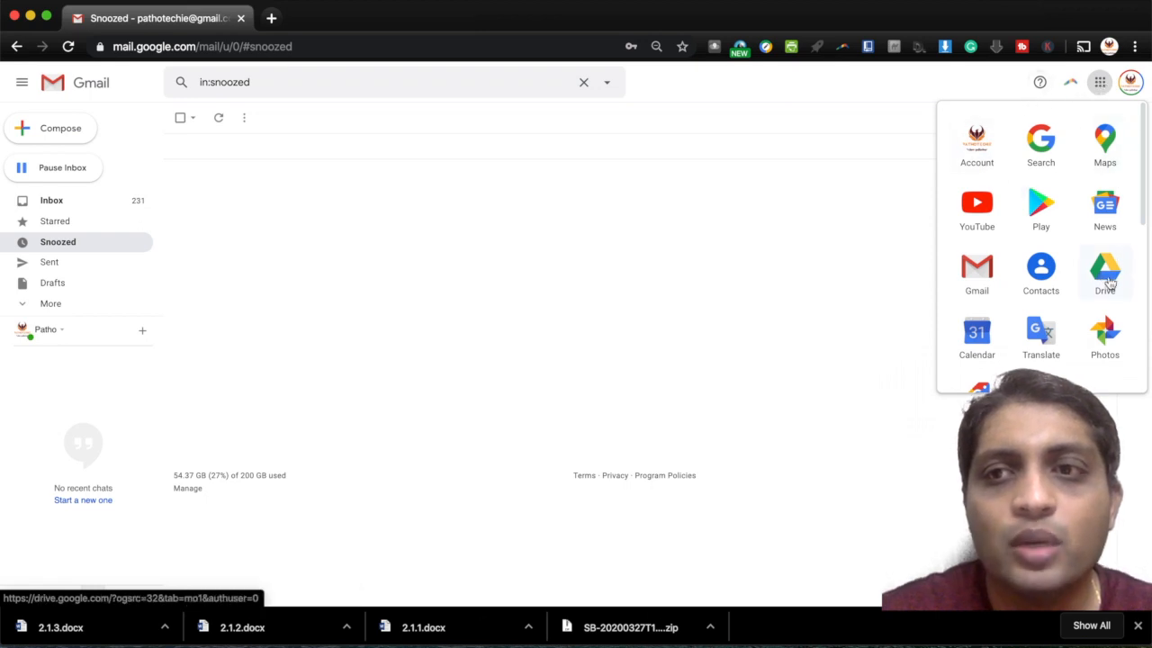
# - Open Google Drive from Gmail's Google apps list
pyautogui.click(1105, 274)
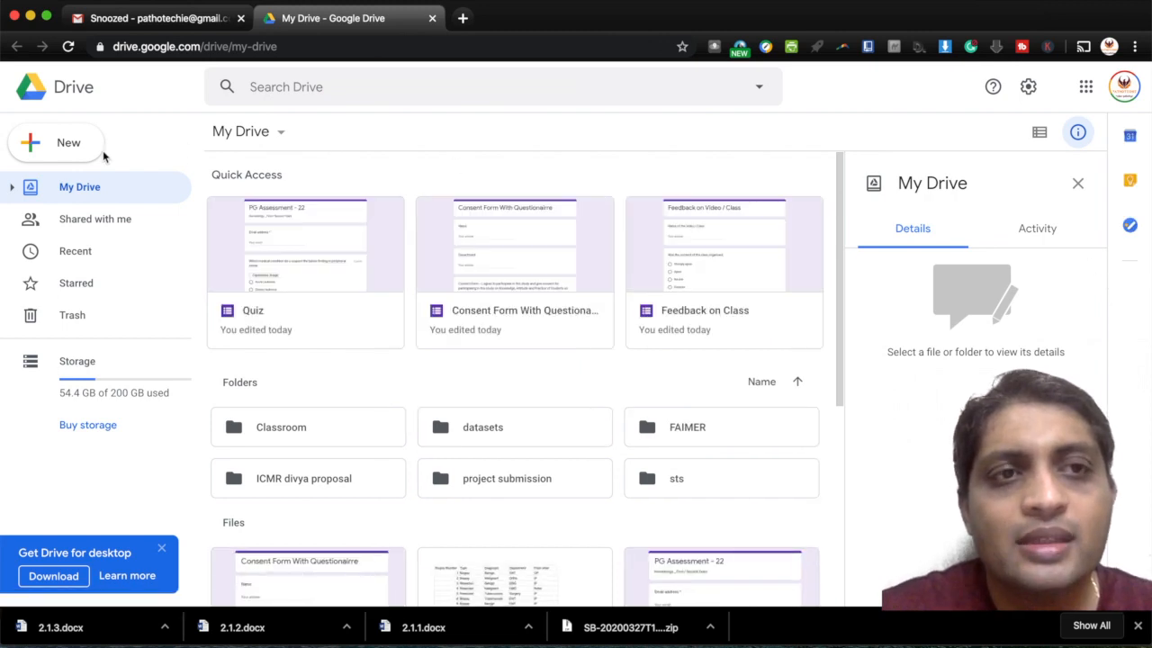
# - Look at Drive's New > More menu for Google Forms, then show the Recent files
pyautogui.click(76, 157)
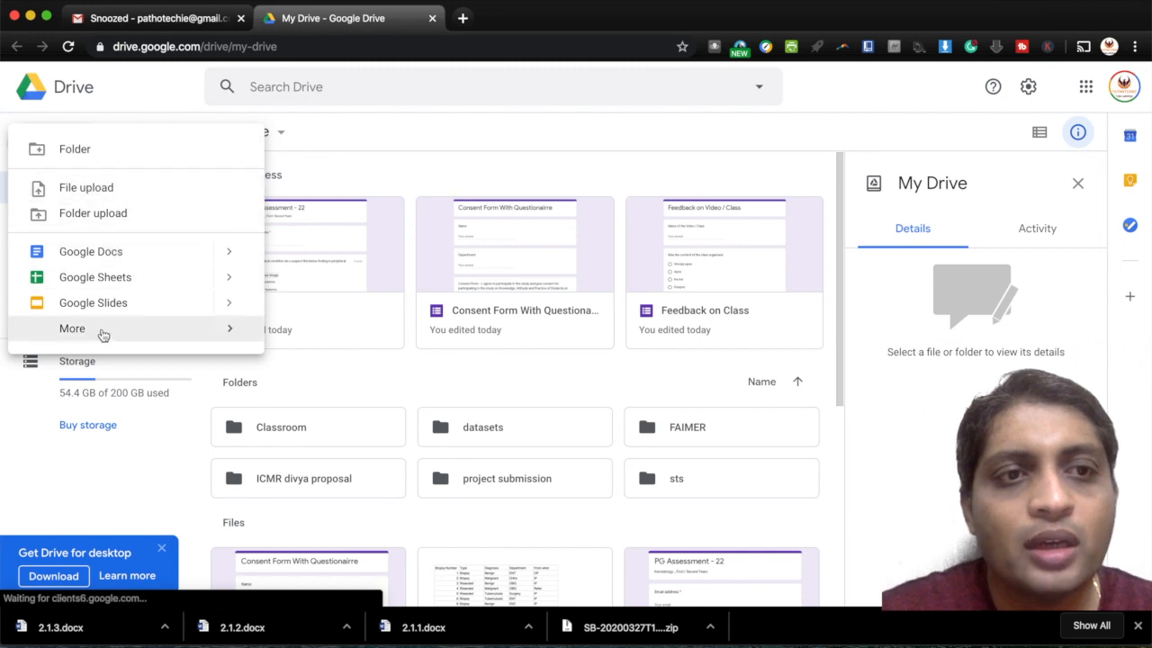
pyautogui.moveTo(103, 334)
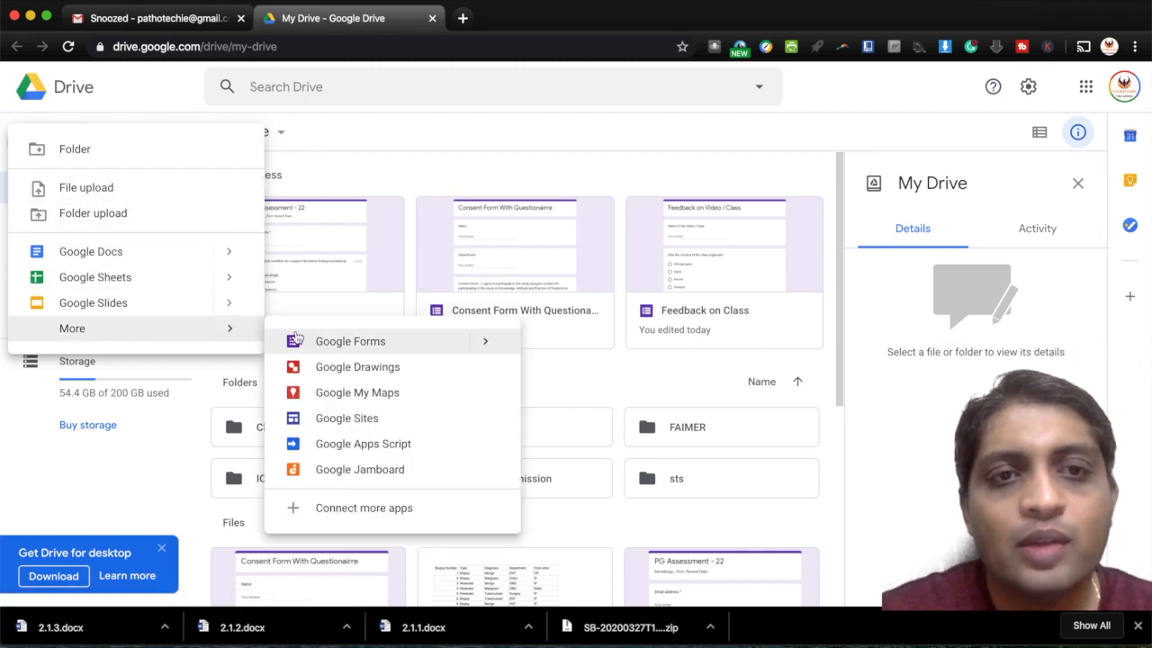
pyautogui.click(427, 176)
pyautogui.click(86, 252)
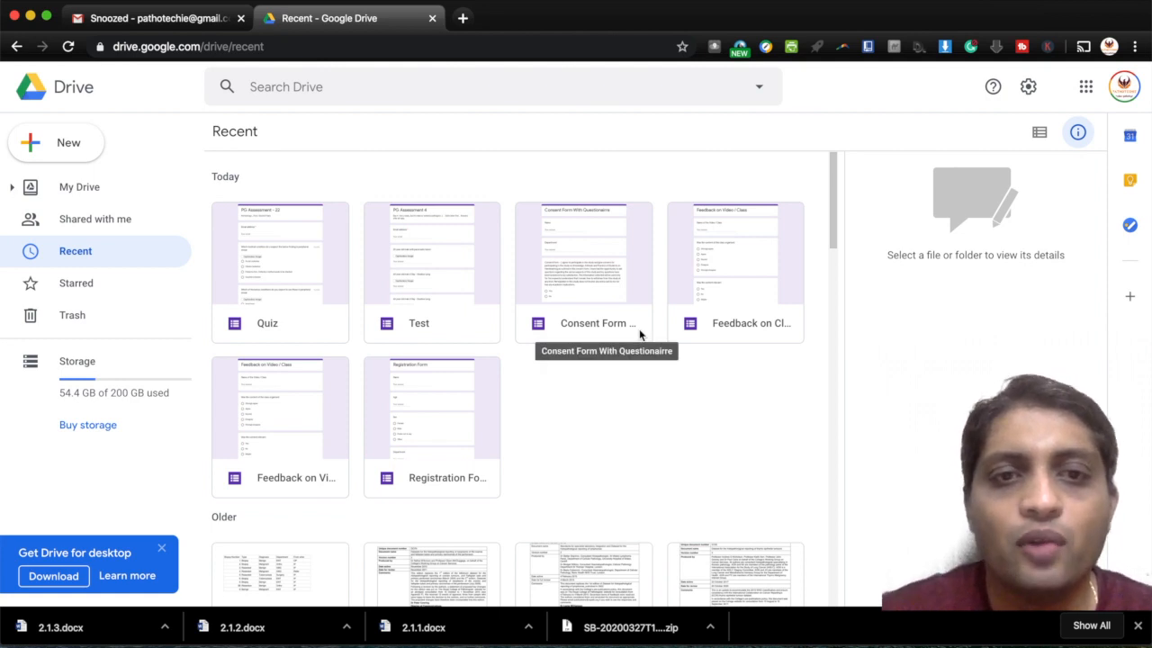
# - Review the Registration Form's Name, Age, Sex and Food preference questions, then go back to Drive's Recent page
pyautogui.doubleClick(424, 414)
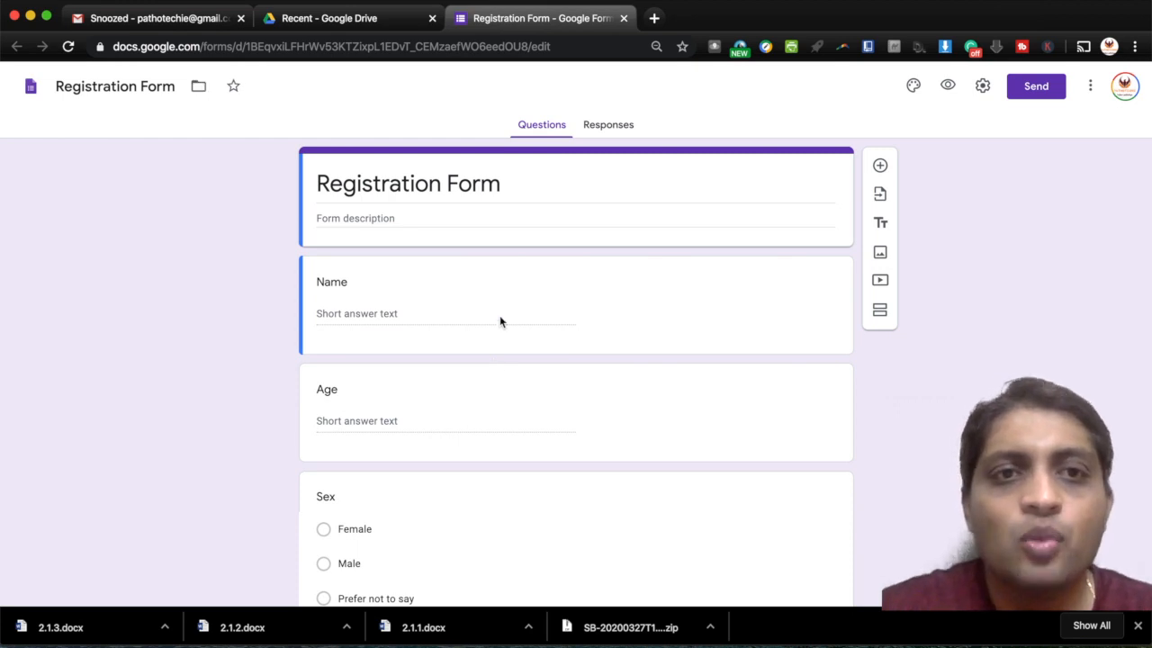
pyautogui.scroll(-3, 437, 379)
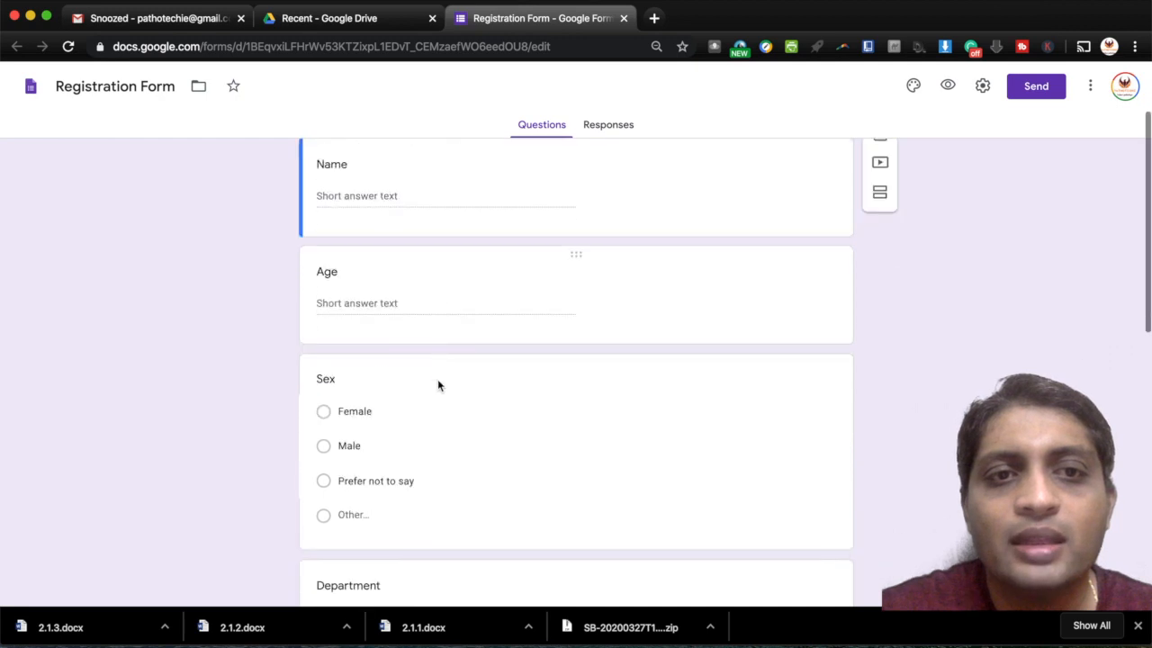
pyautogui.scroll(-5, 406, 426)
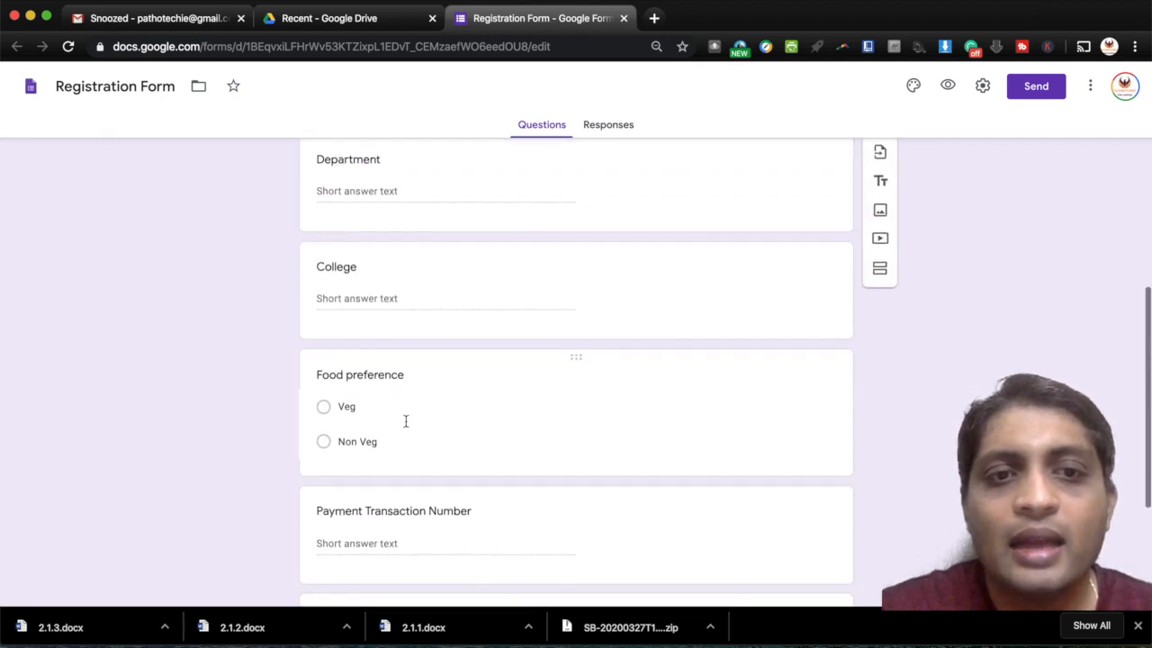
pyautogui.scroll(-2, 421, 410)
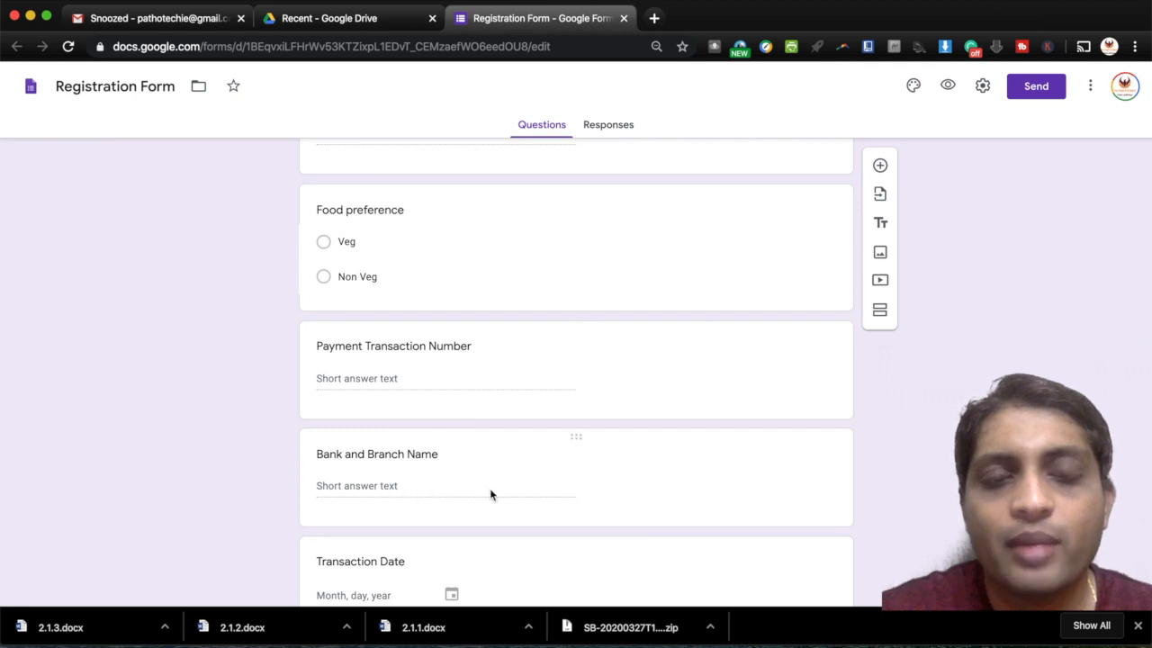
pyautogui.scroll(-2, 491, 493)
pyautogui.scroll(3, 533, 403)
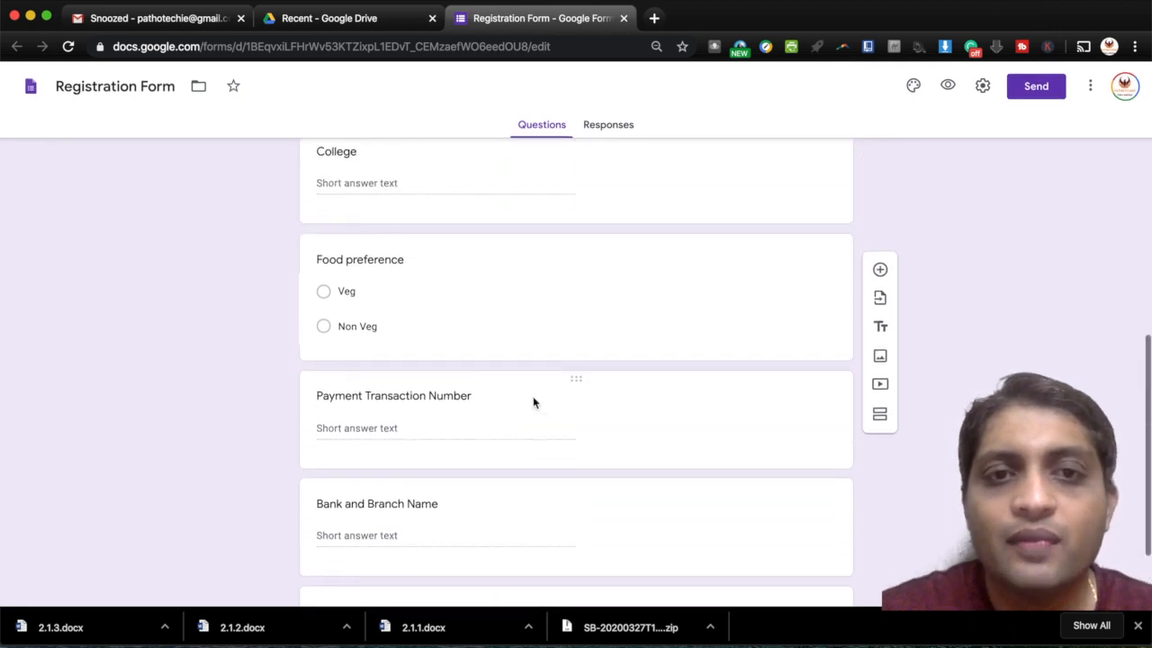
pyautogui.scroll(2, 533, 402)
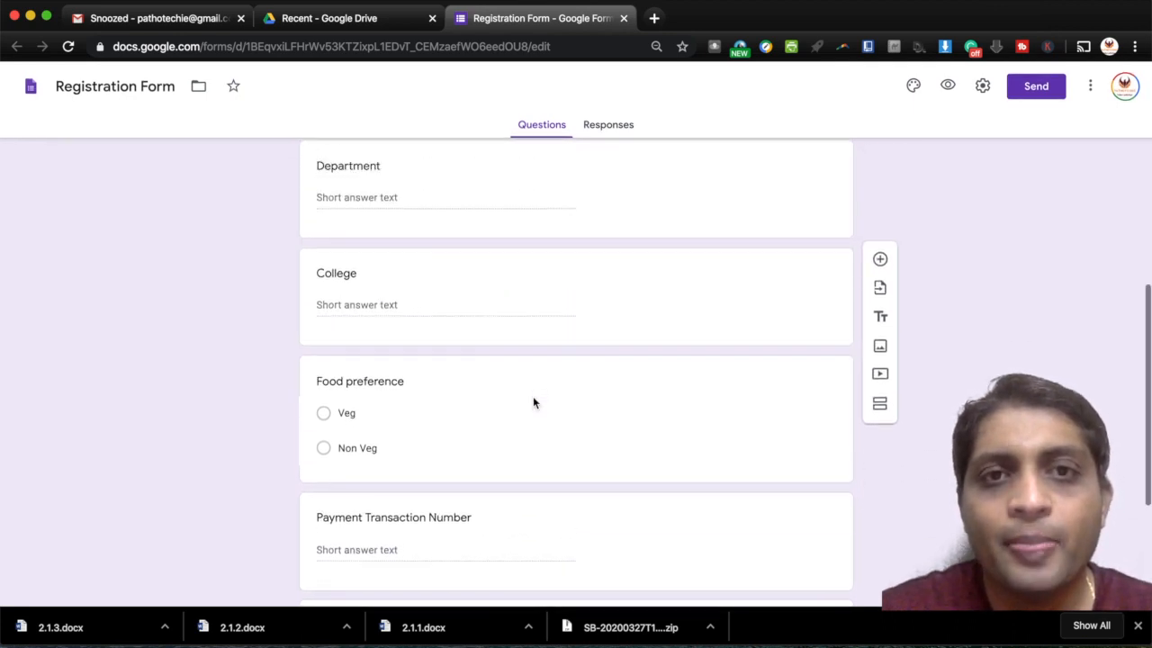
pyautogui.scroll(2, 532, 403)
pyautogui.scroll(2, 533, 402)
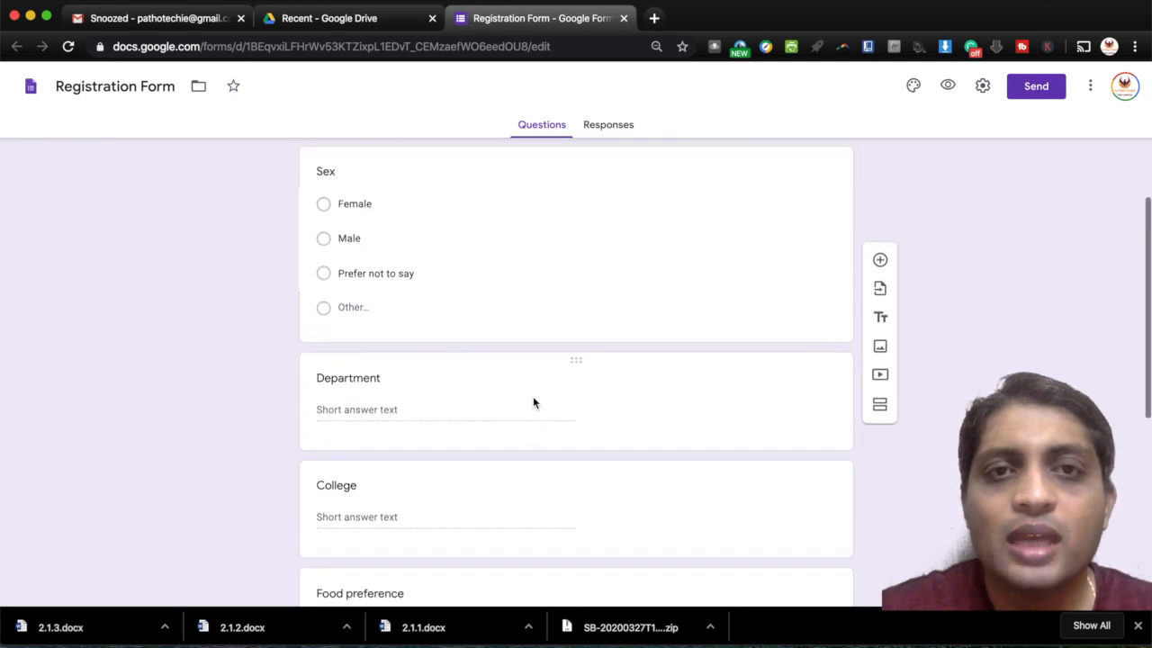
pyautogui.scroll(1, 533, 402)
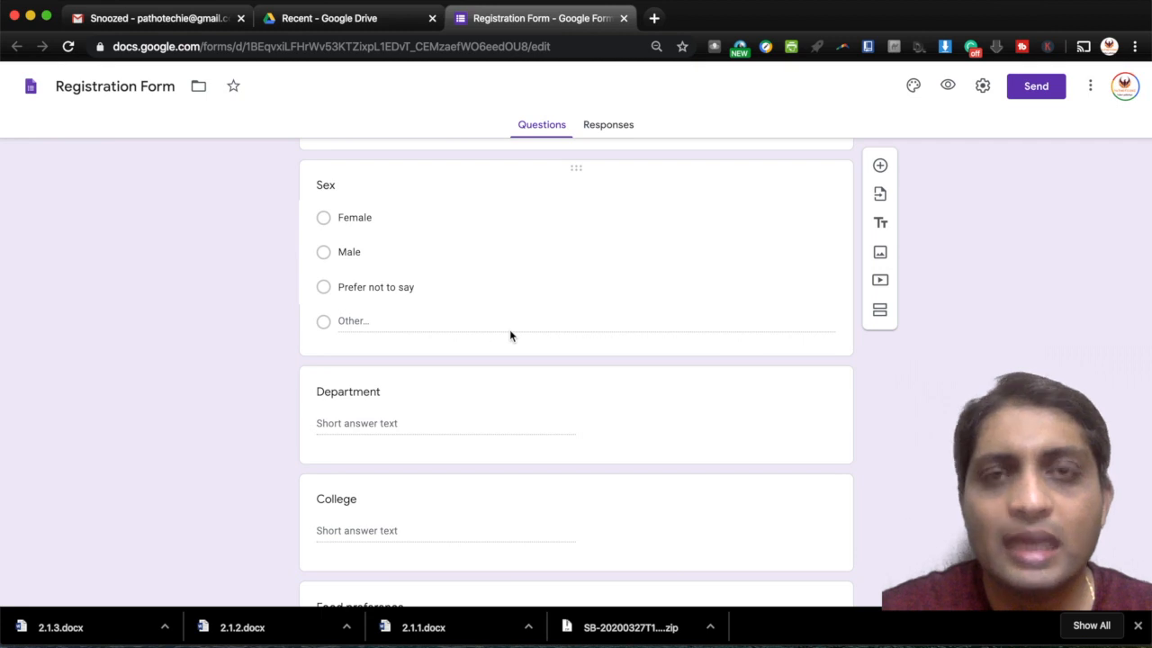
pyautogui.scroll(3, 509, 335)
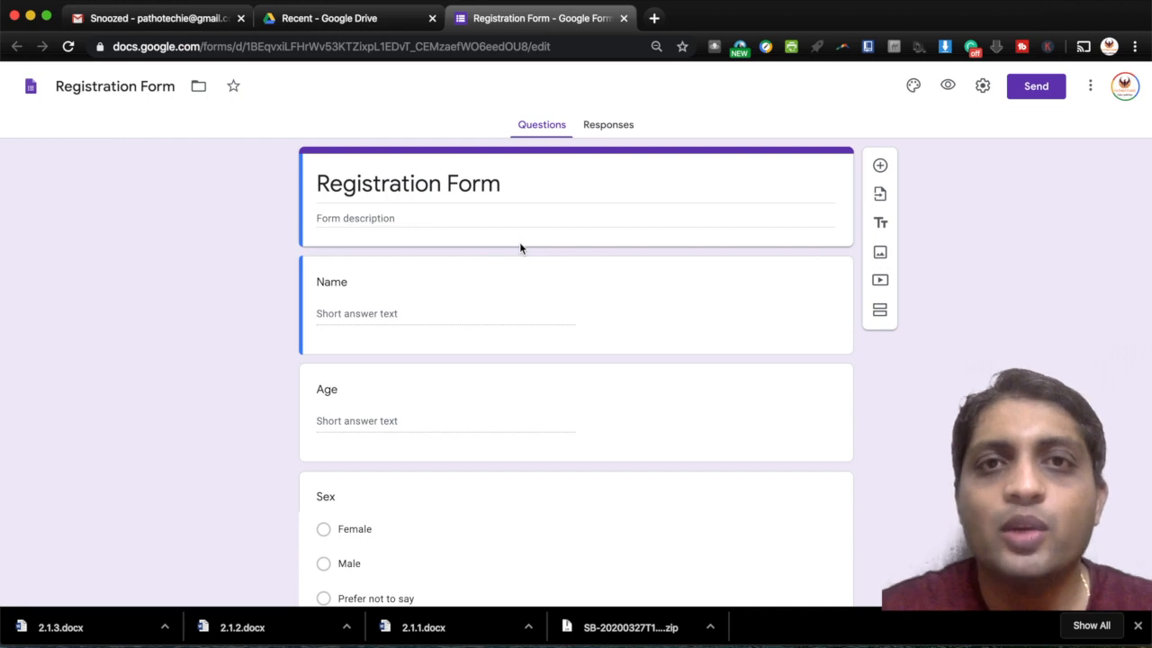
pyautogui.click(366, 22)
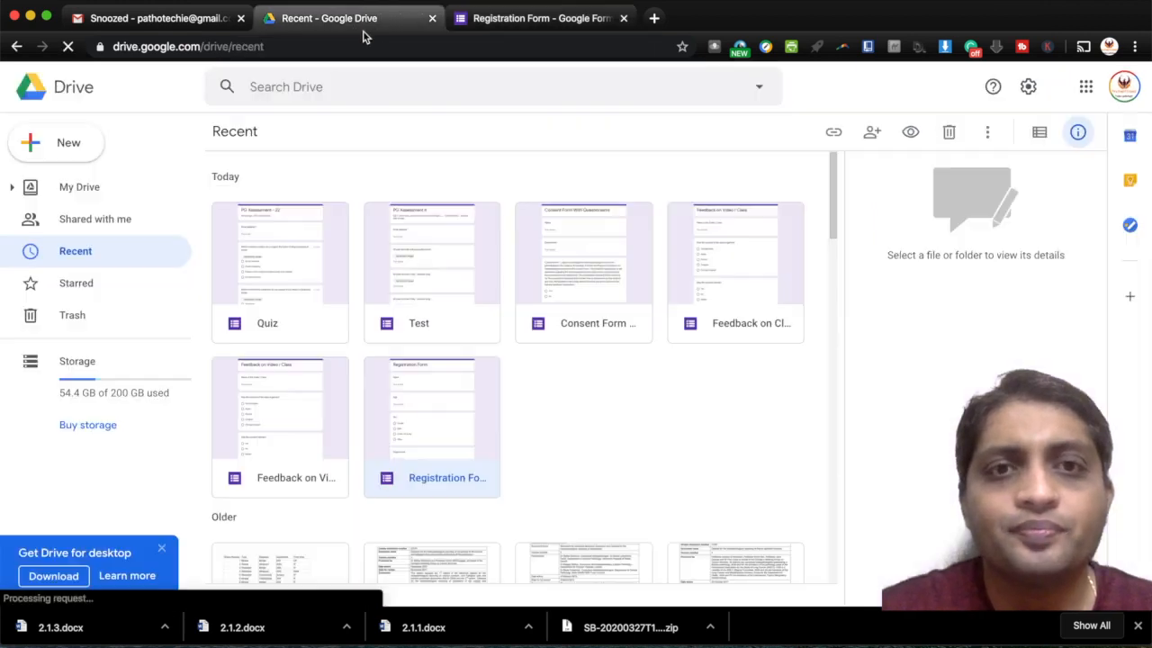
# - Open Feedback on Class and scroll down past its Yes/No/Maybe and 1–5 rating questions
pyautogui.doubleClick(720, 267)
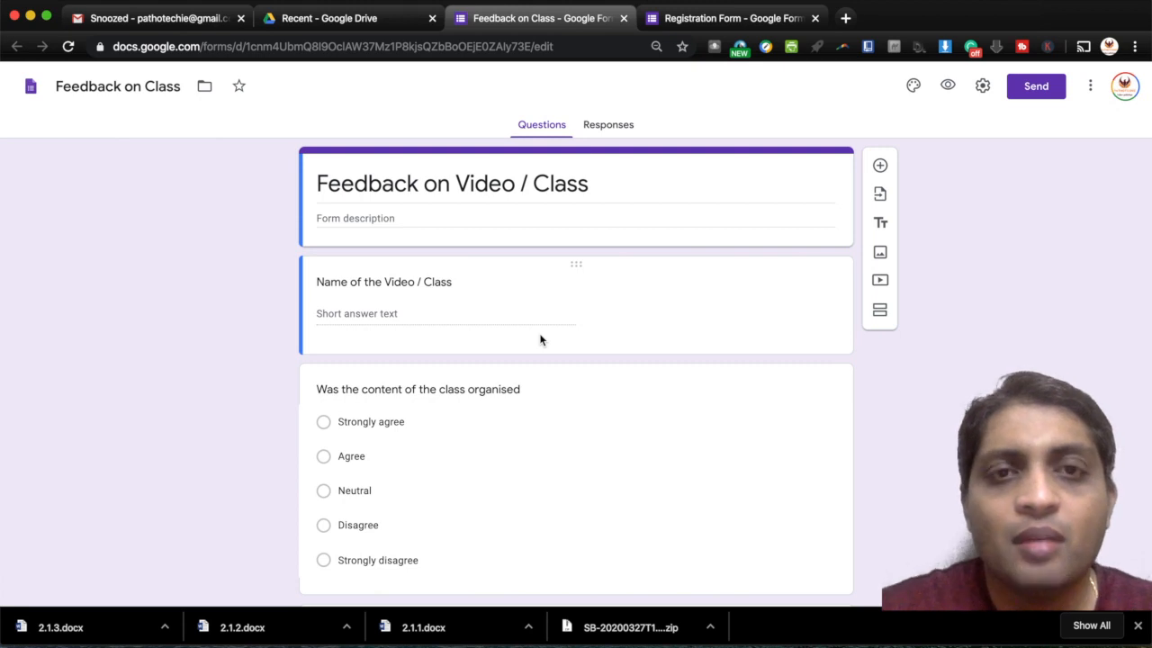
pyautogui.scroll(-3, 540, 339)
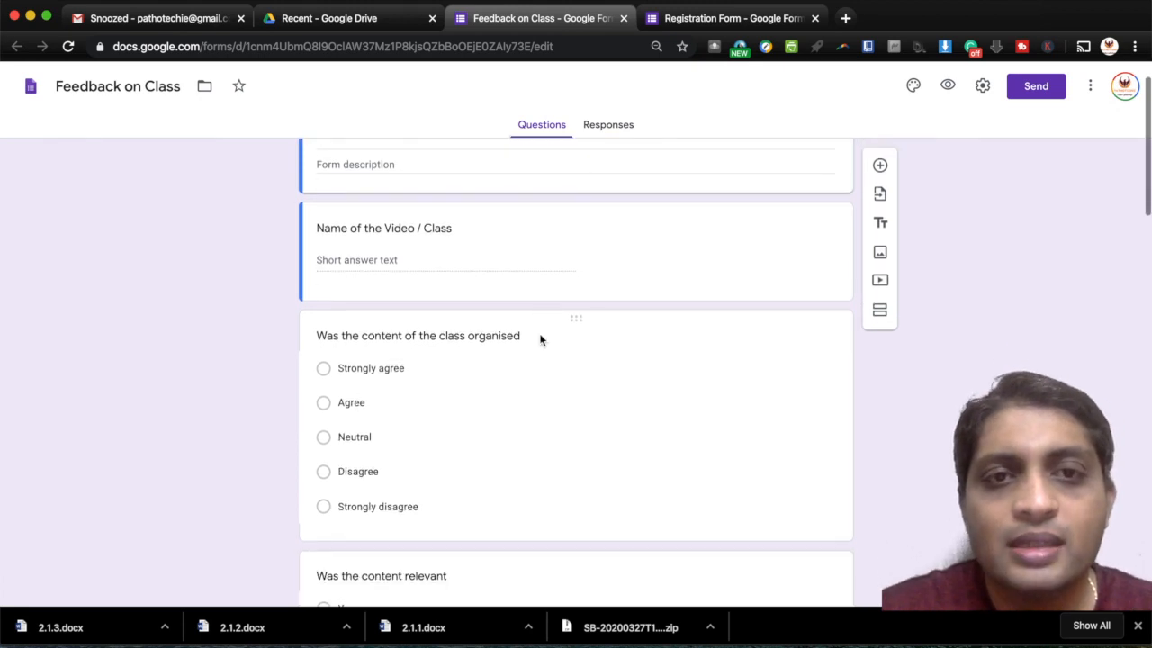
pyautogui.scroll(-1, 540, 339)
pyautogui.scroll(-2, 399, 276)
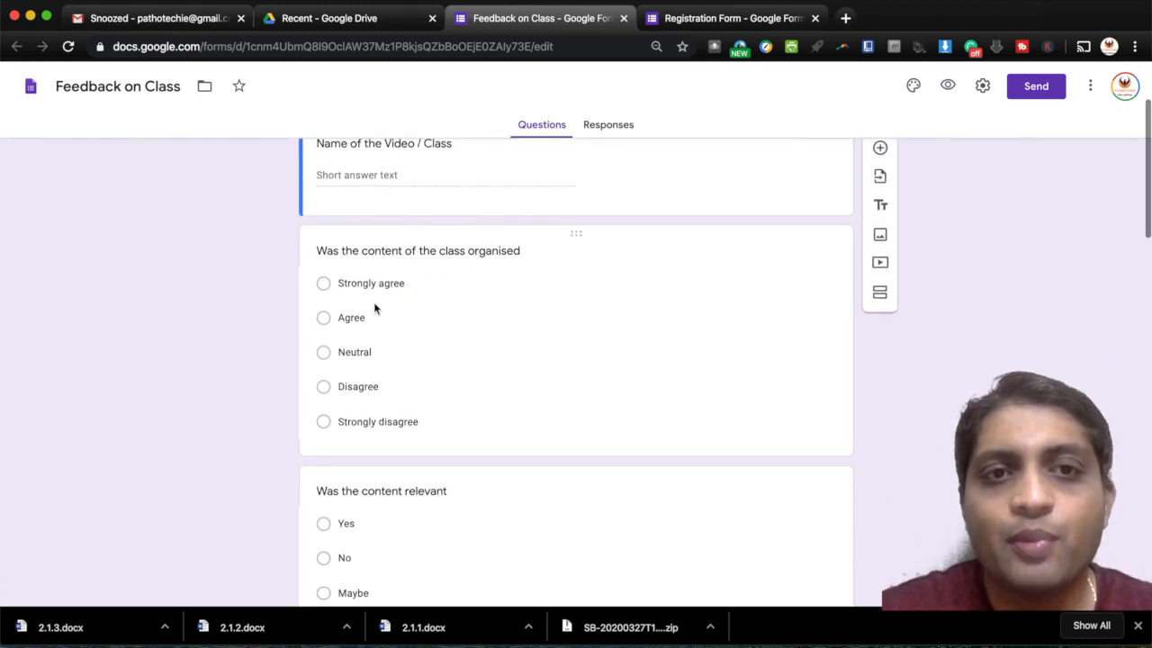
pyautogui.scroll(-1, 454, 284)
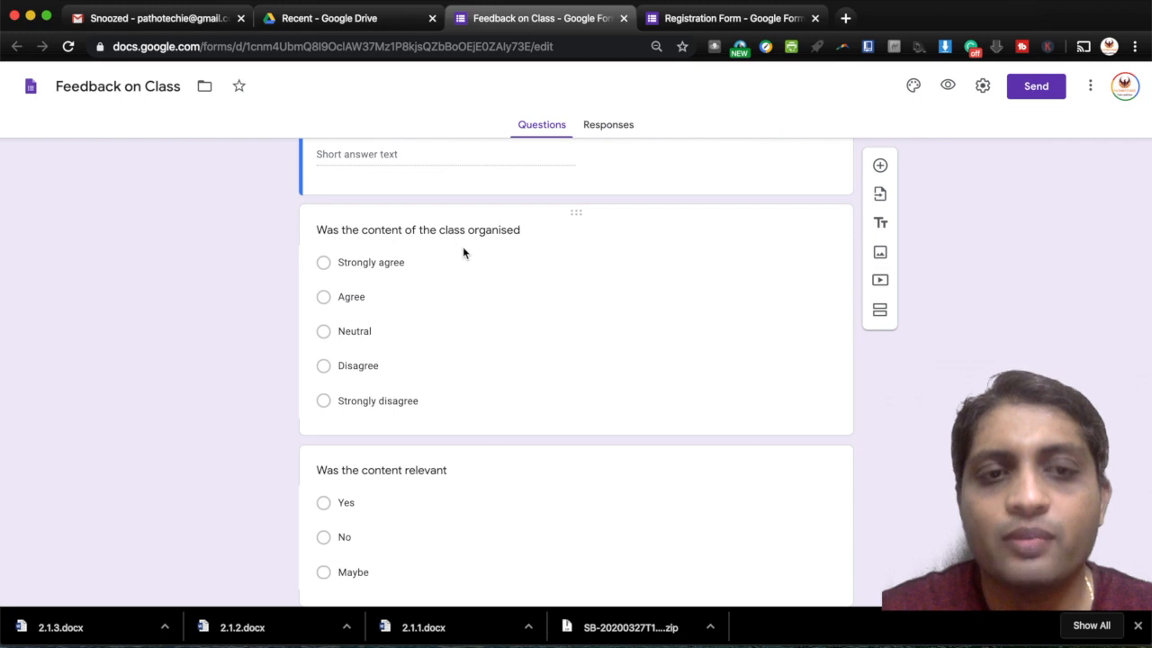
pyautogui.scroll(-6, 462, 247)
pyautogui.scroll(-2, 463, 247)
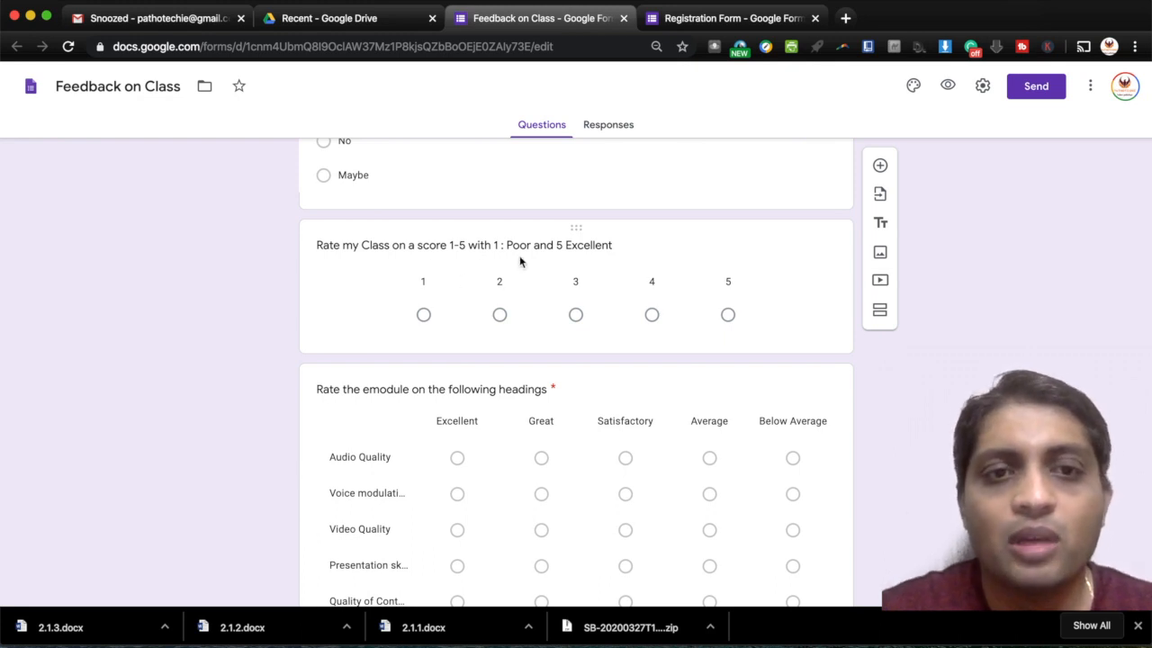
pyautogui.scroll(-3, 519, 261)
# - Select the 'Rate the emodule' checkbox grid and scroll through the paragraph questions
pyautogui.click(705, 227)
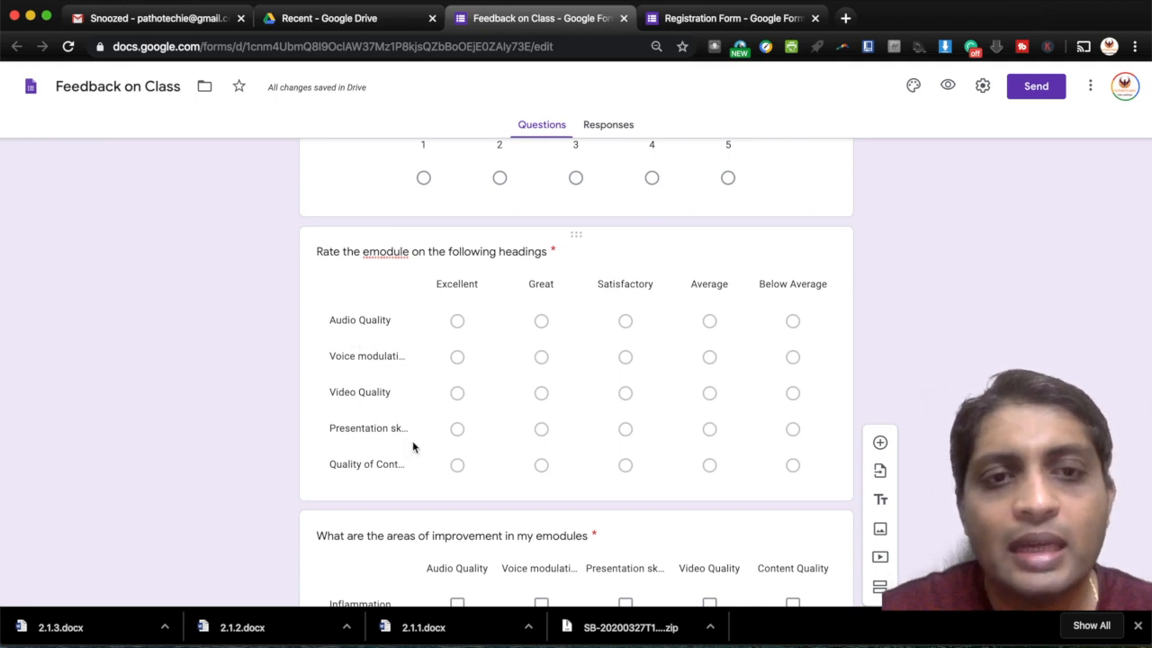
pyautogui.scroll(-5, 515, 466)
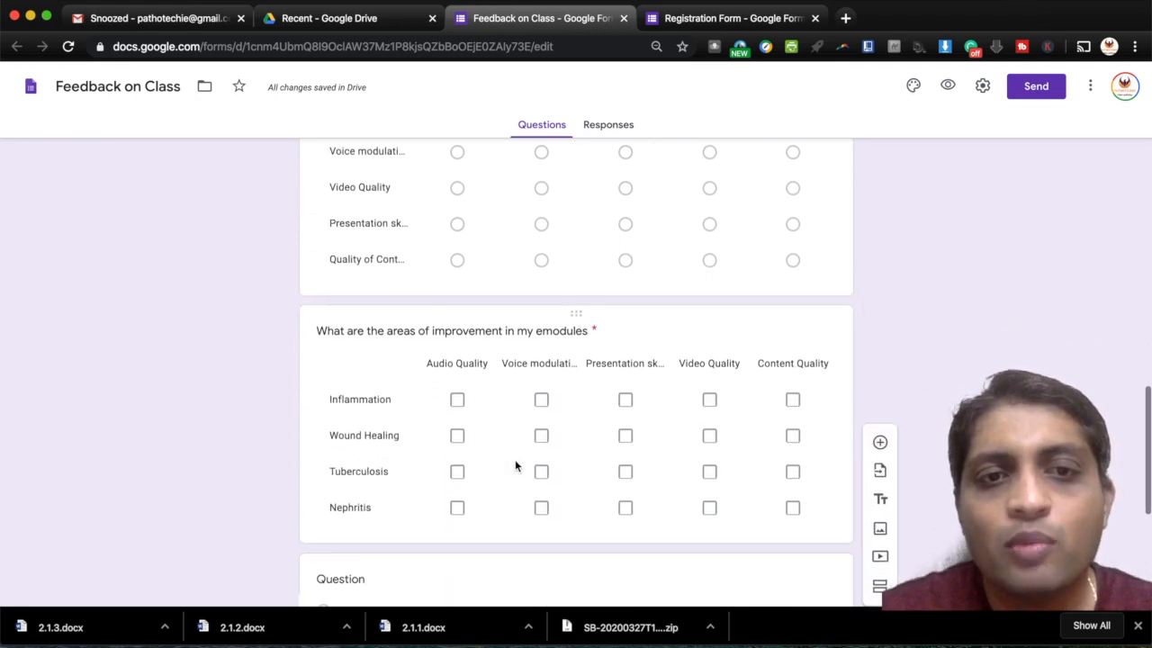
pyautogui.scroll(-1, 617, 426)
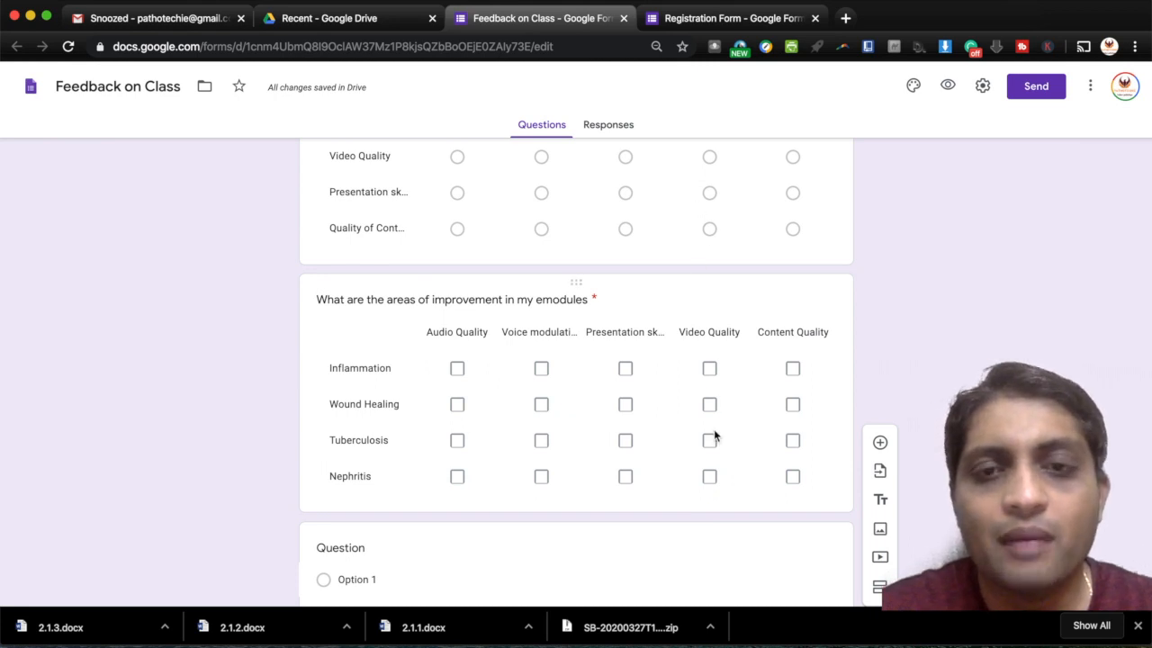
pyautogui.scroll(-8, 714, 437)
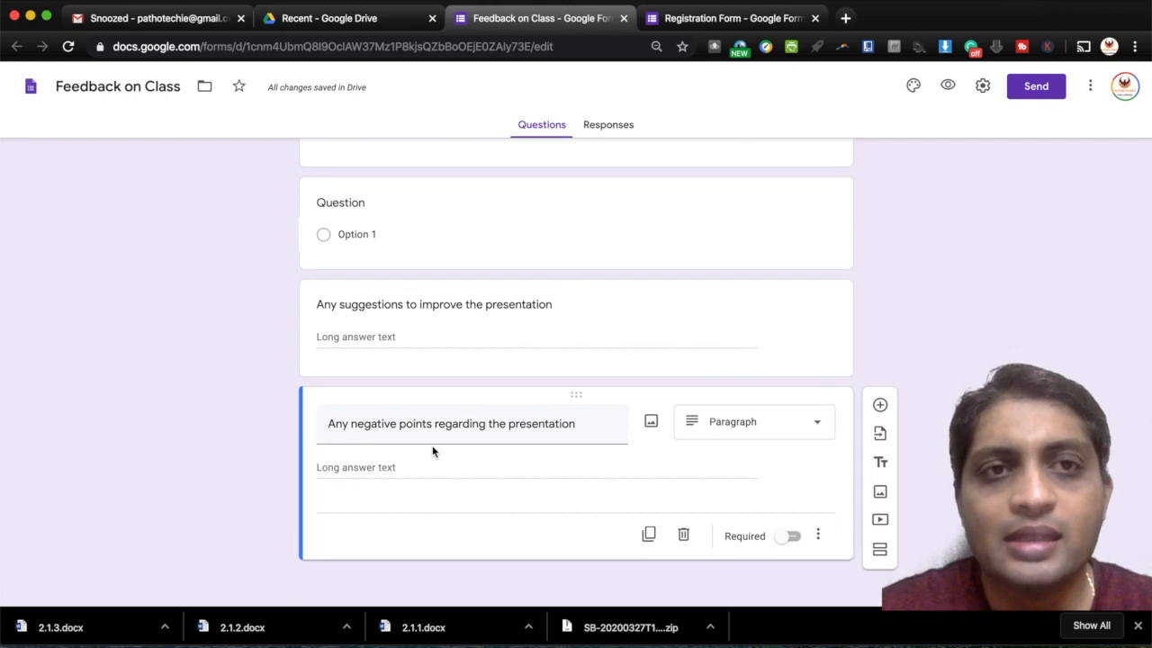
pyautogui.scroll(20, 432, 451)
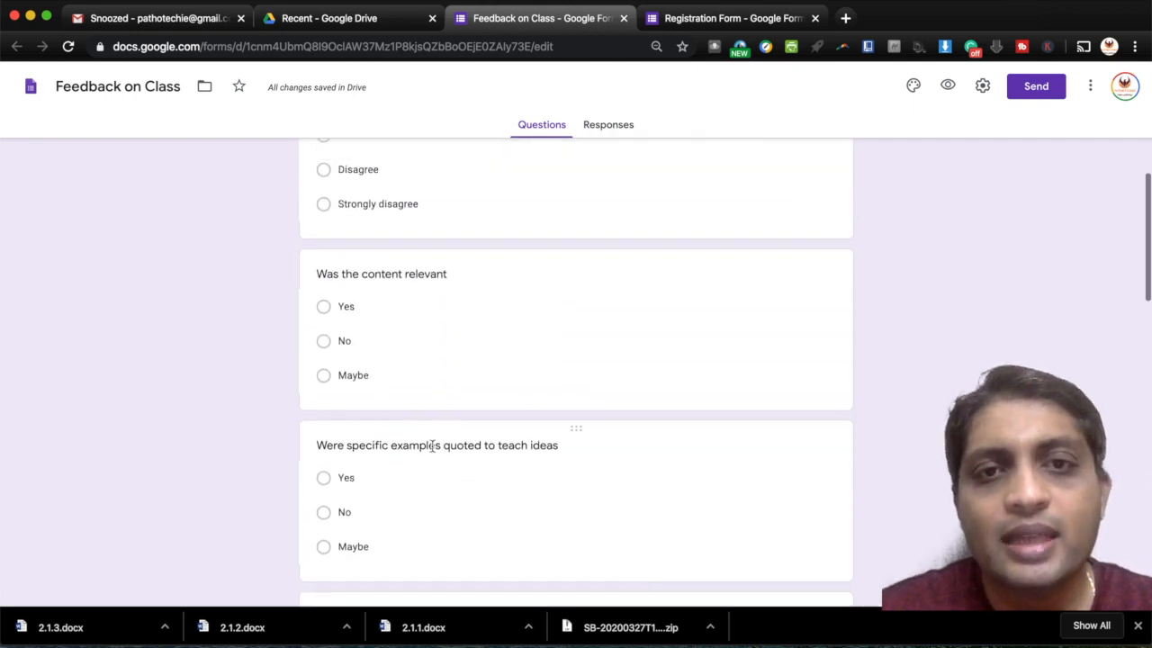
pyautogui.scroll(6, 432, 447)
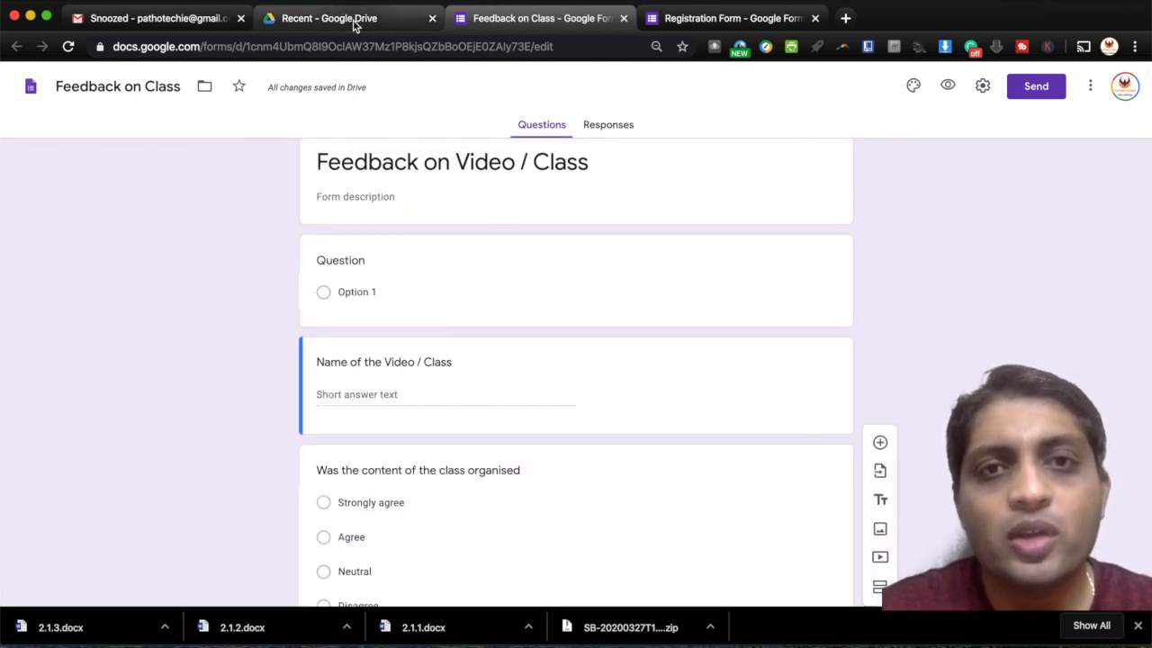
# - From Drive's Recent list, open the Test form and select the pancreatic lesion question
pyautogui.click(355, 25)
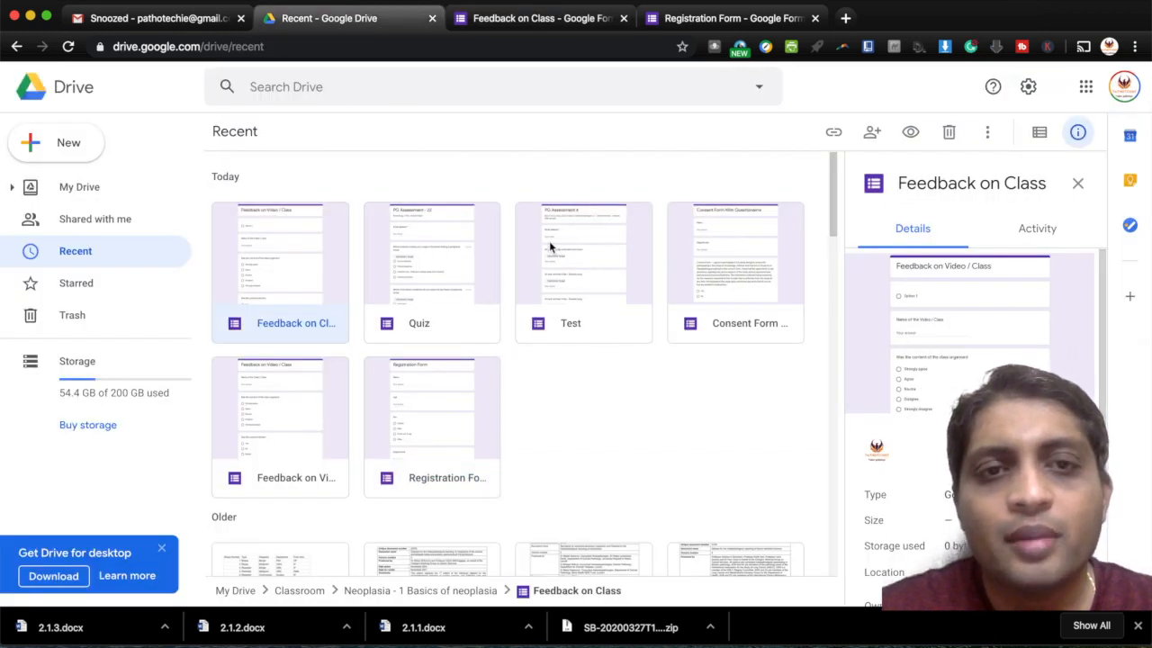
pyautogui.doubleClick(586, 266)
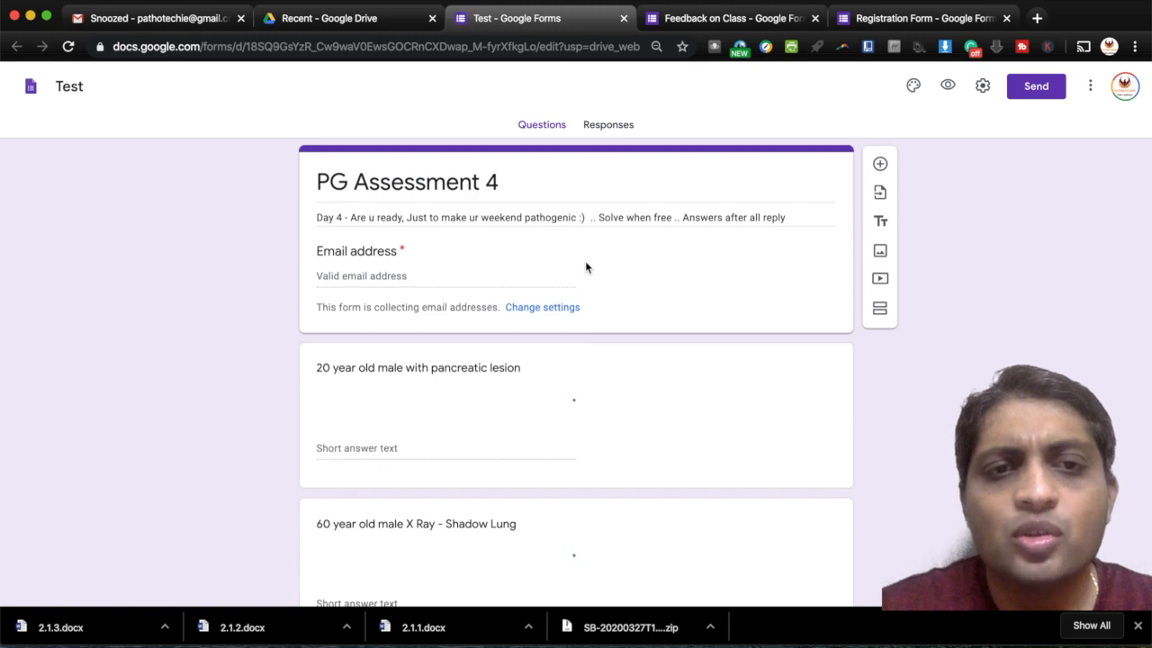
pyautogui.scroll(-1, 586, 266)
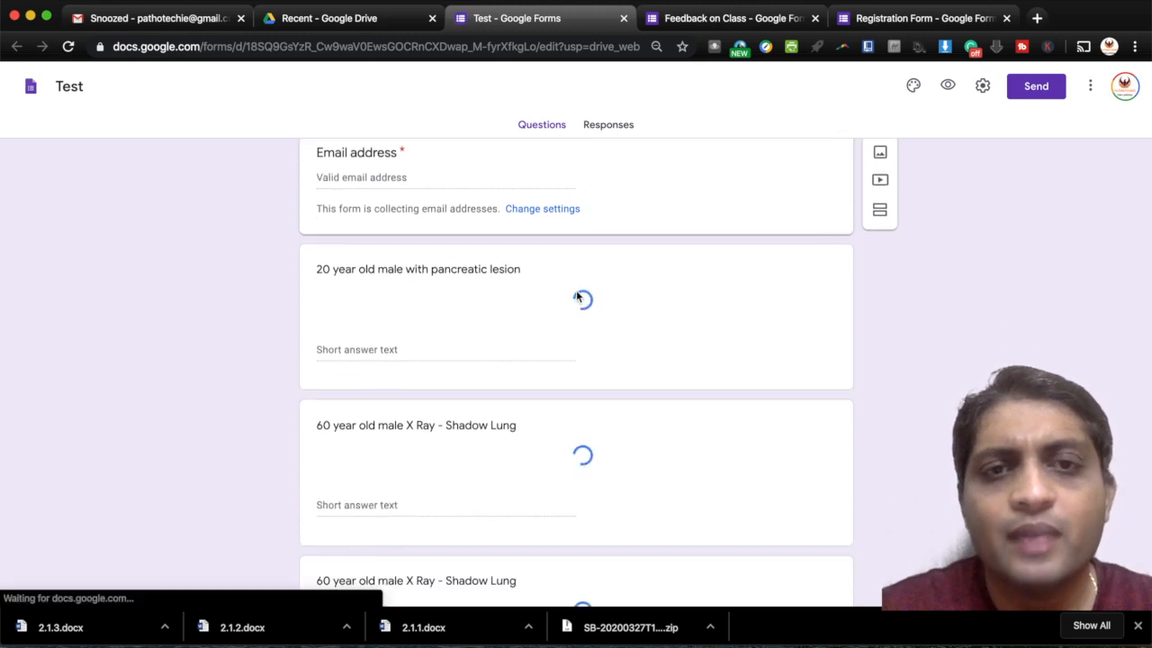
pyautogui.click(577, 295)
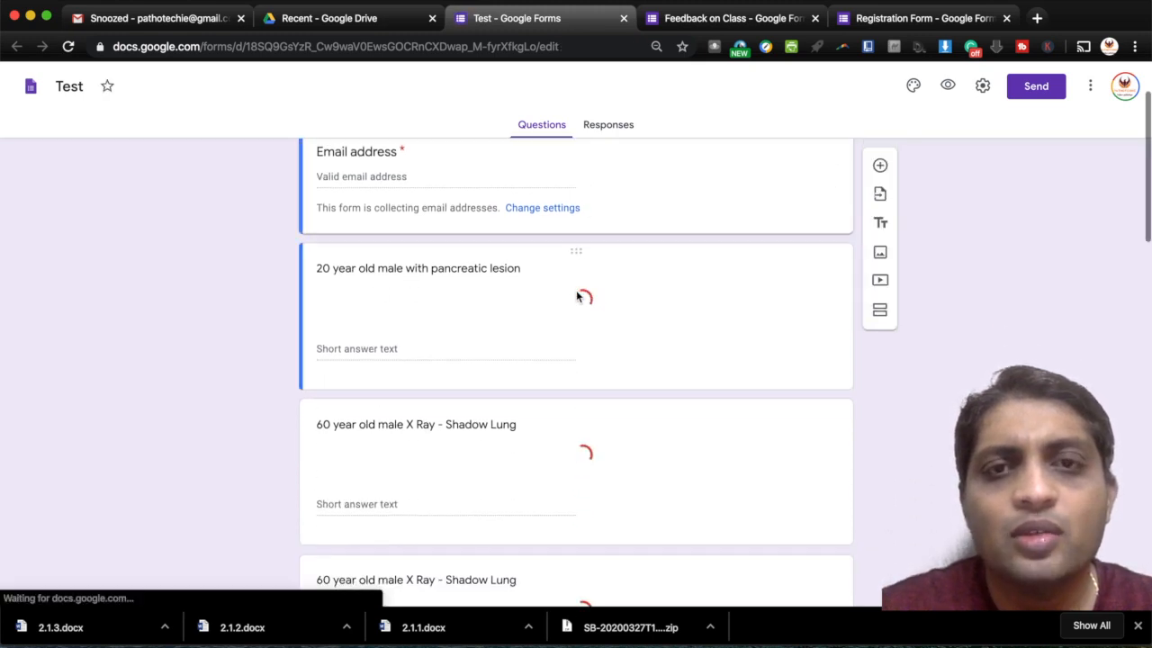
# - Scroll through the histology image questions down to the S100 one, then switch back to Drive
pyautogui.scroll(-5, 577, 296)
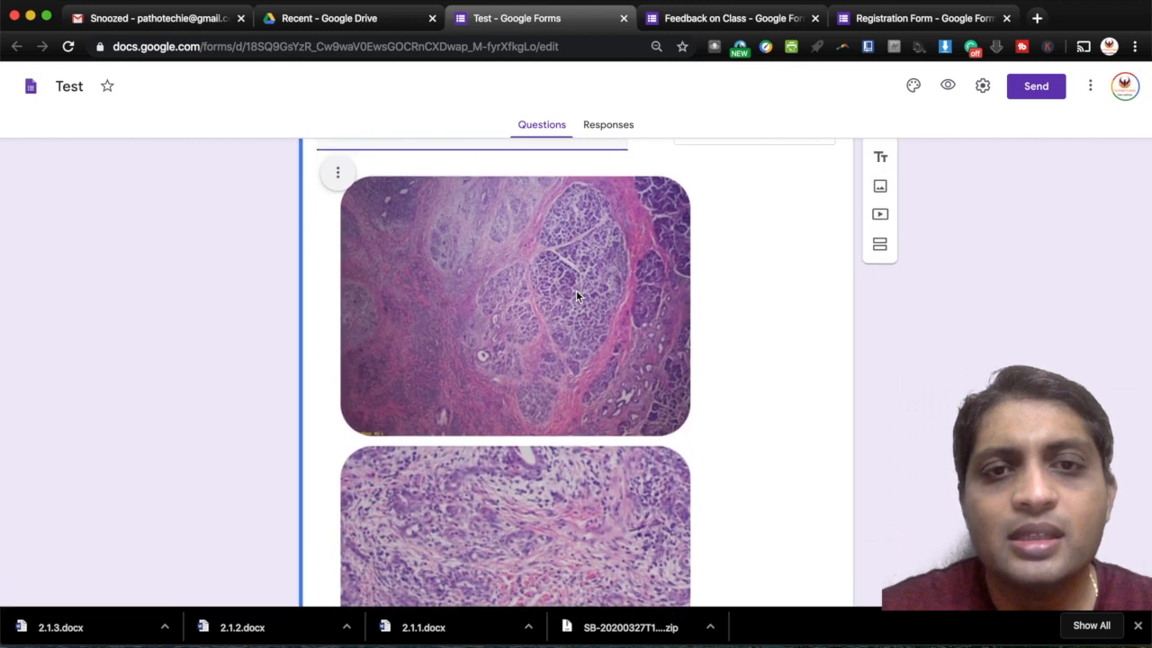
pyautogui.scroll(-1, 577, 295)
pyautogui.scroll(1, 577, 295)
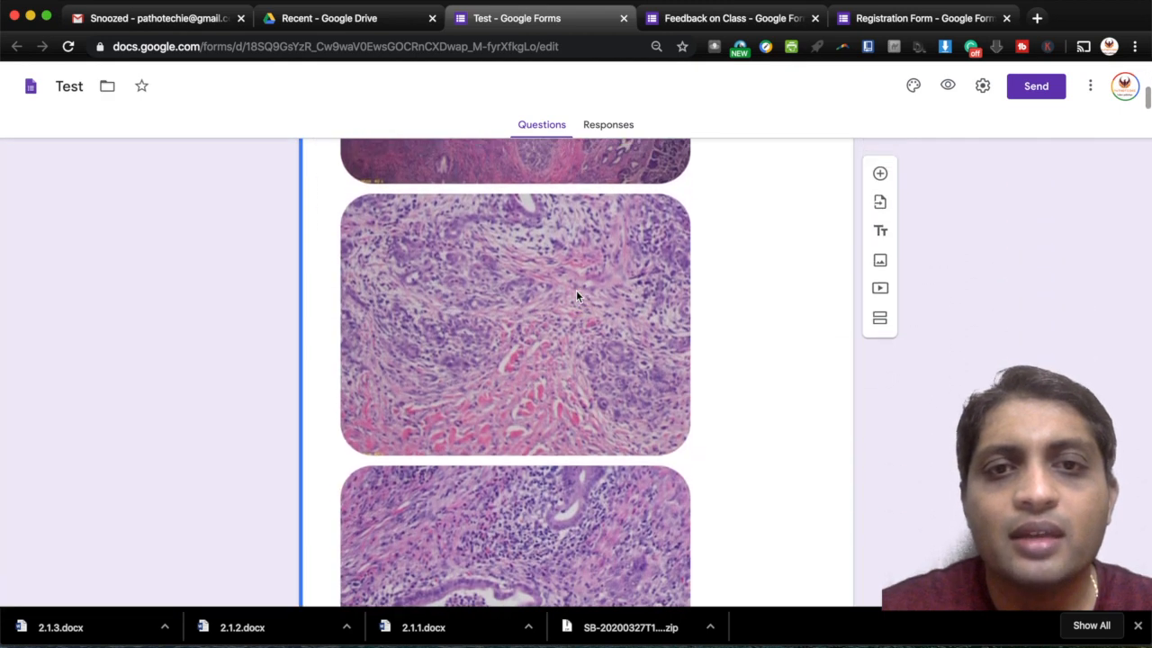
pyautogui.scroll(2, 577, 295)
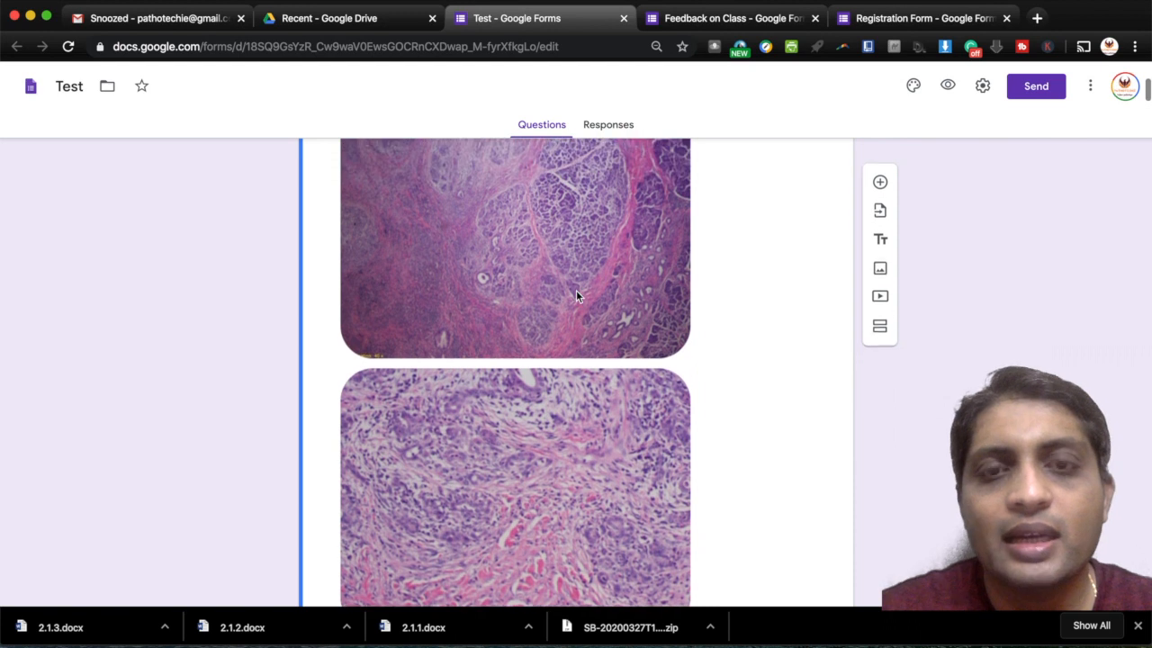
pyautogui.scroll(-10, 576, 296)
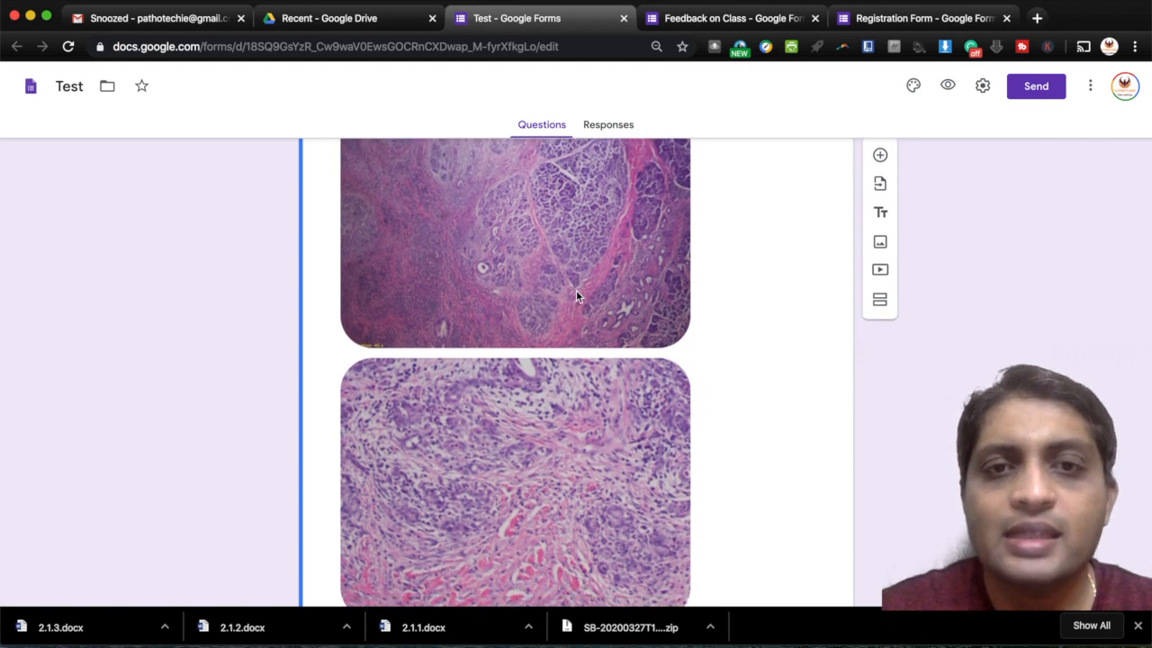
pyautogui.scroll(-2, 577, 295)
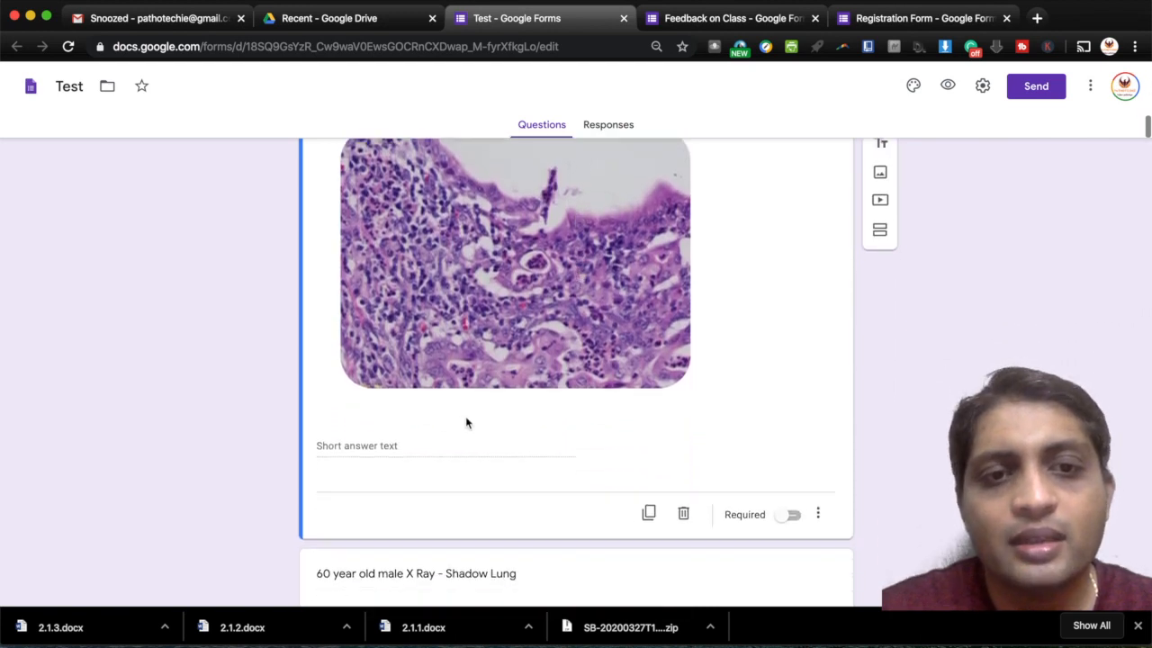
pyautogui.scroll(-10, 570, 465)
pyautogui.scroll(-5, 569, 465)
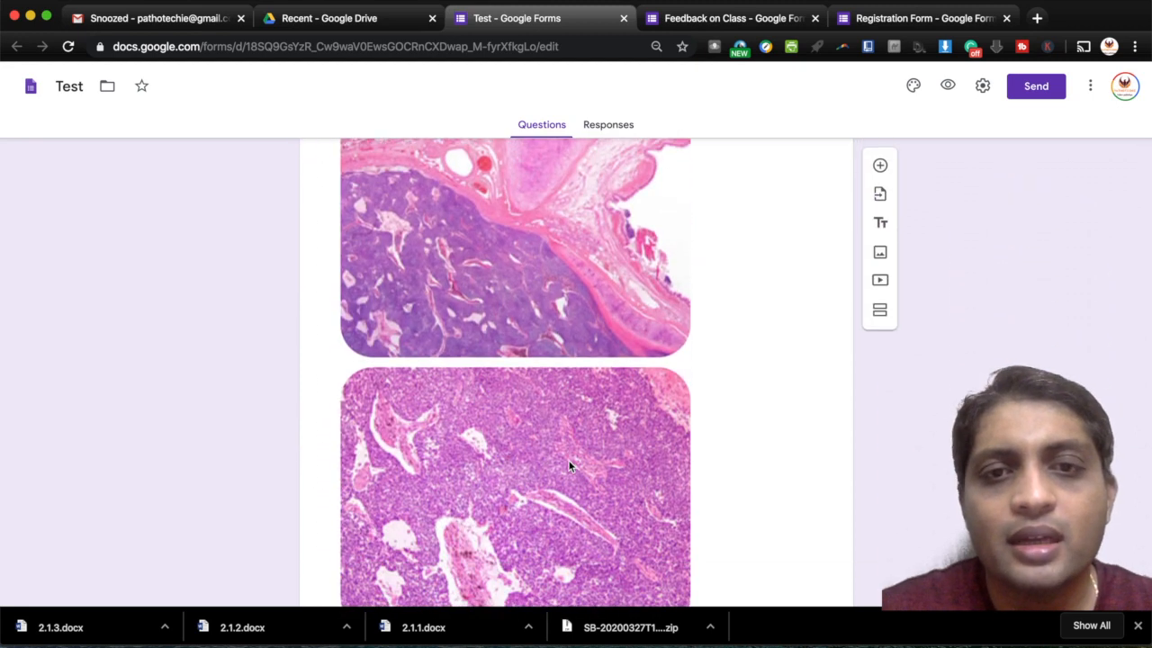
pyautogui.scroll(-5, 568, 465)
pyautogui.scroll(-8, 569, 465)
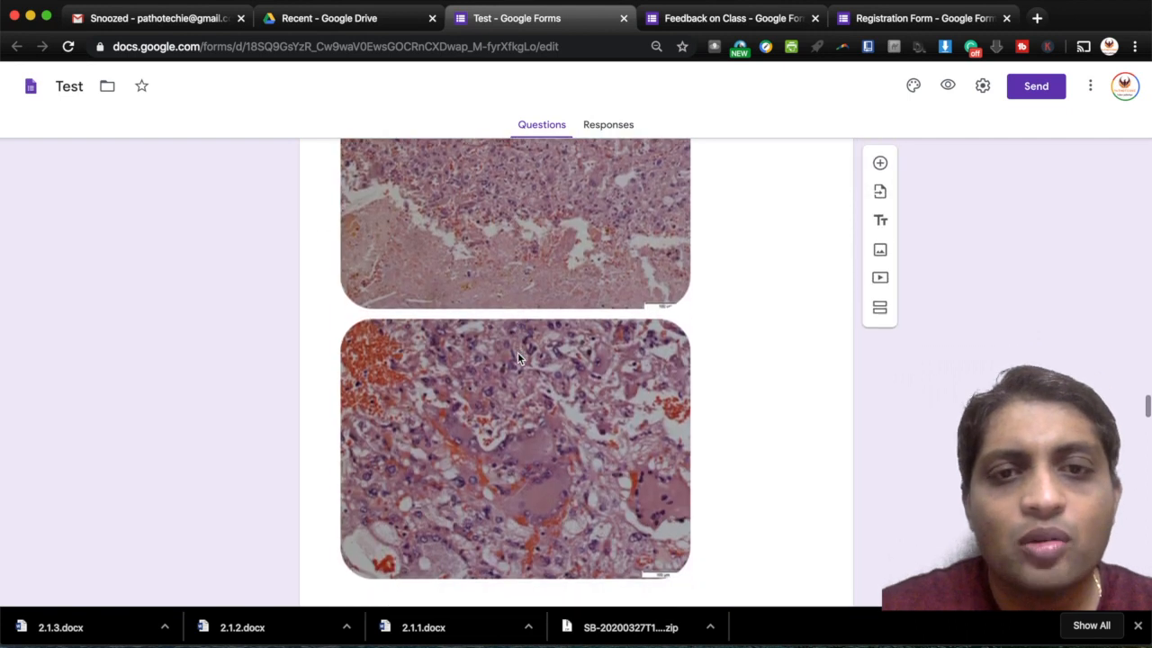
pyautogui.scroll(-5, 517, 358)
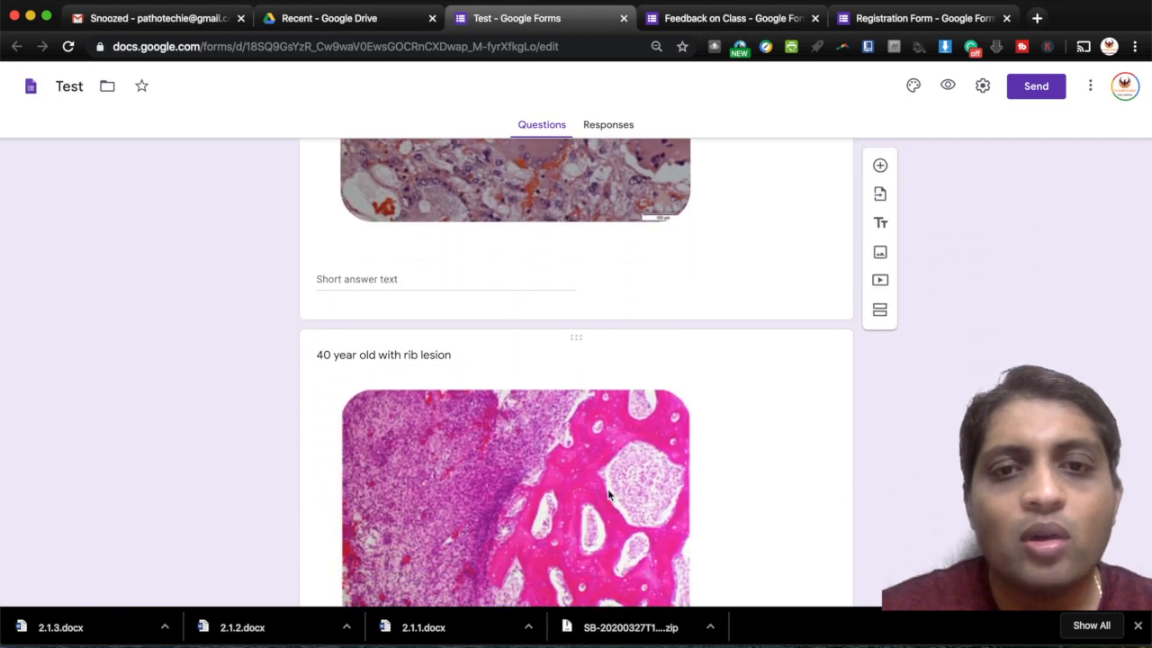
pyautogui.scroll(-3, 608, 490)
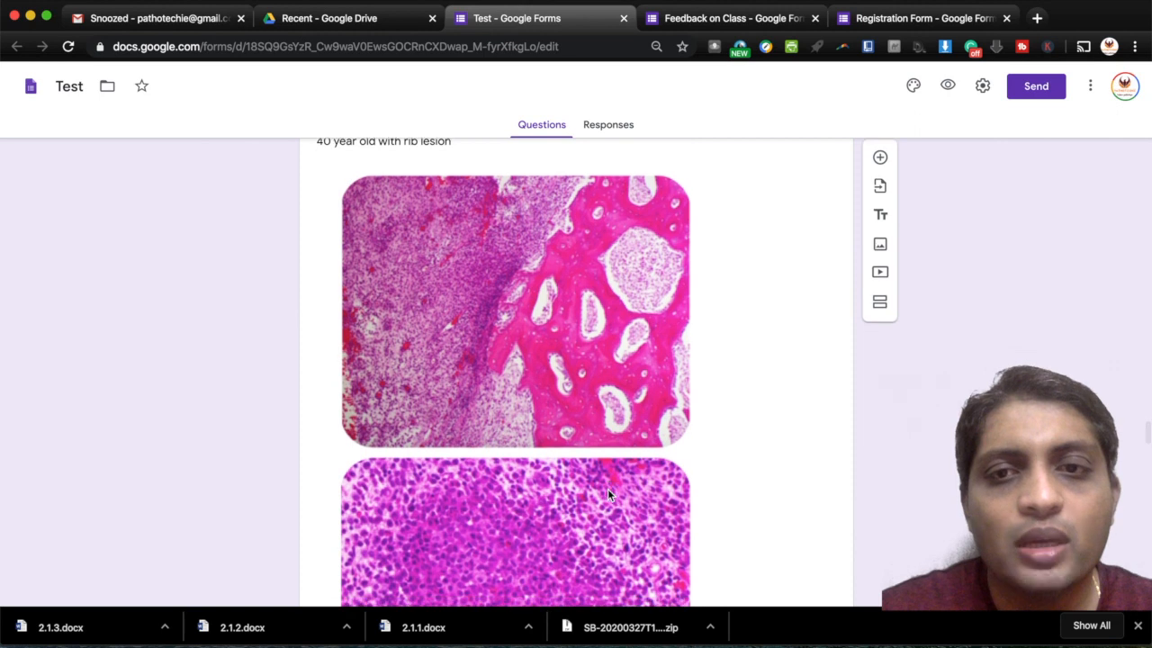
pyautogui.scroll(-10, 607, 493)
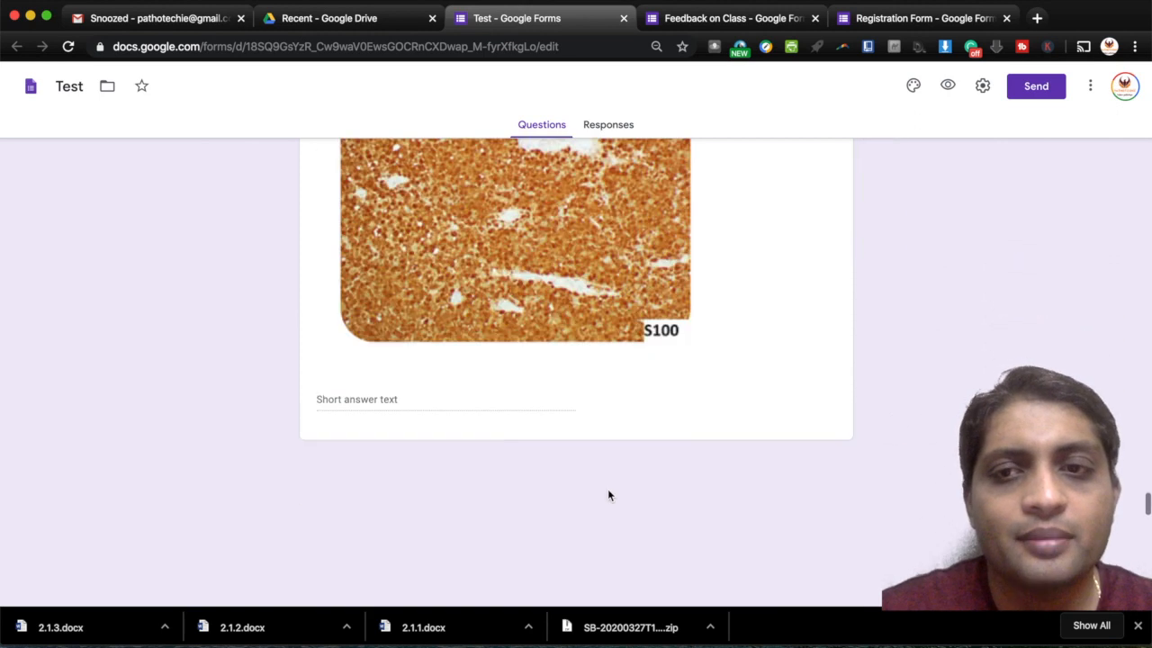
pyautogui.hotkey('ctrl', 'shift', 'Tab')
# - Open the Quiz form (PG Assessment - 22) and scroll through its 80-point peripheral smear questions
pyautogui.doubleClick(429, 258)
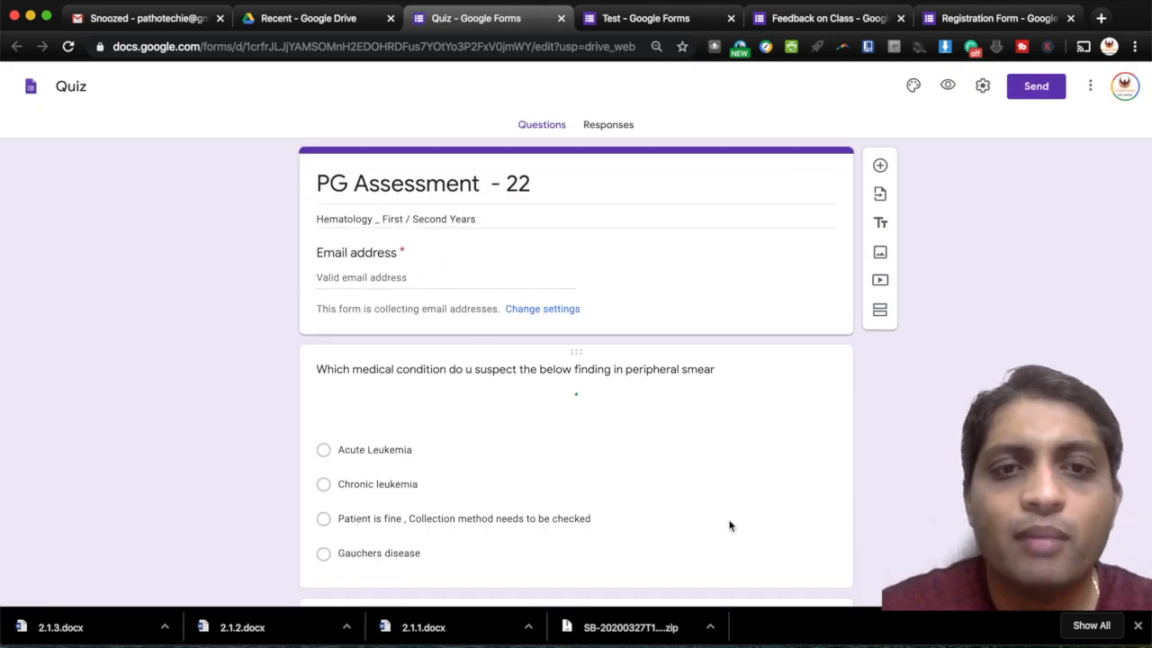
pyautogui.scroll(-1, 729, 524)
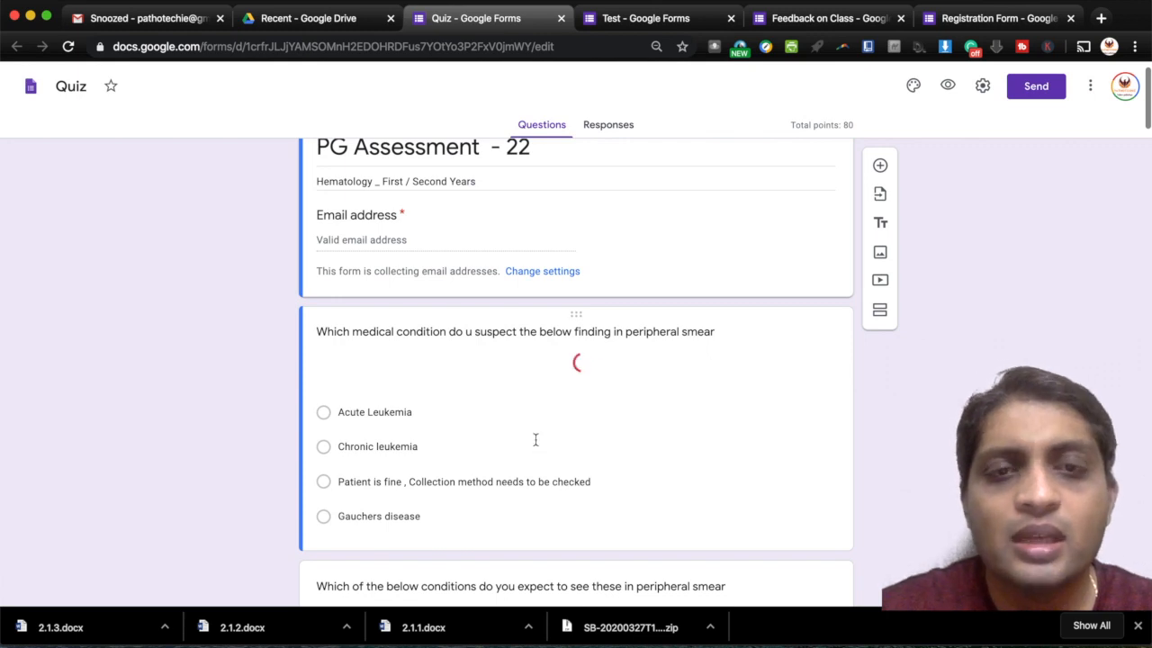
pyautogui.scroll(-1, 467, 464)
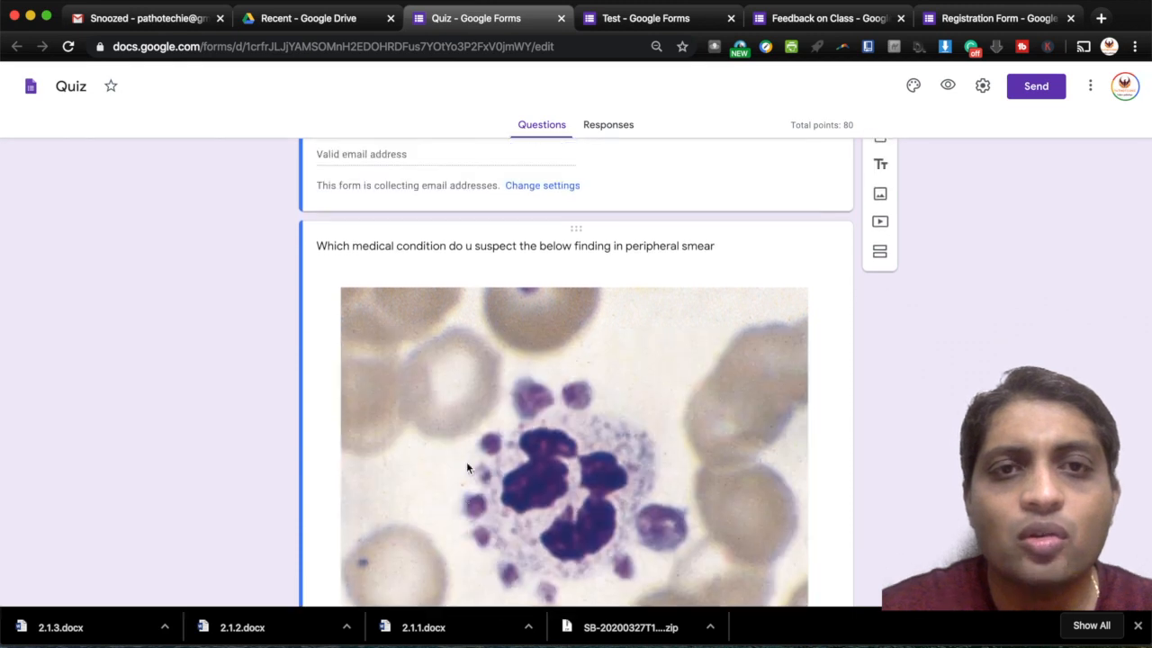
pyautogui.scroll(3, 466, 467)
pyautogui.scroll(-5, 466, 467)
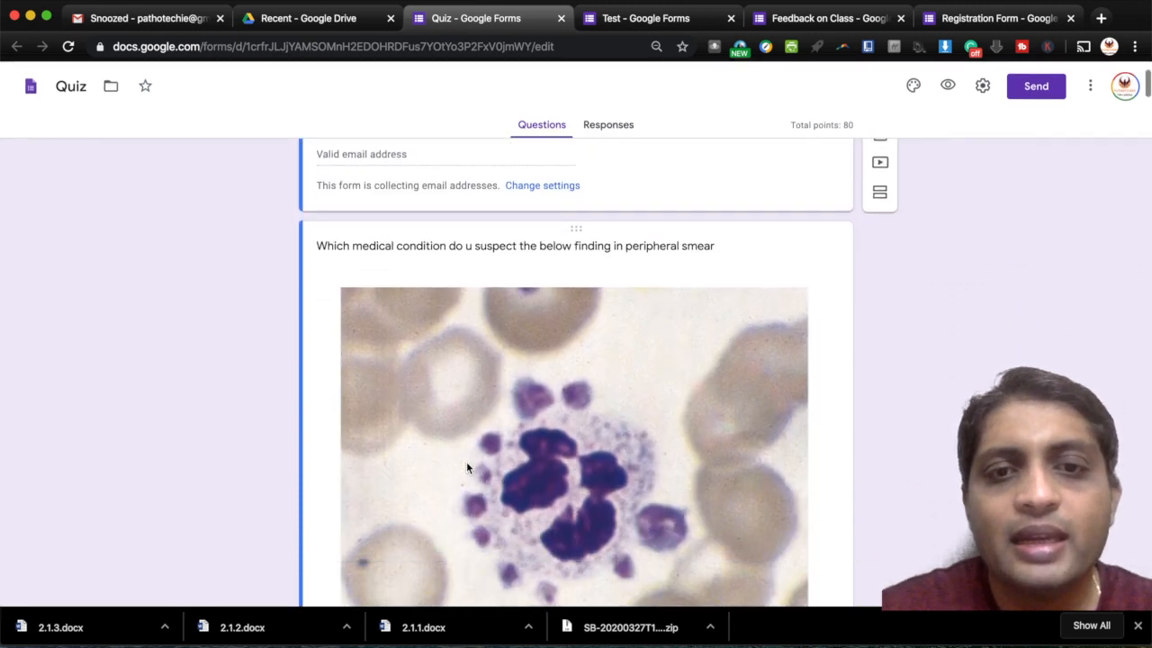
pyautogui.scroll(-5, 466, 464)
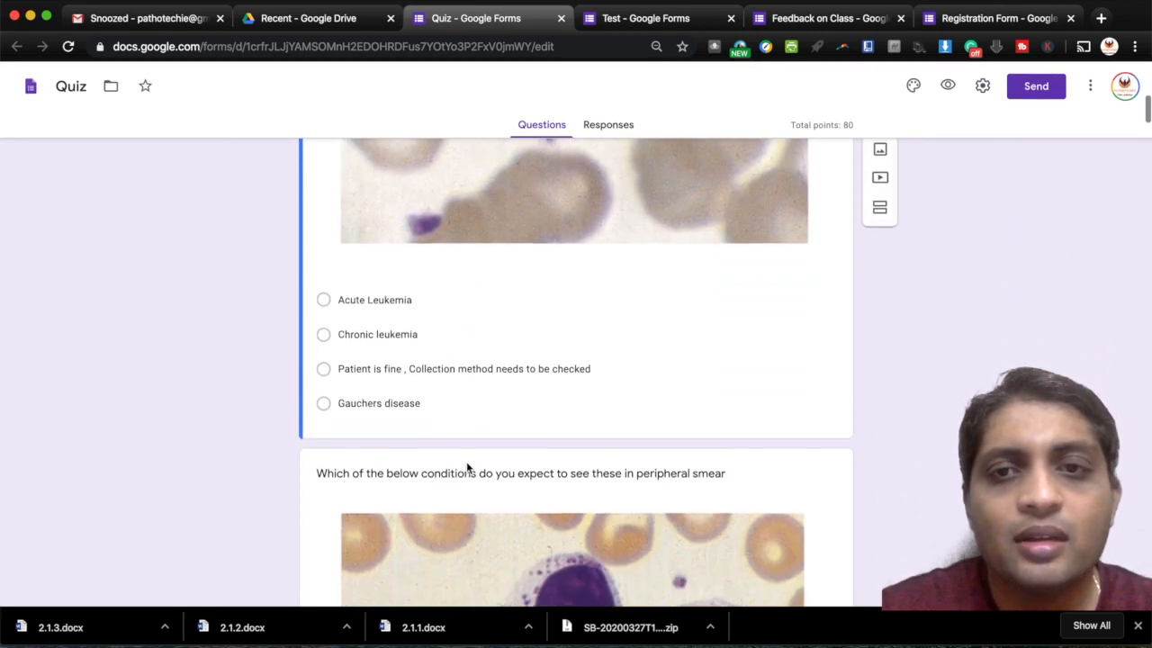
pyautogui.scroll(8, 467, 462)
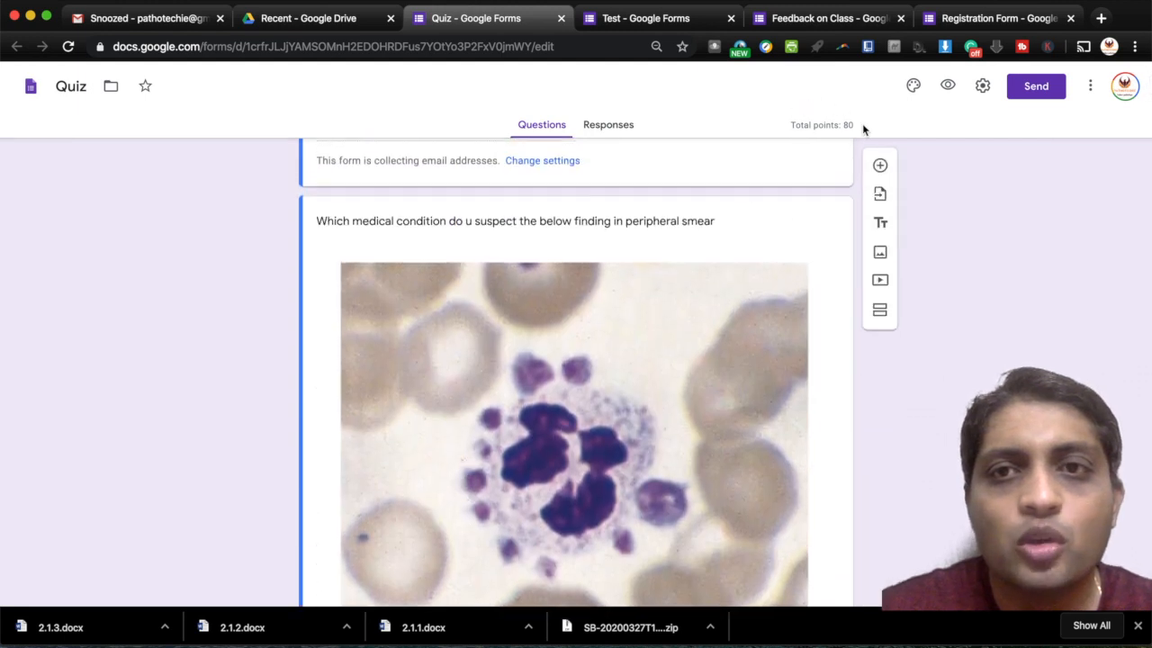
pyautogui.scroll(-6, 586, 484)
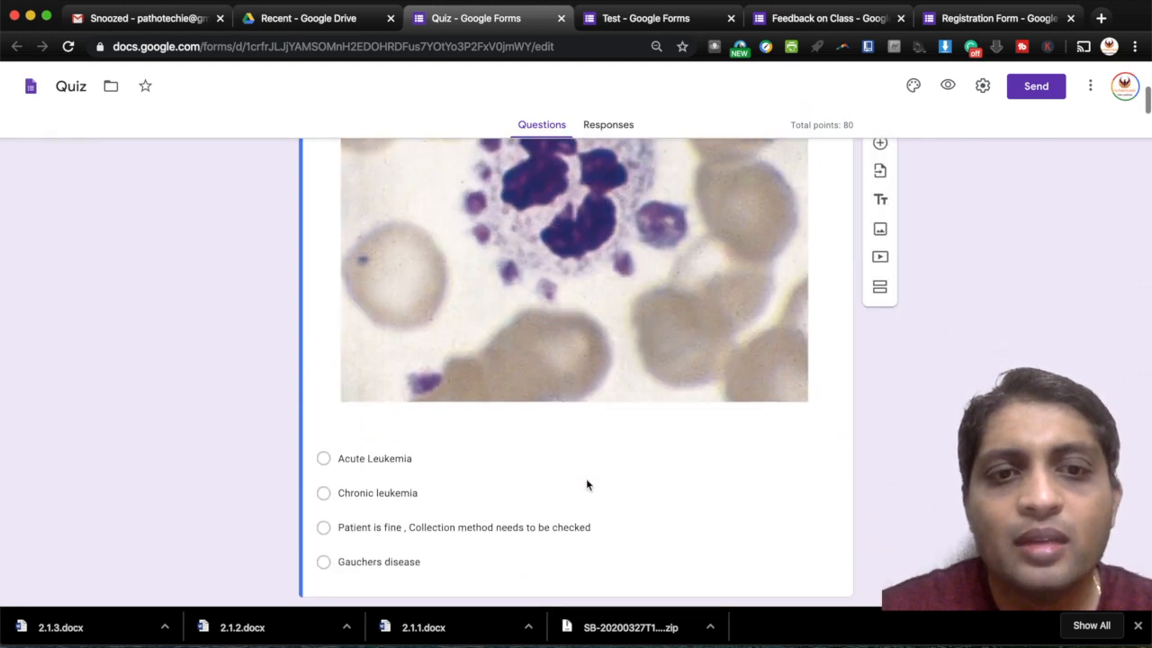
pyautogui.scroll(-10, 586, 484)
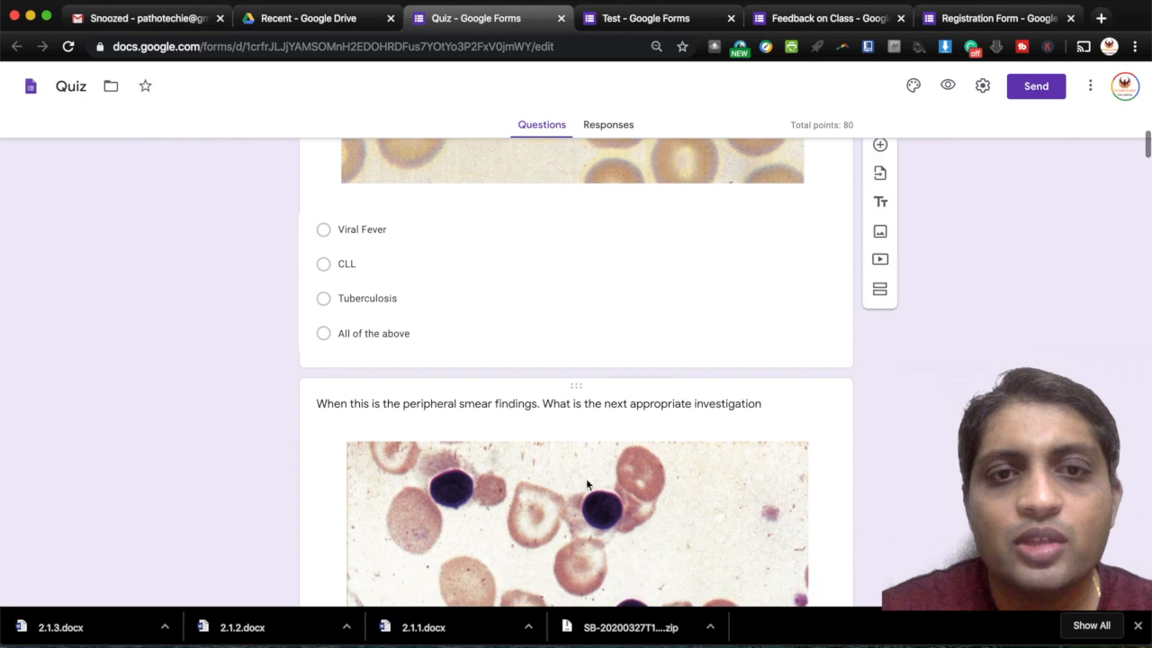
pyautogui.scroll(-15, 586, 484)
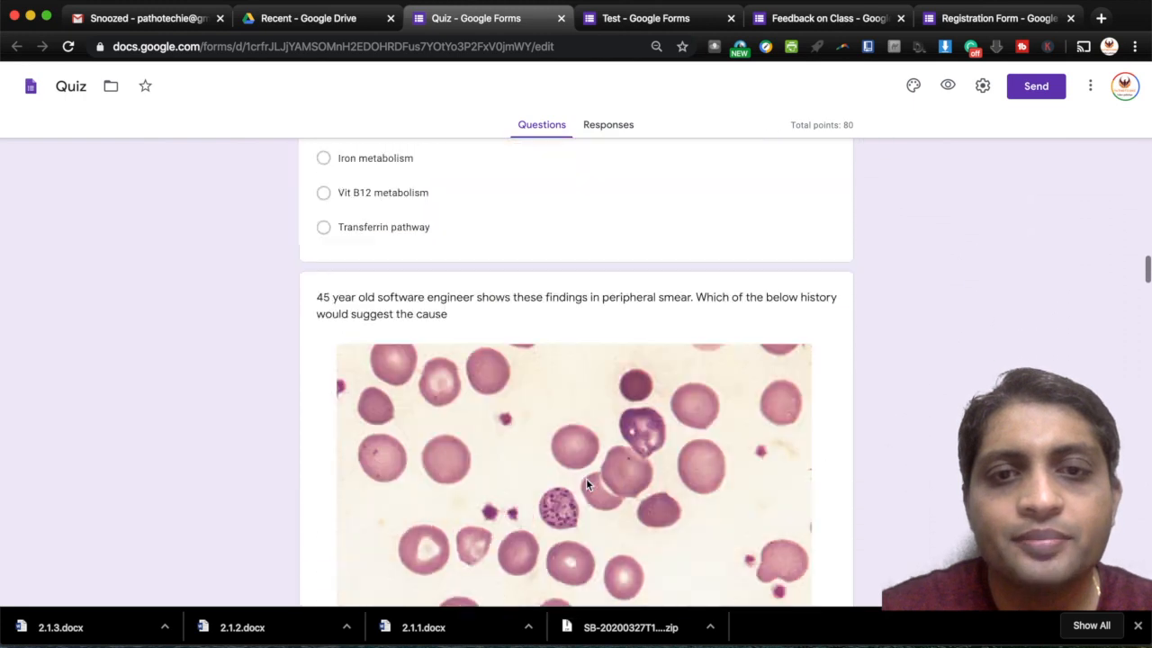
pyautogui.scroll(-10, 586, 484)
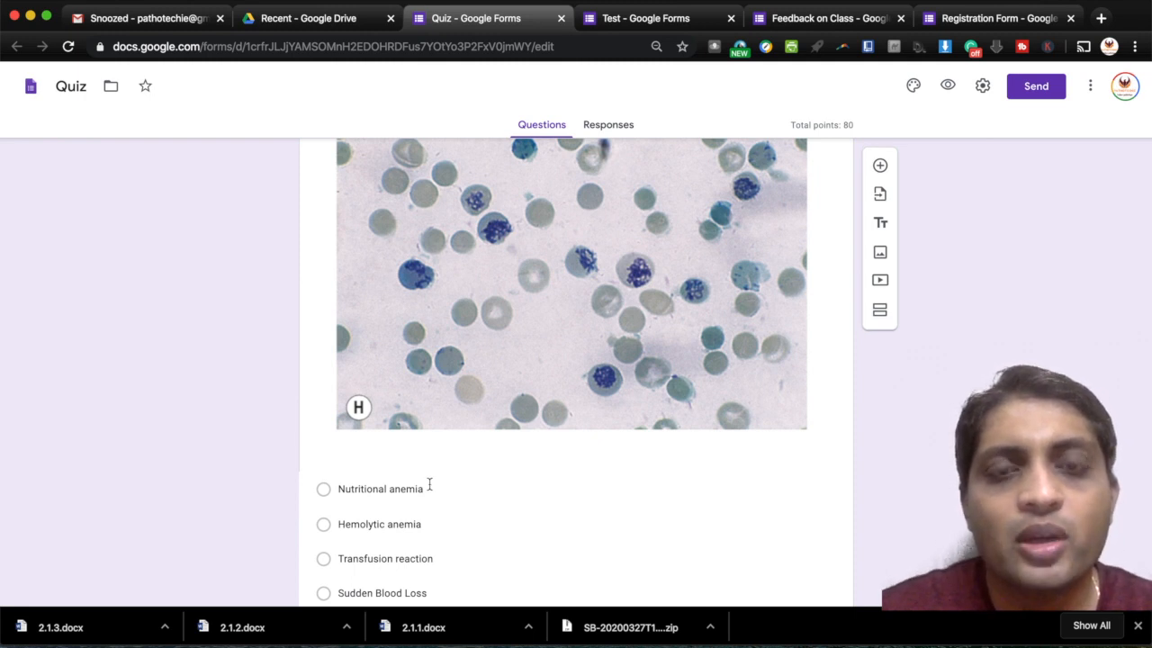
# - From Drive, open the Consent Form With Questionairre and scroll down to its second section
pyautogui.click(313, 27)
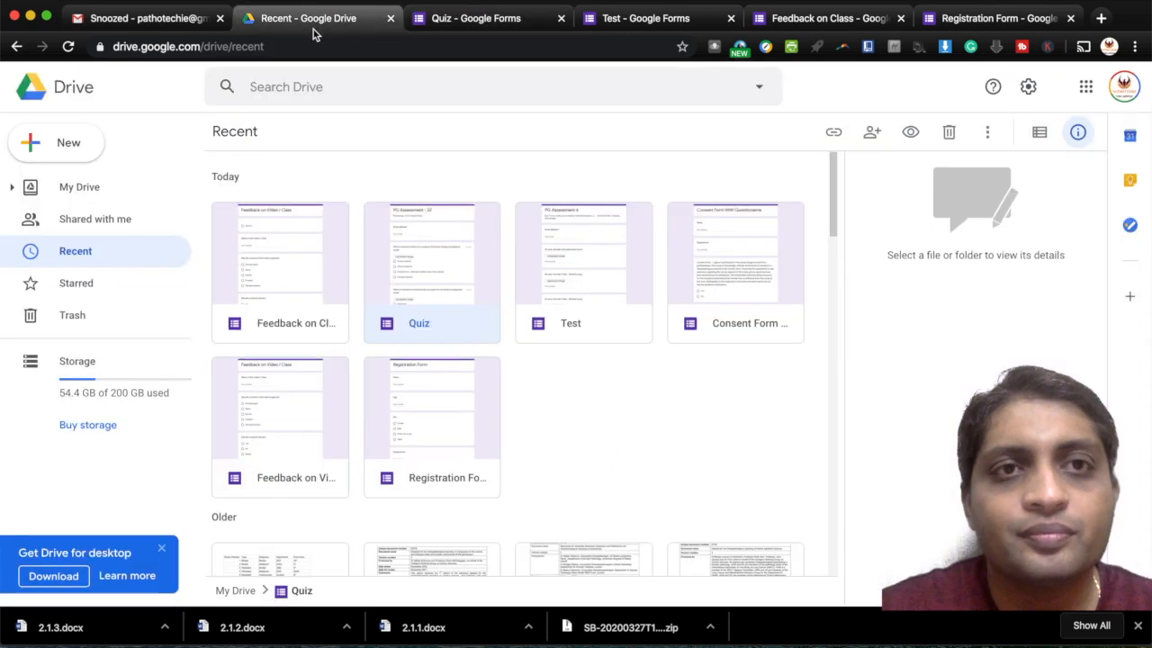
pyautogui.doubleClick(729, 269)
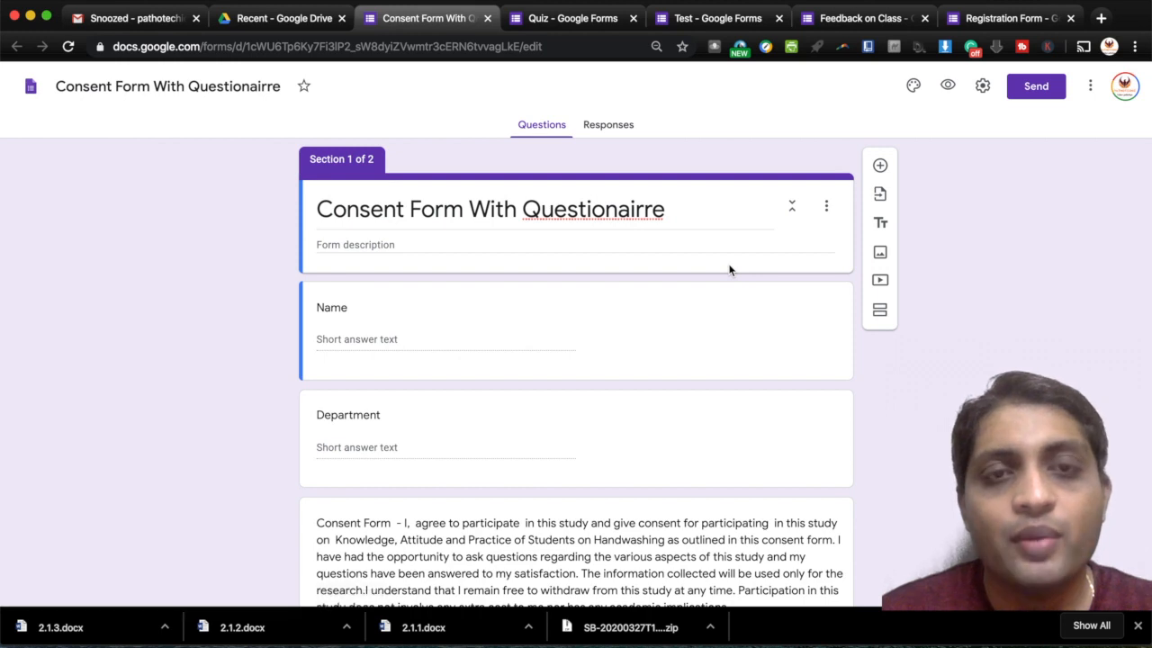
pyautogui.scroll(-2, 729, 270)
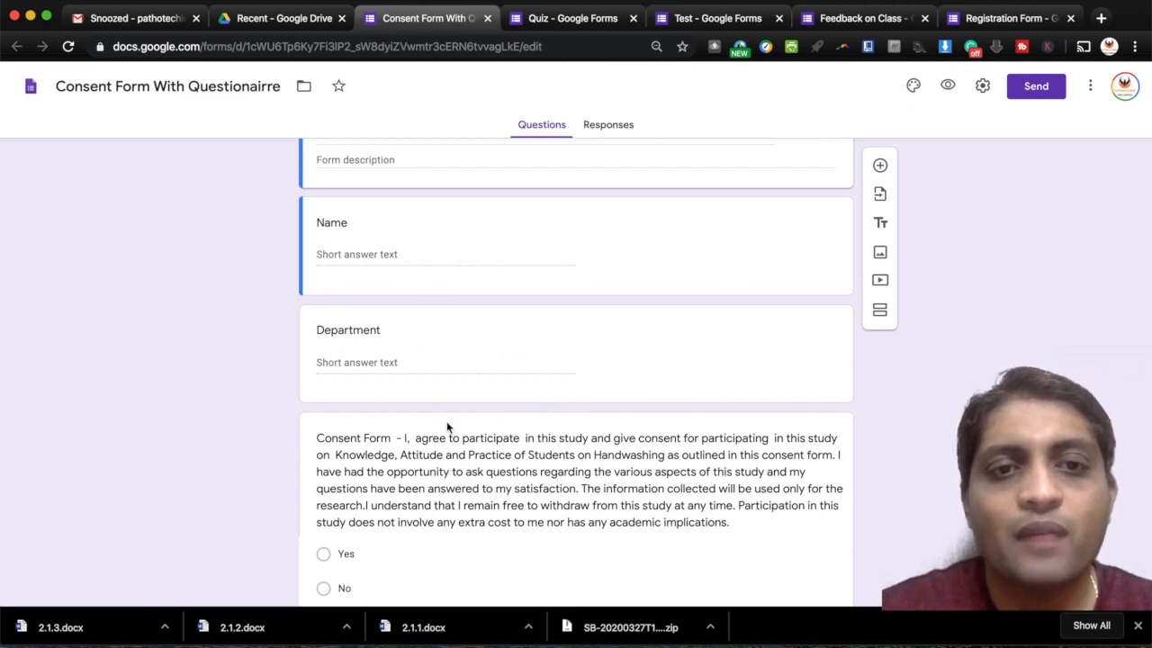
pyautogui.scroll(-2, 447, 427)
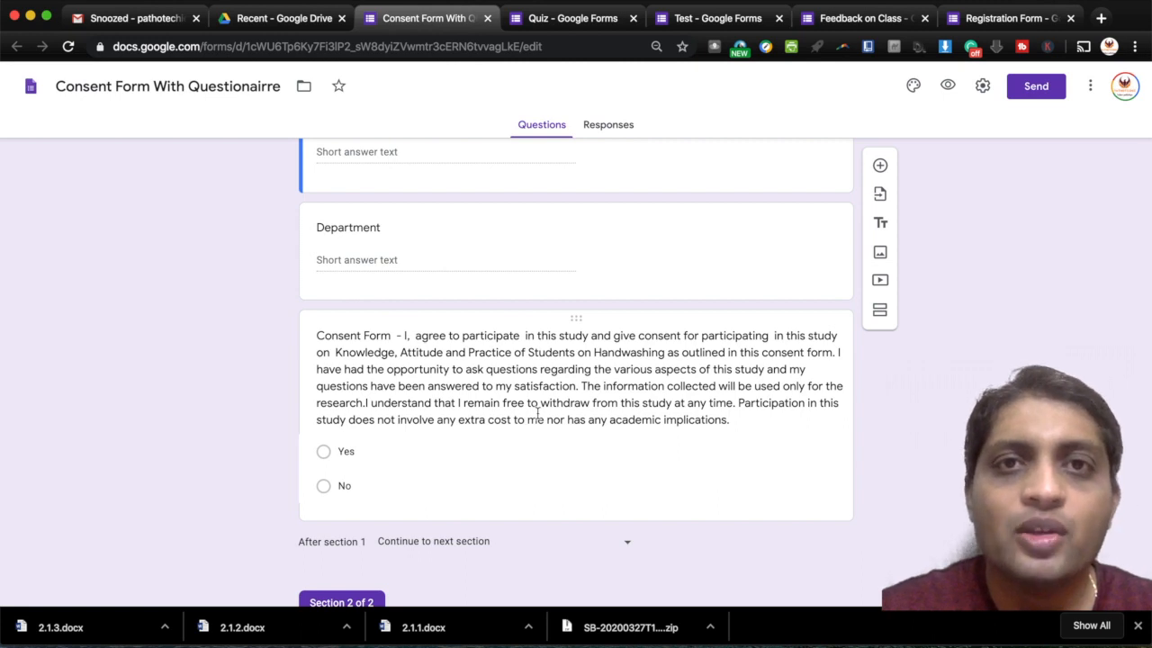
pyautogui.scroll(-4, 453, 467)
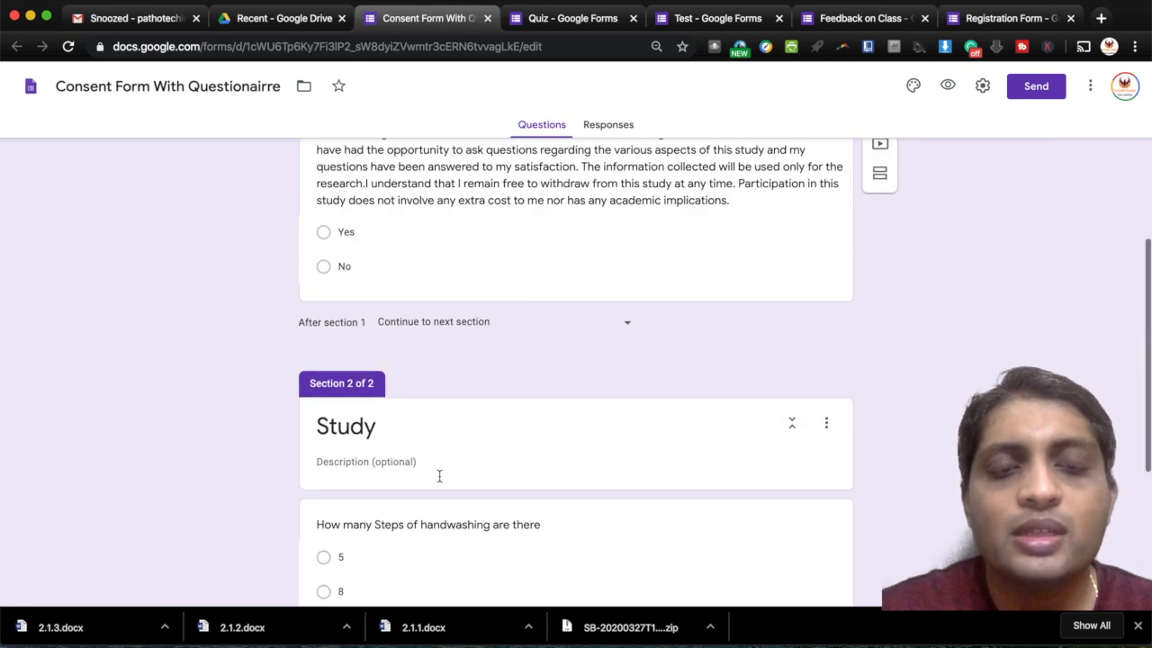
# - Look back over the Name, Department and Yes/No consent questions in both sections
pyautogui.scroll(2, 441, 537)
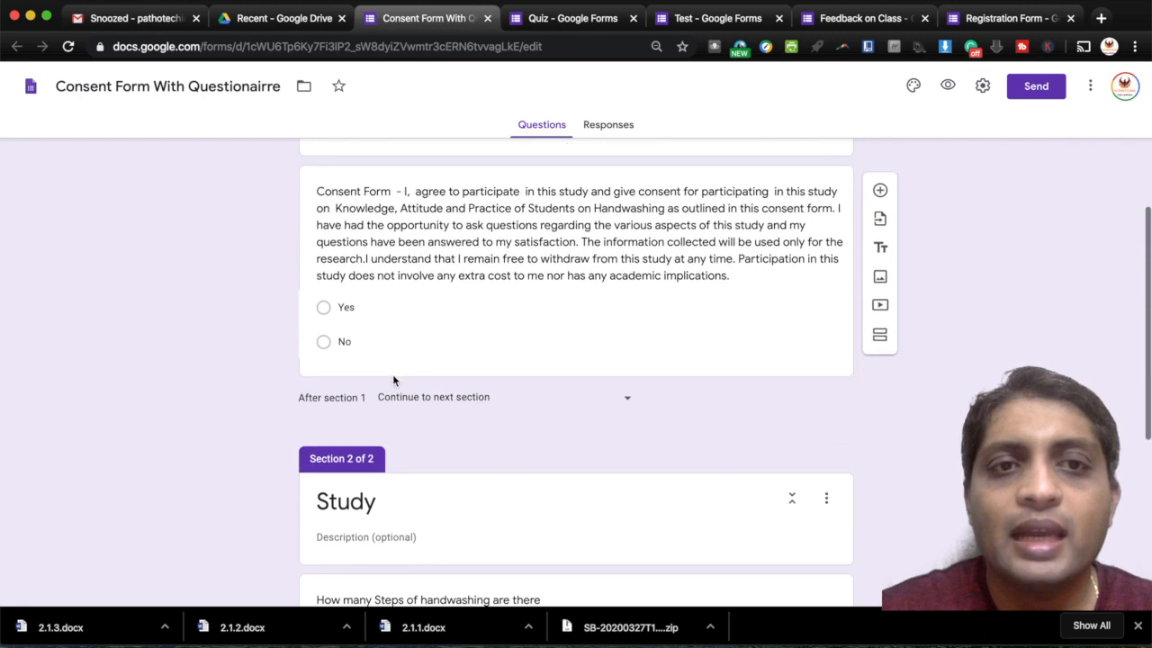
pyautogui.scroll(2, 364, 368)
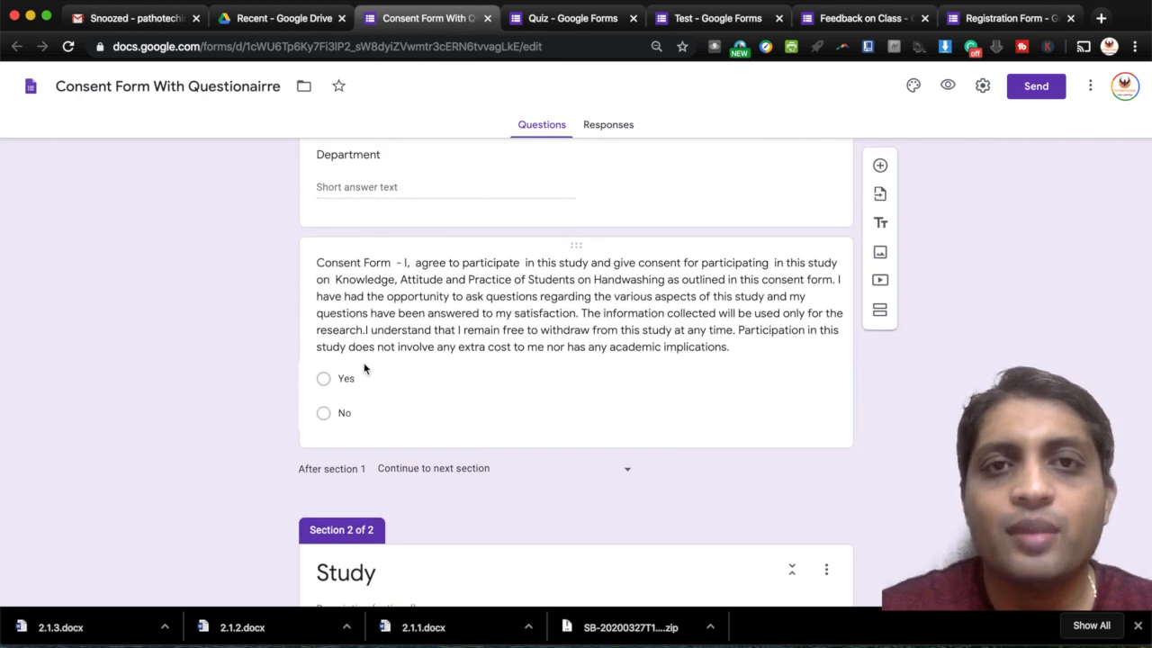
pyautogui.scroll(5, 519, 350)
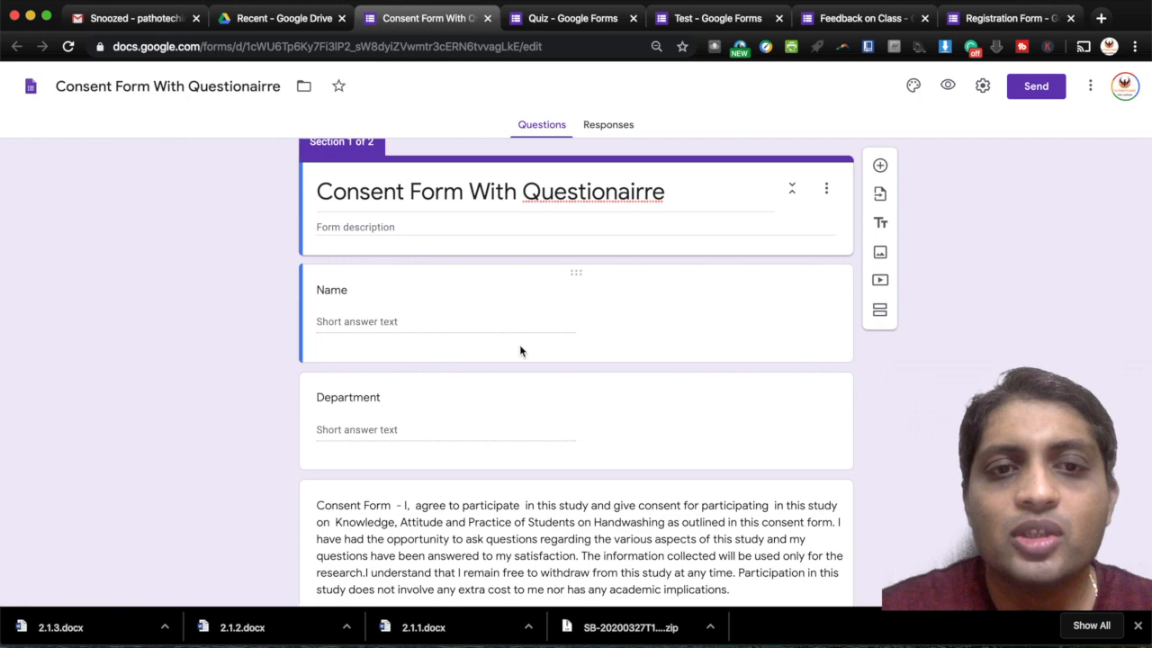
pyautogui.scroll(-4, 519, 350)
pyautogui.scroll(-2, 519, 350)
pyautogui.scroll(5, 519, 350)
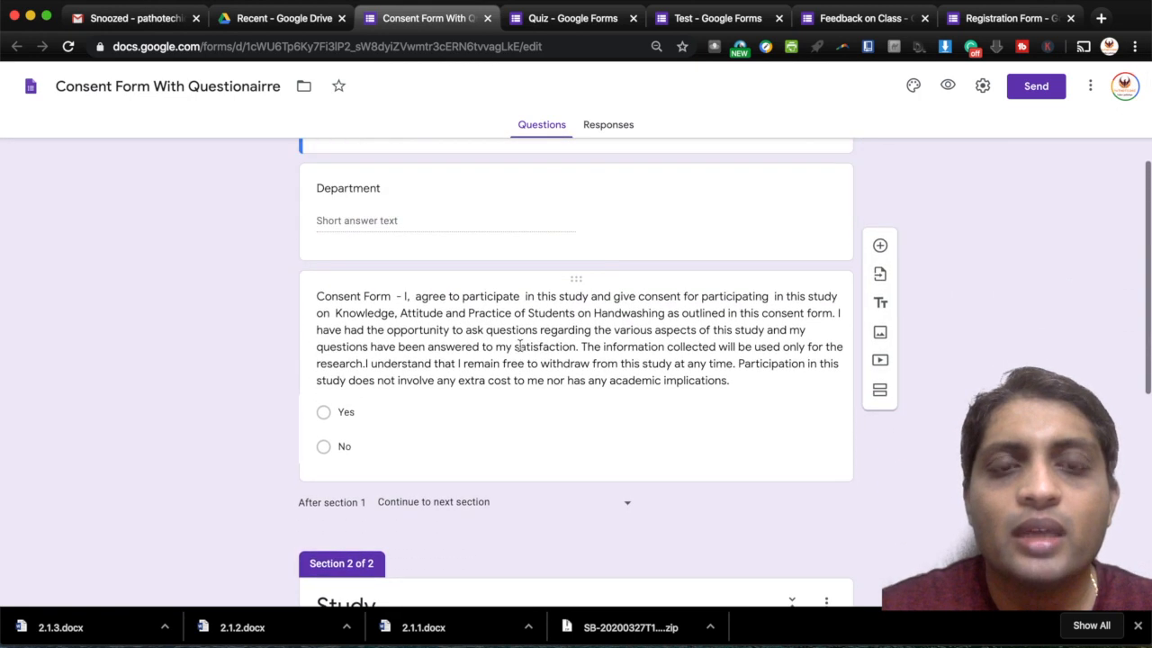
pyautogui.scroll(1, 520, 351)
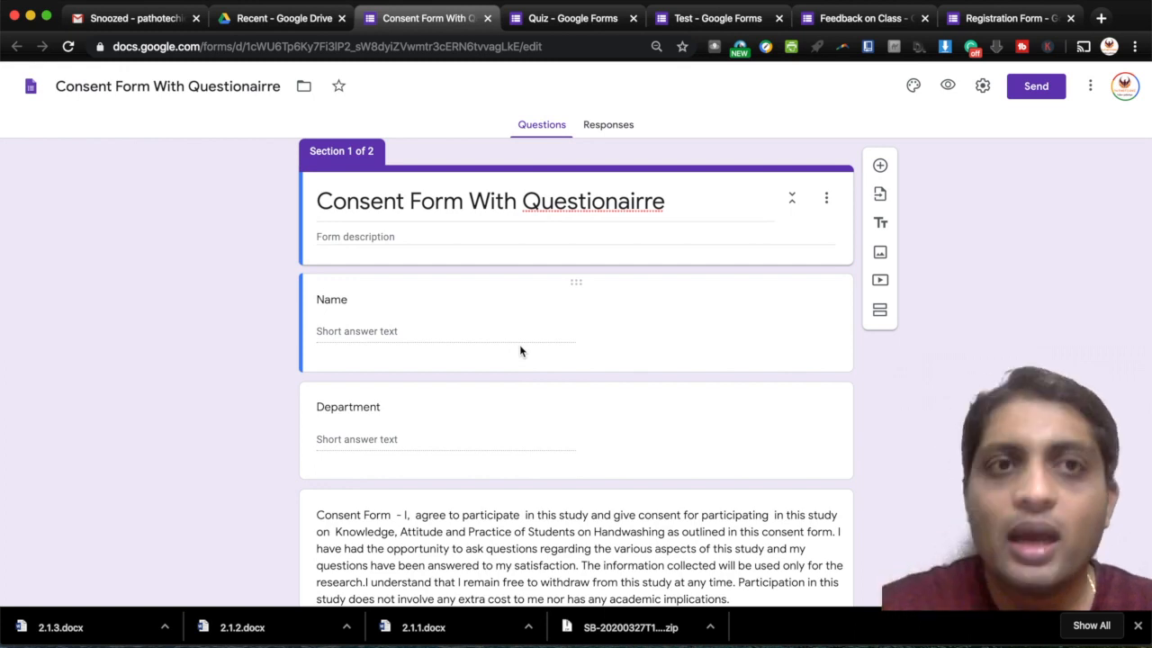
pyautogui.scroll(-2, 520, 350)
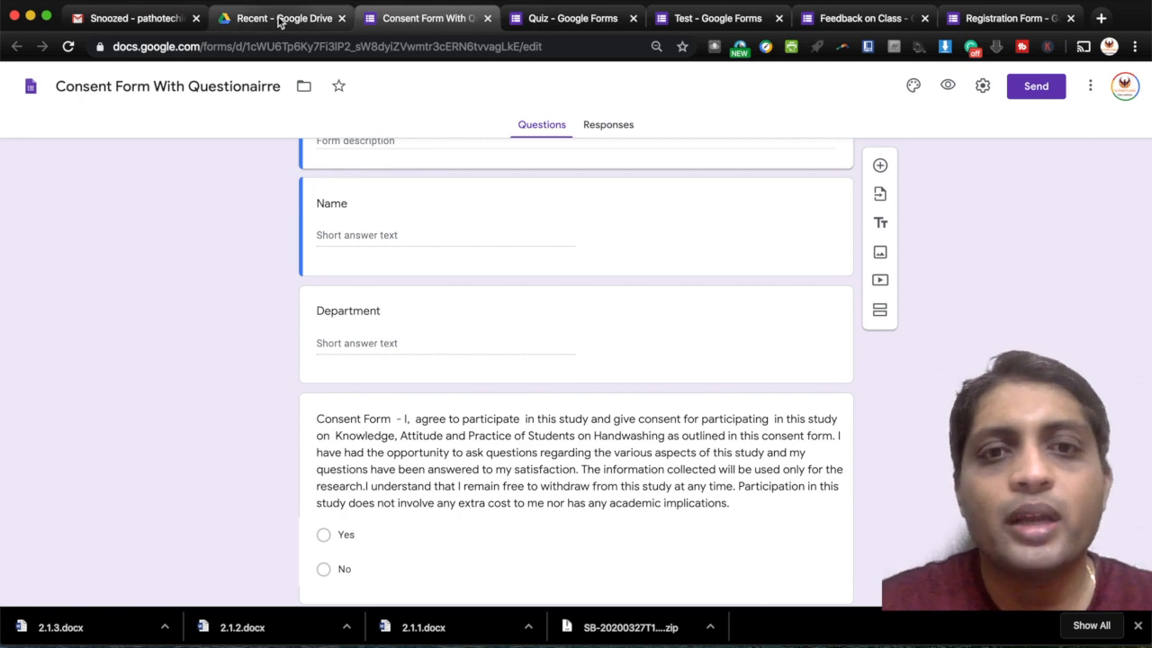
pyautogui.scroll(2, 482, 245)
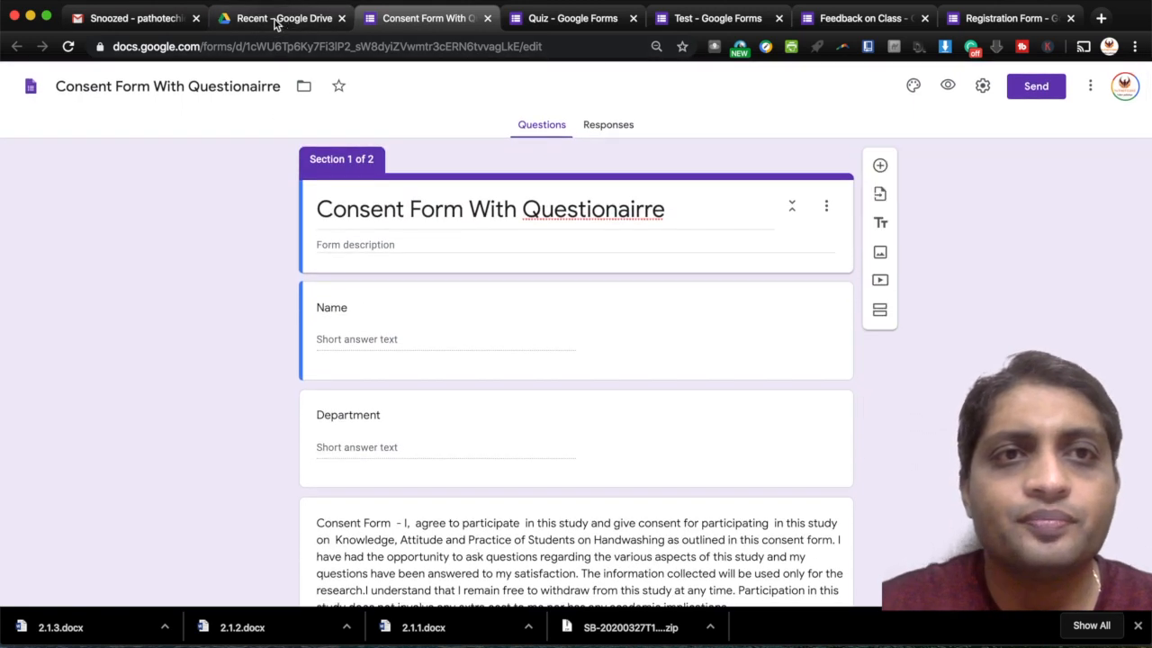
# - Back in Drive, create a blank Google Form through New > More > Google Forms
pyautogui.click(276, 19)
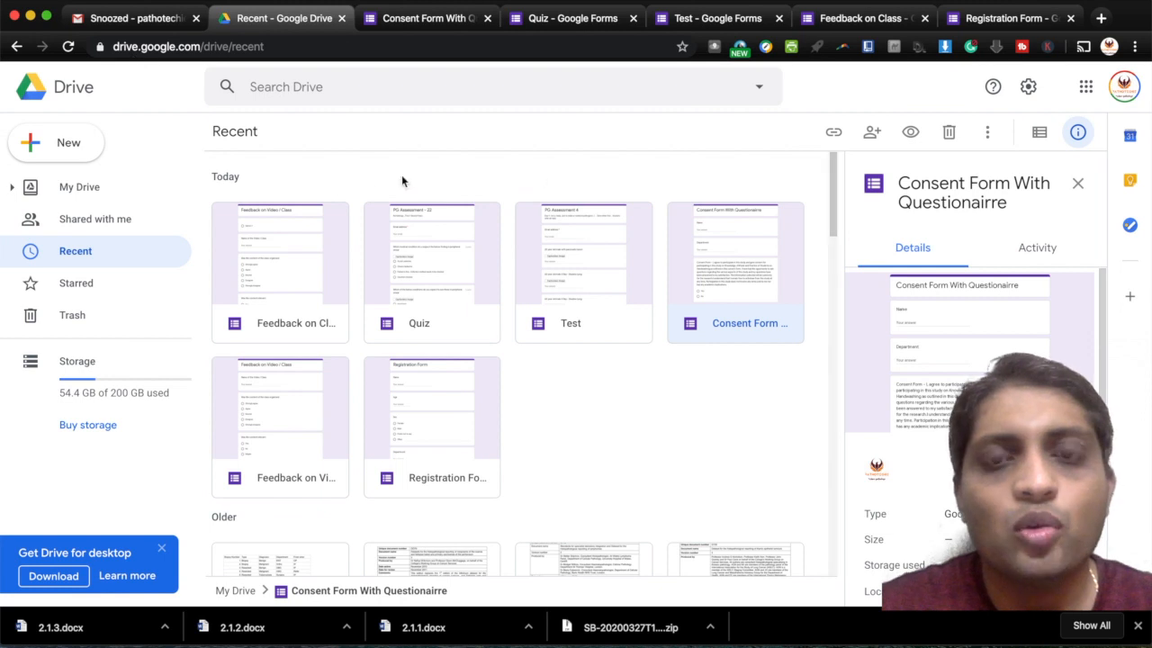
pyautogui.click(65, 158)
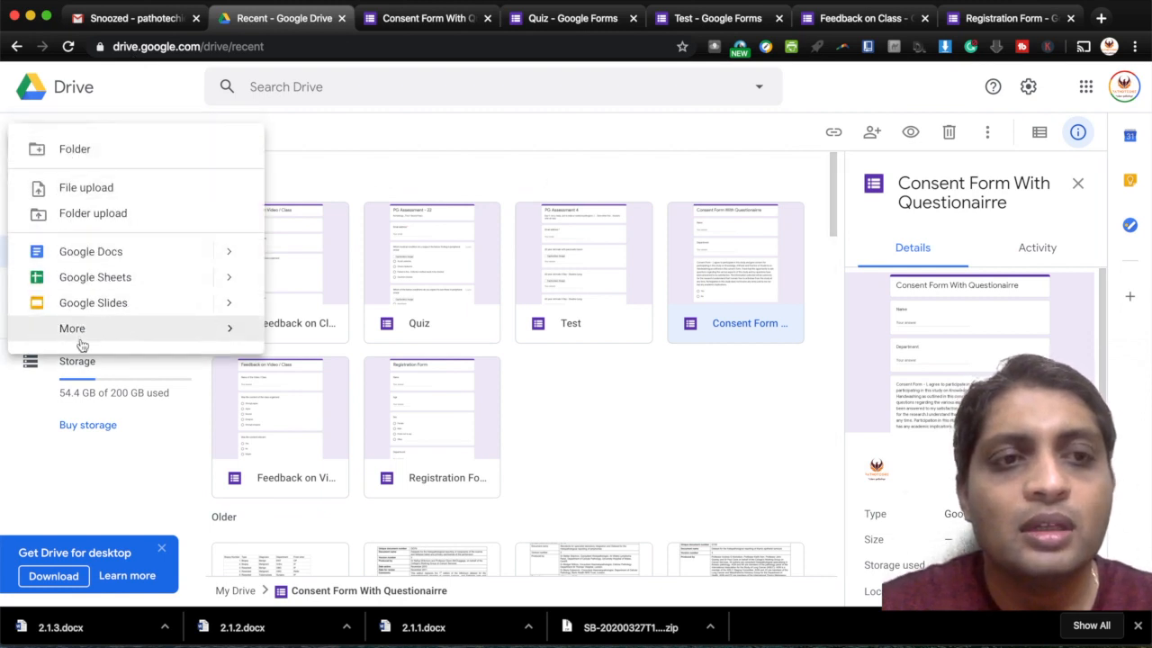
pyautogui.moveTo(80, 342)
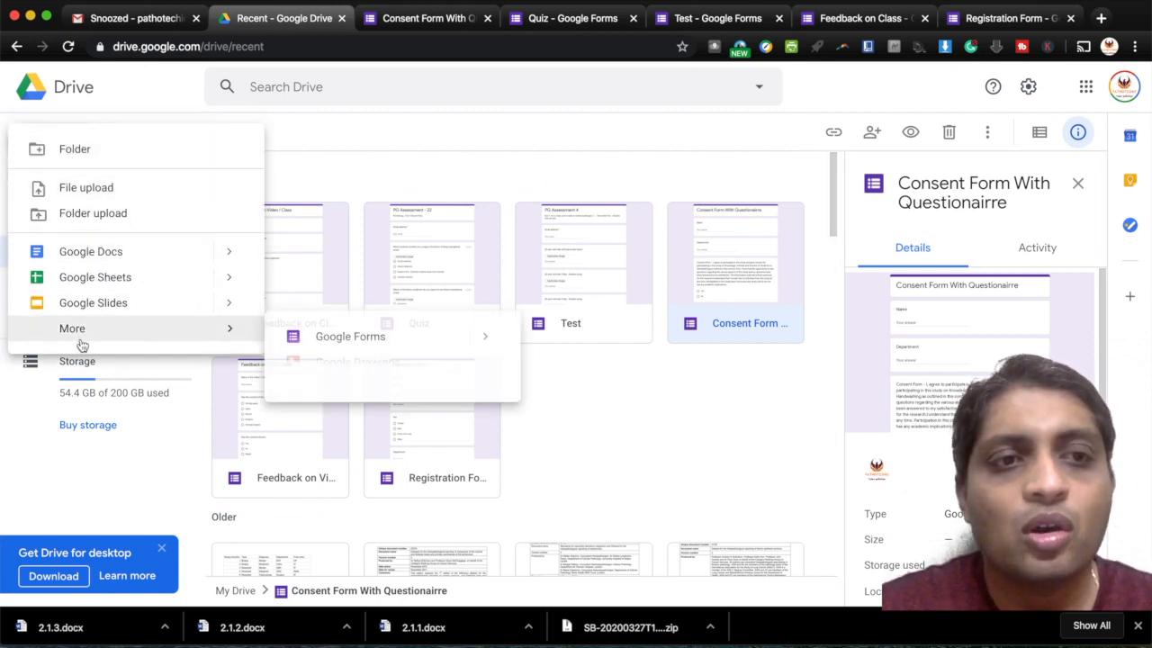
pyautogui.click(322, 341)
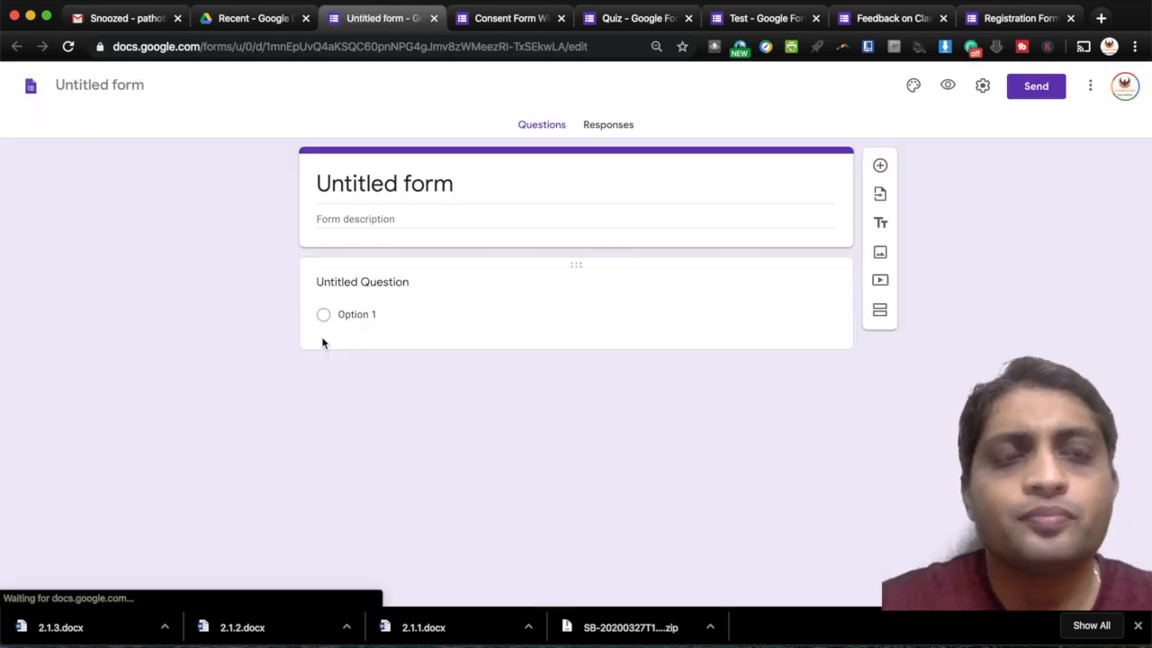
# - Replace the 'Untitled form' heading with 'Registration form' and apply it as the file name
pyautogui.click(467, 185)
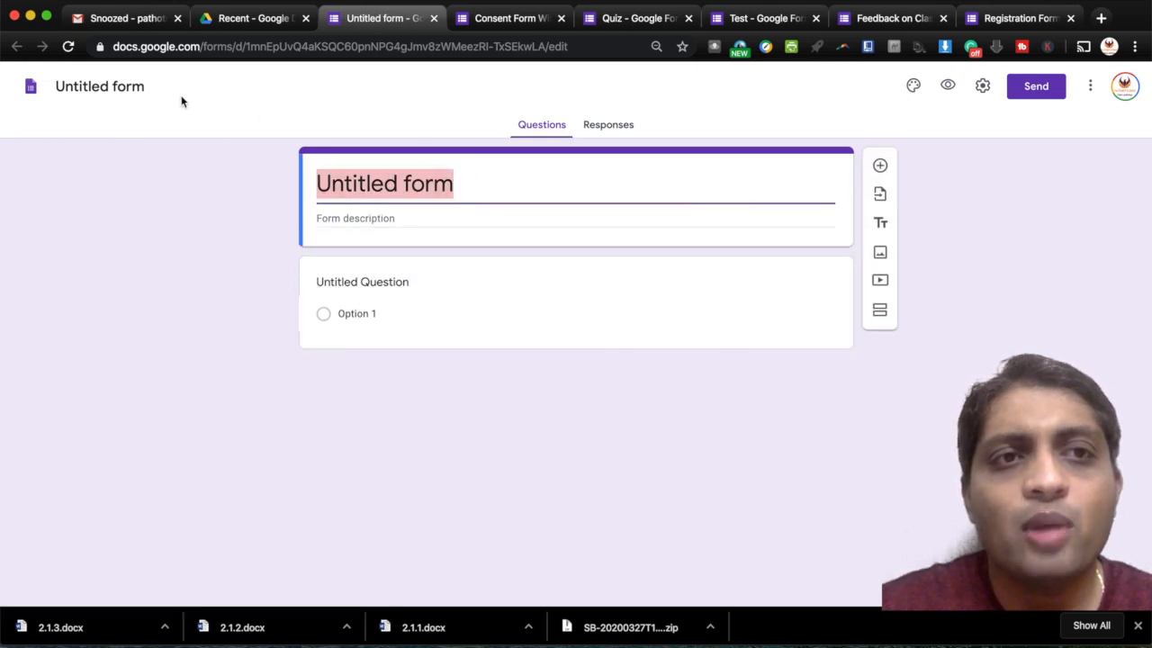
pyautogui.click(476, 184)
pyautogui.press('BackSpace')
pyautogui.press('BackSpace')
pyautogui.press('BackSpace')
pyautogui.press('BackSpace')
pyautogui.press('BackSpace')
pyautogui.press('BackSpace')
pyautogui.press('BackSpace')
pyautogui.press('BackSpace')
pyautogui.press('BackSpace')
pyautogui.press('BackSpace')
pyautogui.press('BackSpace')
pyautogui.press('BackSpace')
pyautogui.press('BackSpace')
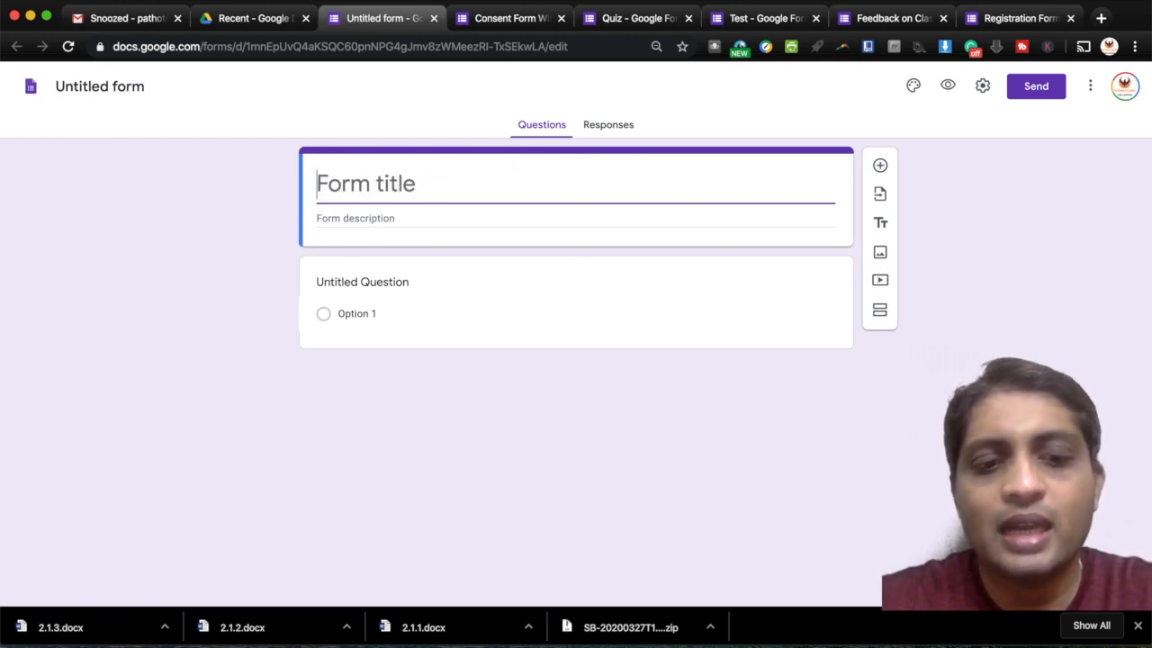
pyautogui.write('Re')
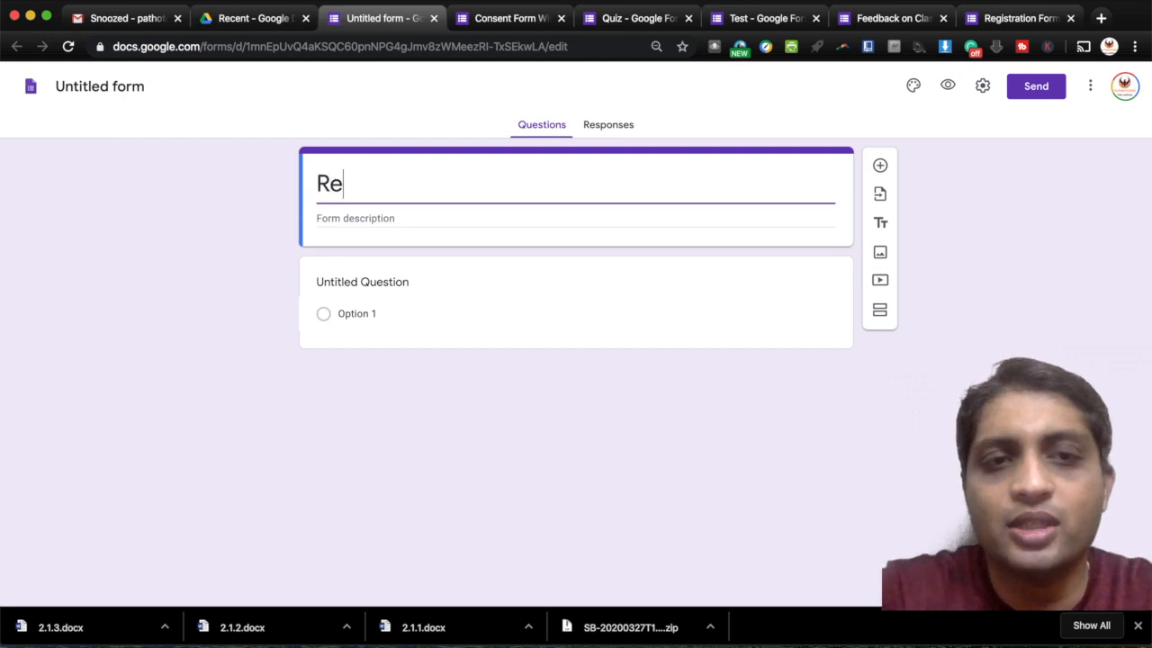
pyautogui.write('h')
pyautogui.press('BackSpace')
pyautogui.write('g')
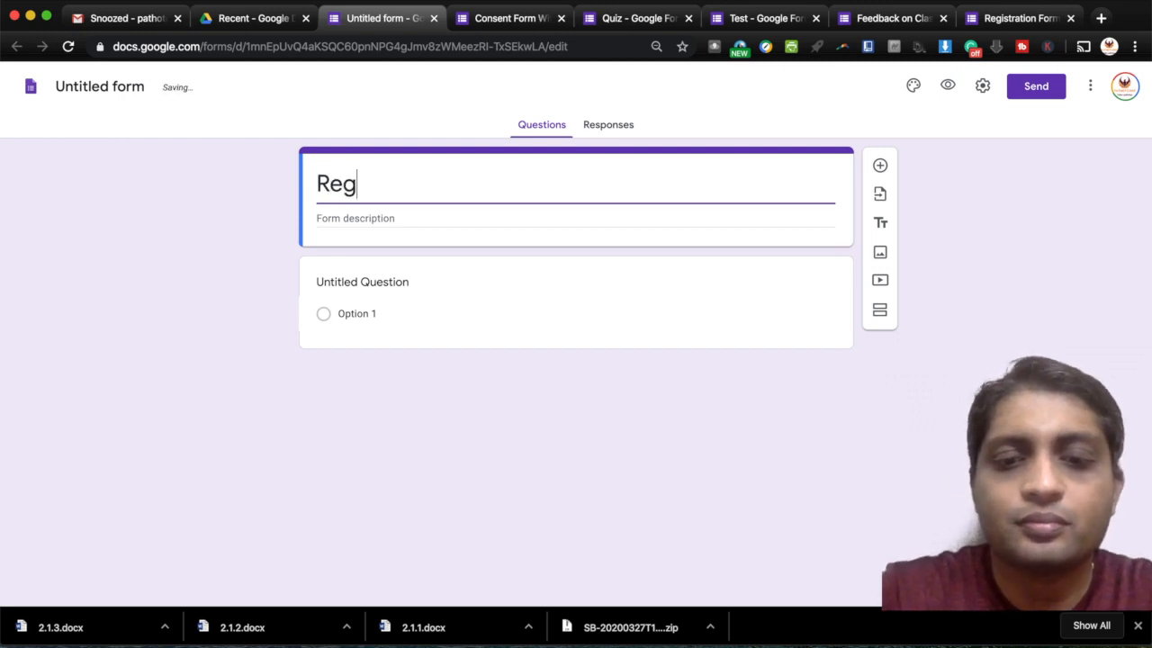
pyautogui.write('istrat')
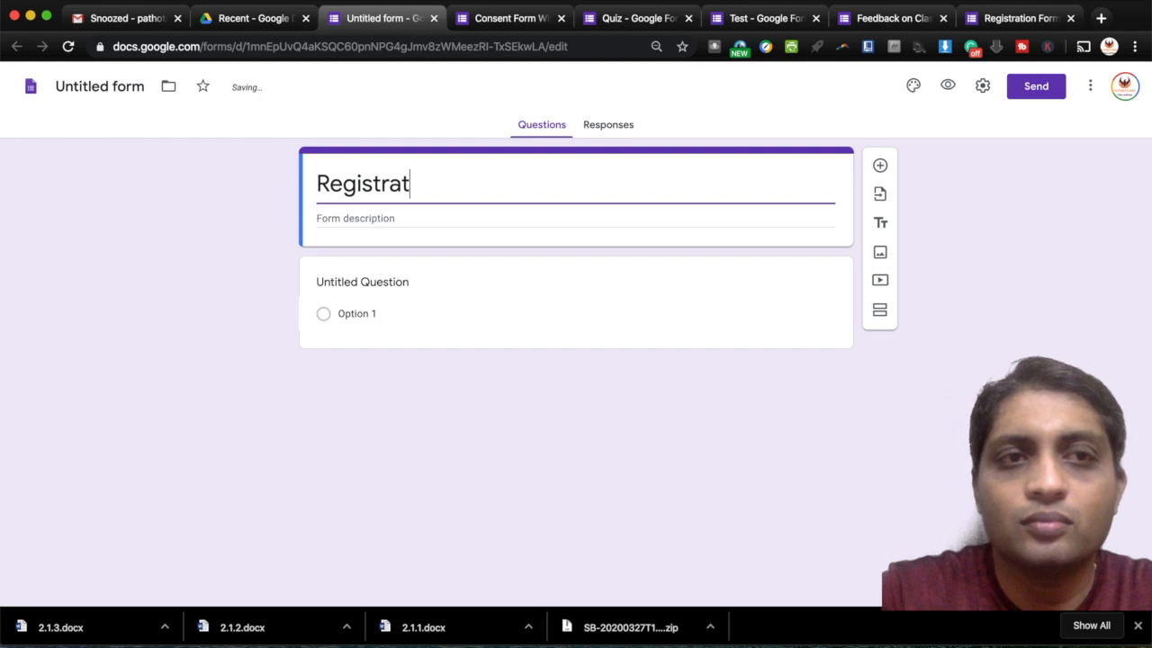
pyautogui.write('ion form')
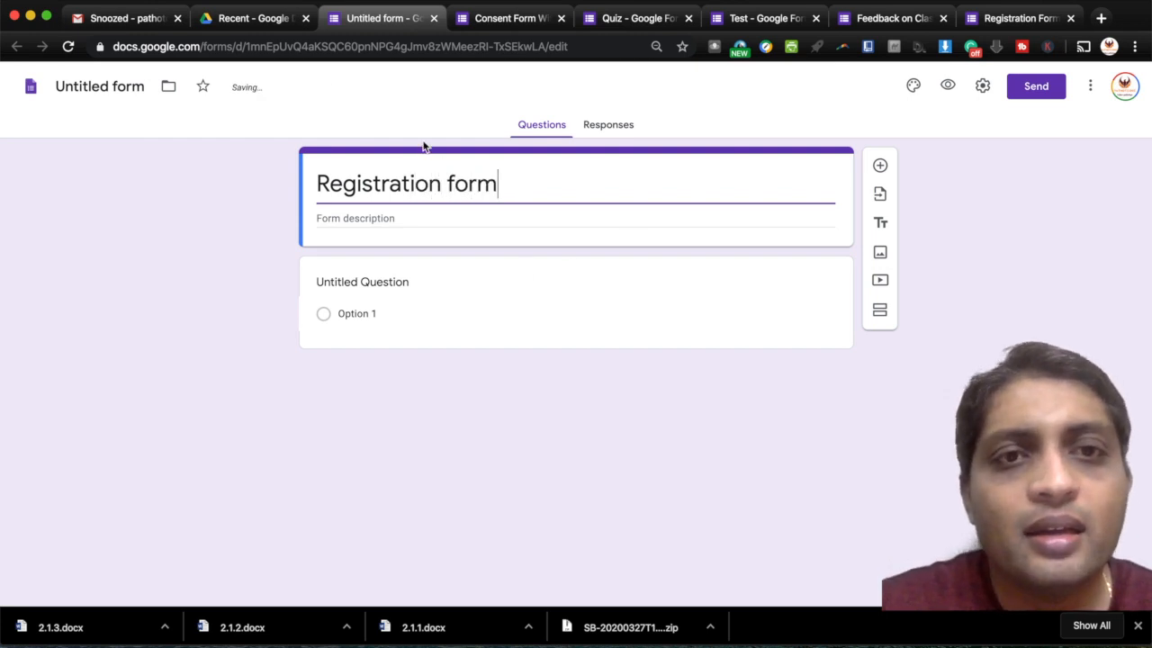
pyautogui.click(118, 86)
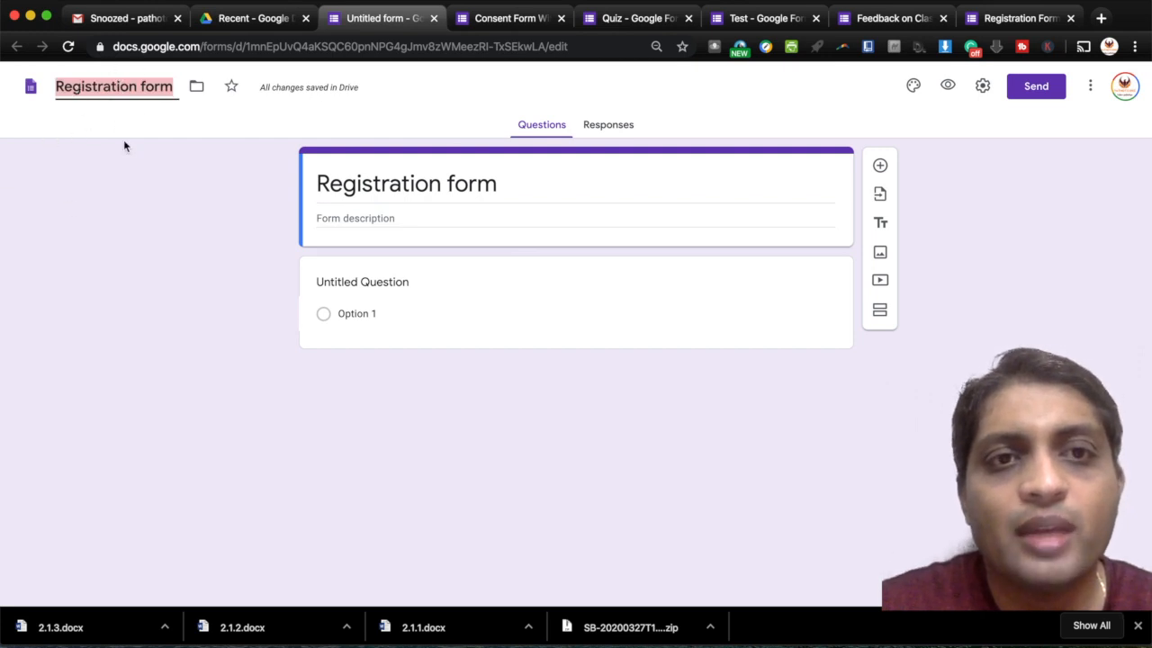
pyautogui.click(144, 171)
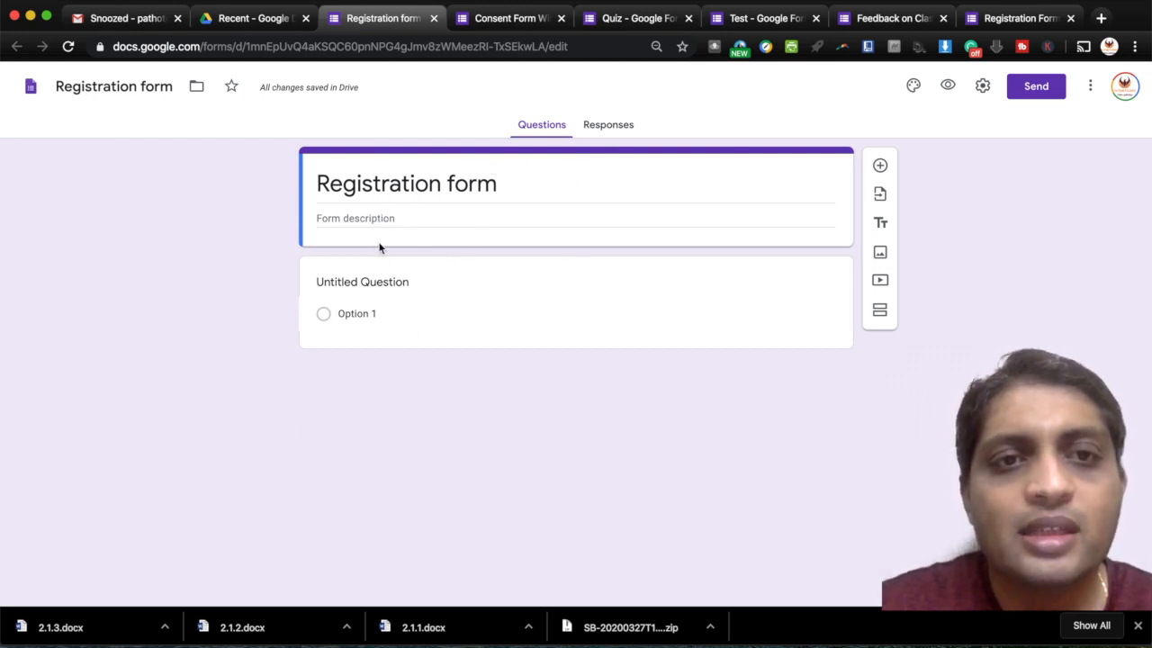
# - Type 'name' as the first question's title
pyautogui.click(378, 283)
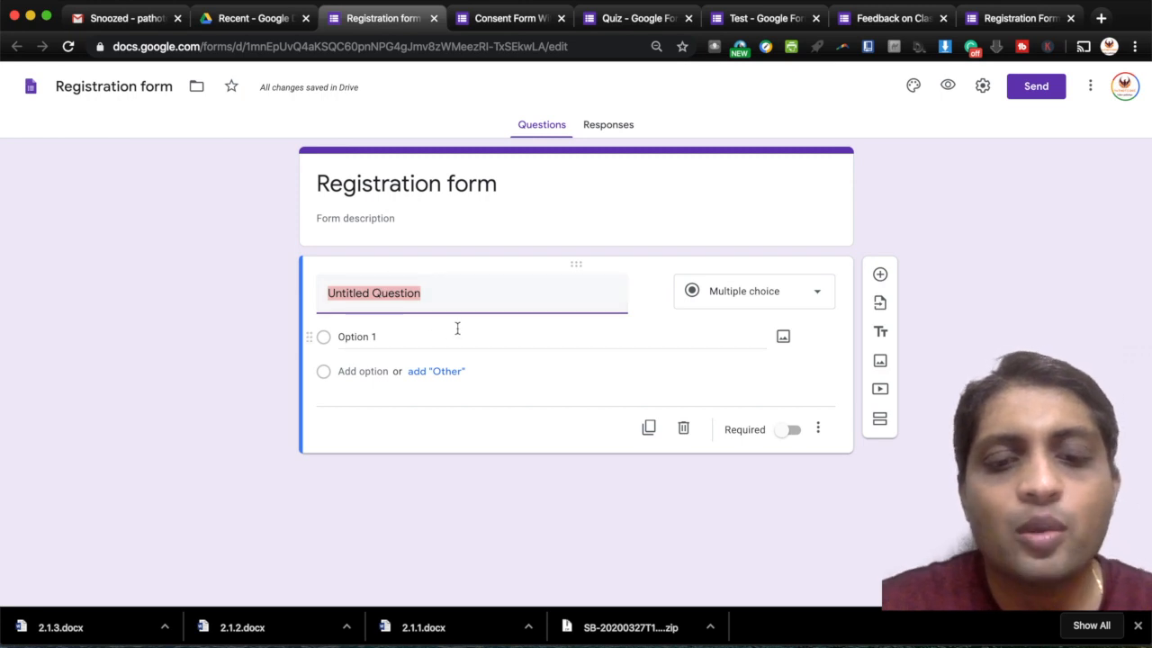
pyautogui.write('nam')
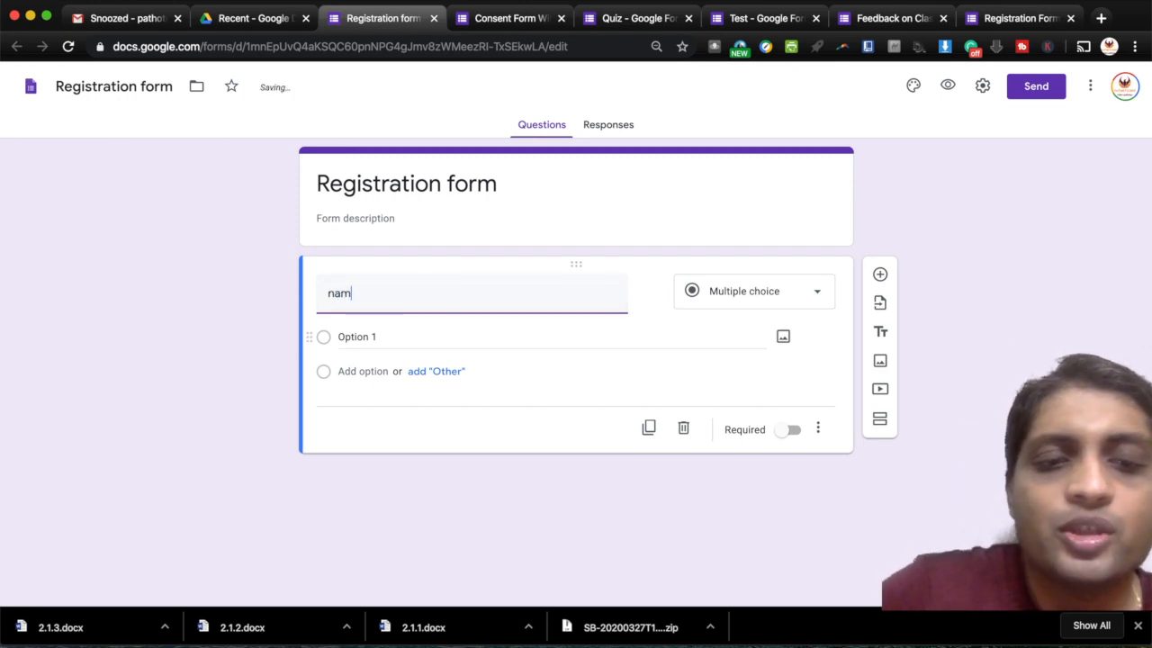
pyautogui.write('e')
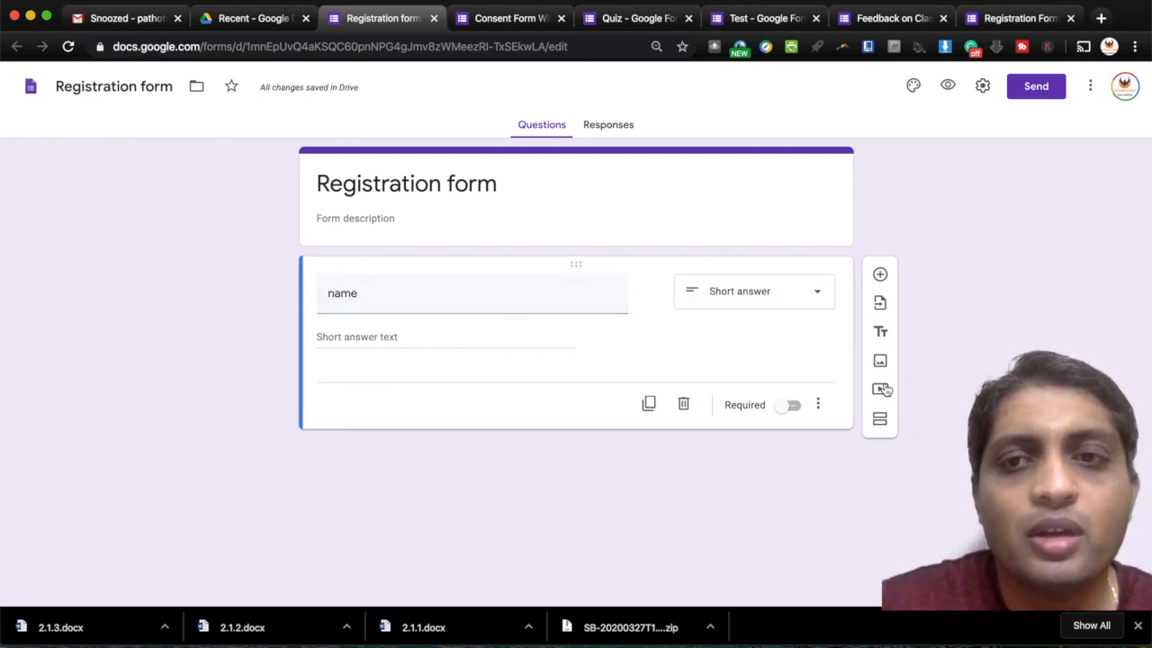
# - Add a short-answer 'Age' question with response validation set to Number, Greater than
pyautogui.click(882, 275)
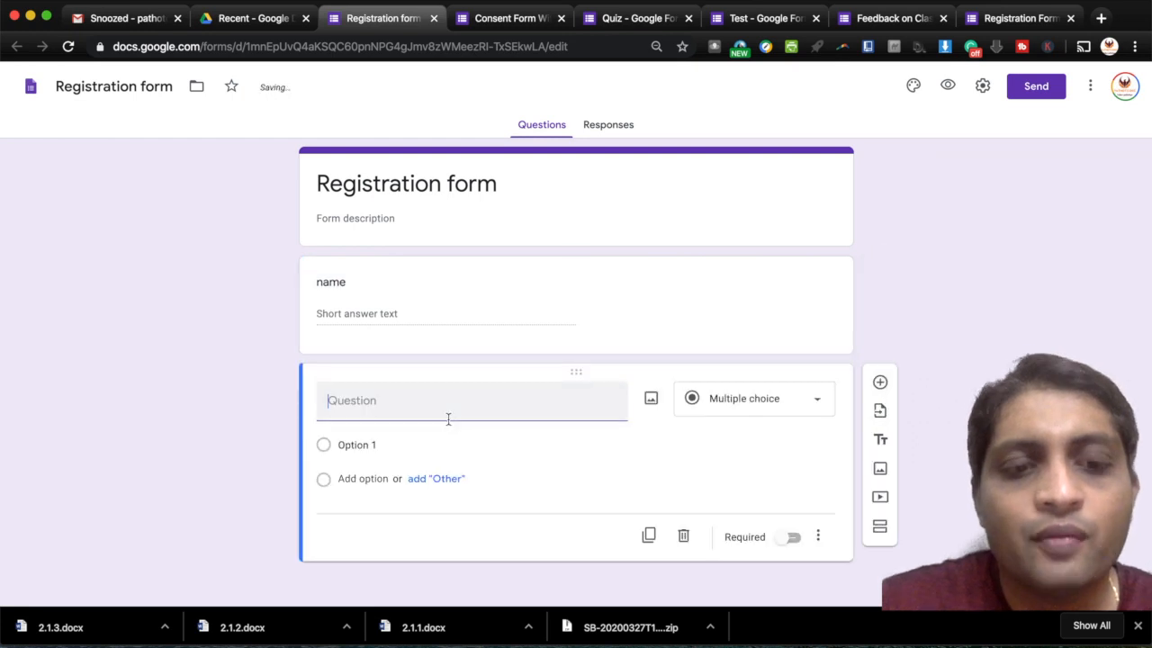
pyautogui.write('Age')
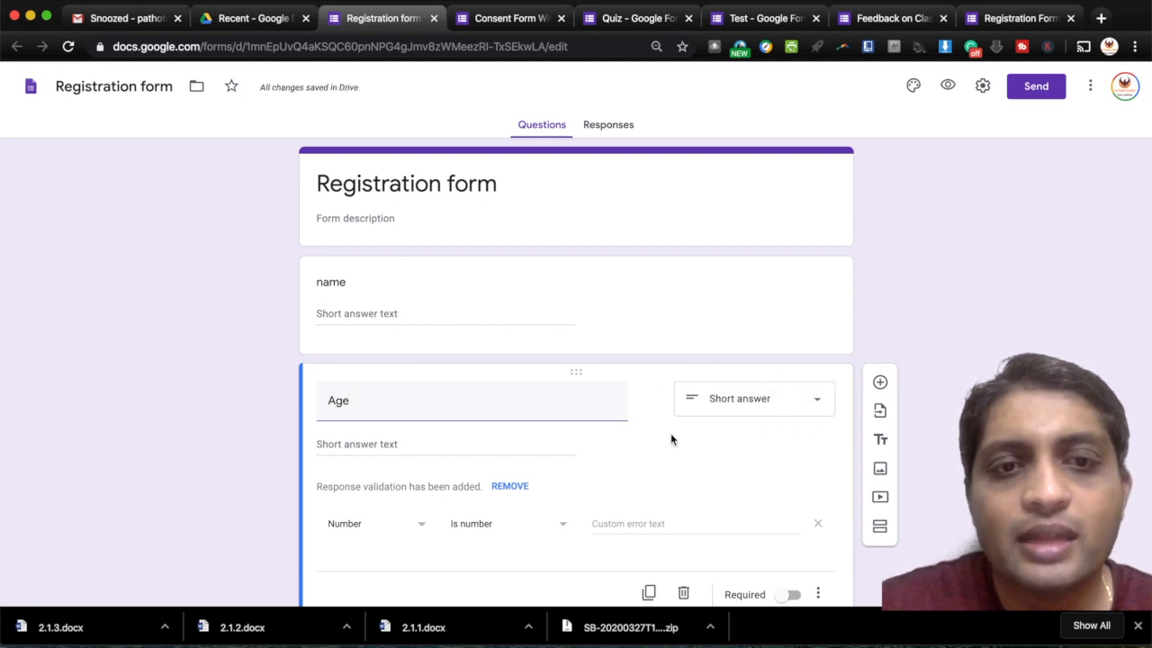
pyautogui.scroll(-1, 672, 439)
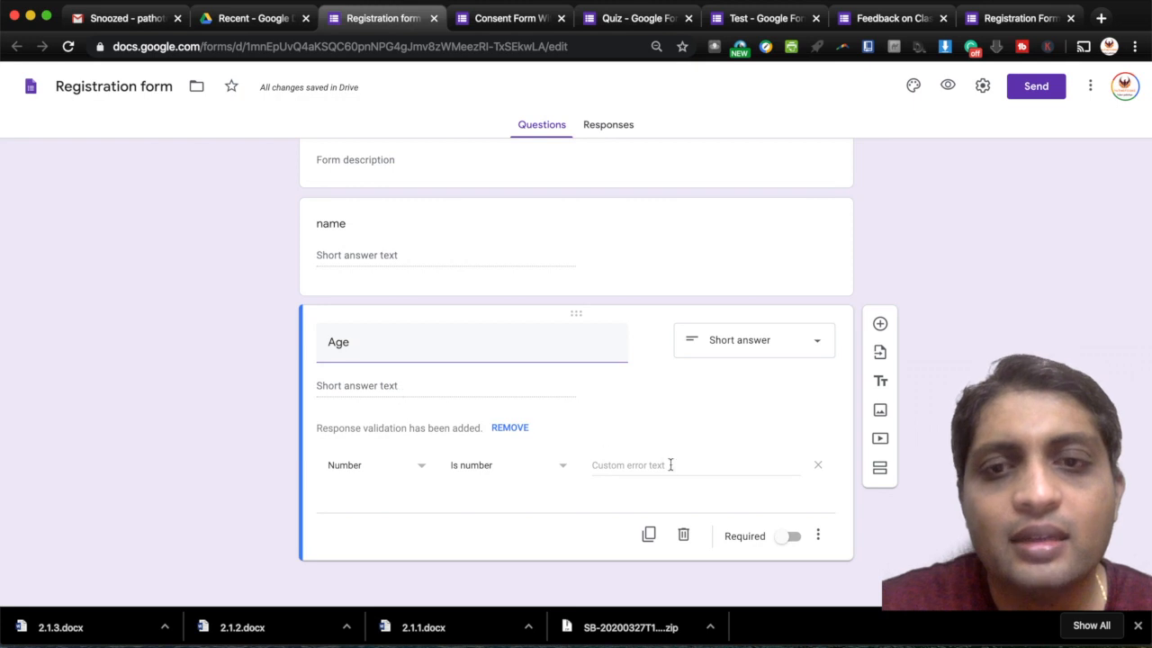
pyautogui.click(513, 427)
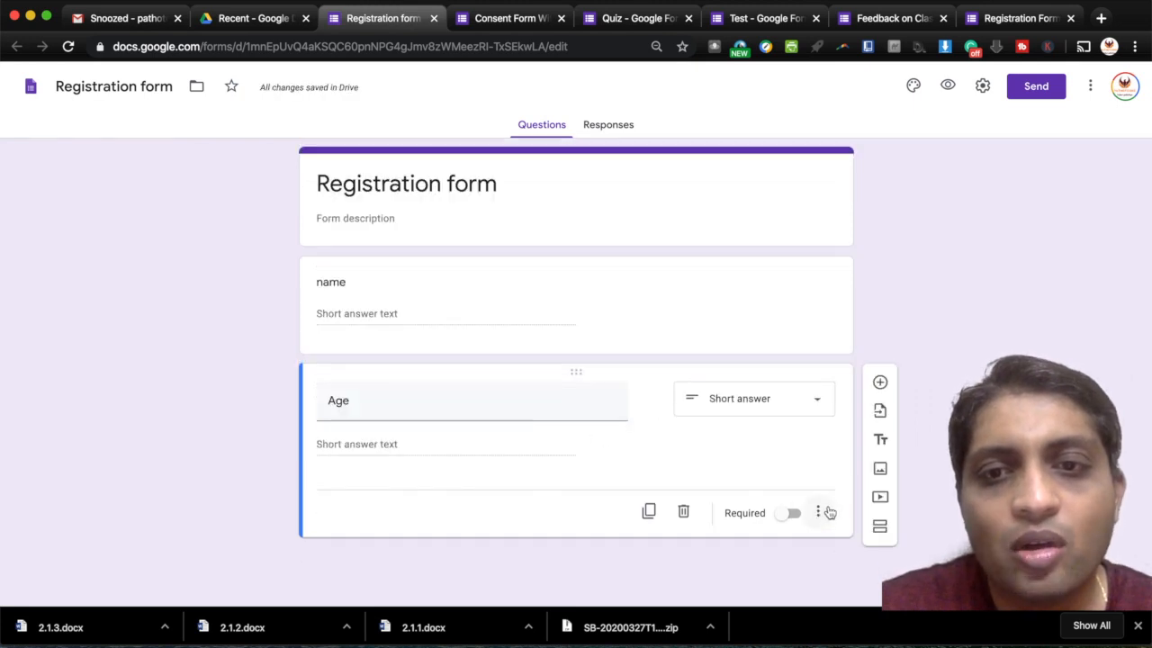
pyautogui.click(821, 511)
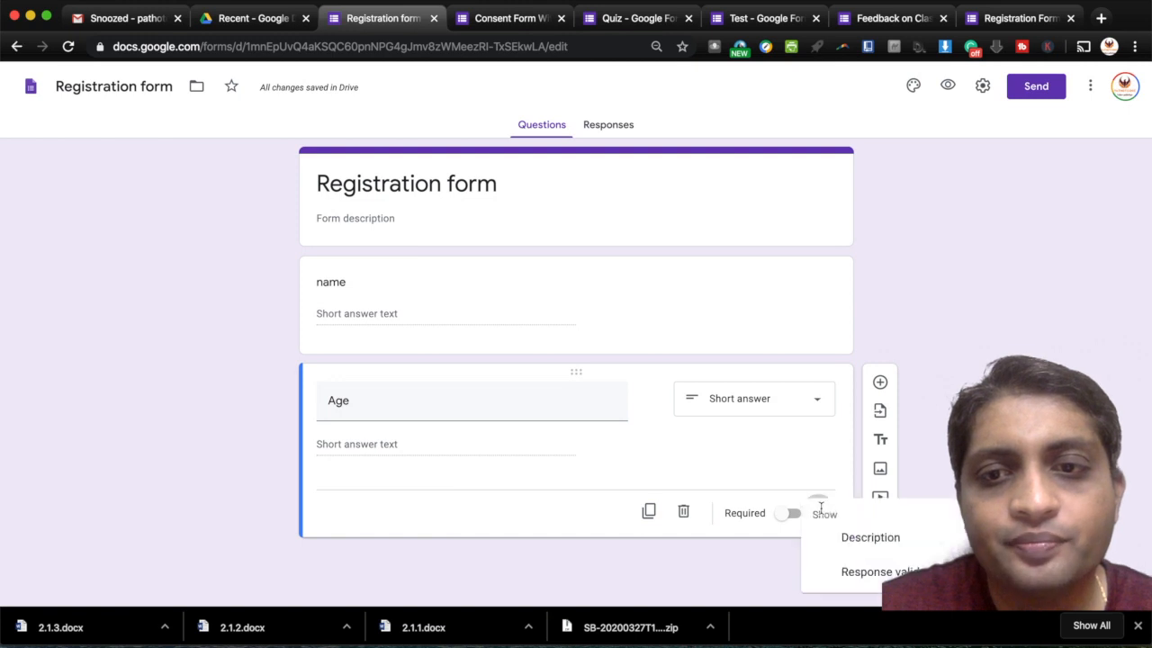
pyautogui.click(866, 575)
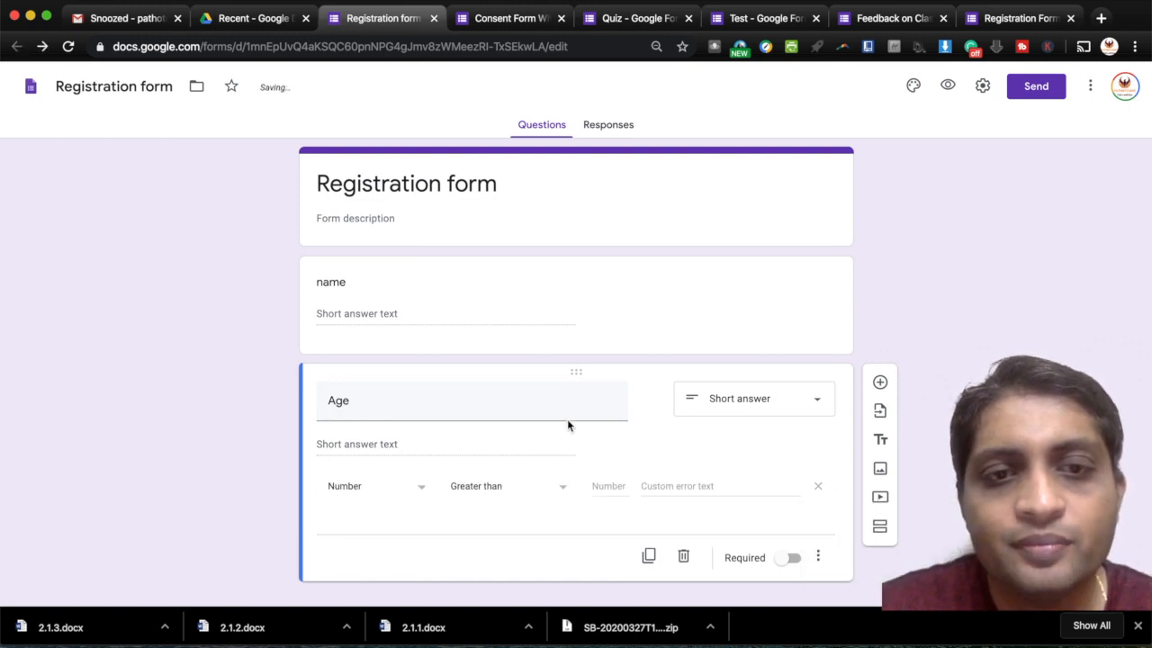
pyautogui.click(419, 493)
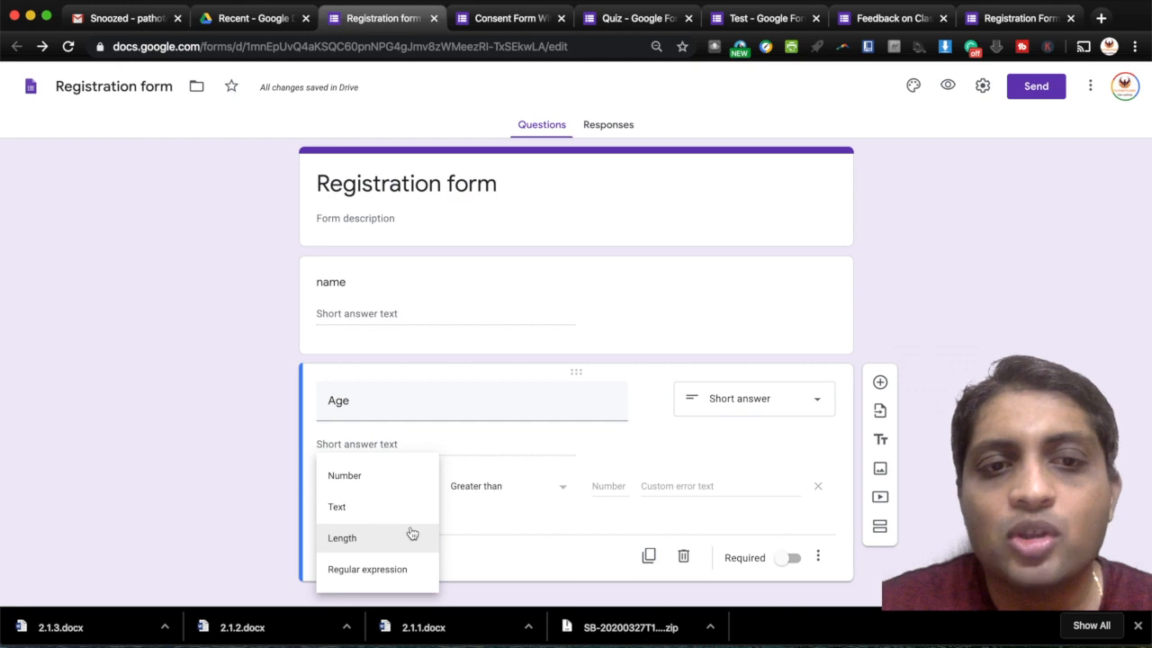
pyautogui.click(506, 517)
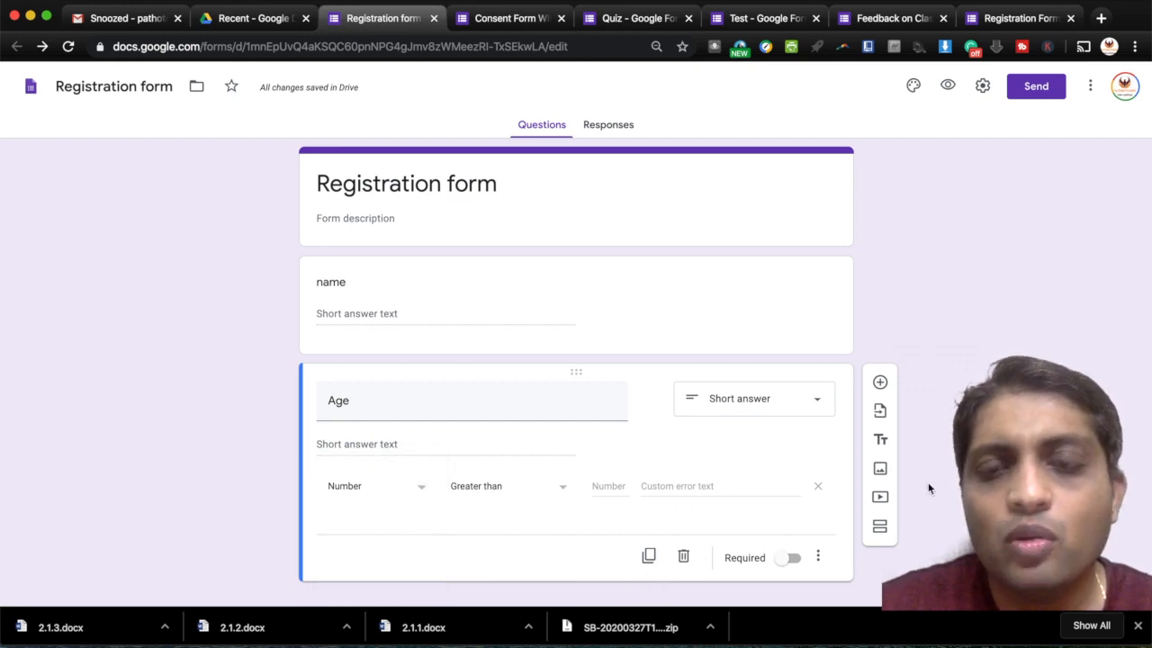
pyautogui.scroll(-1, 928, 487)
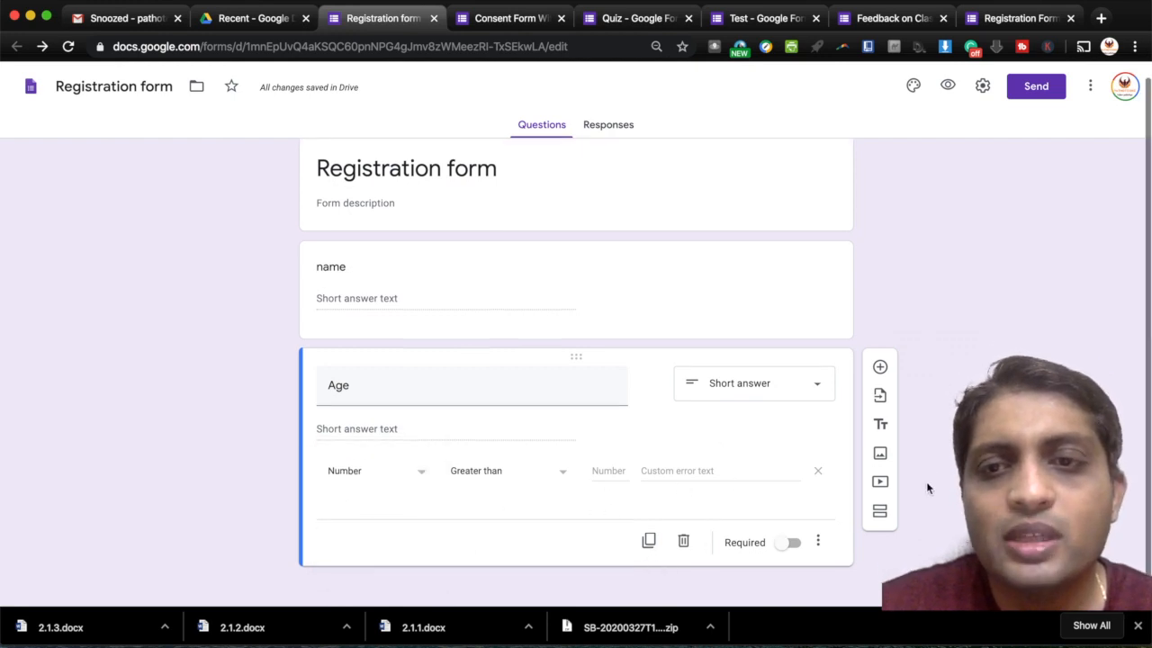
# - Add a new question titled 'medical council numer' and move it between name and Age
pyautogui.click(881, 368)
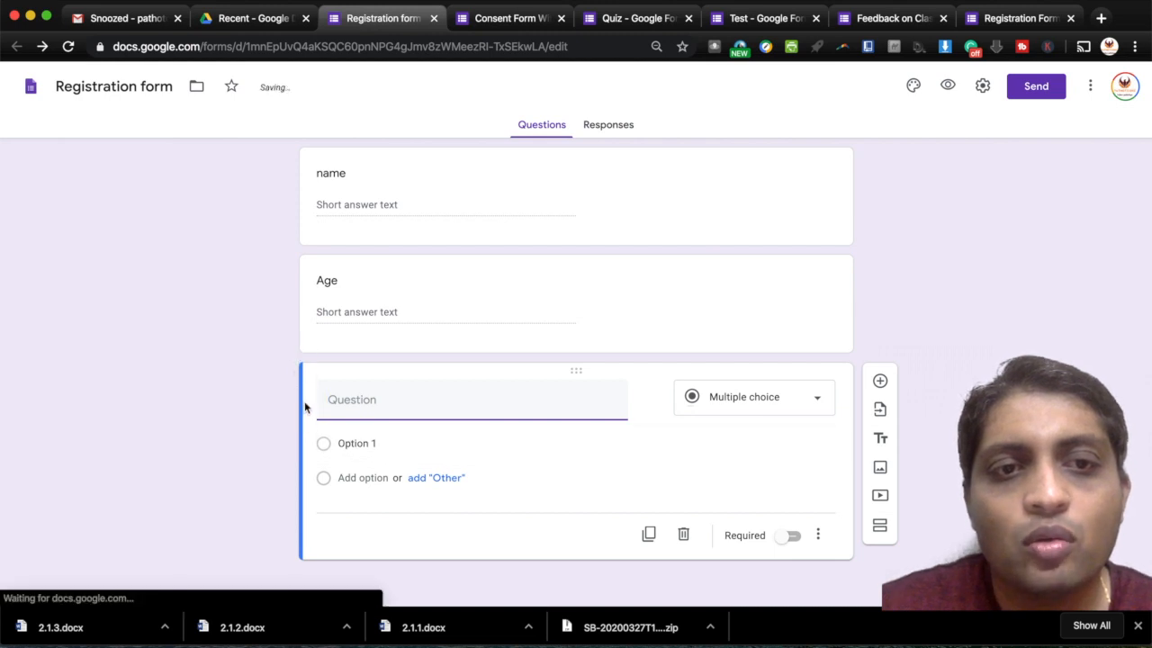
pyautogui.click(305, 365)
pyautogui.moveTo(312, 371); pyautogui.dragTo(351, 450)
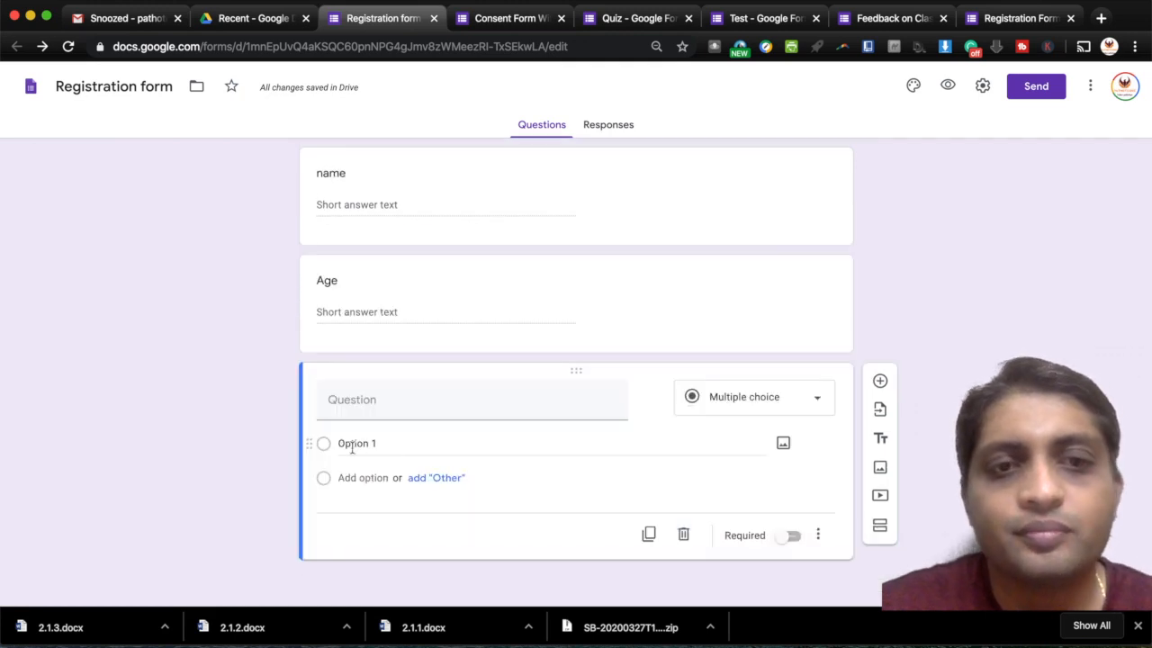
pyautogui.click(367, 393)
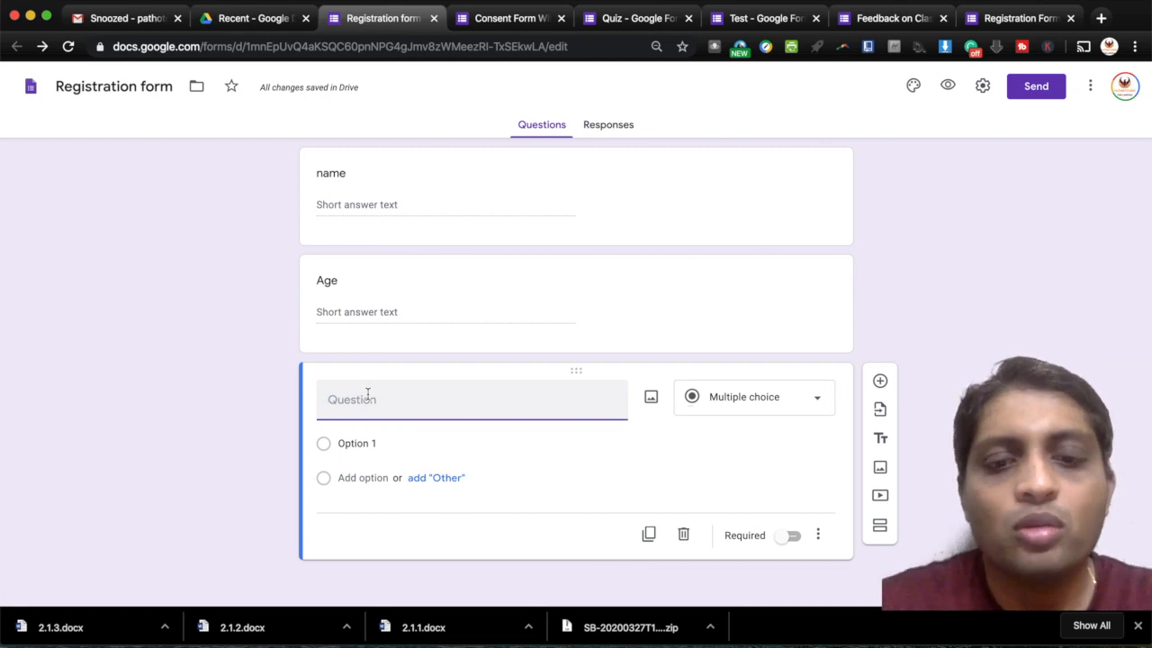
pyautogui.write('km')
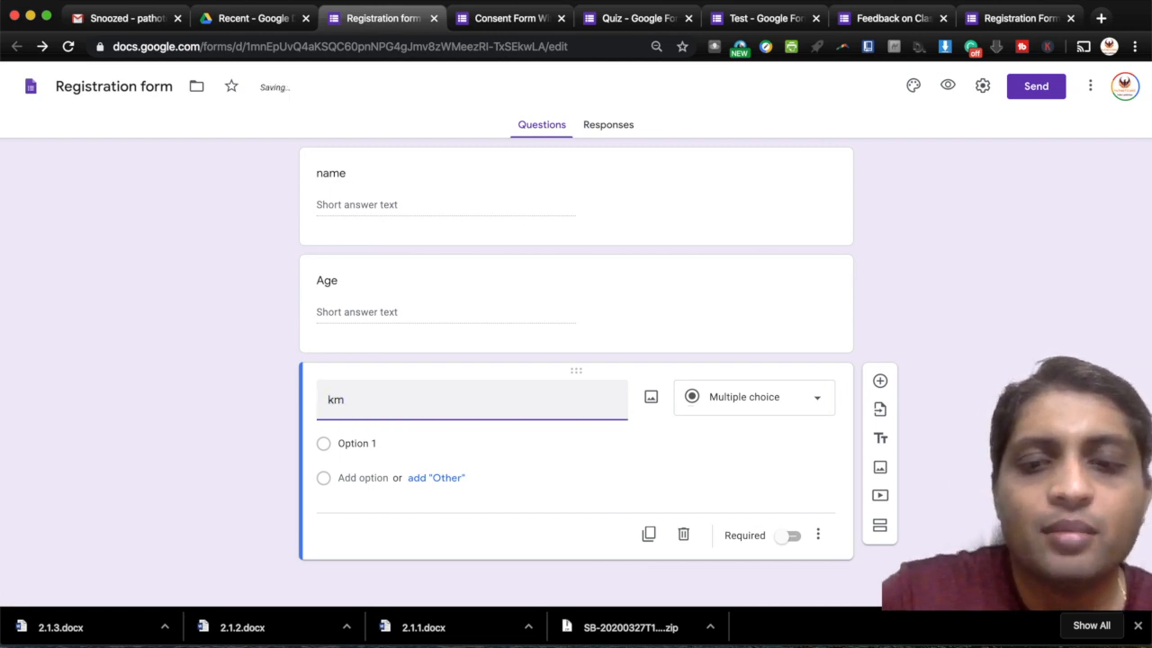
pyautogui.press('BackSpace')
pyautogui.press('BackSpace')
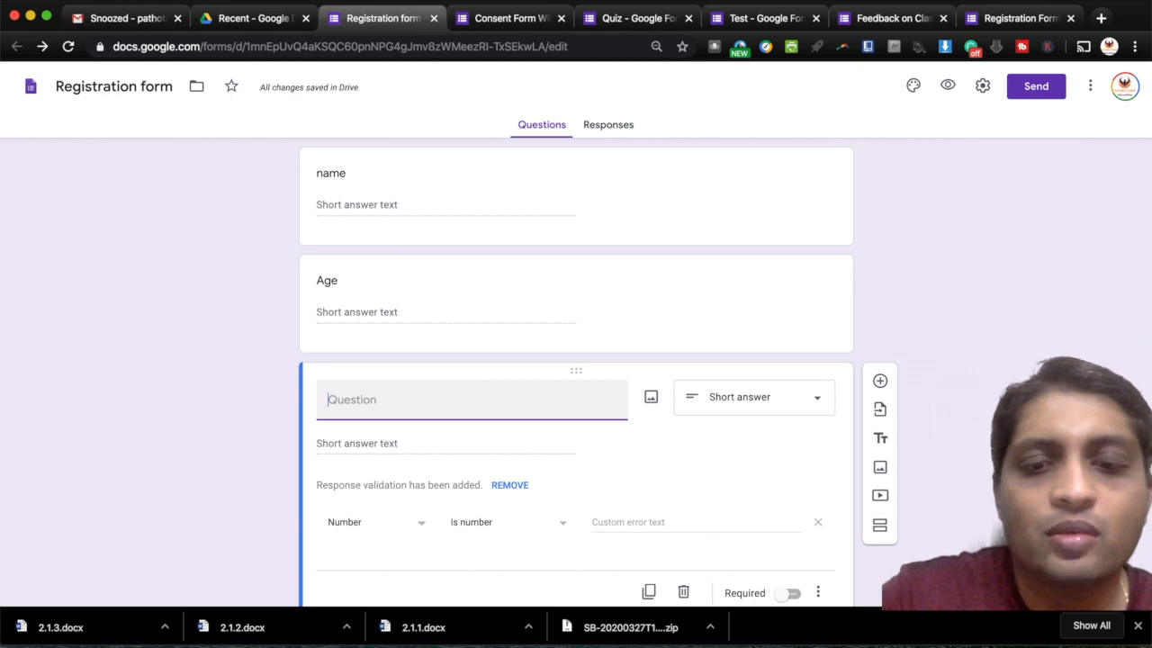
pyautogui.write('ed')
pyautogui.press('BackSpace')
pyautogui.press('BackSpace')
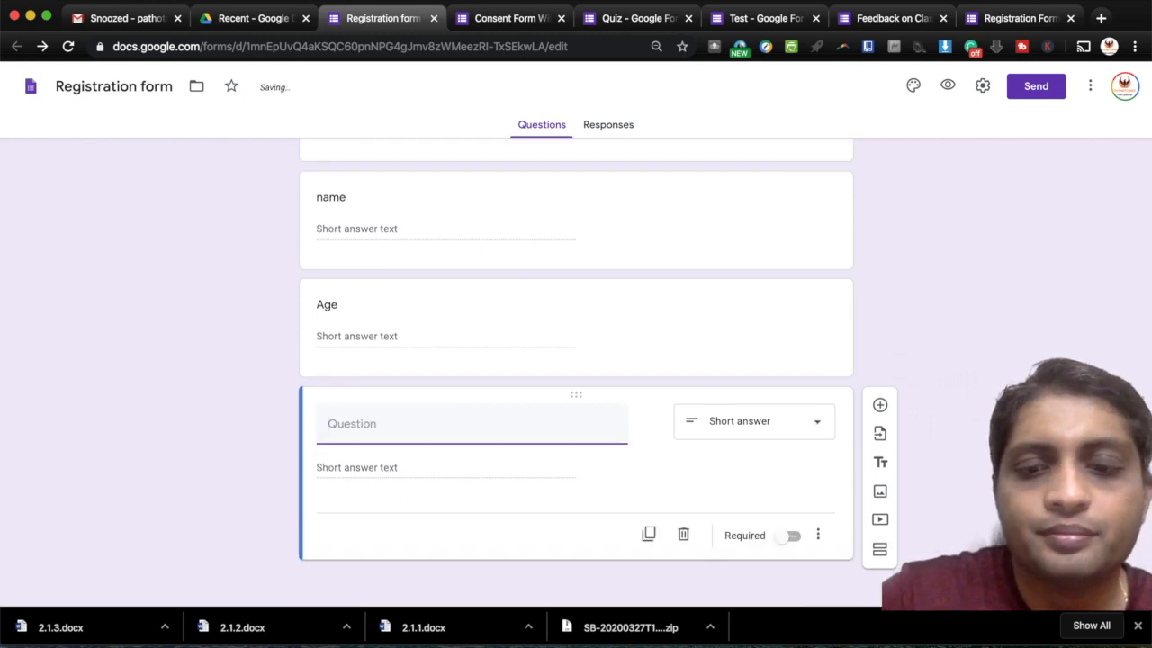
pyautogui.write('medic')
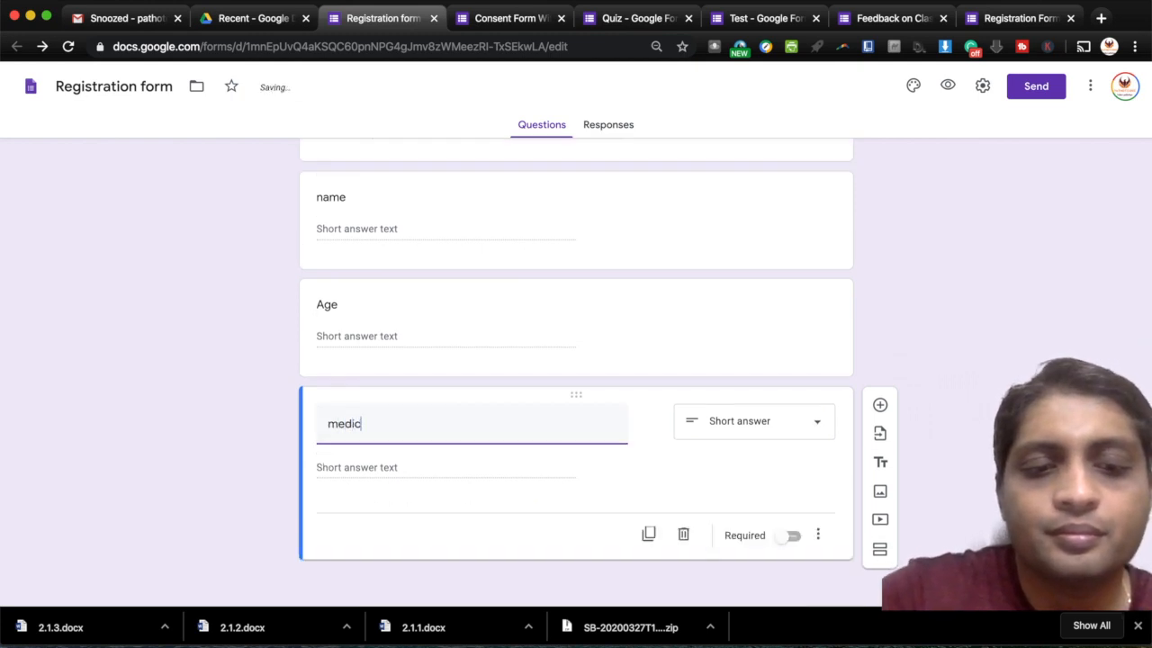
pyautogui.write('al cou')
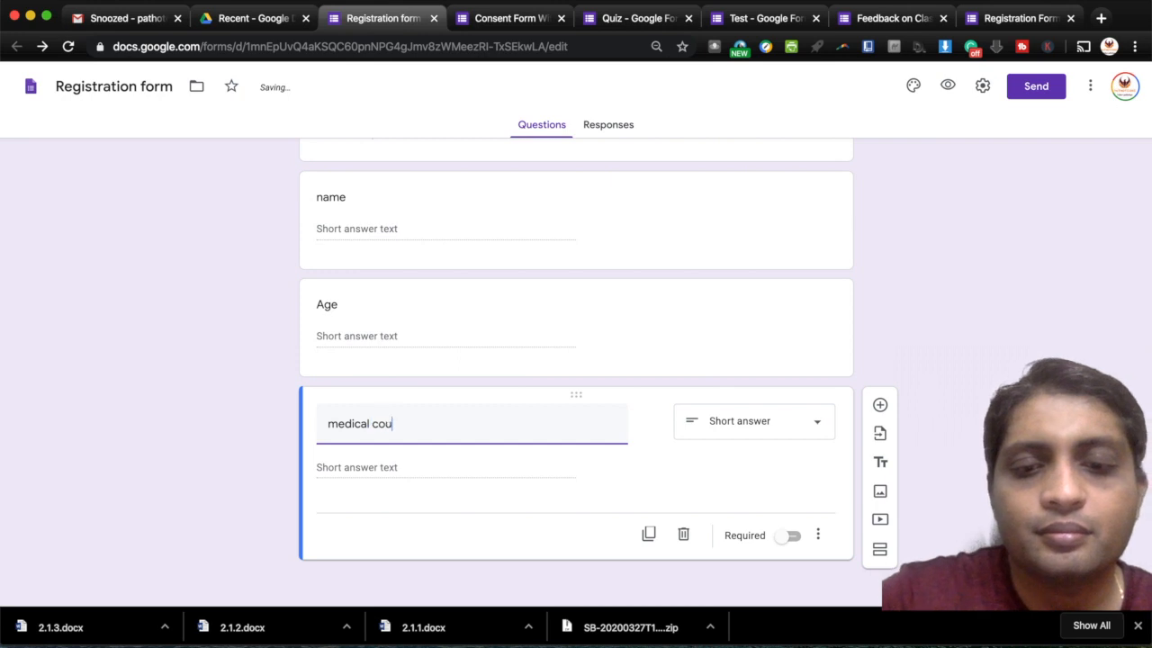
pyautogui.write('ncil n')
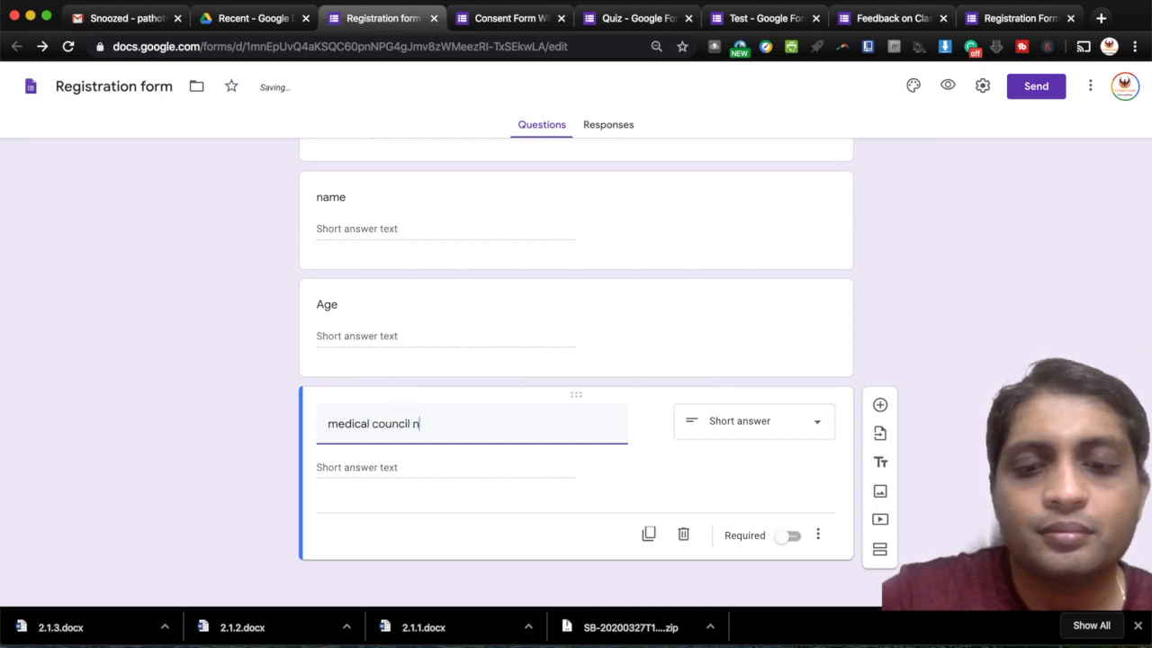
pyautogui.write('umer')
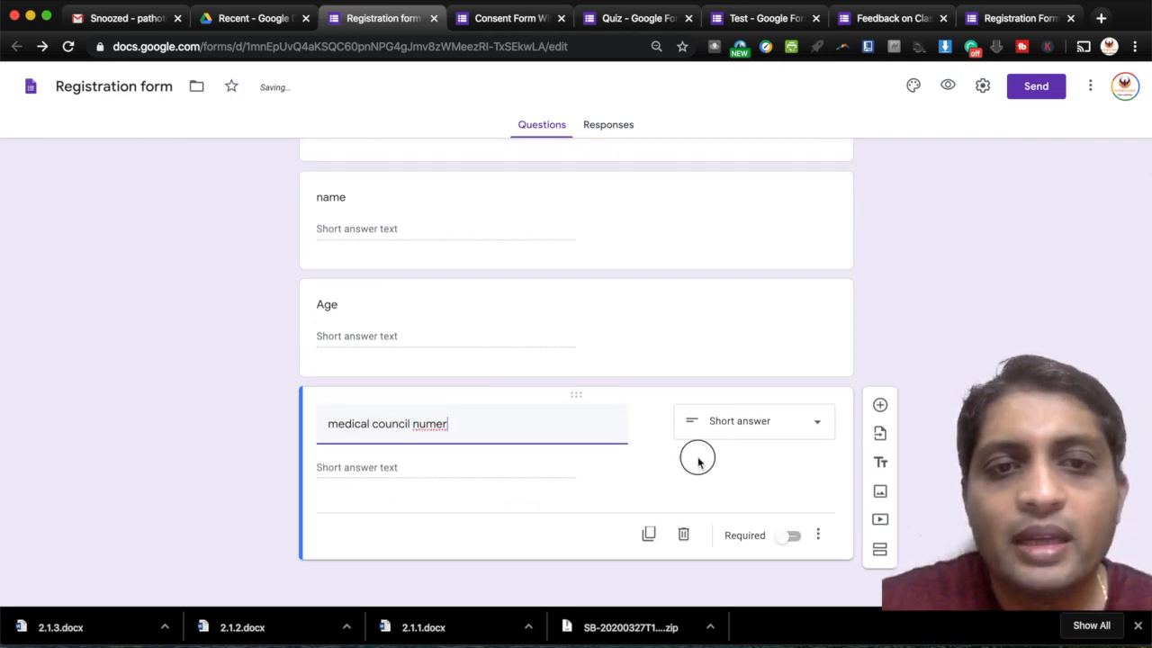
pyautogui.click(699, 461)
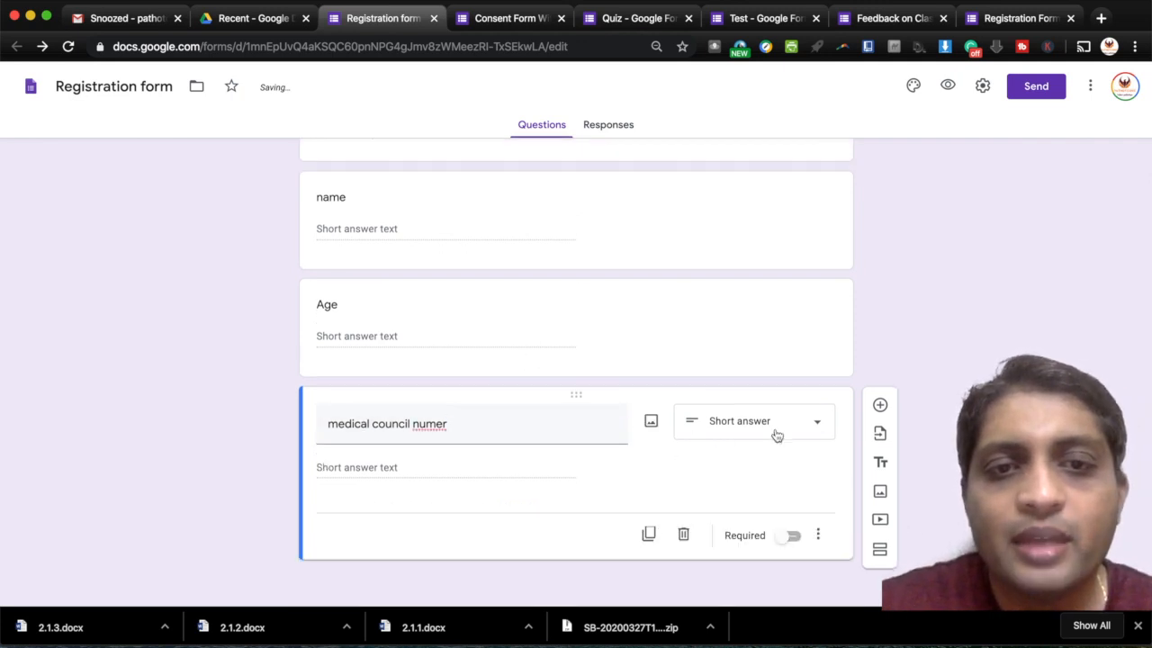
# - Correct the title to 'medical council number' and remove its response validation
pyautogui.click(818, 538)
pyautogui.click(716, 487)
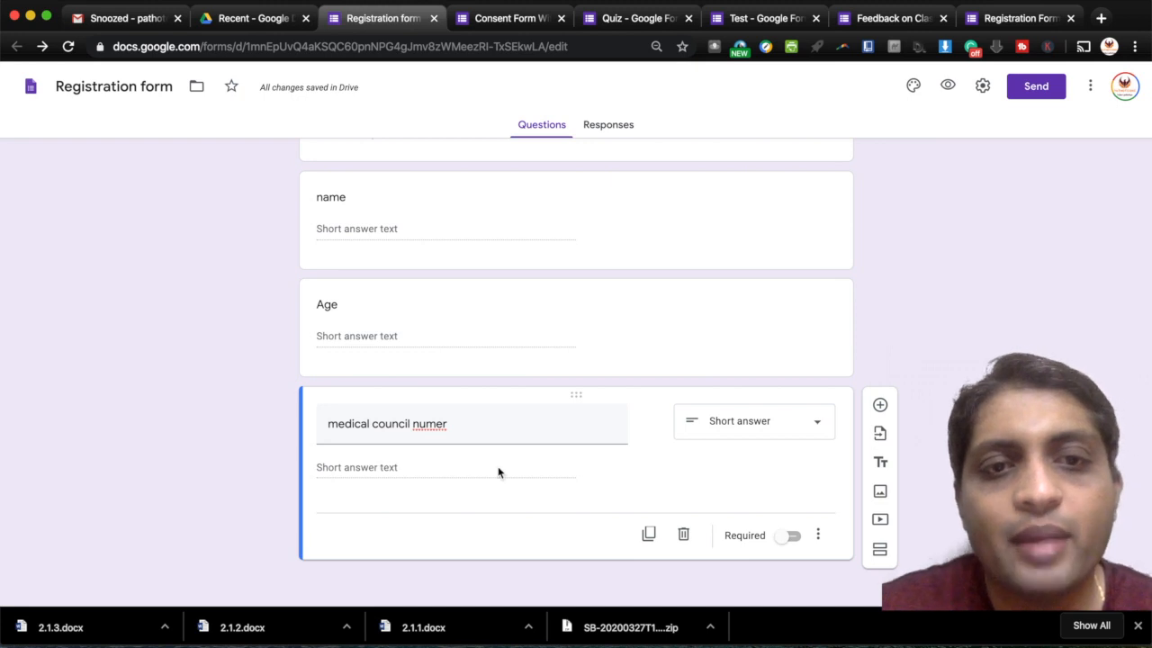
pyautogui.tripleClick(435, 423)
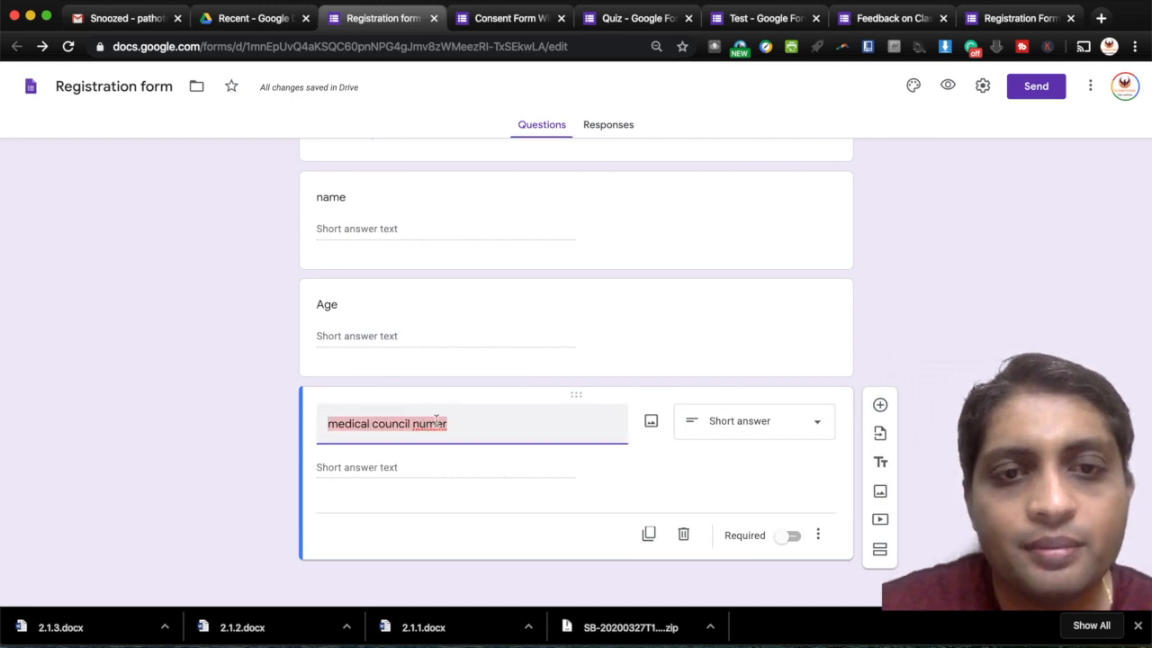
pyautogui.click(435, 423)
pyautogui.write('b')
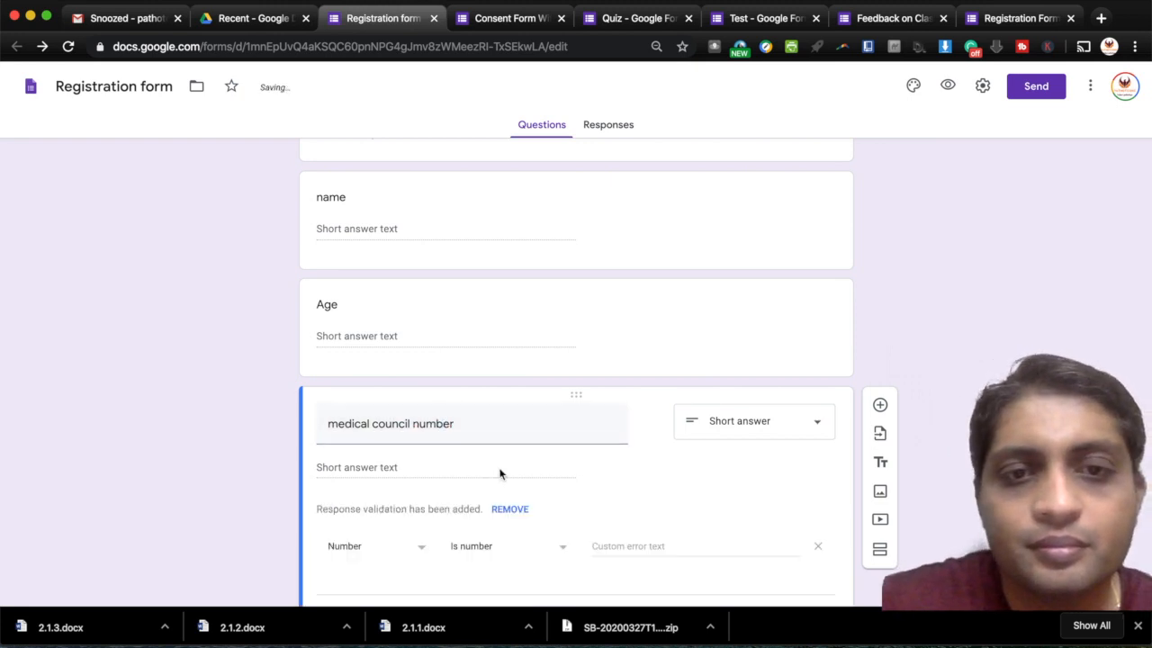
pyautogui.click(501, 509)
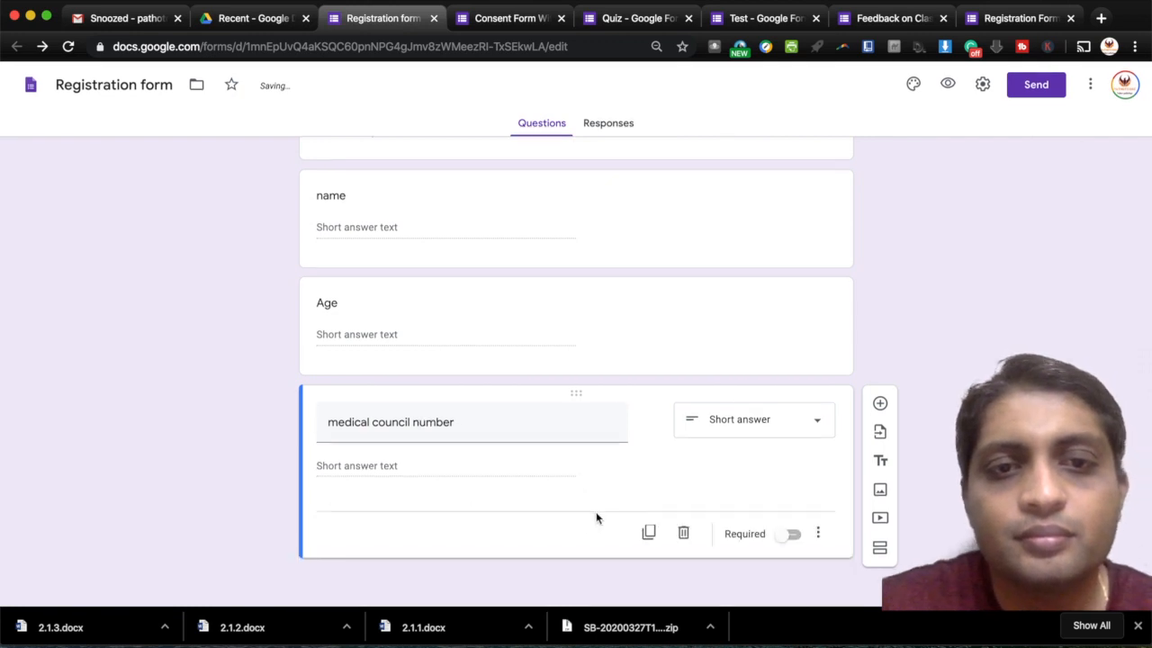
pyautogui.scroll(1, 678, 478)
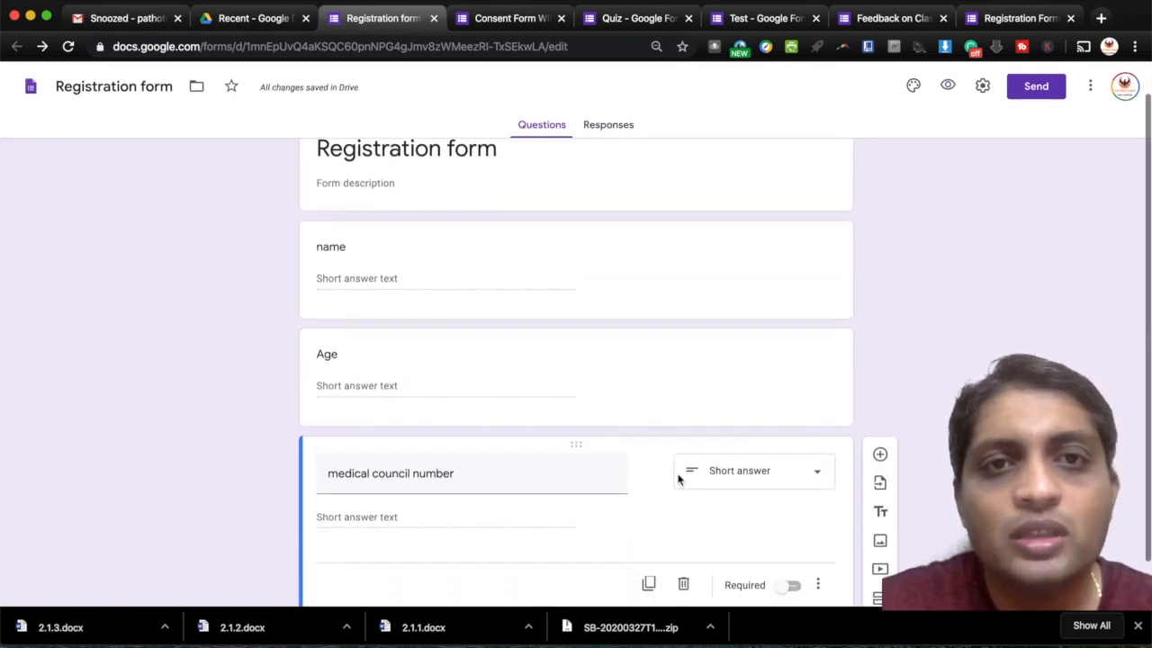
pyautogui.scroll(-1, 679, 478)
pyautogui.scroll(2, 679, 477)
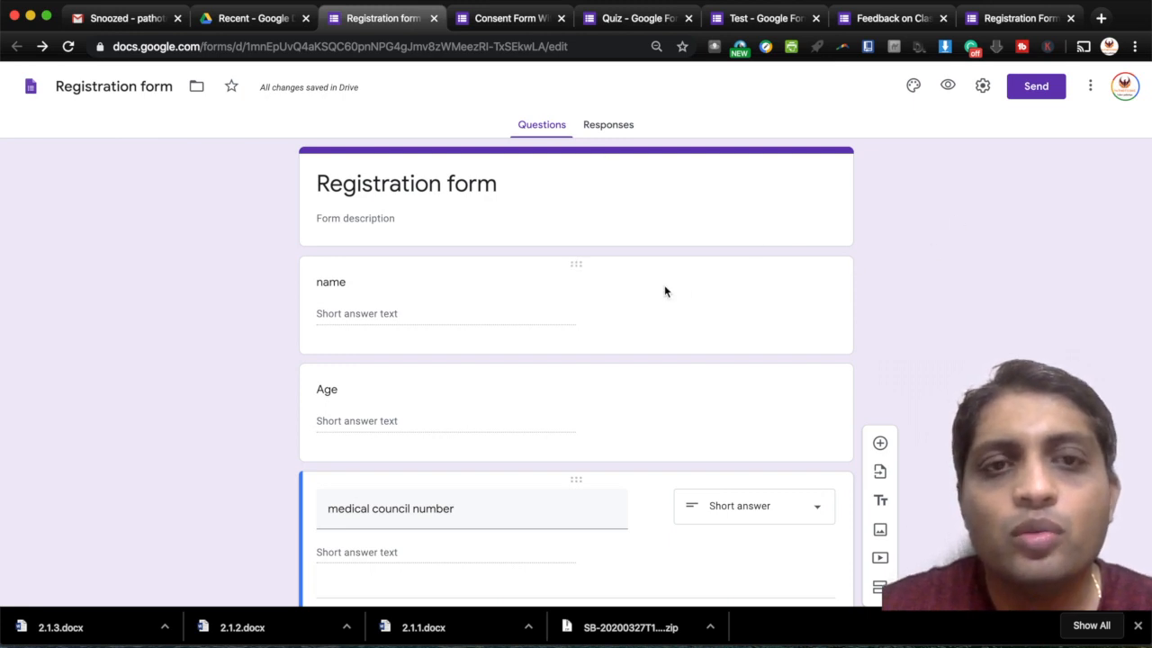
pyautogui.scroll(-2, 664, 286)
pyautogui.scroll(2, 664, 286)
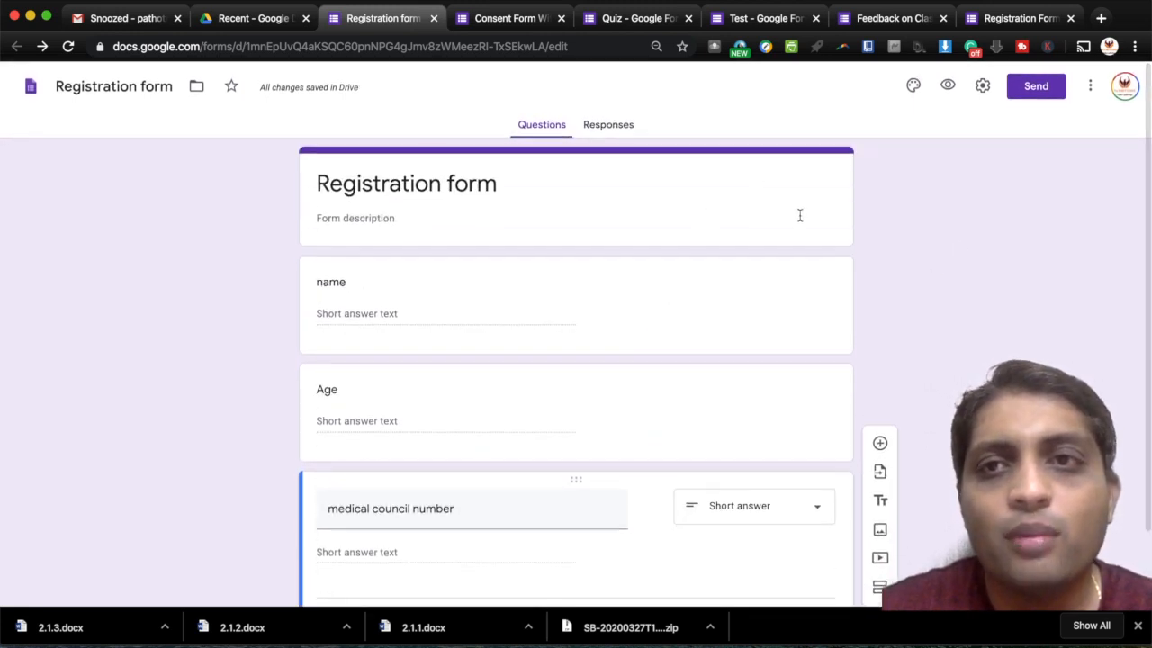
pyautogui.click(948, 87)
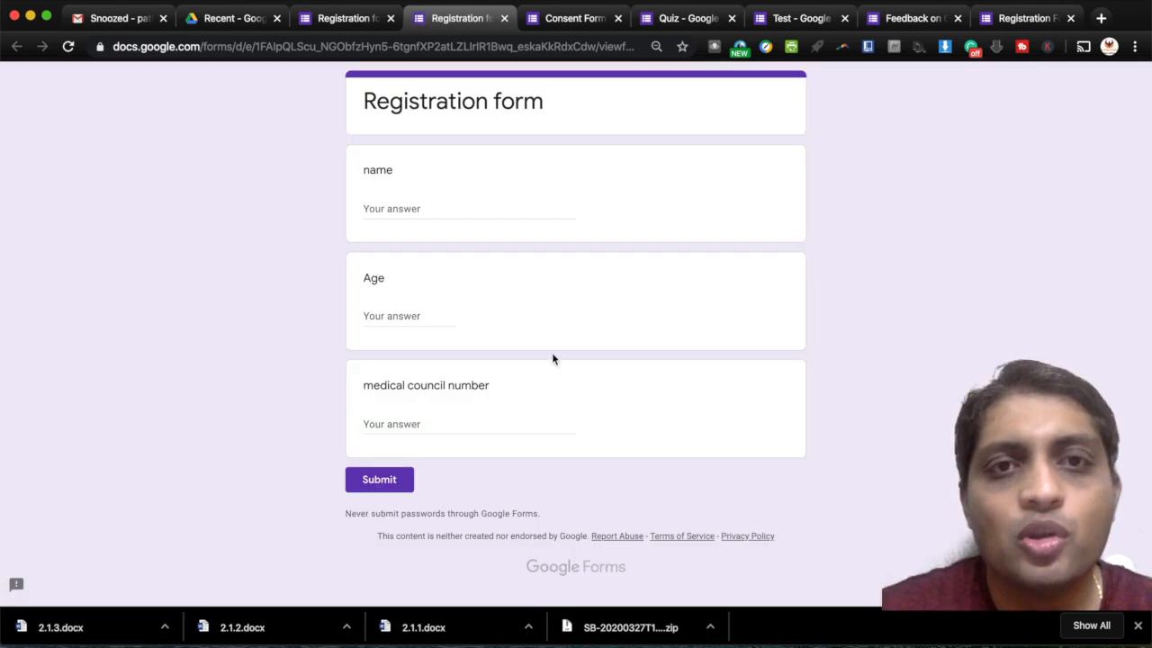
pyautogui.click(503, 18)
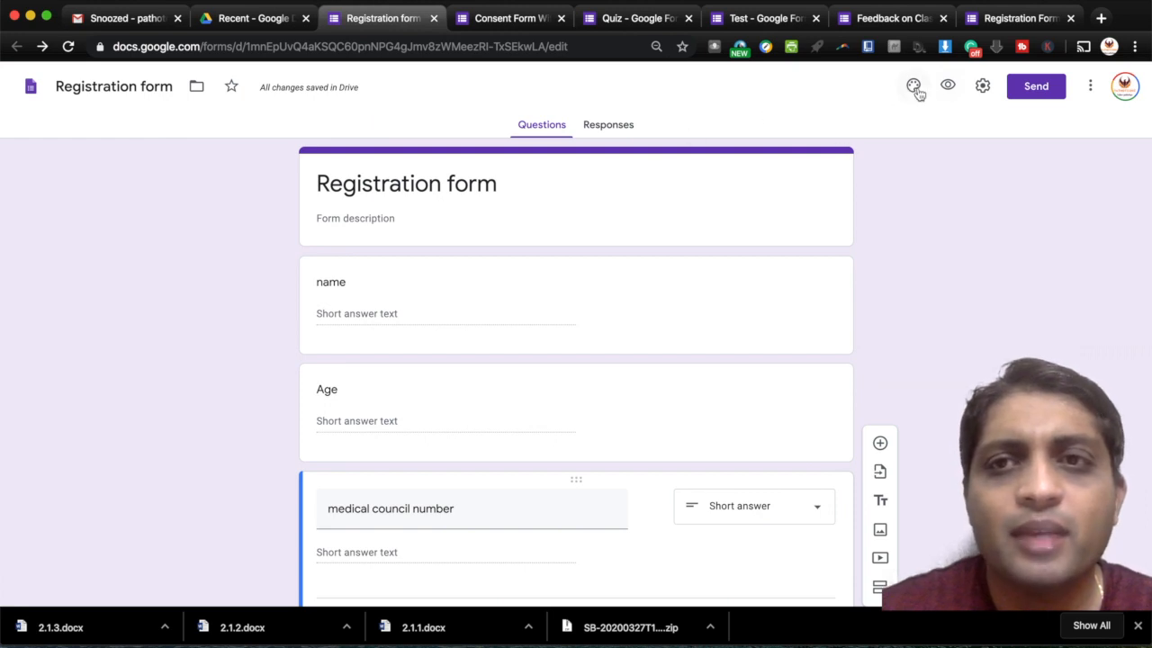
# - Open the Registration form's Settings and review the General tab options
pyautogui.click(984, 86)
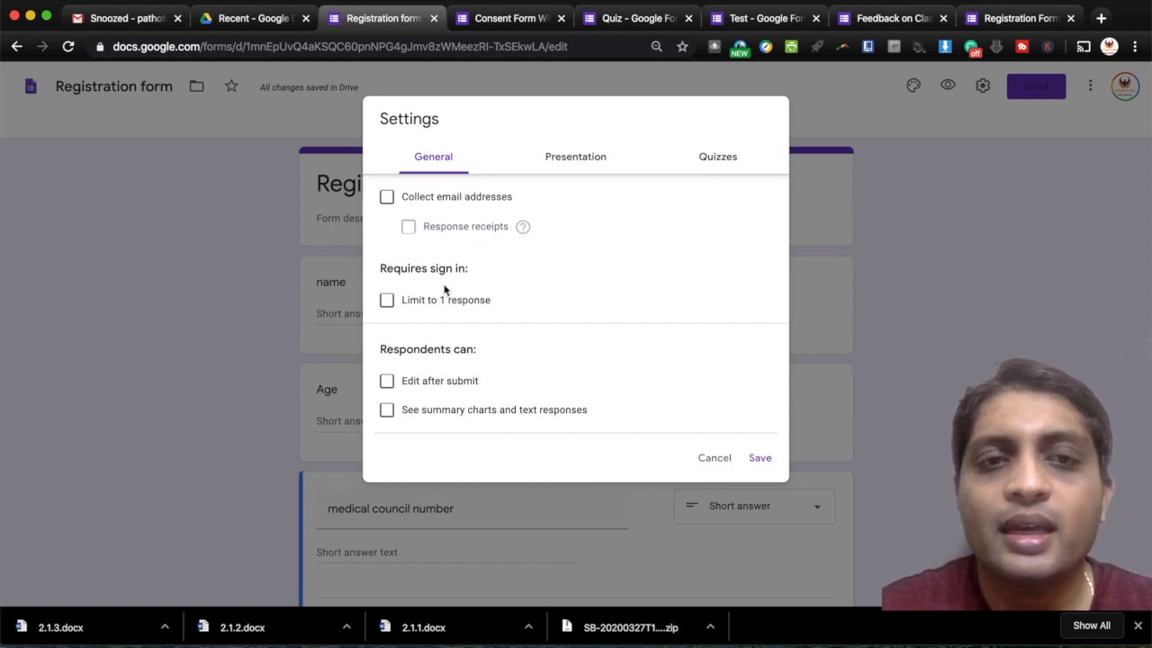
pyautogui.scroll(-1, 443, 290)
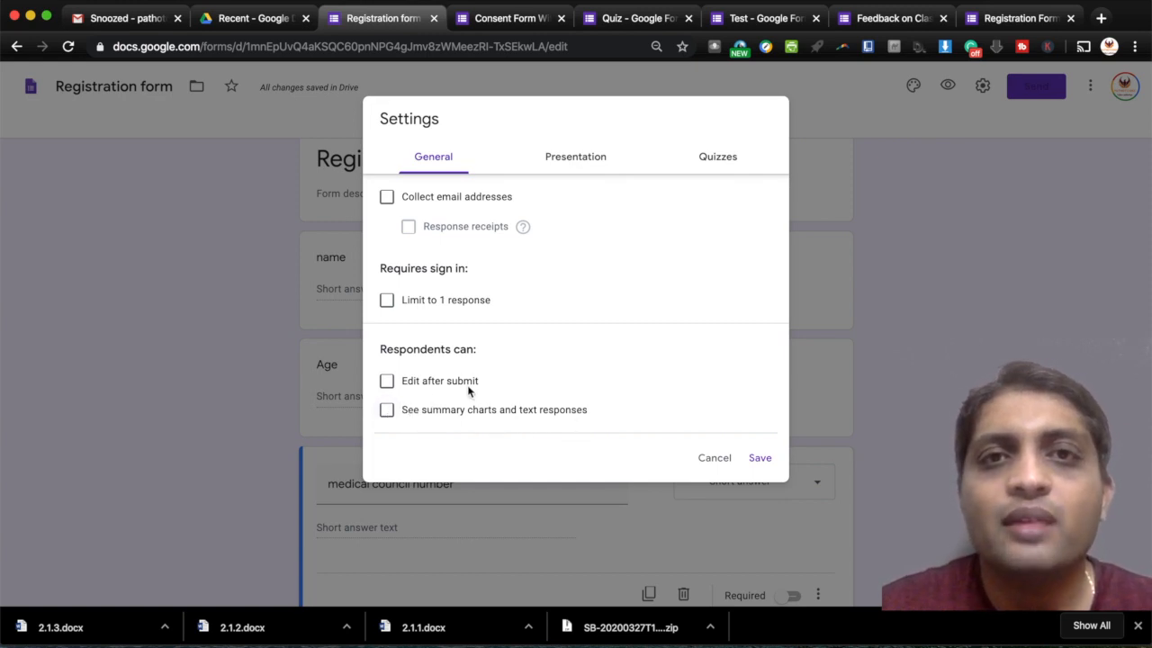
# - Enter 'Thanks for responding' as the confirmation message, leave the progress bar off, then view Quizzes
pyautogui.click(560, 158)
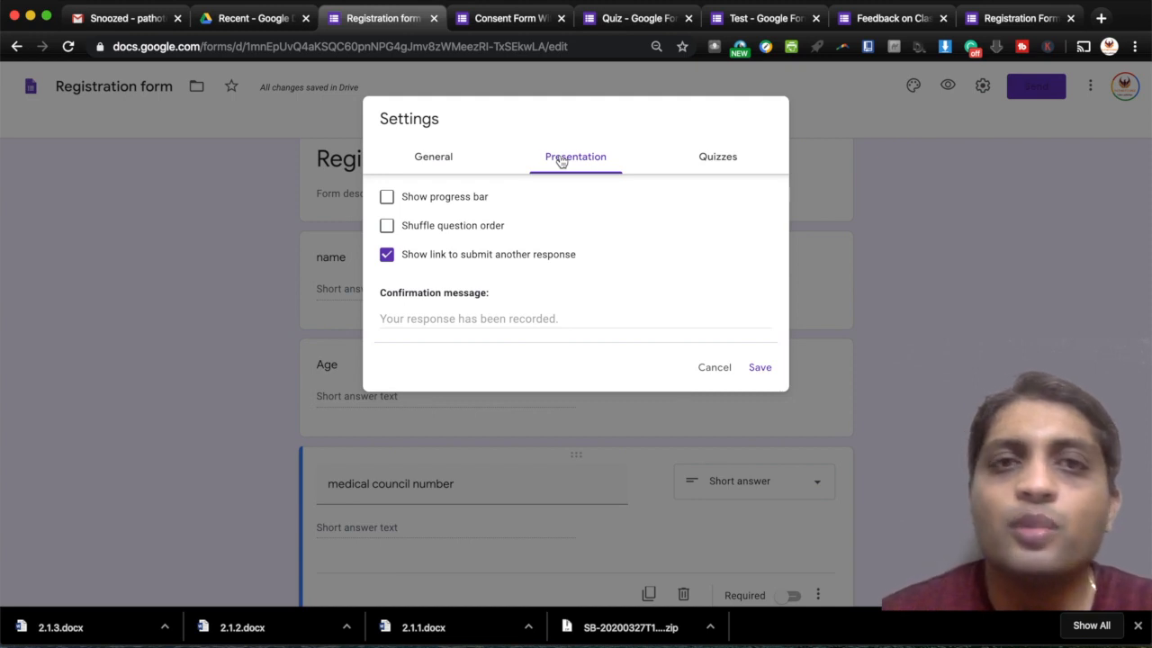
pyautogui.click(387, 197)
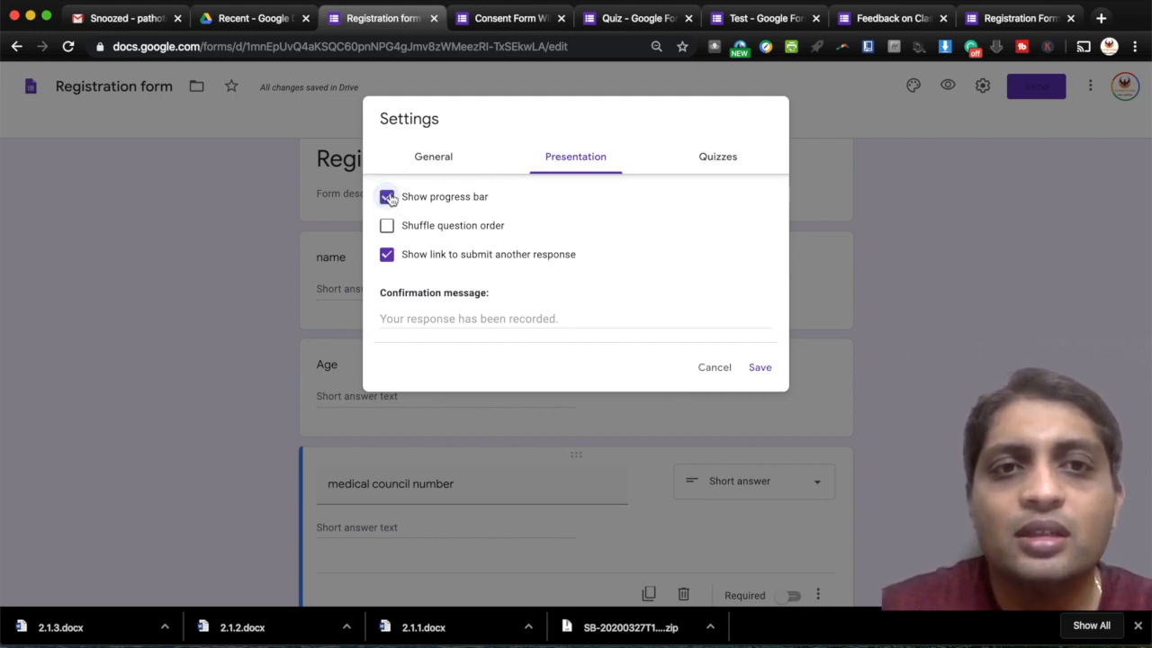
pyautogui.click(388, 197)
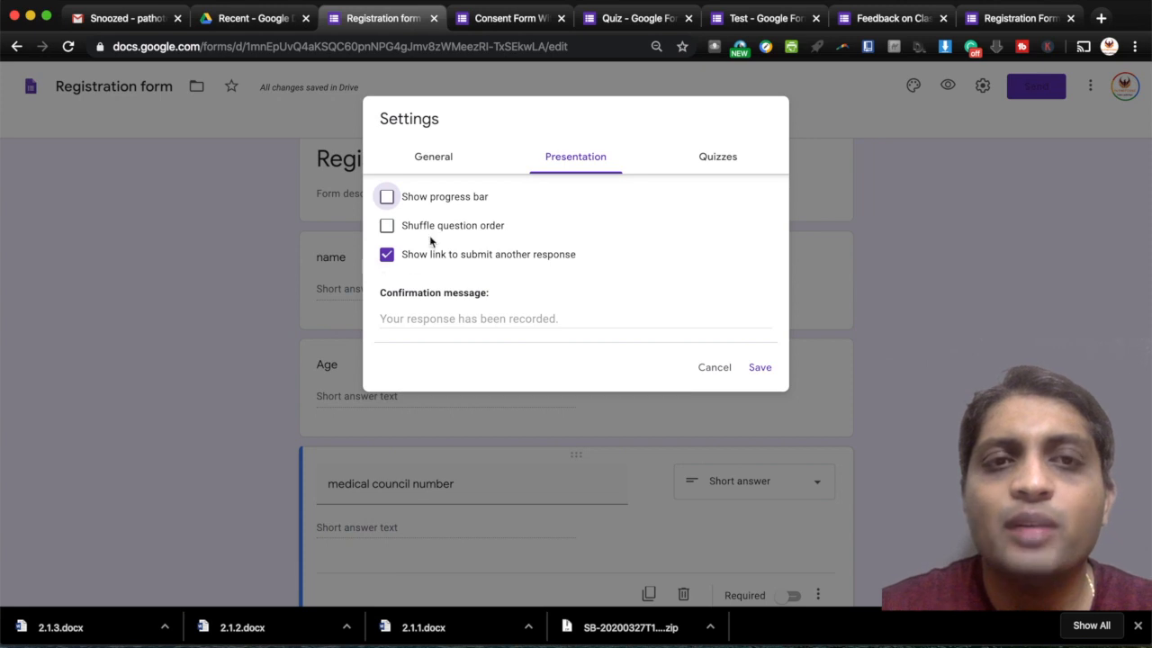
pyautogui.click(435, 162)
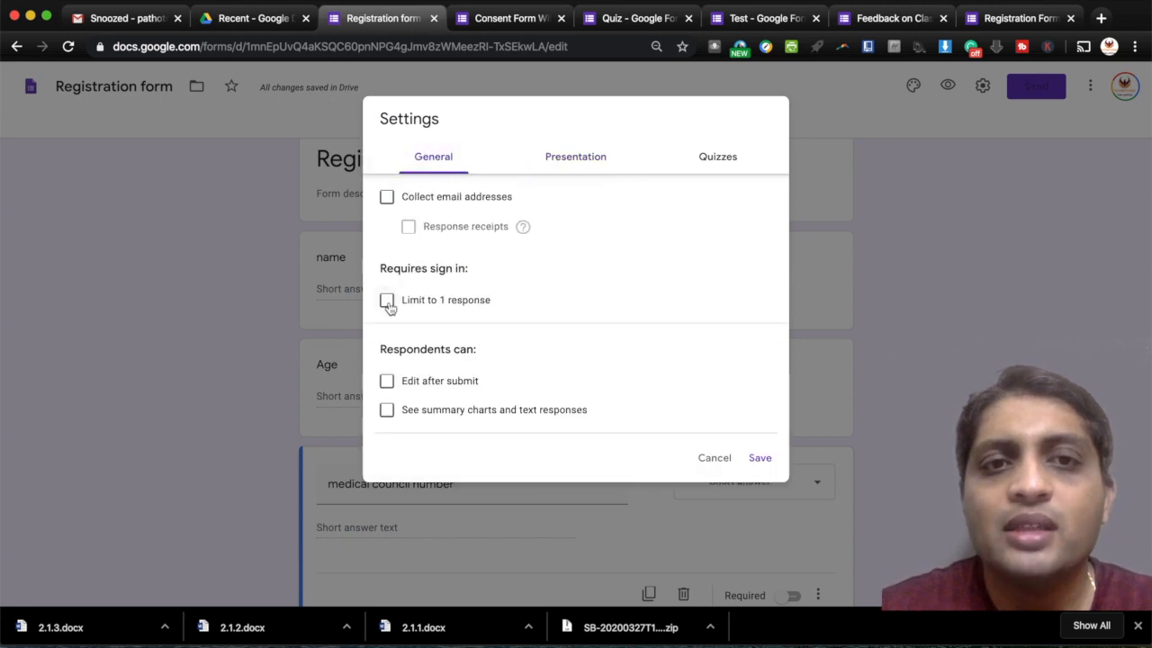
pyautogui.click(566, 168)
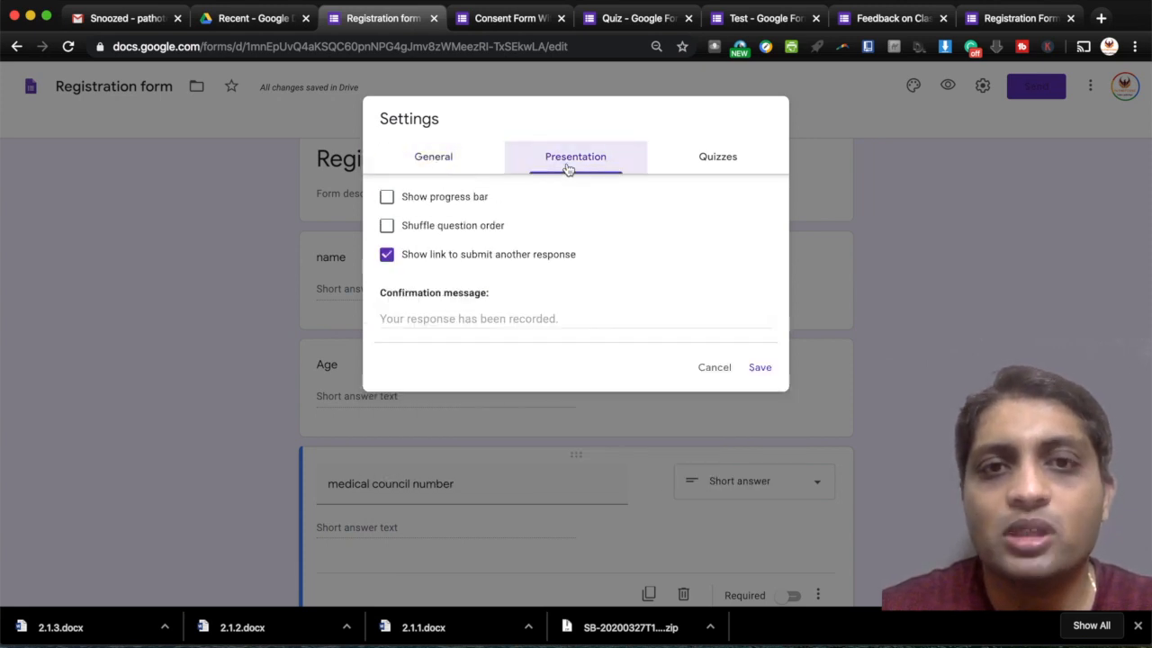
pyautogui.click(486, 318)
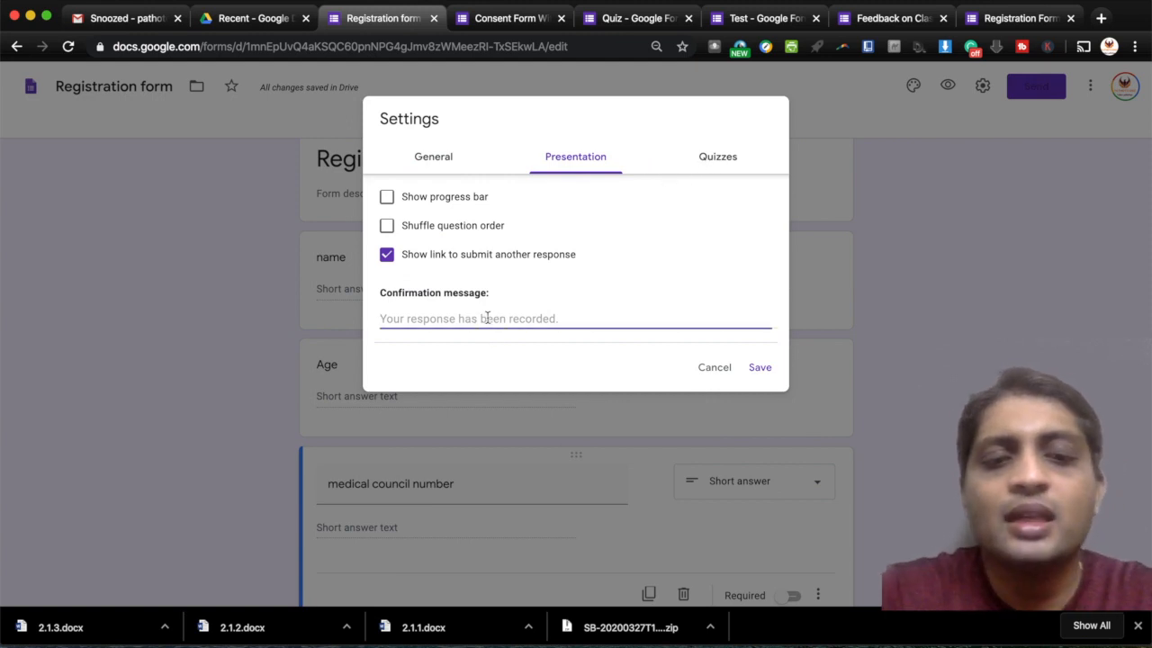
pyautogui.write('Thanks ')
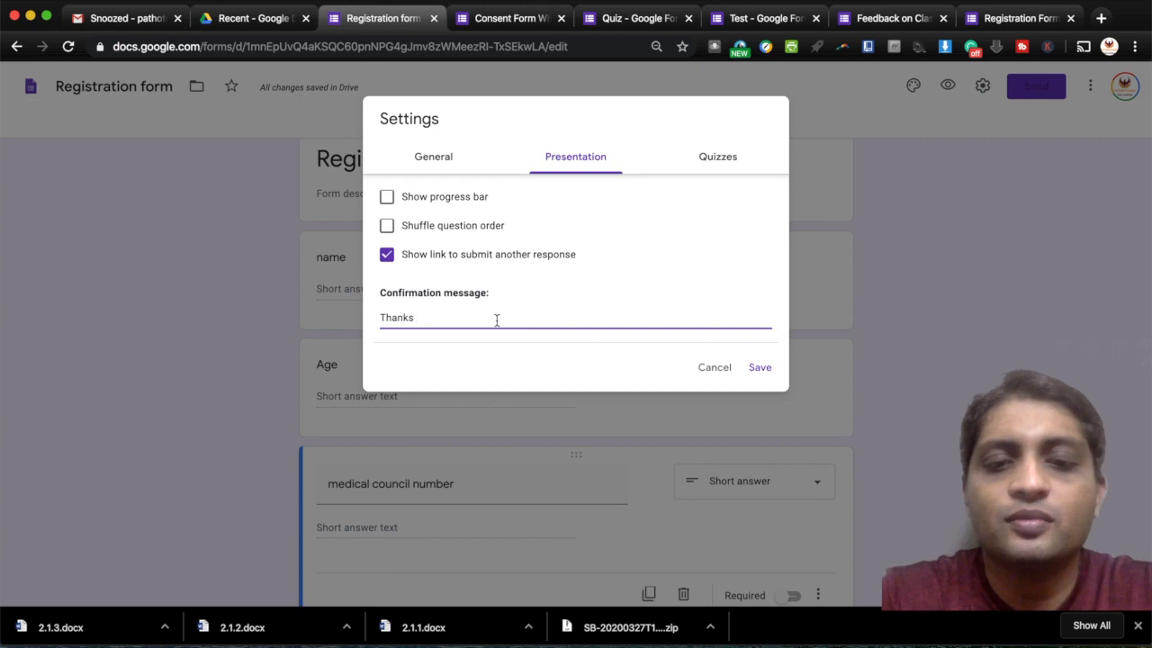
pyautogui.write('for r')
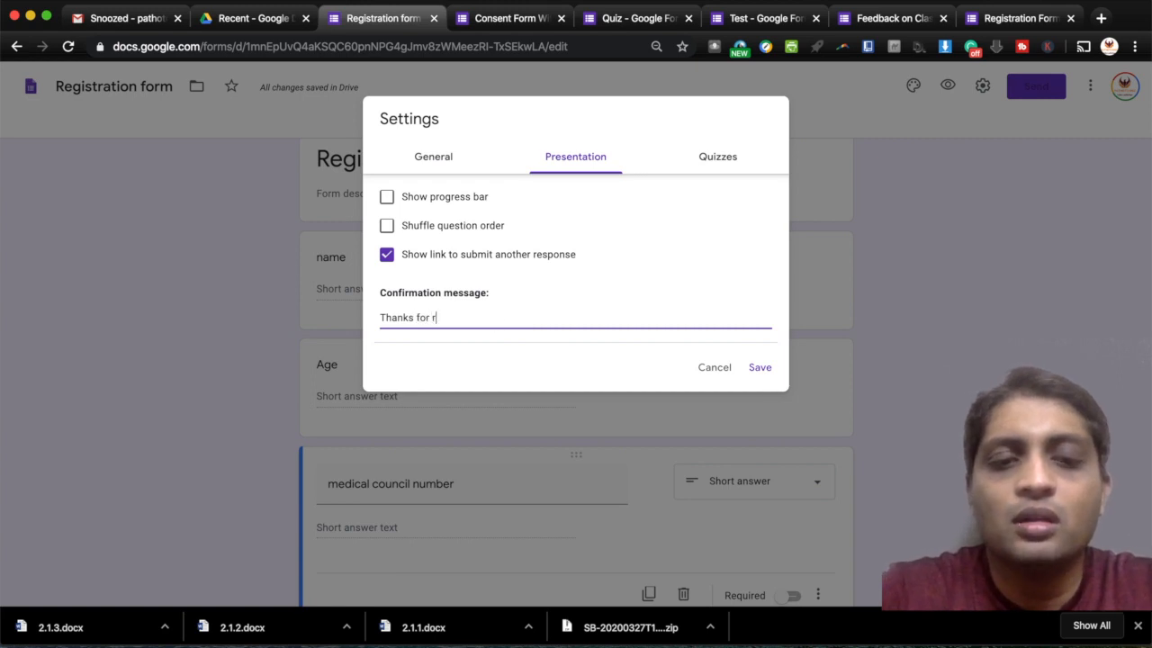
pyautogui.write('espondin')
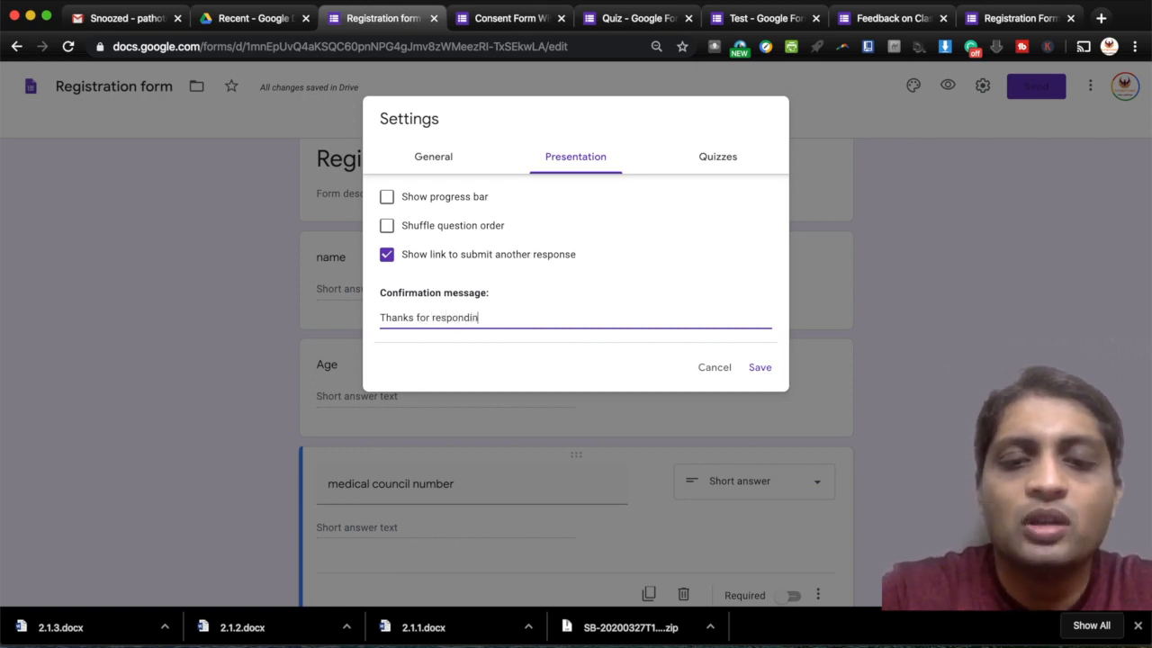
pyautogui.write('g')
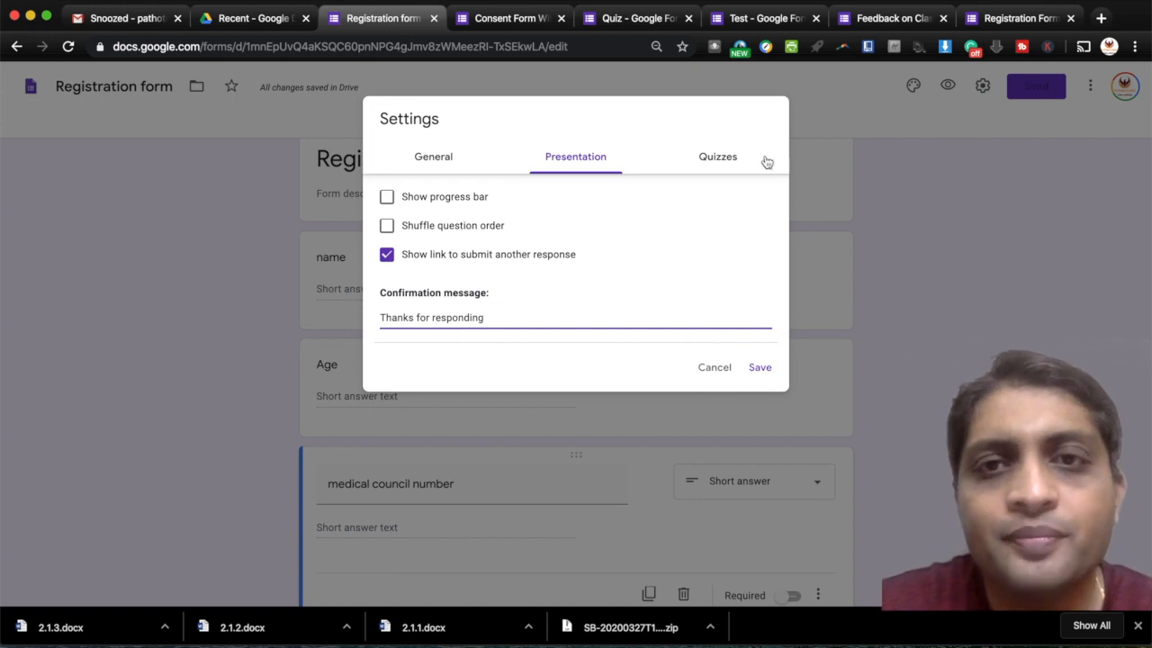
pyautogui.click(717, 159)
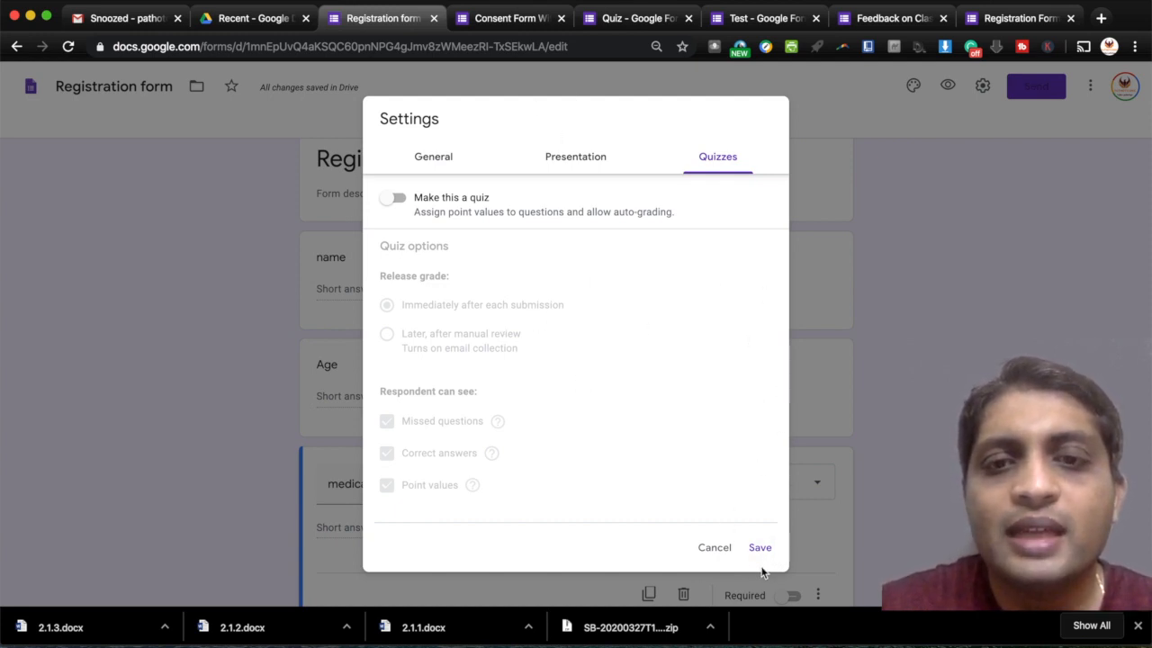
# - Cancel the Settings changes and open the Send form dialog
pyautogui.click(711, 549)
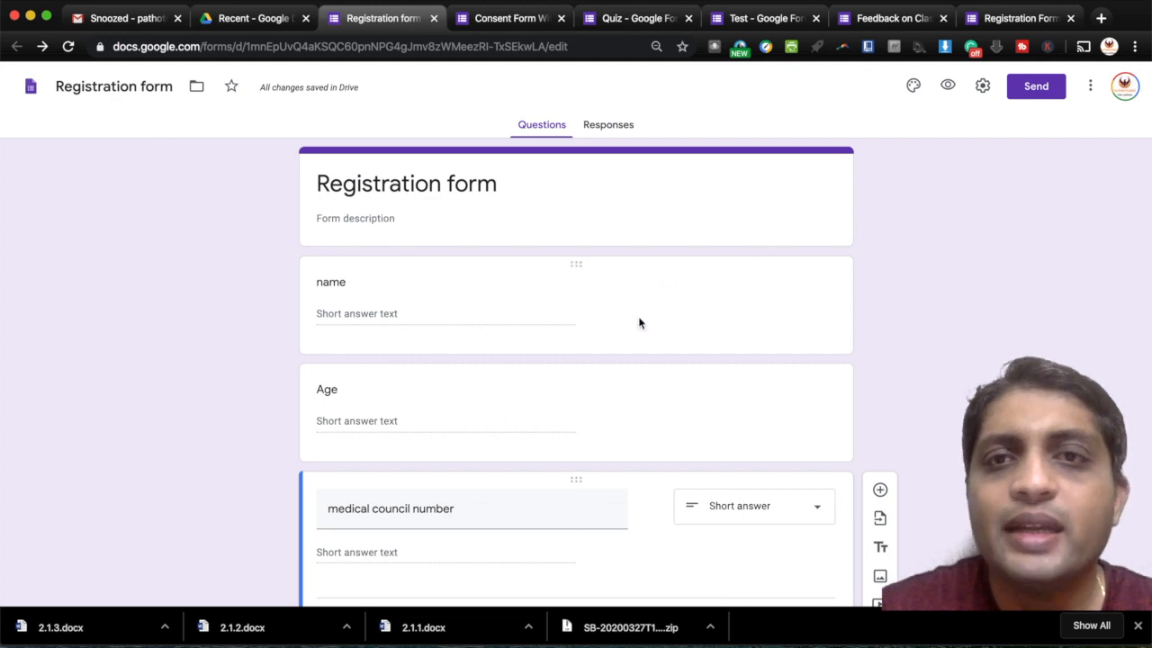
pyautogui.click(1044, 95)
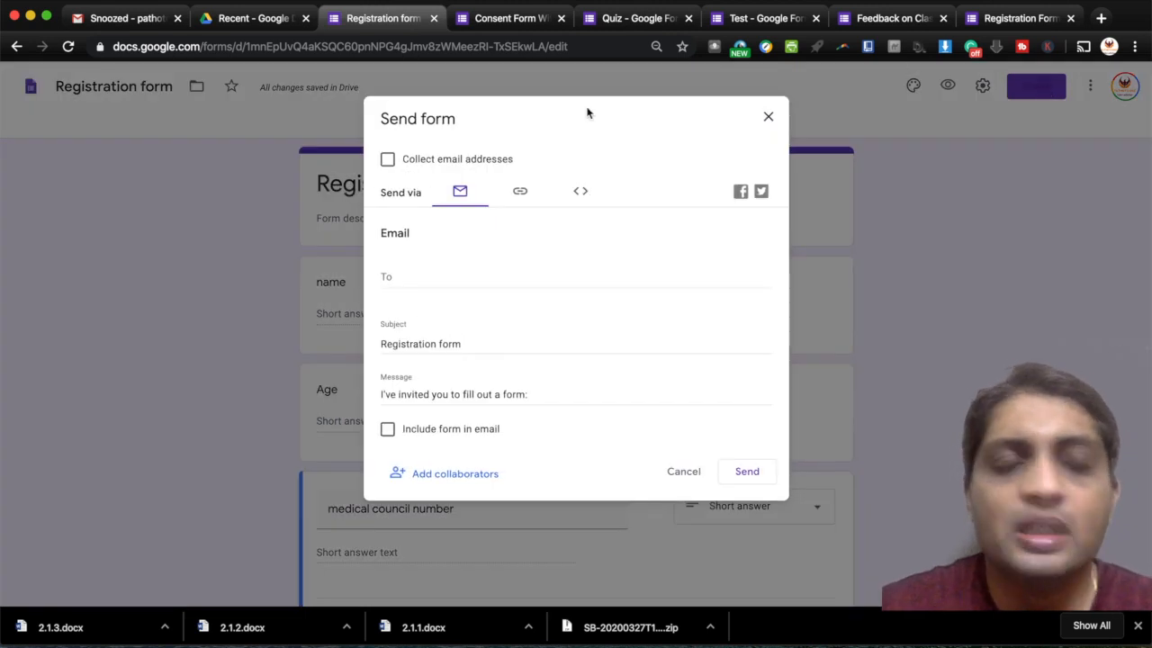
# - Get the form's link shortened to forms.gle, then close the Send form dialog
pyautogui.click(520, 194)
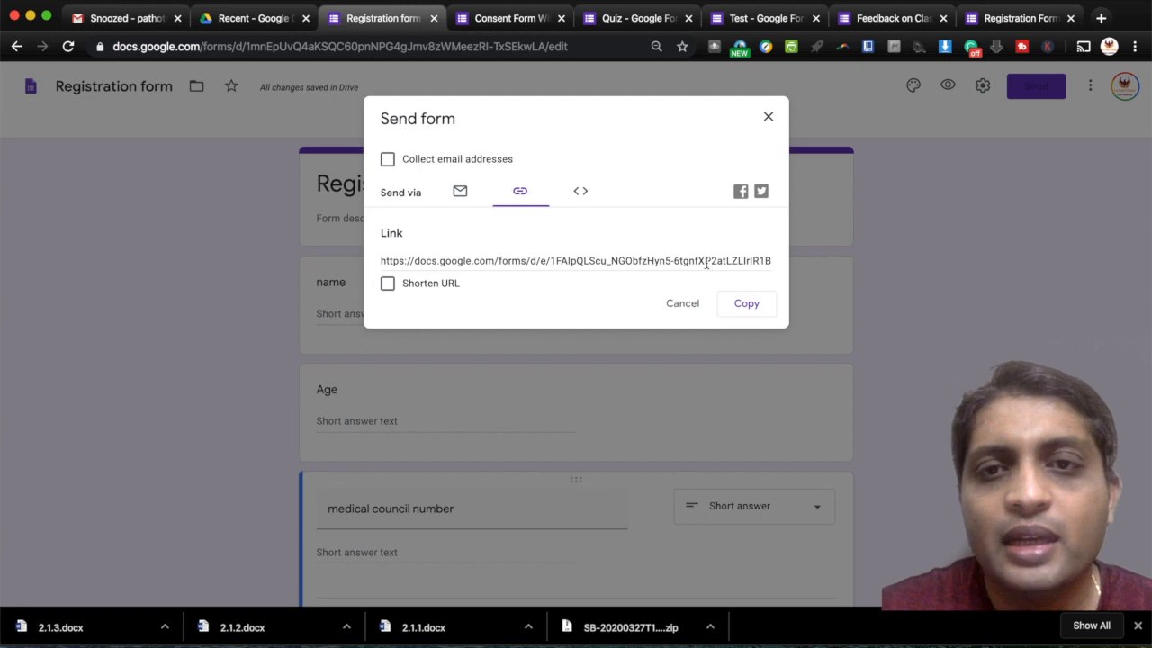
pyautogui.click(387, 284)
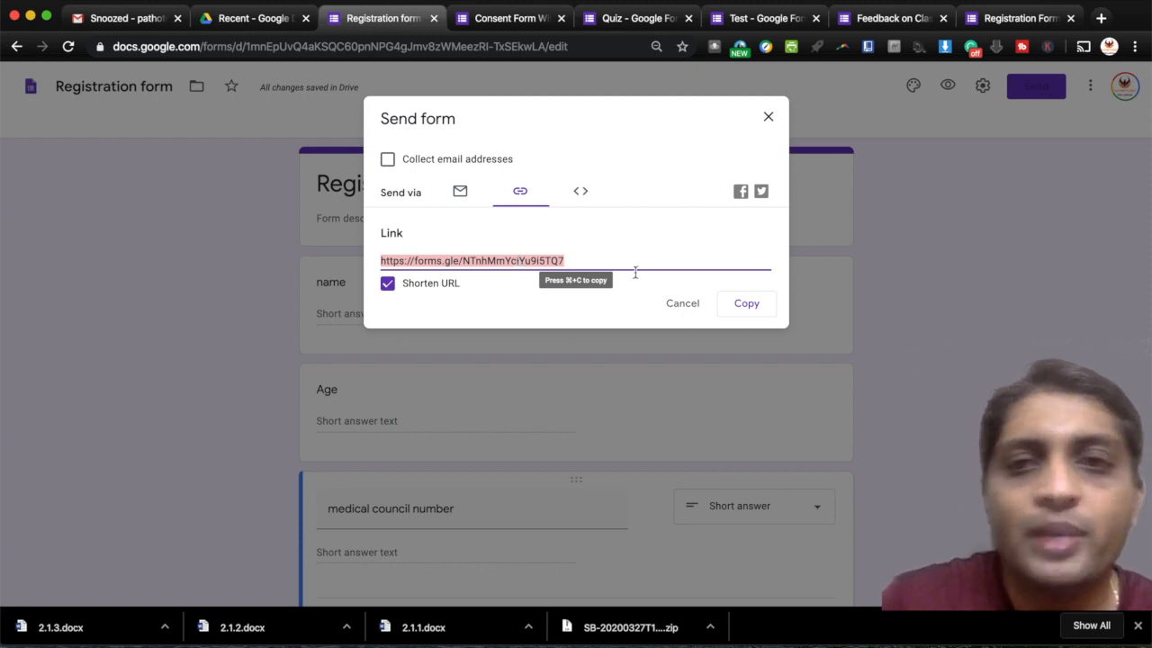
pyautogui.click(690, 305)
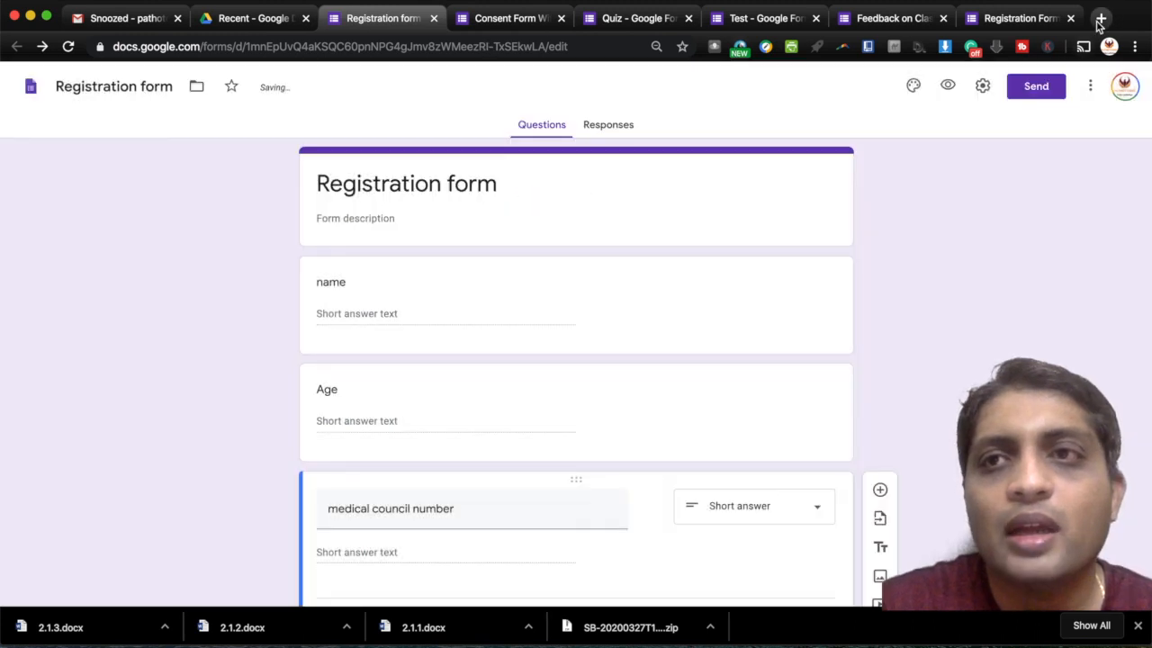
# - Open the short link in a new tab and submit a test response with a name, age 2 and council number
pyautogui.click(1100, 19)
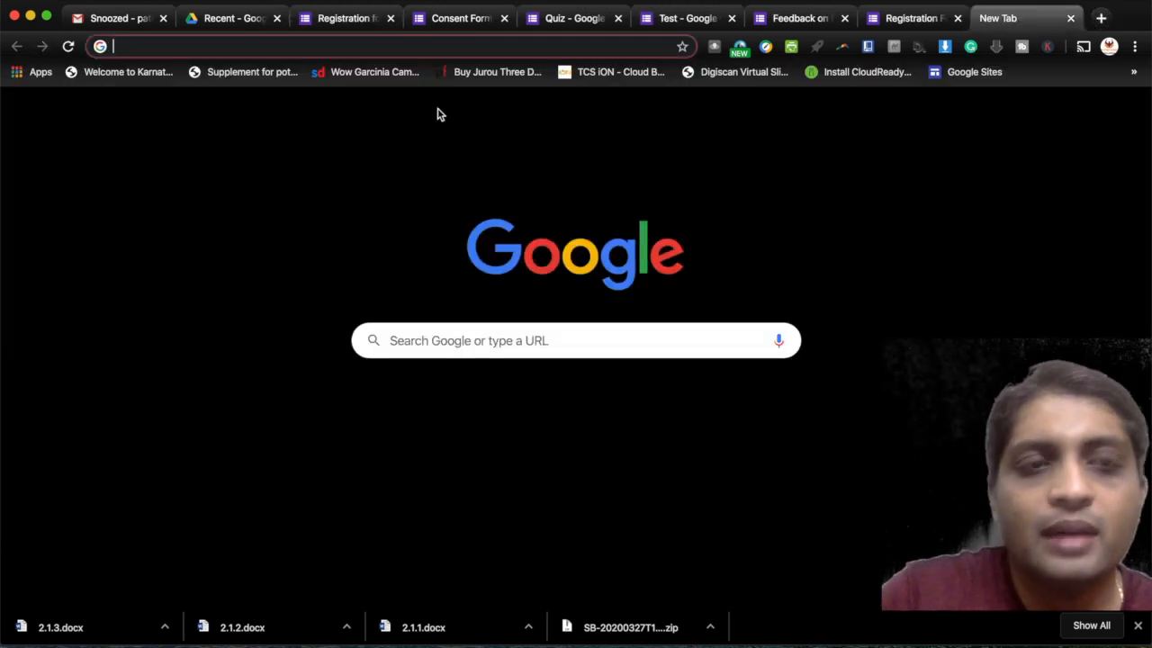
pyautogui.write('https://forms.gle/NTnhMmYciYu9i5TQ7')
pyautogui.press('Return')
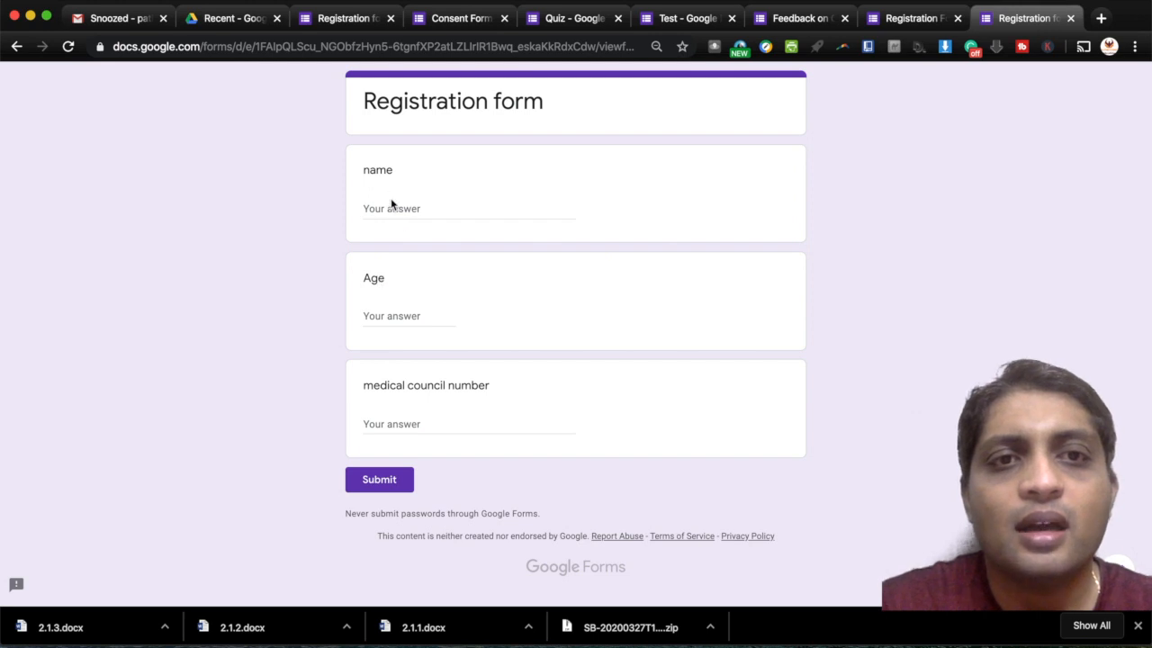
pyautogui.click(388, 208)
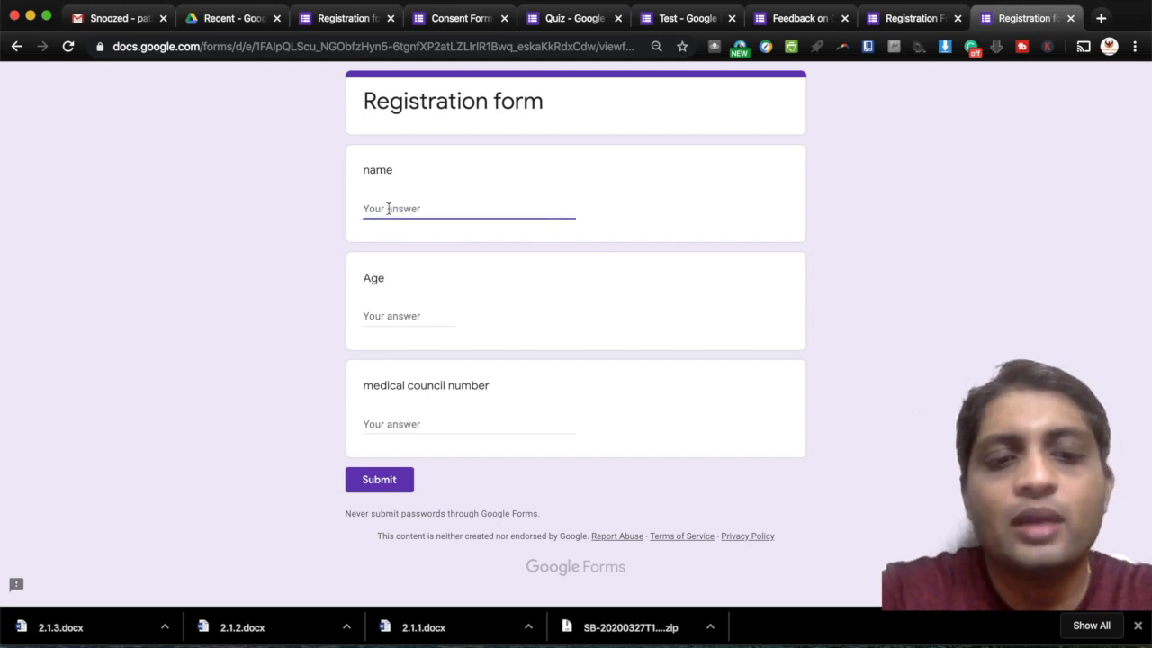
pyautogui.write('AR')
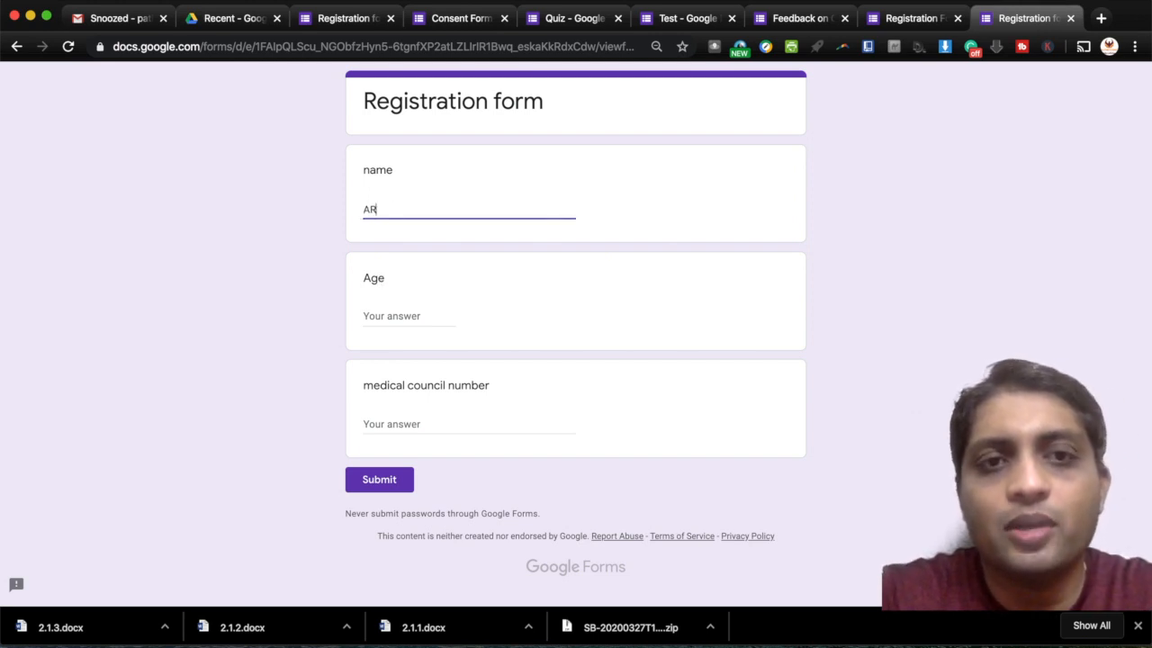
pyautogui.press('BackSpace')
pyautogui.write('raj')
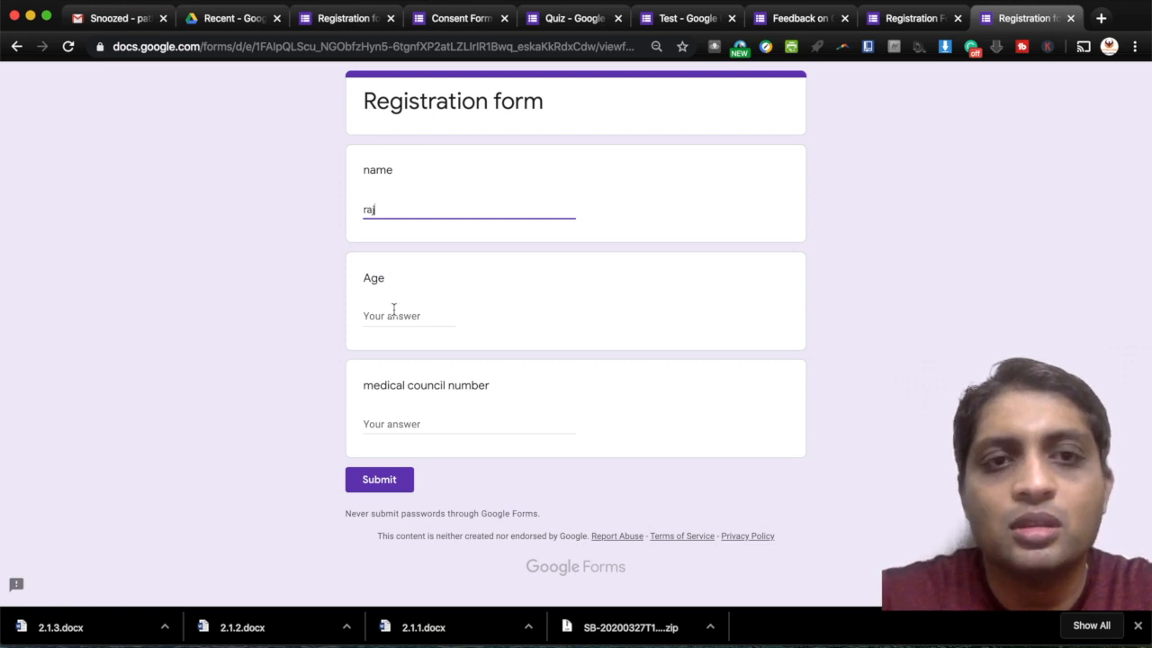
pyautogui.click(393, 310)
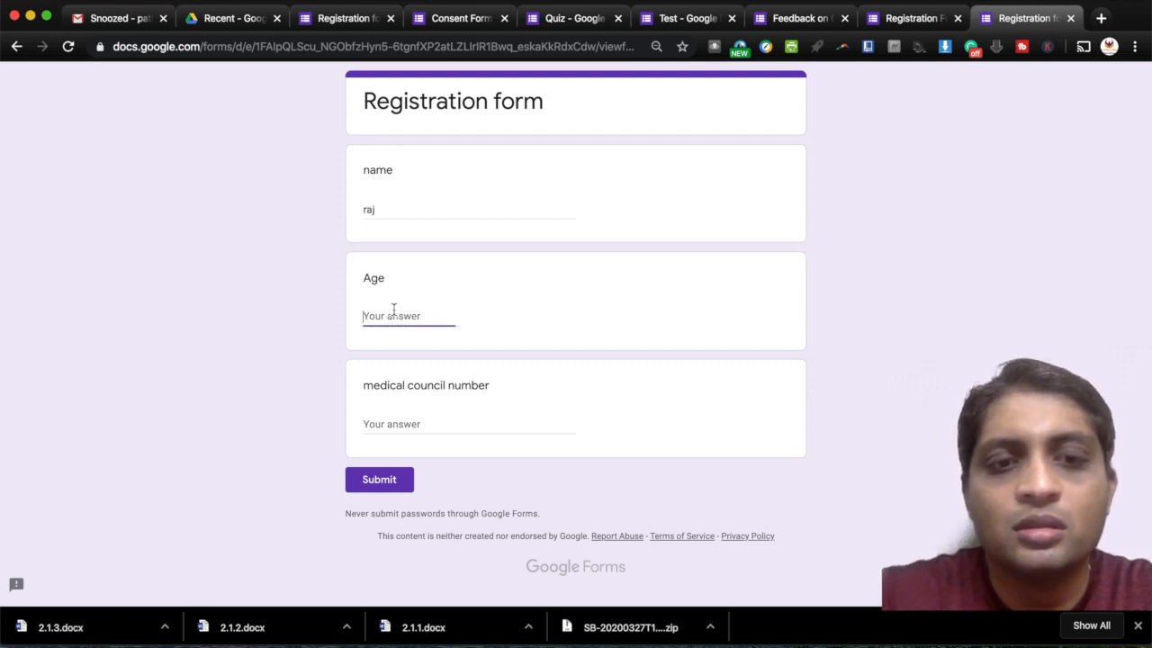
pyautogui.write('25')
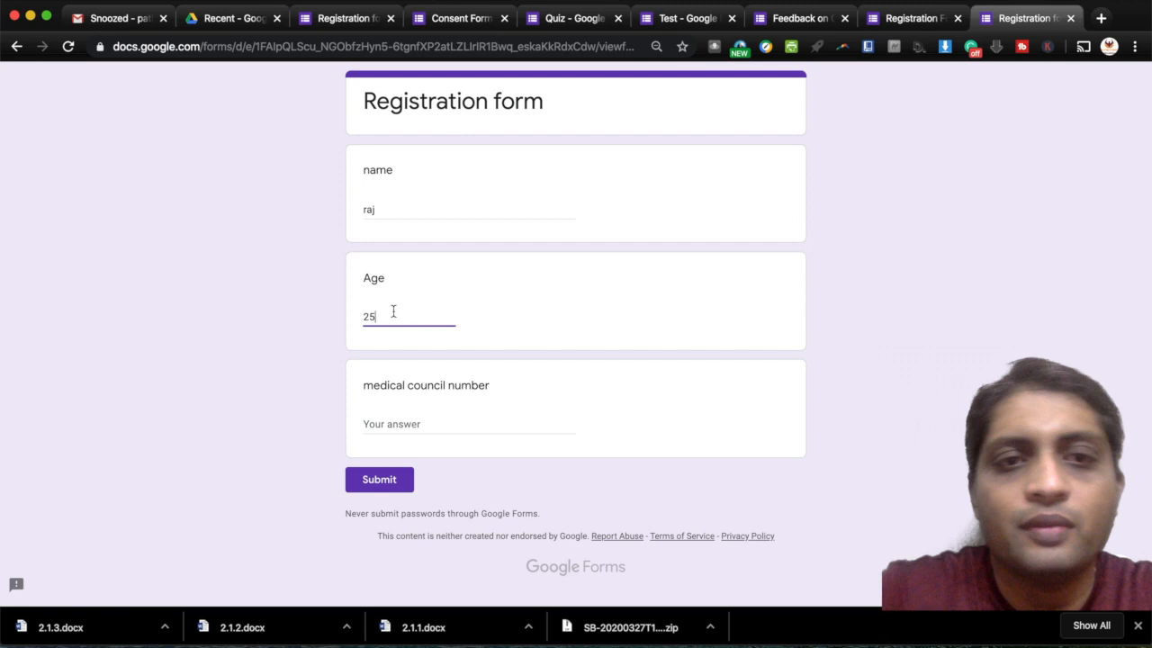
pyautogui.click(386, 415)
pyautogui.write('KMC')
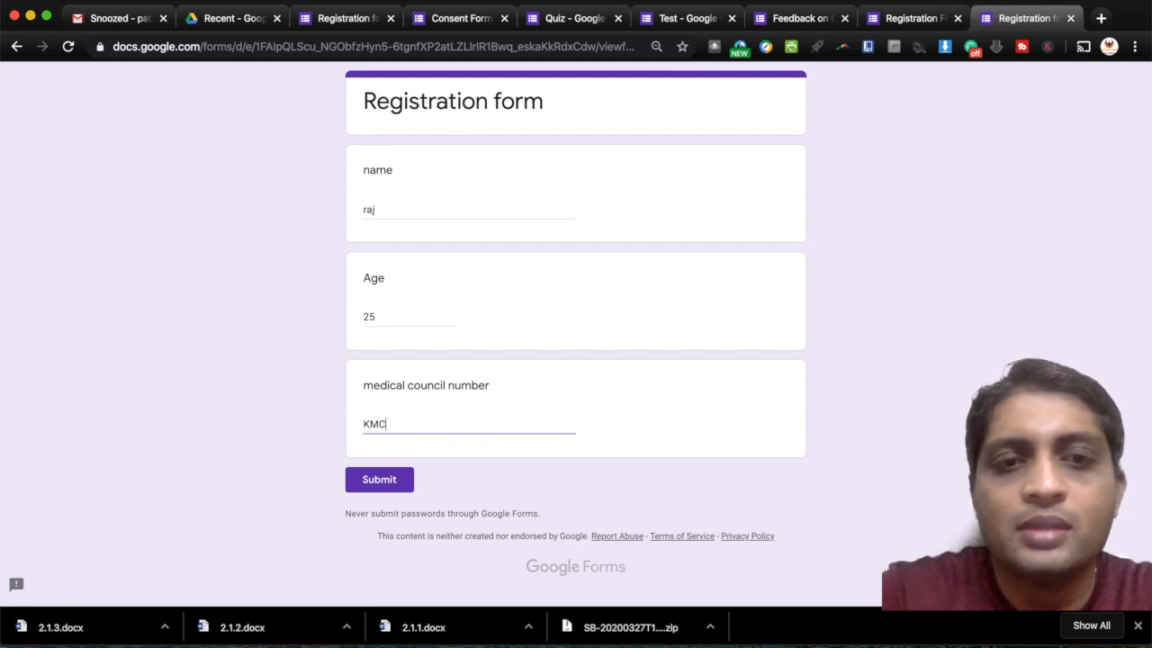
pyautogui.write('5566')
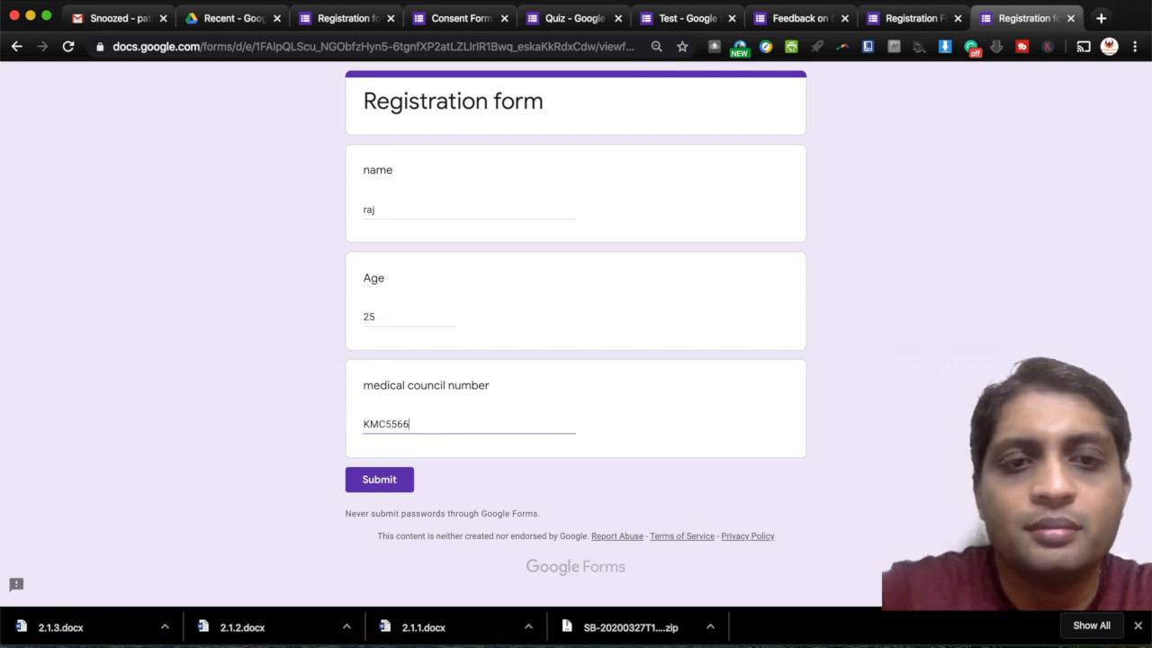
pyautogui.click(385, 478)
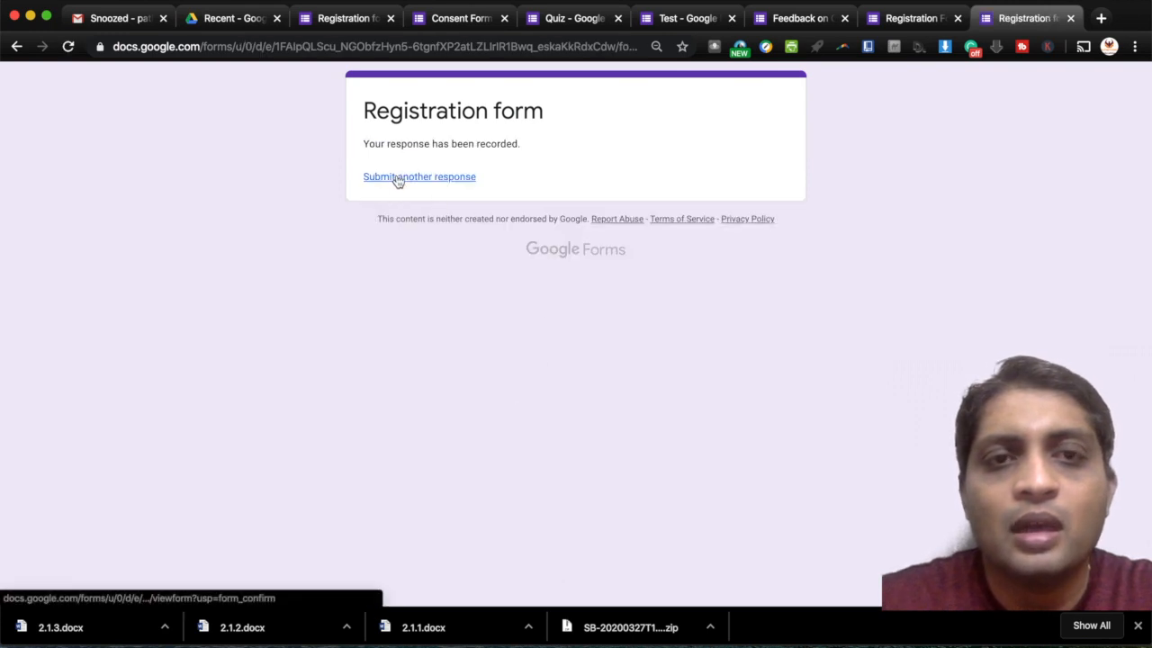
# - Submit a second test response with a name, age 6 and council number
pyautogui.click(397, 178)
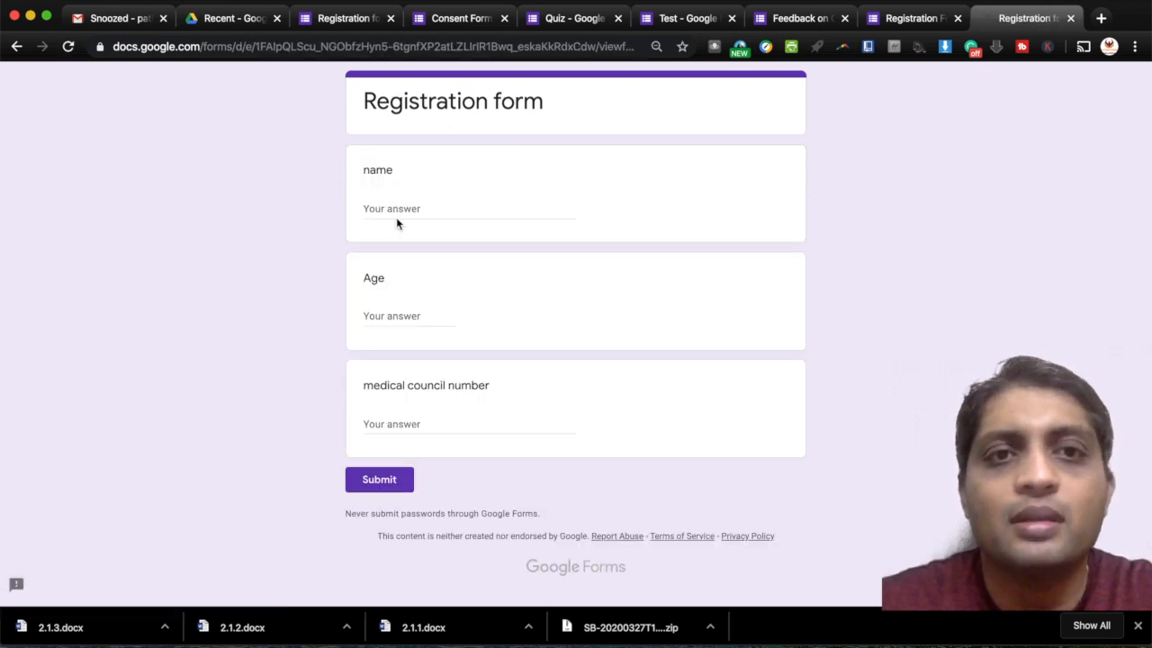
pyautogui.click(396, 205)
pyautogui.write('Ak')
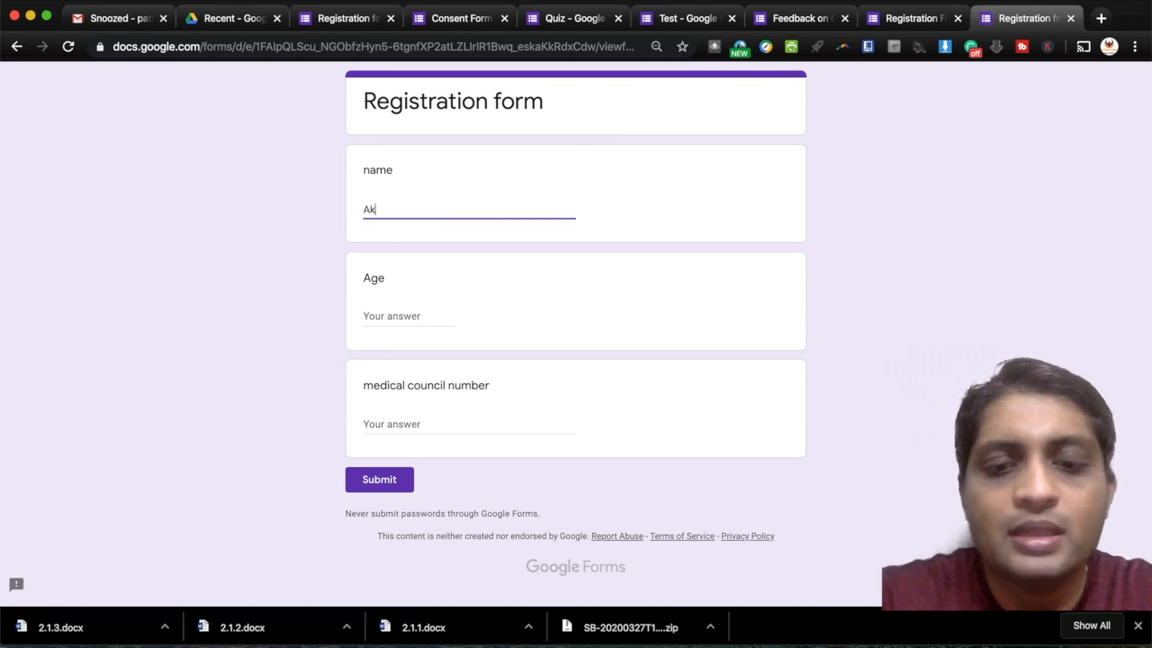
pyautogui.write('hil')
pyautogui.click(423, 312)
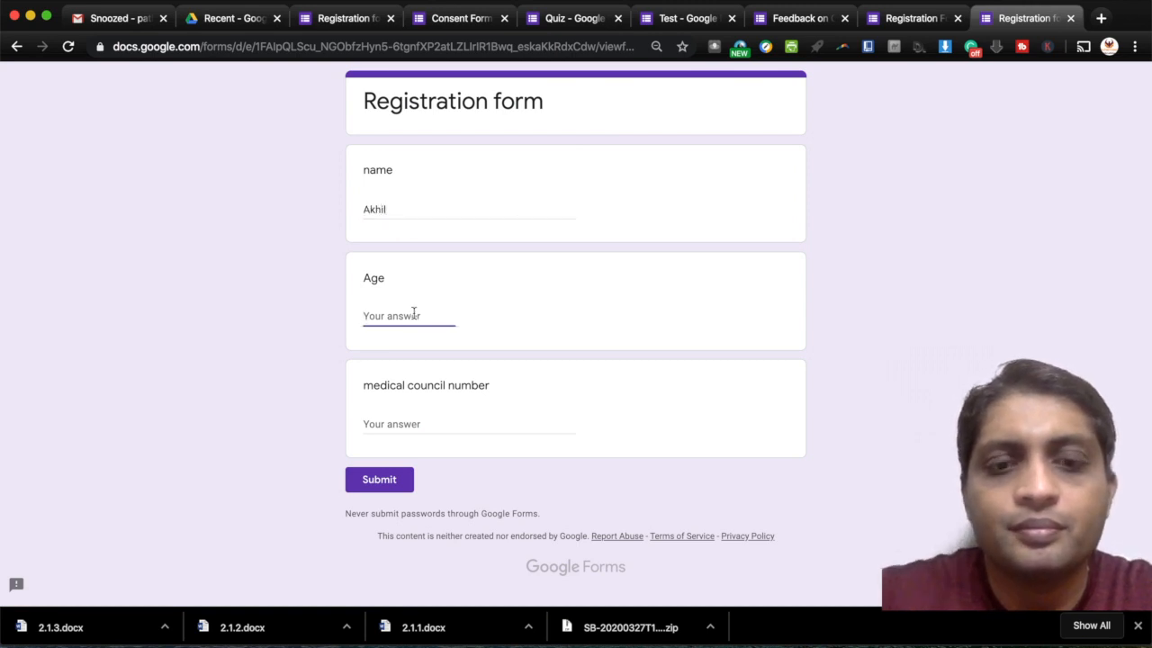
pyautogui.write('65')
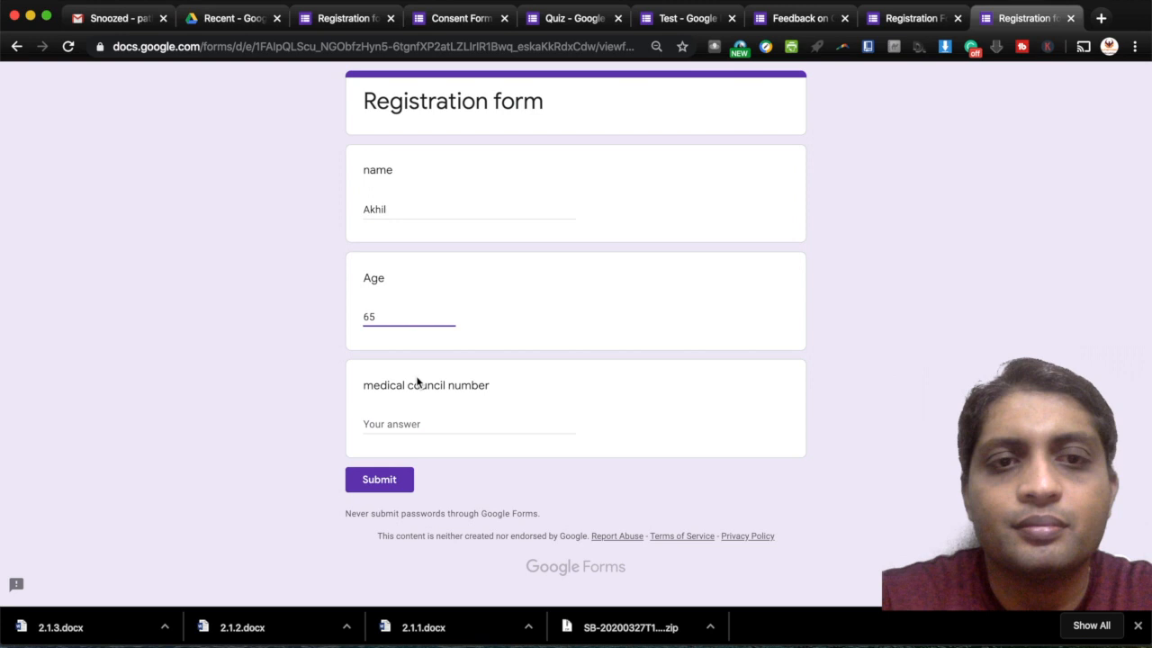
pyautogui.click(410, 426)
pyautogui.write('HM3344')
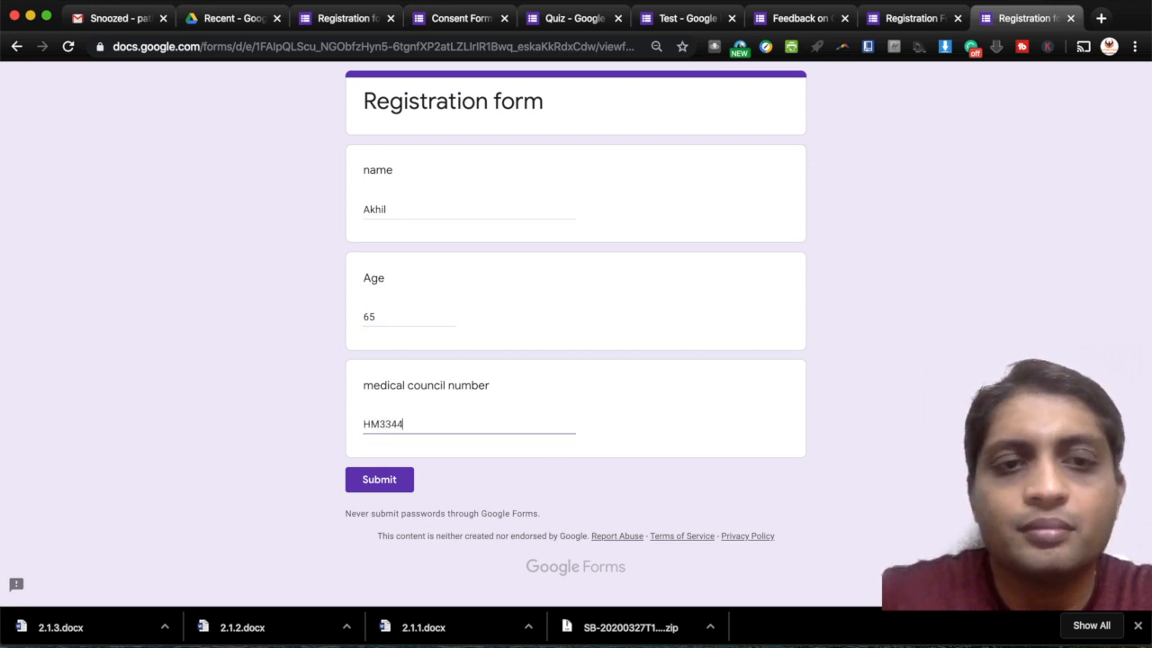
pyautogui.click(378, 479)
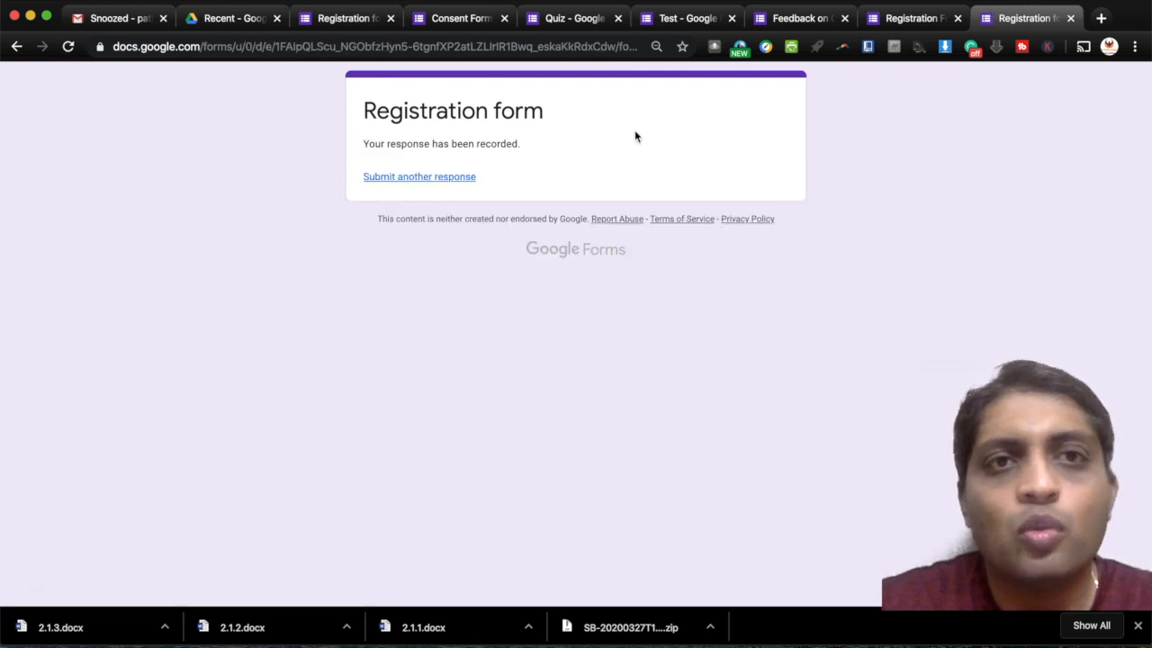
# - Back in the editor, view the 2 responses in the Summary, then switch to Individual
pyautogui.click(346, 20)
pyautogui.scroll(-1, 608, 298)
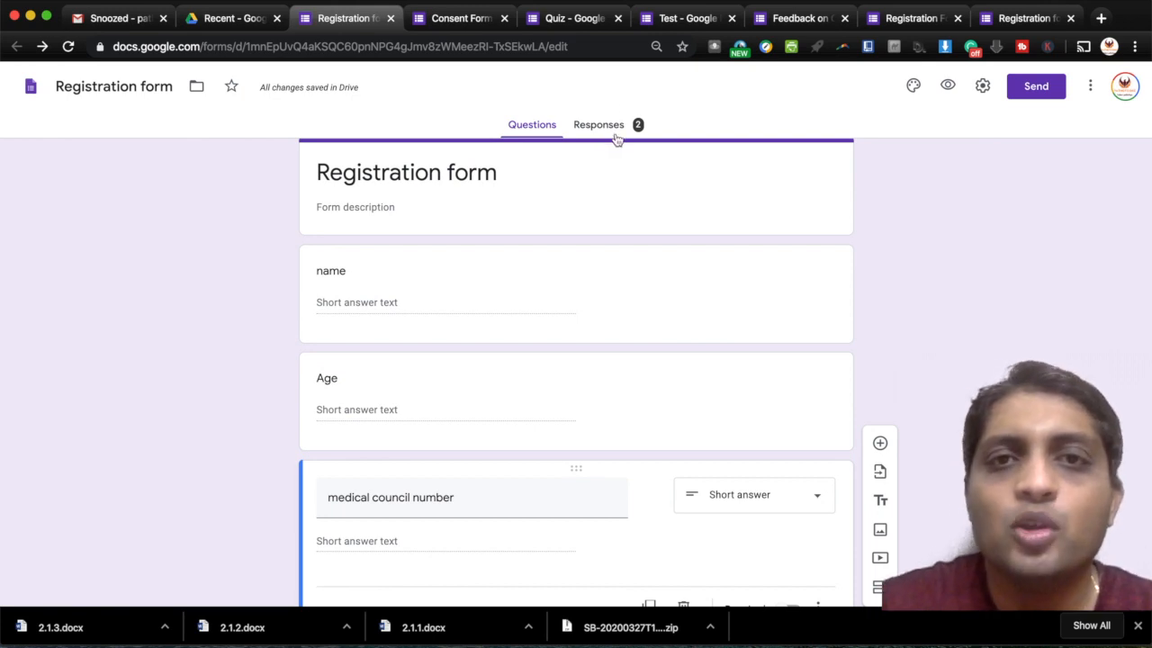
pyautogui.click(616, 131)
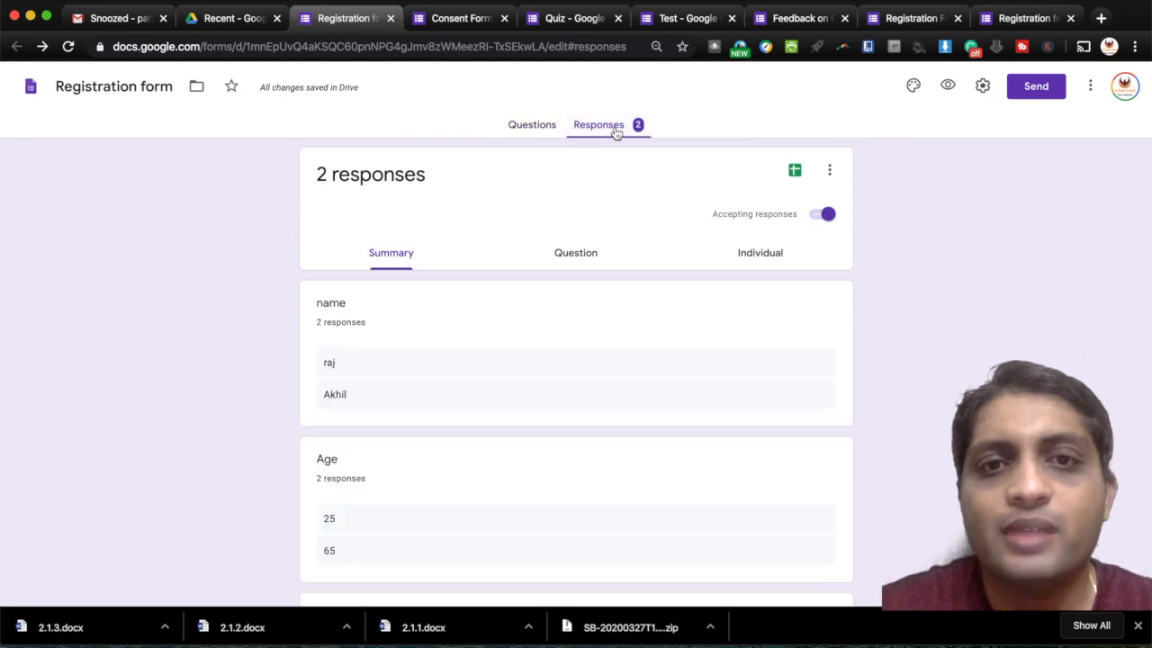
pyautogui.scroll(-3, 598, 404)
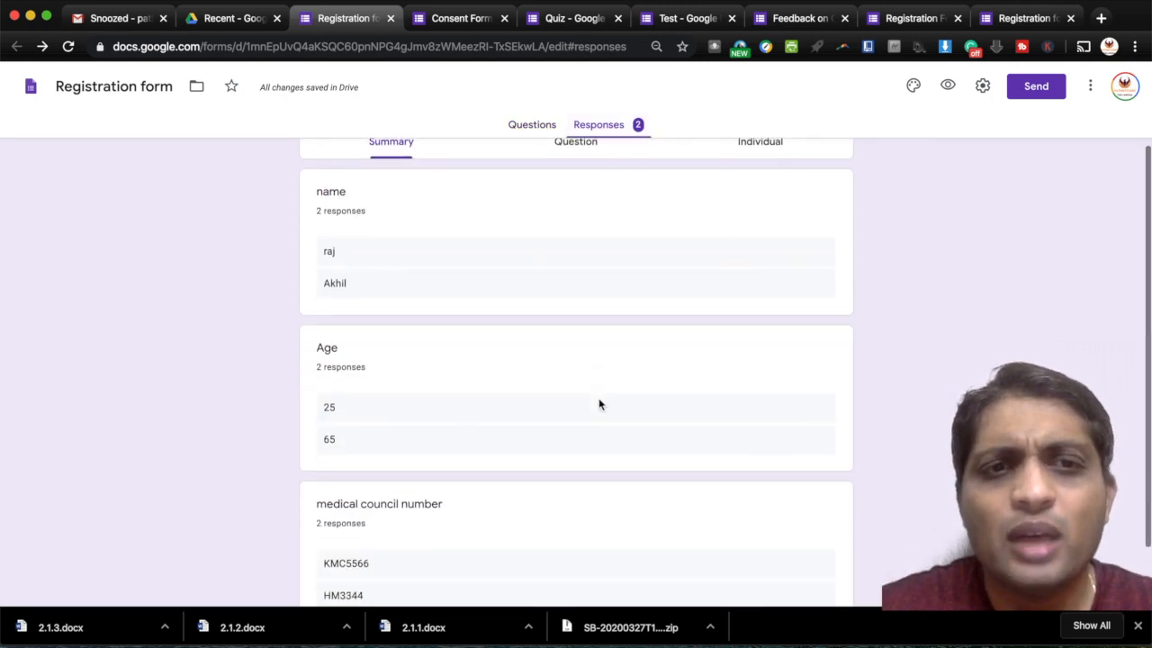
pyautogui.scroll(2, 598, 404)
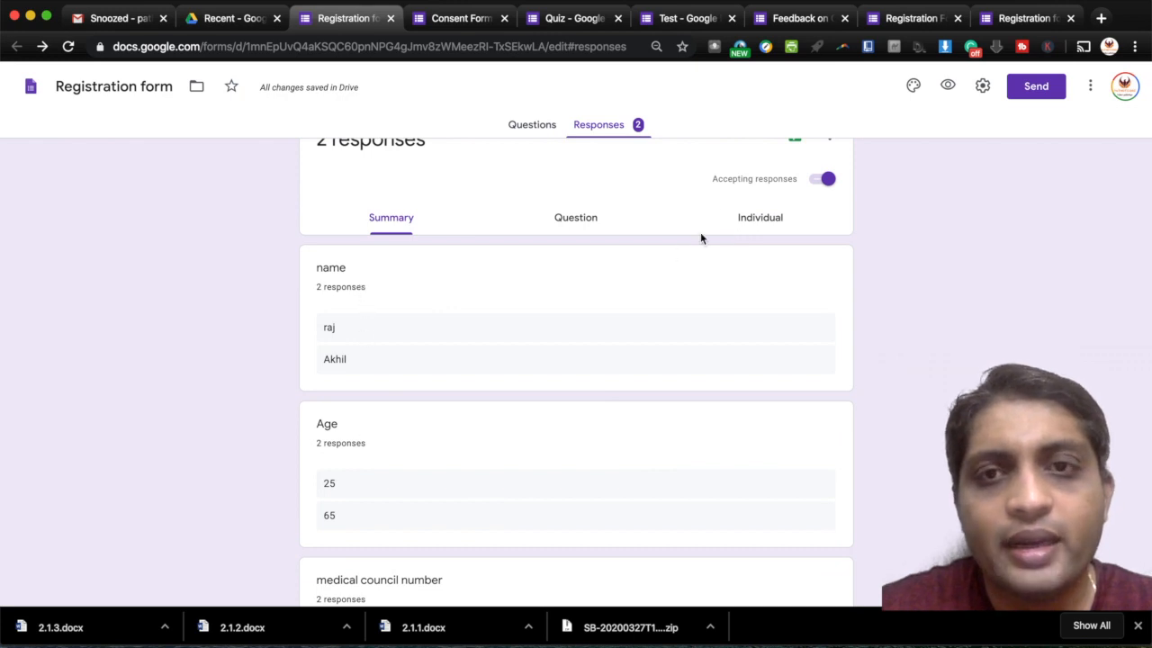
pyautogui.click(747, 219)
pyautogui.scroll(-3, 511, 448)
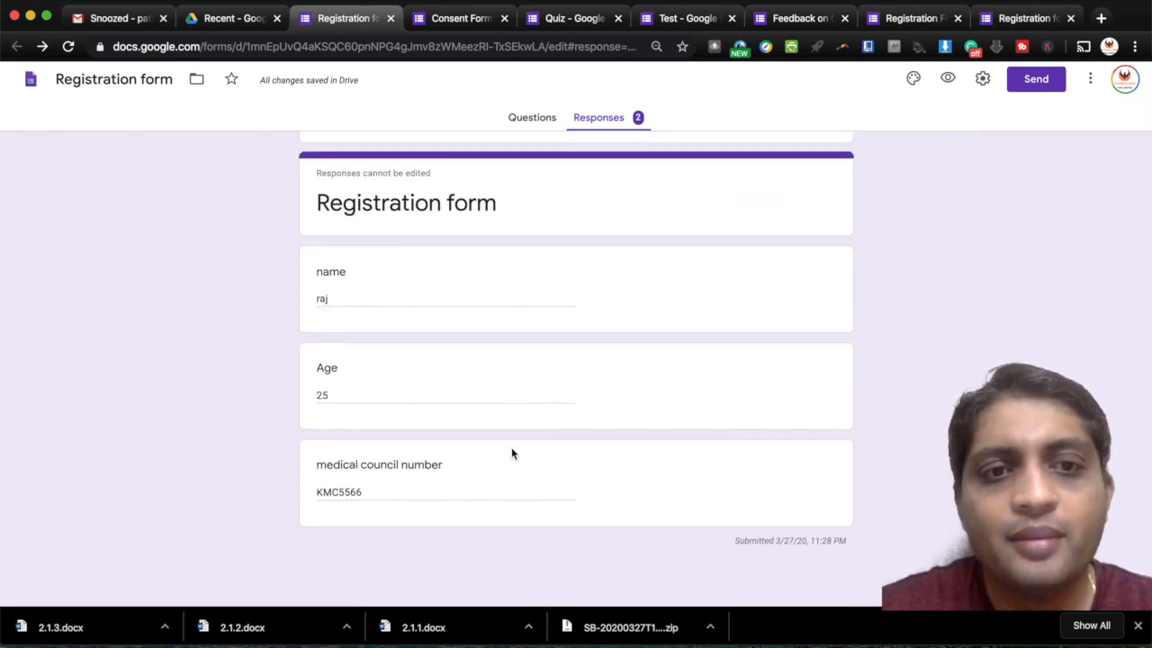
pyautogui.scroll(3, 511, 448)
pyautogui.scroll(-1, 512, 451)
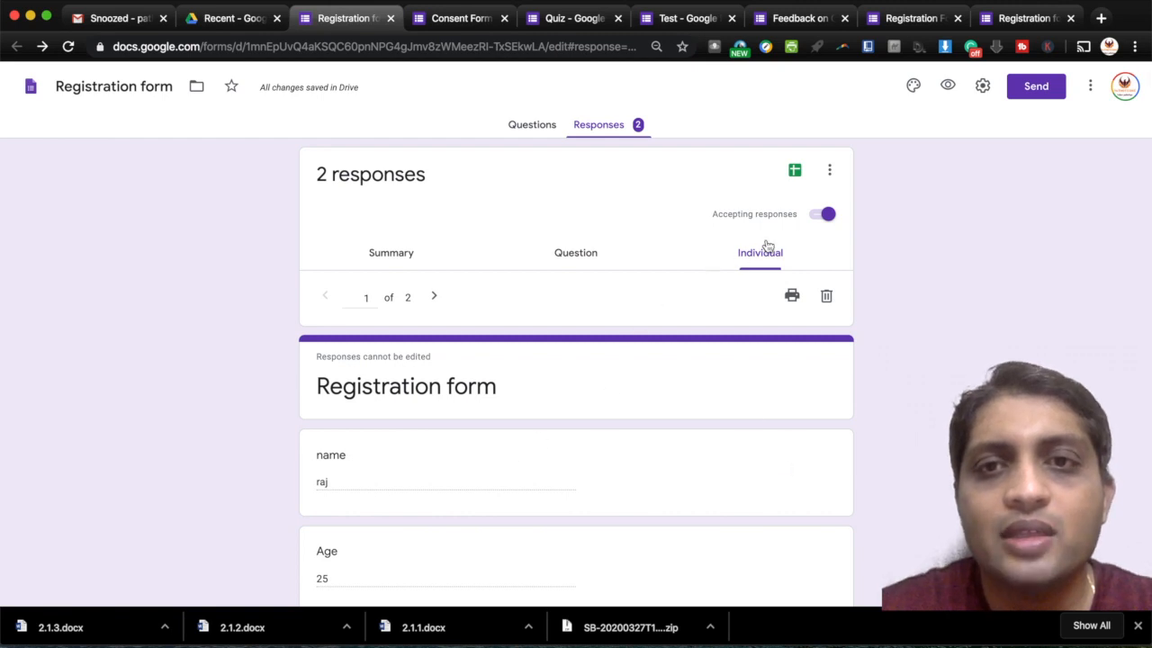
# - Create a new linked spreadsheet 'Registration form (Responses)' from the responses
pyautogui.click(796, 172)
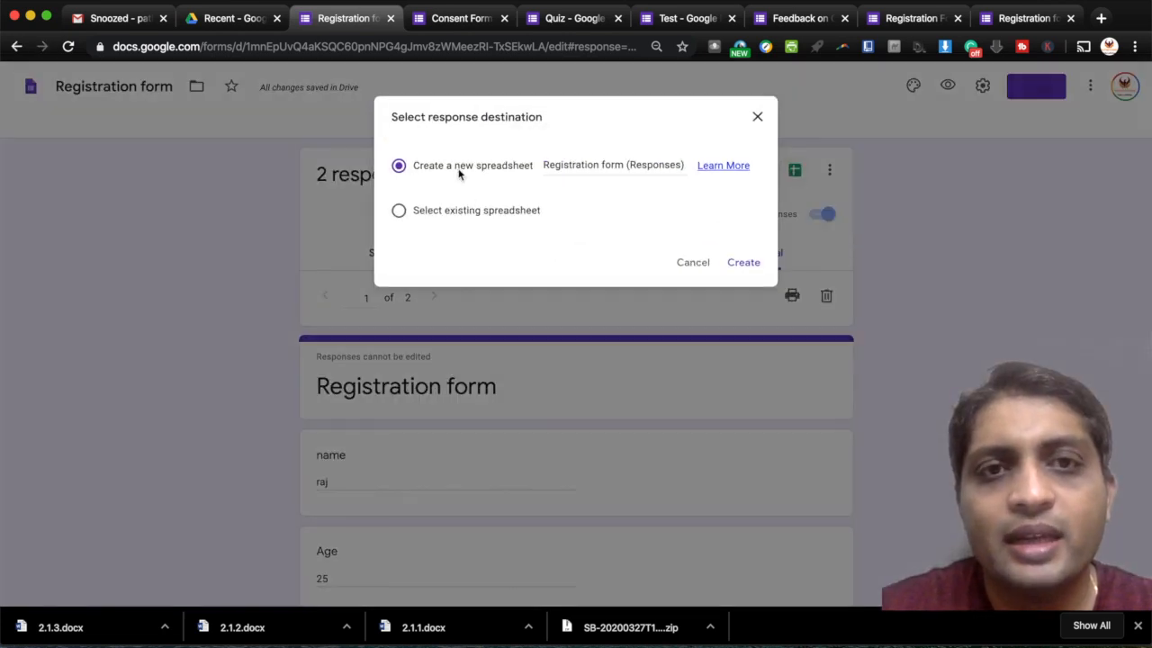
pyautogui.click(745, 266)
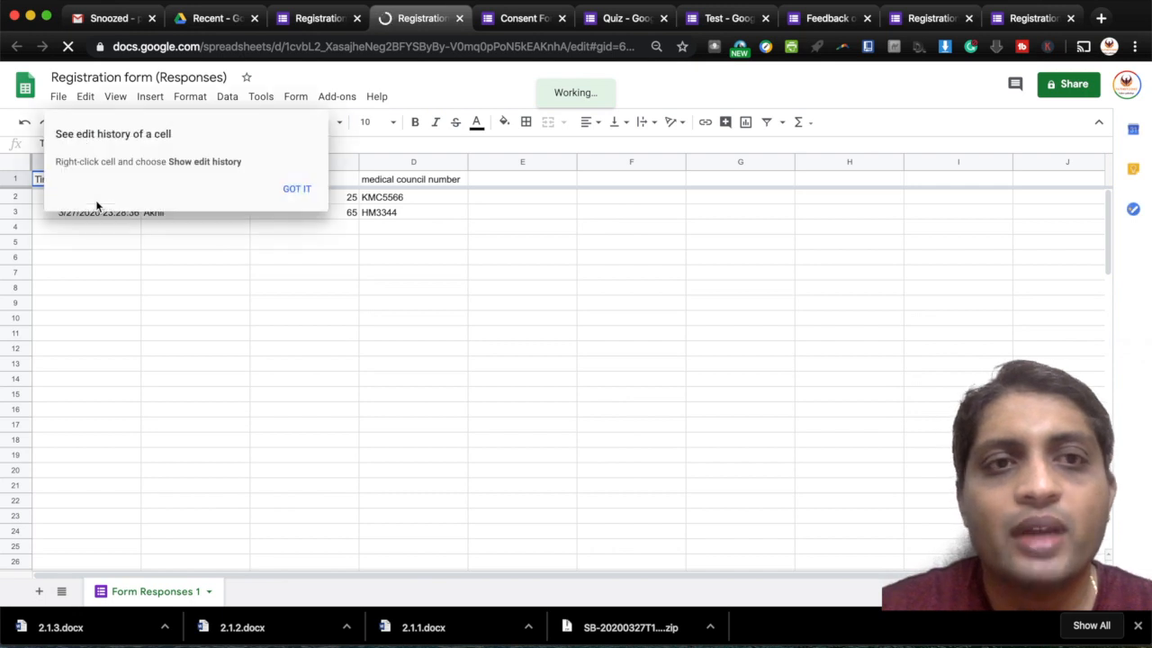
# - Dismiss the edit-history tip and close the responses spreadsheet tab
pyautogui.click(298, 189)
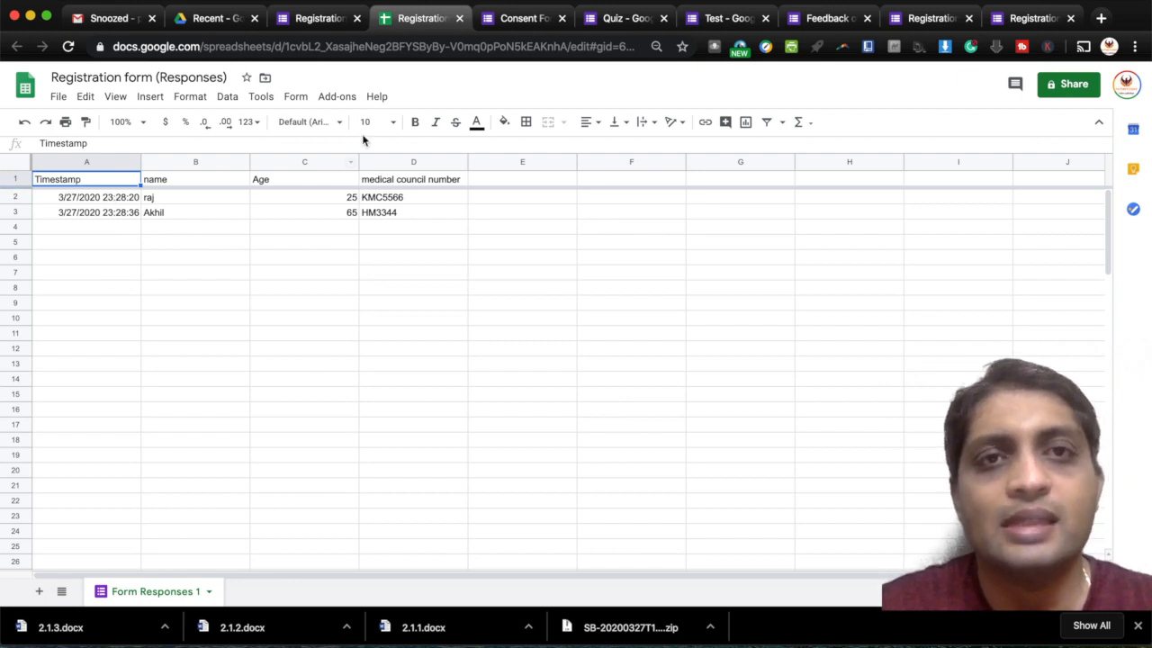
pyautogui.click(459, 18)
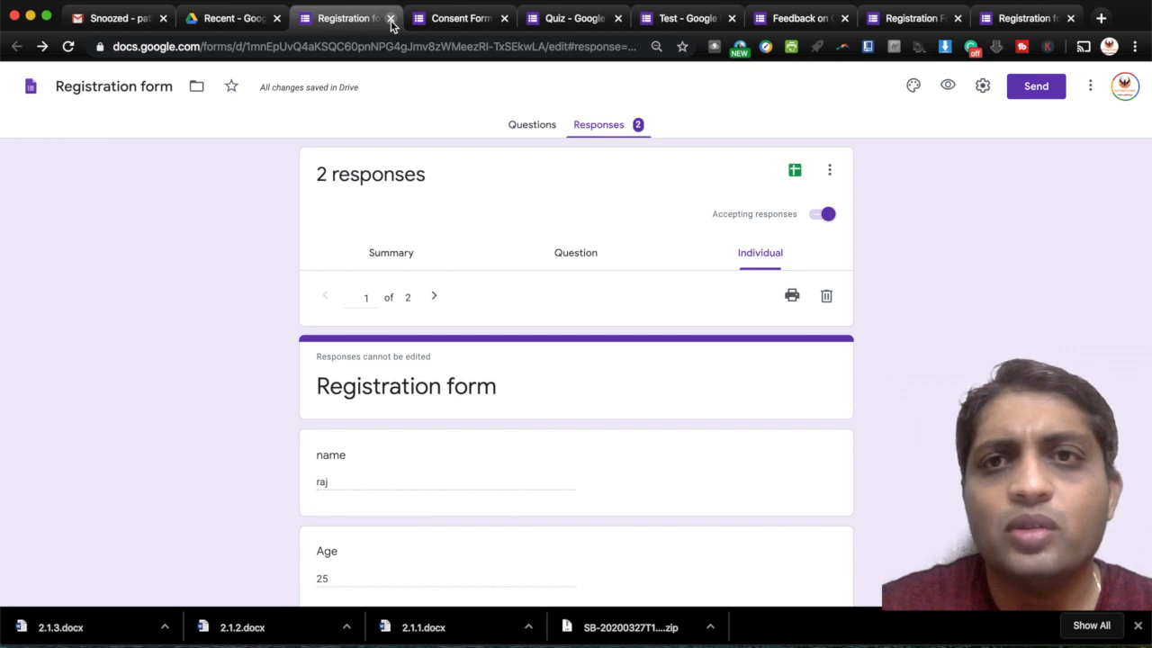
# - Close the Registration form and create a new blank Google Form from Google Drive
pyautogui.click(391, 18)
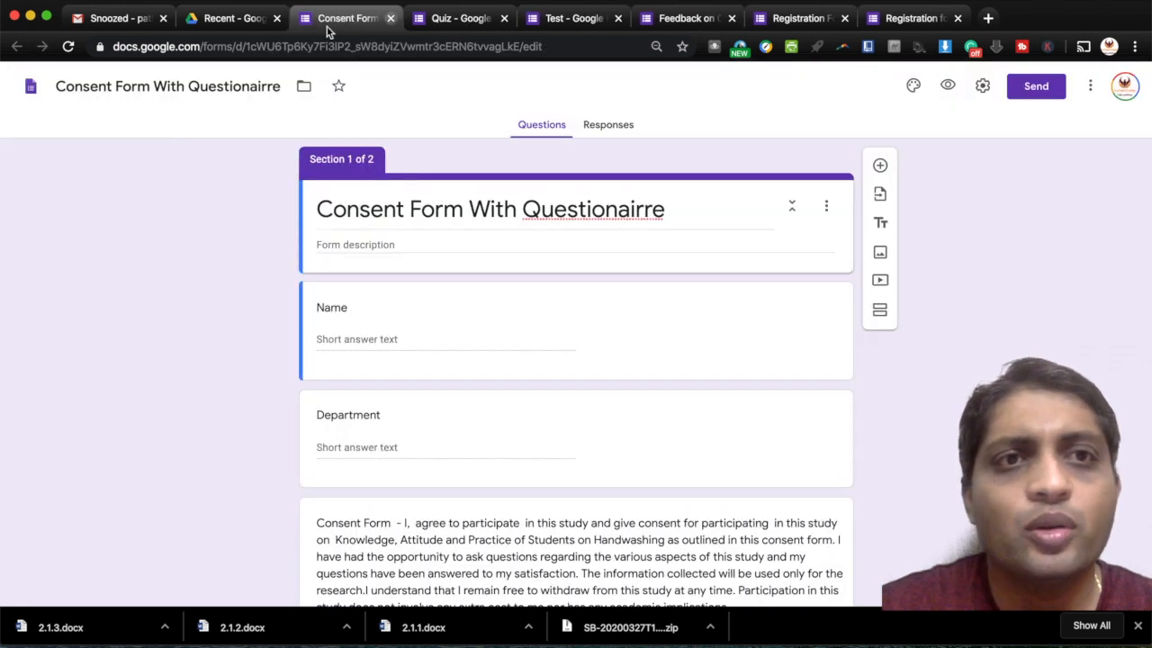
pyautogui.click(258, 18)
pyautogui.click(195, 103)
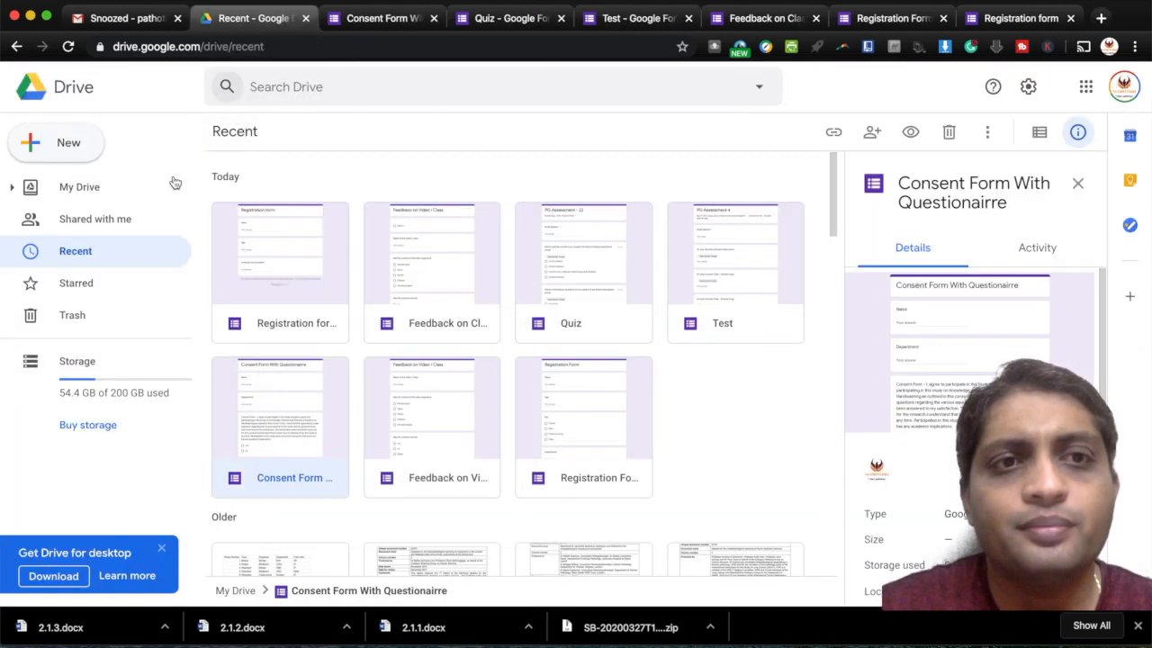
pyautogui.click(89, 156)
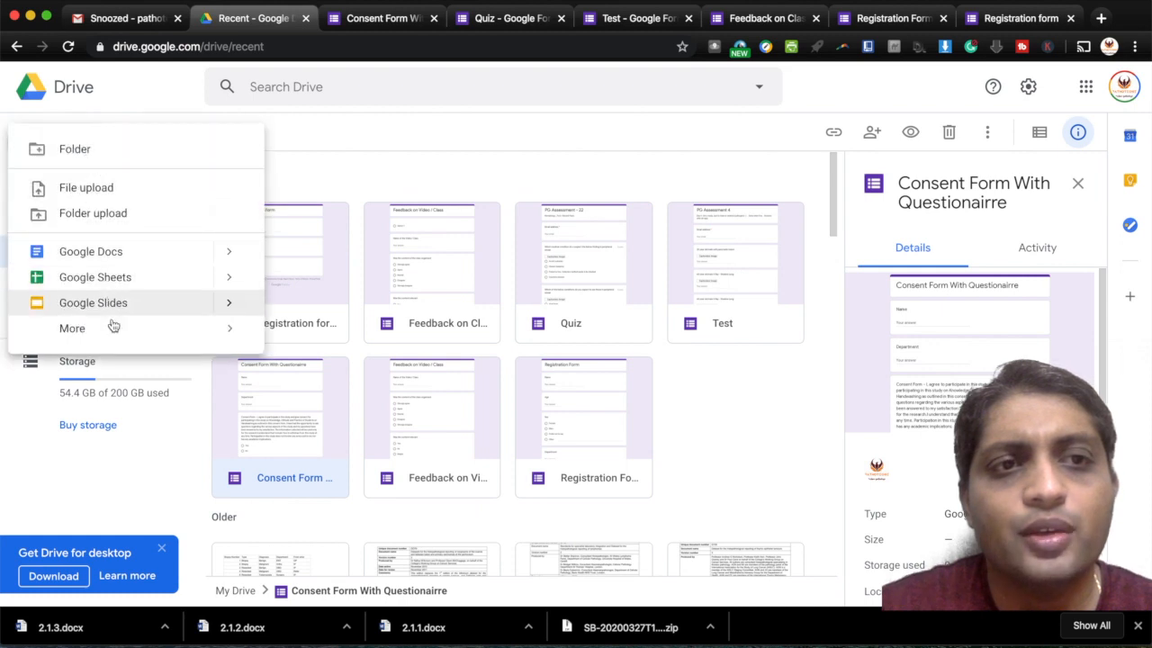
pyautogui.moveTo(113, 333)
pyautogui.click(333, 344)
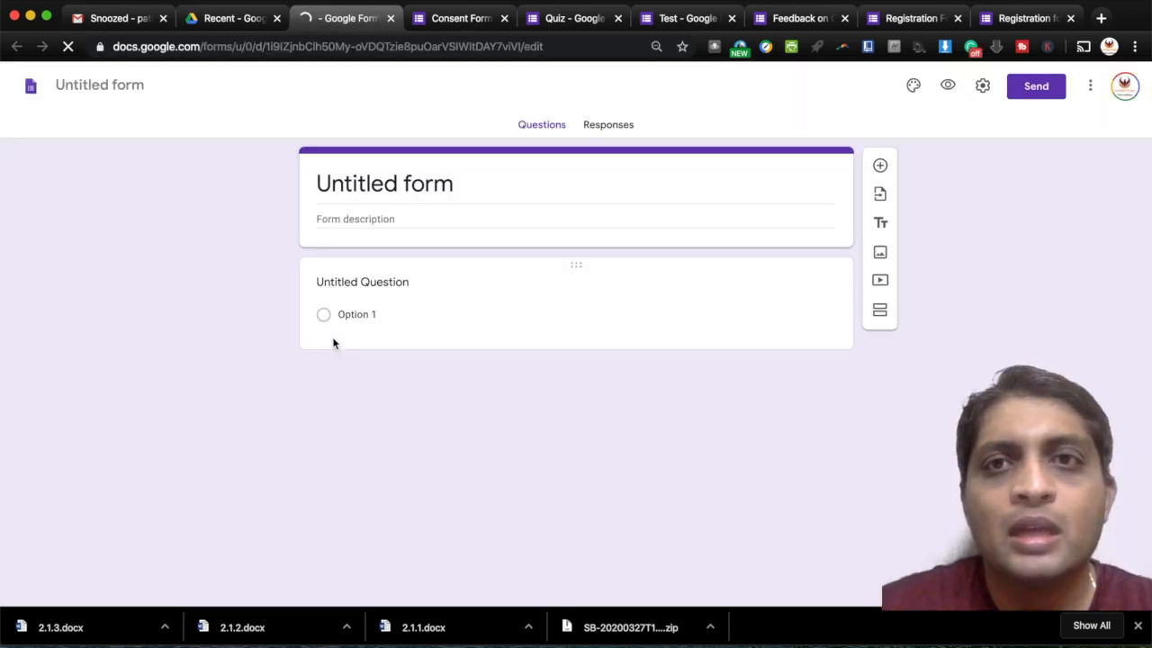
# - Review the Feedback on Class questions, then go to the Untitled form and select its title
pyautogui.click(807, 20)
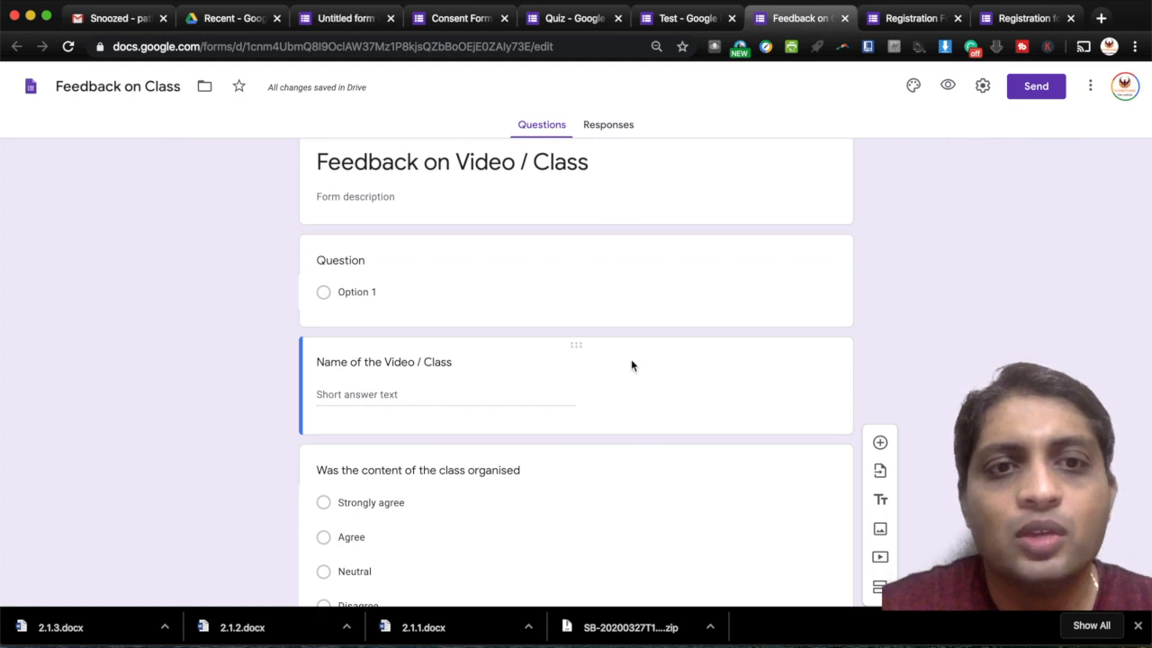
pyautogui.scroll(-5, 631, 362)
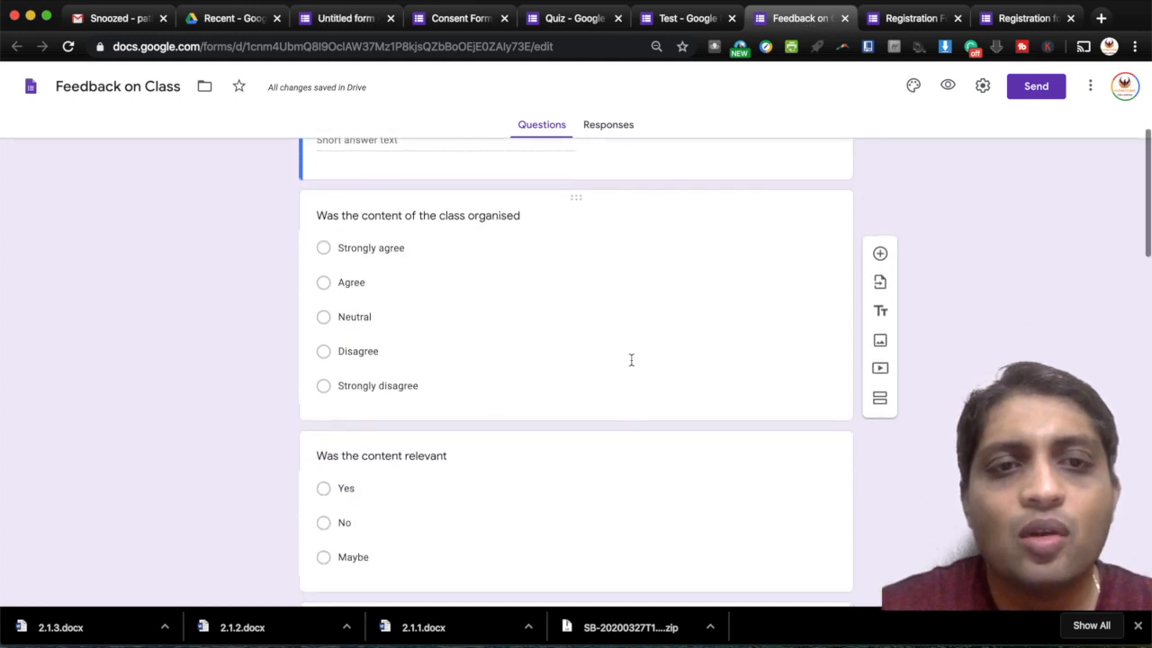
pyautogui.scroll(-10, 630, 360)
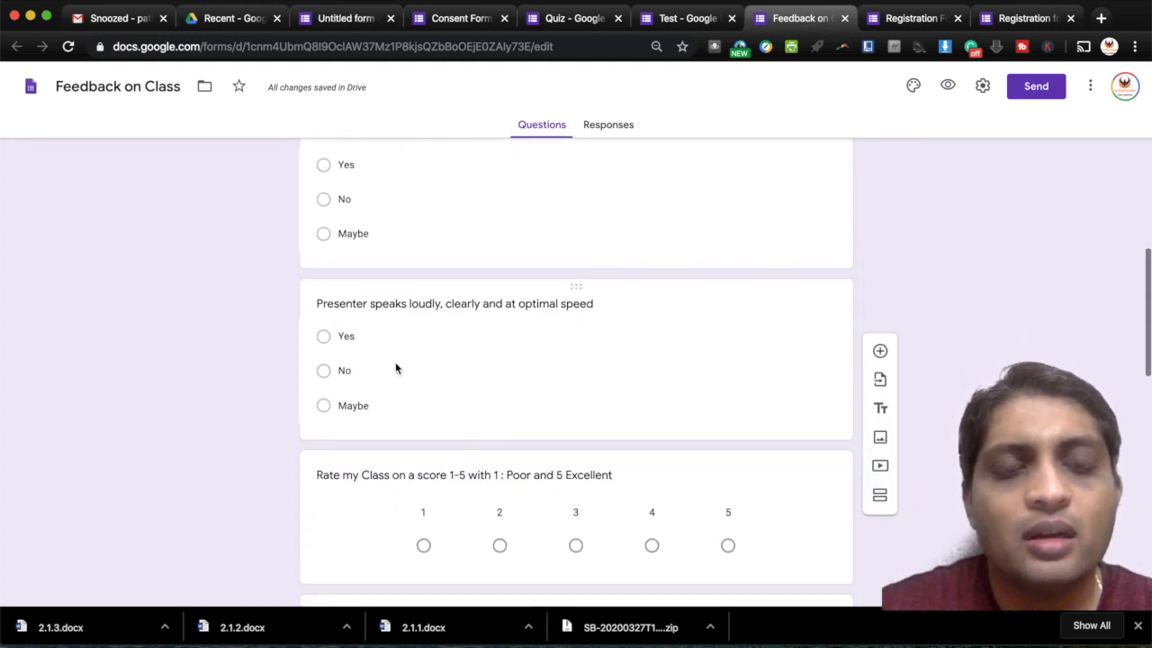
pyautogui.scroll(-5, 600, 434)
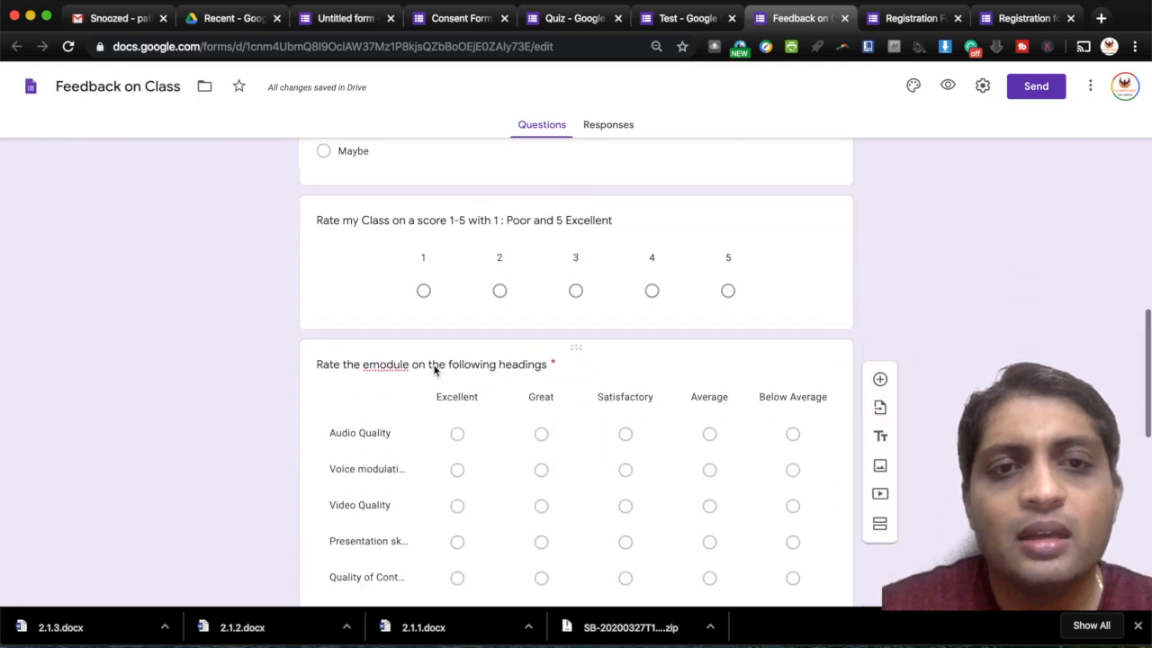
pyautogui.scroll(-5, 746, 326)
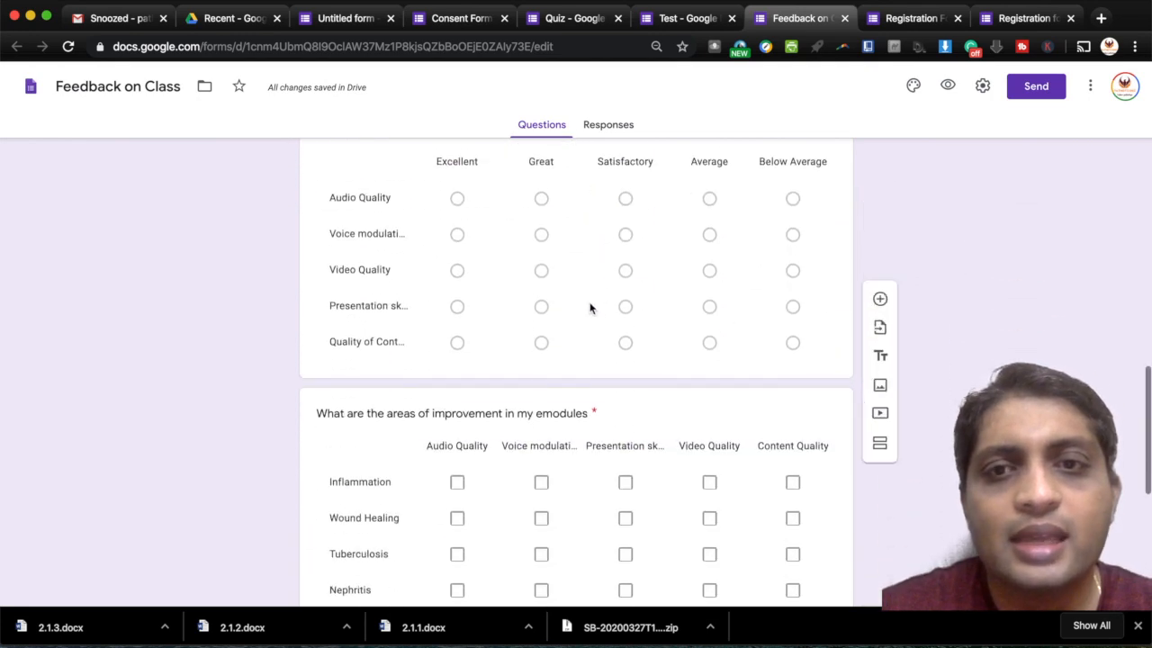
pyautogui.scroll(2, 726, 261)
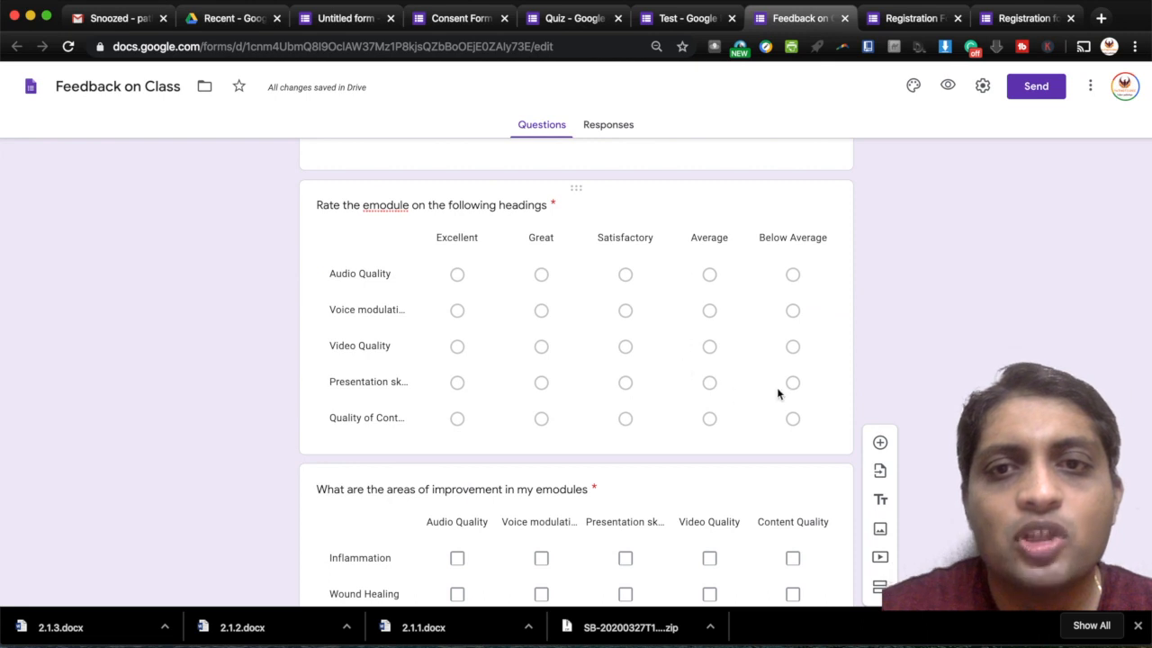
pyautogui.scroll(-4, 778, 392)
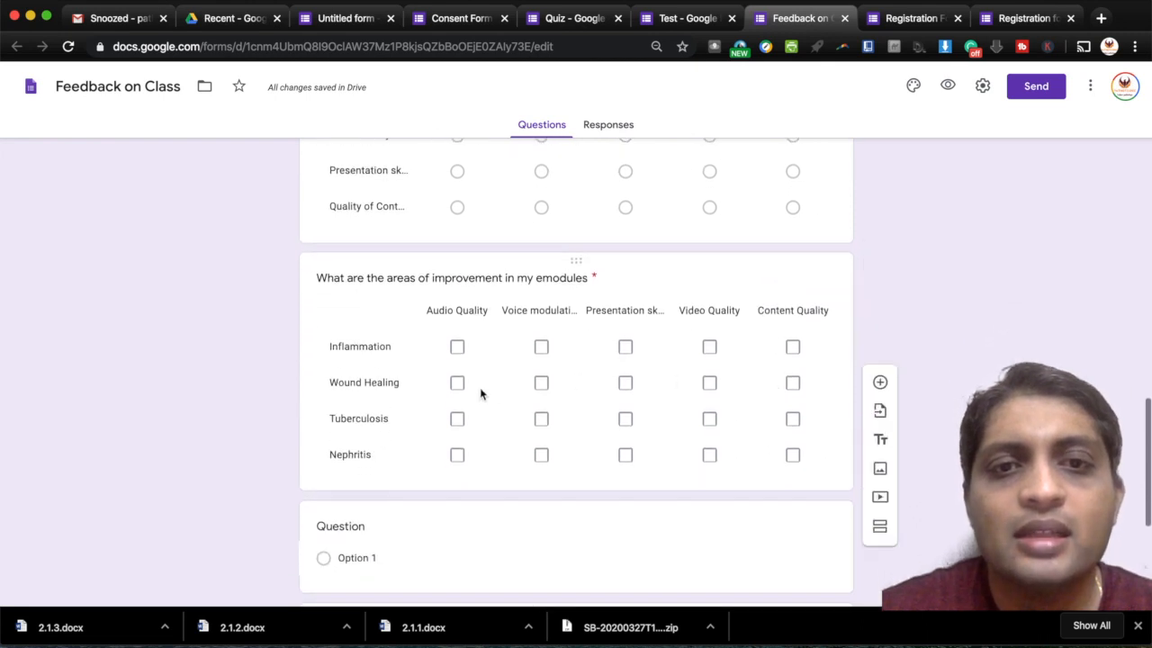
pyautogui.scroll(15, 666, 364)
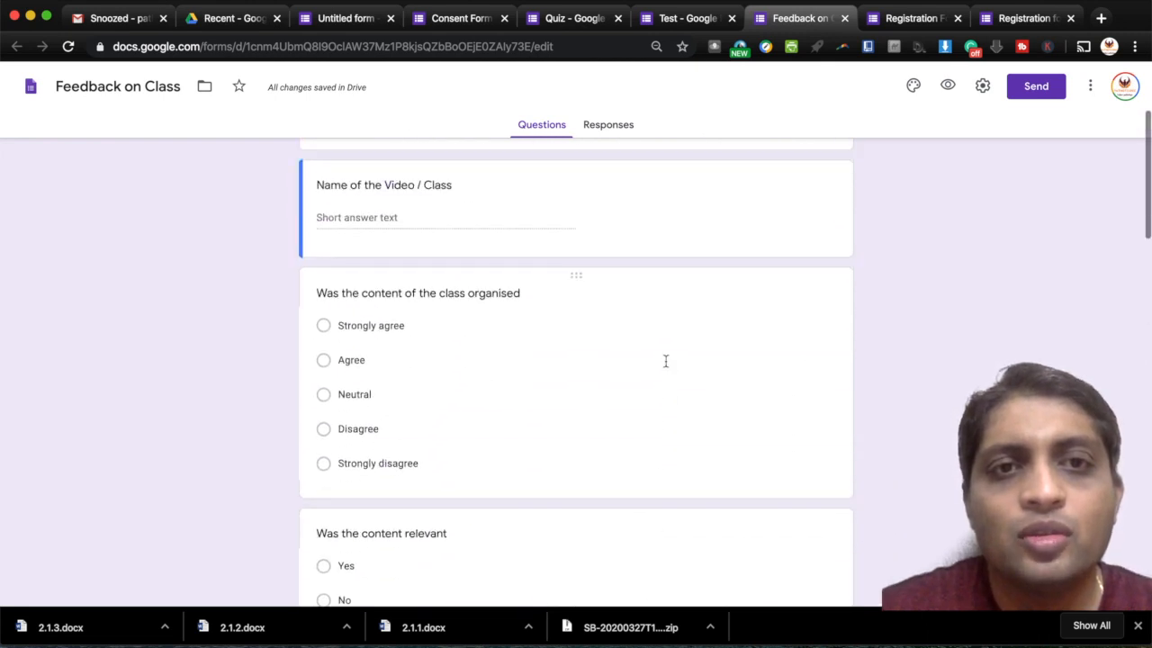
pyautogui.scroll(1, 666, 365)
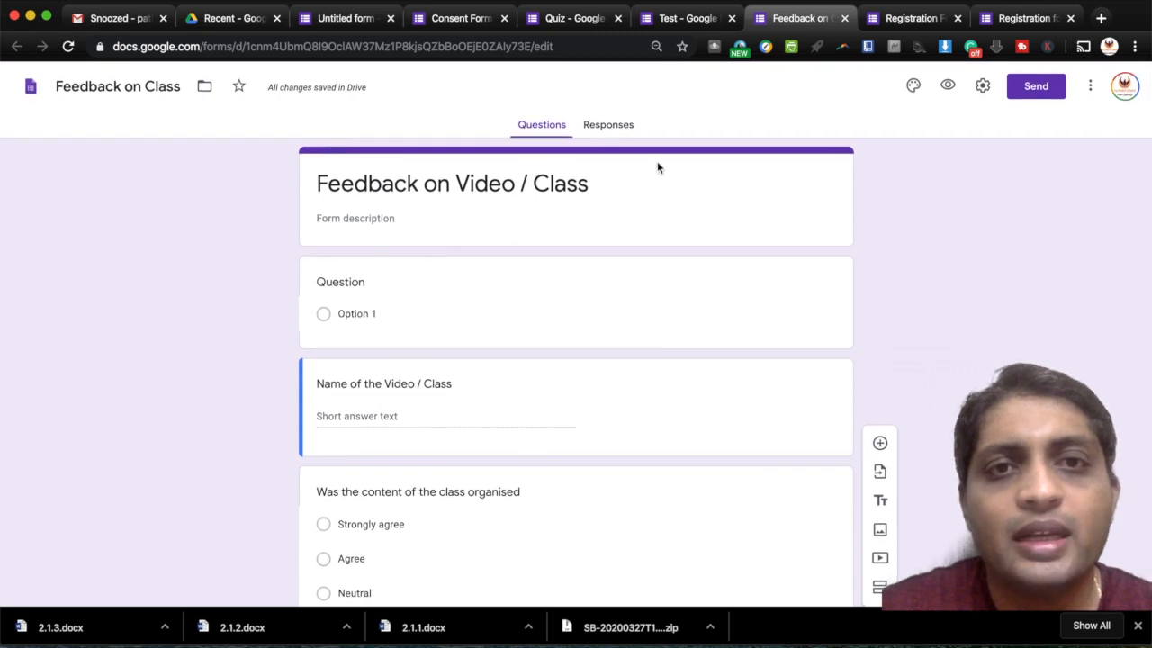
pyautogui.click(347, 21)
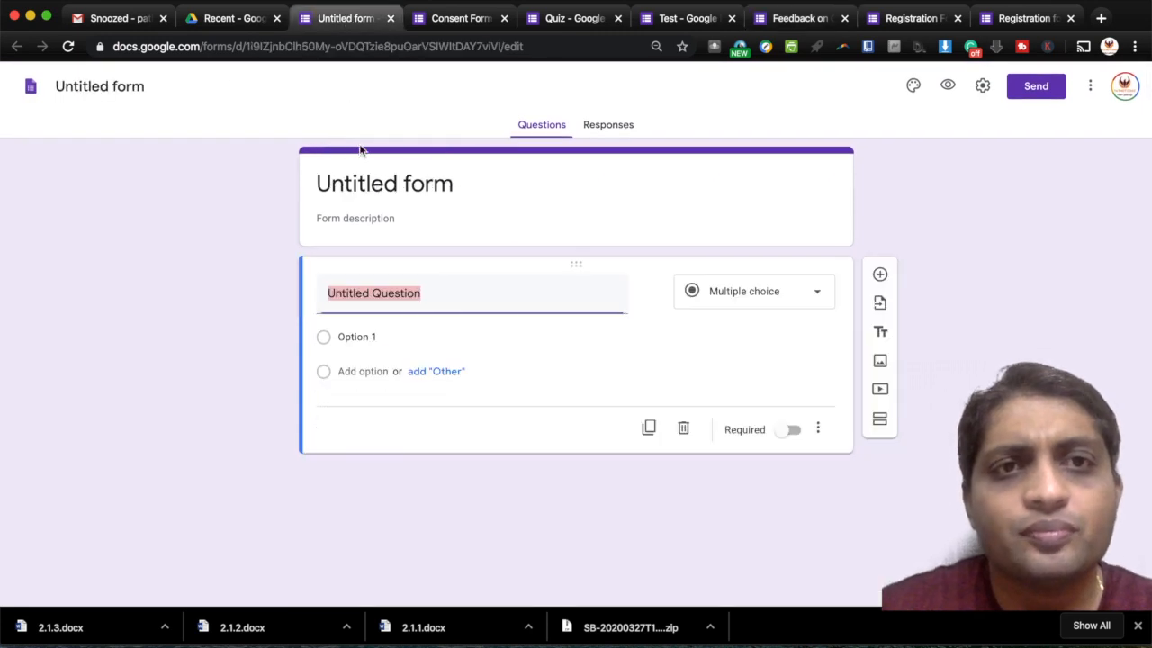
pyautogui.click(373, 186)
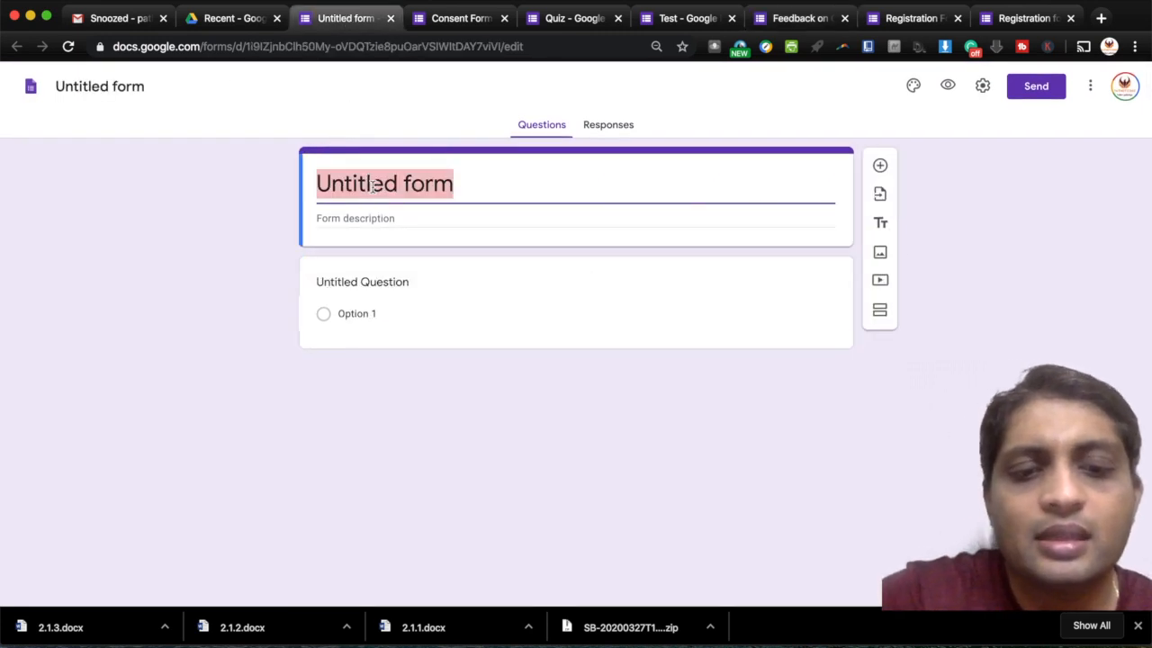
# - Title the form 'Feedback demo', make the first question a short-answer 'Name', and add another question
pyautogui.write('Feed')
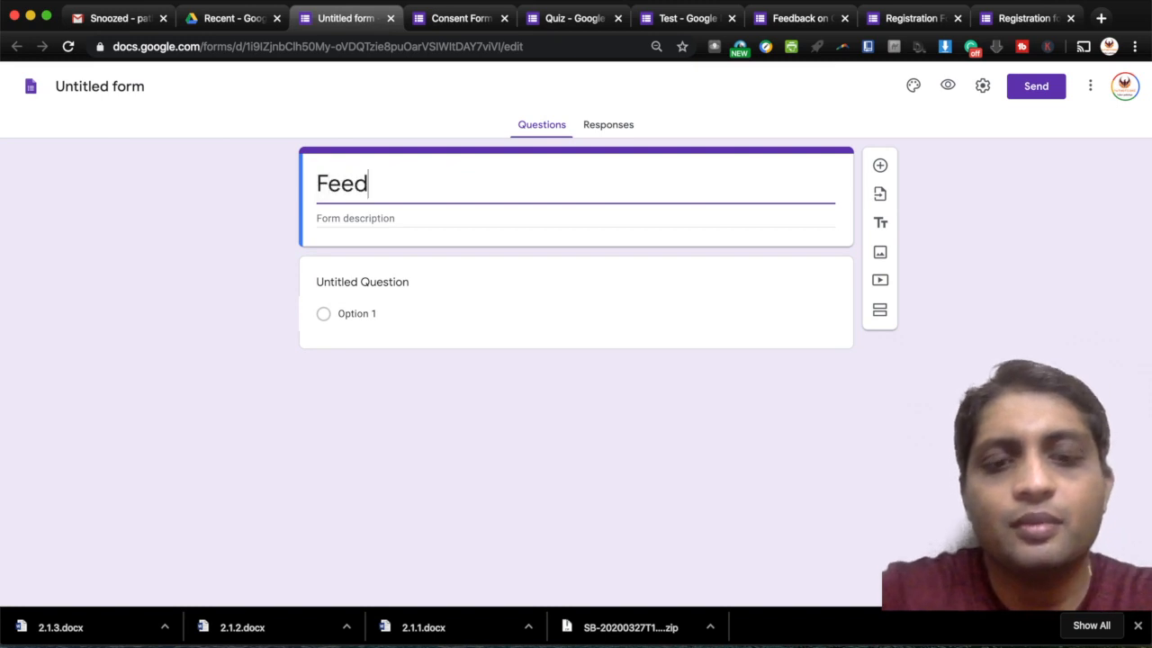
pyautogui.write('back demo')
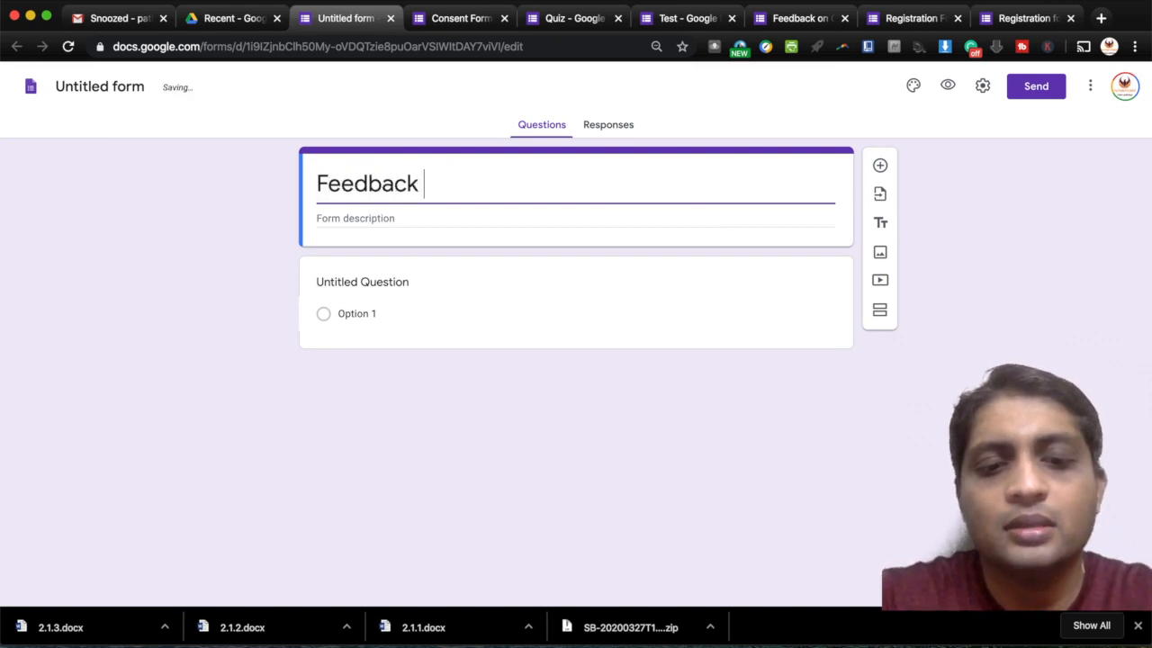
pyautogui.click(376, 279)
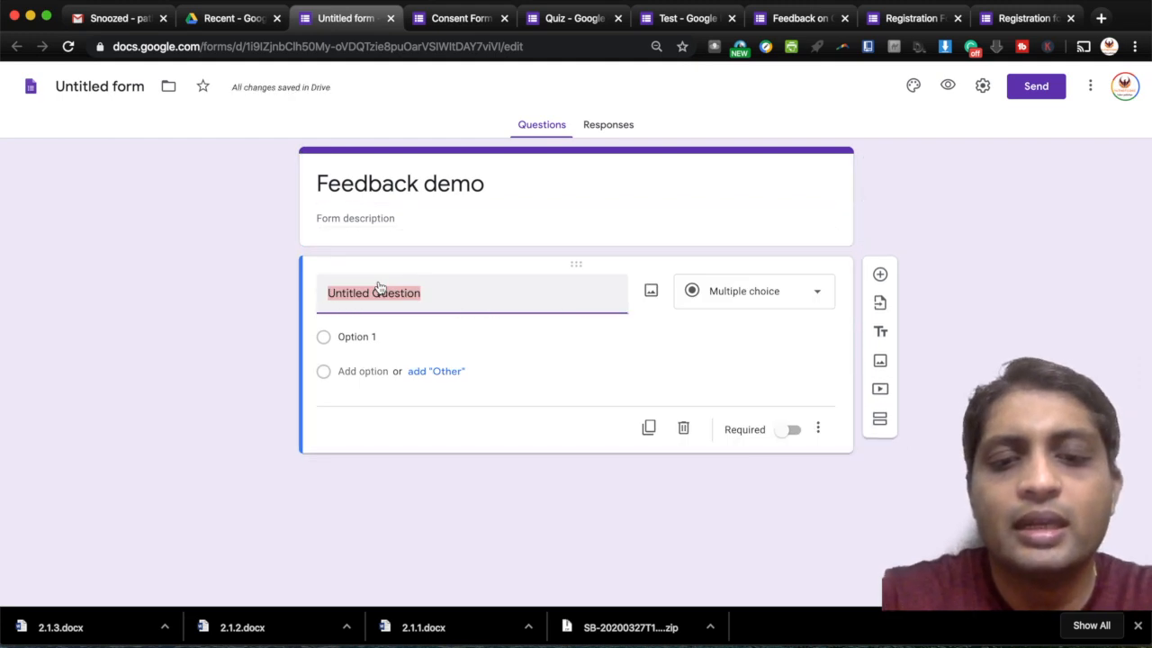
pyautogui.write('Name')
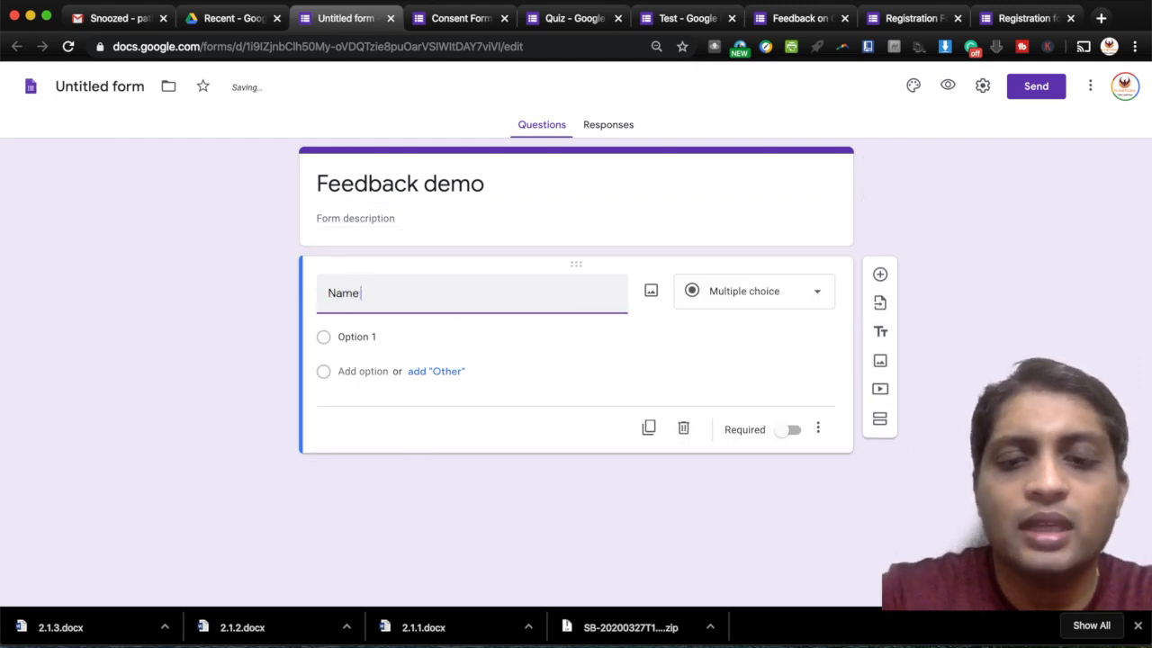
pyautogui.press('BackSpace')
pyautogui.press('BackSpace')
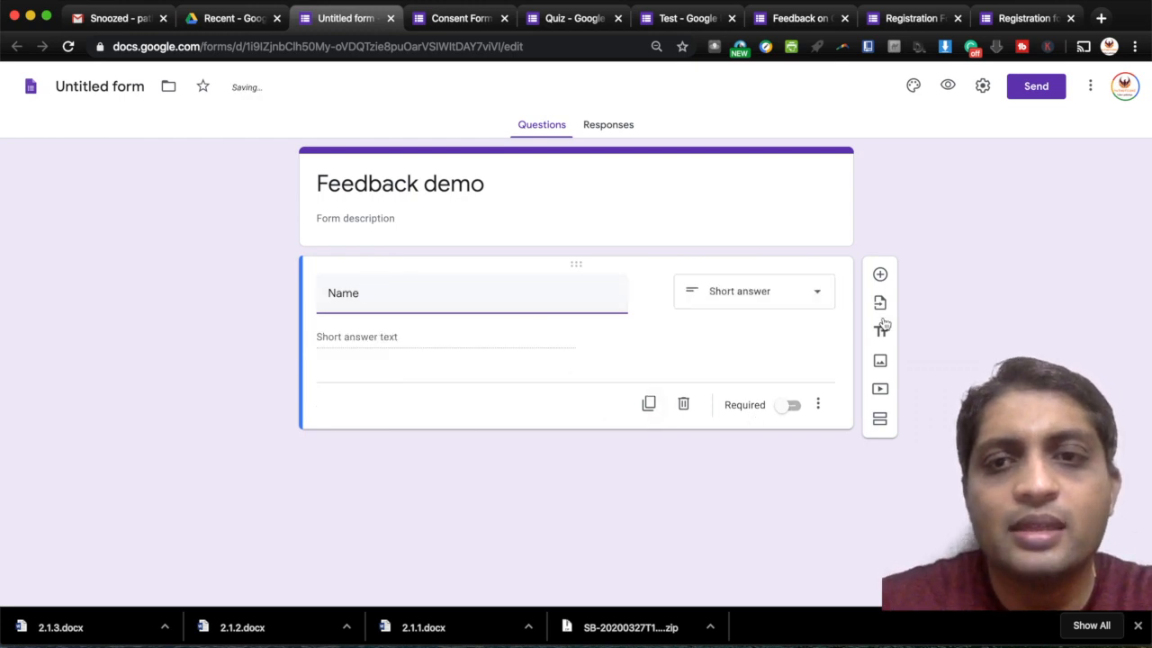
pyautogui.click(880, 273)
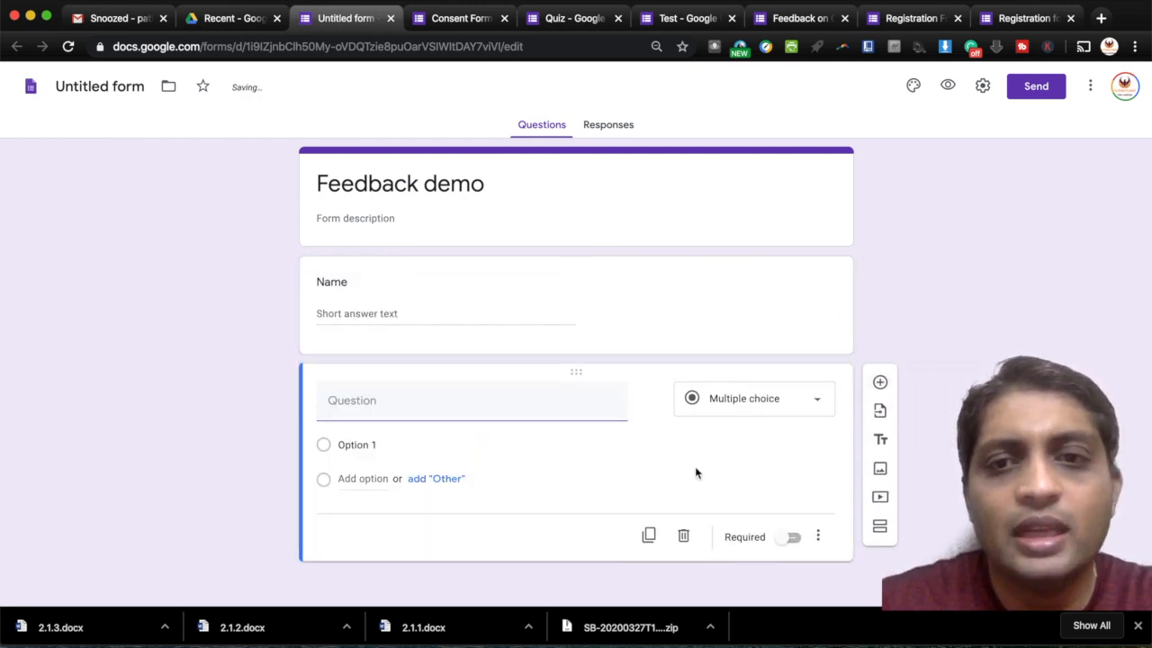
# - Make the second question a multiple choice grid titled 'Rate the quality of my G Forms video'
pyautogui.click(729, 407)
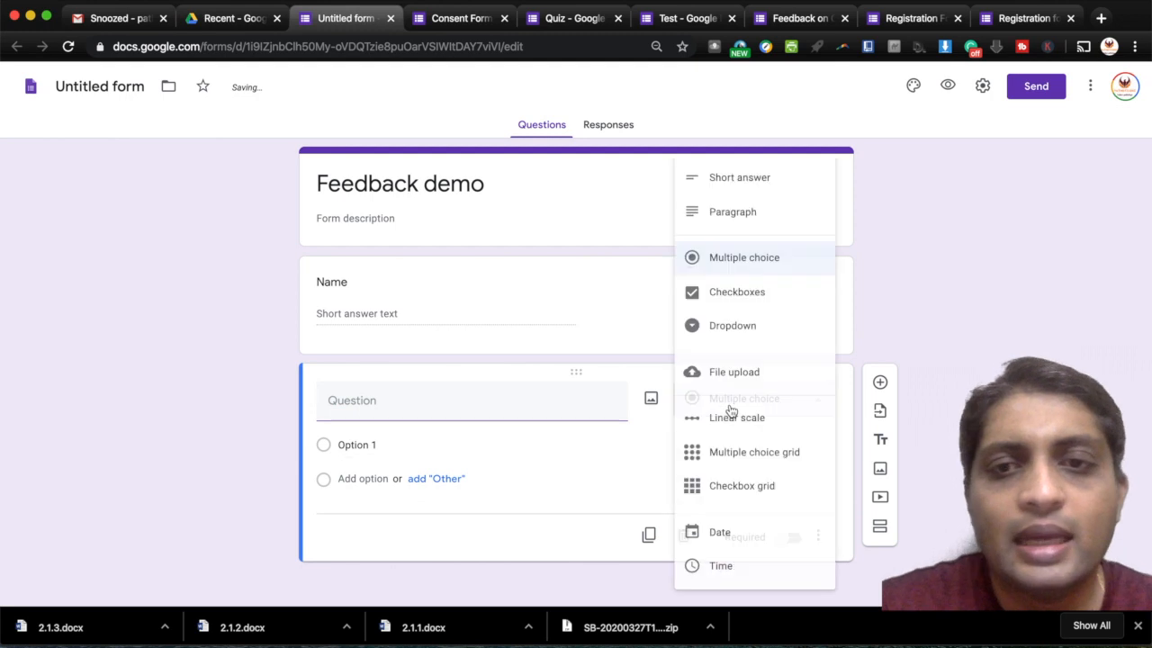
pyautogui.click(755, 465)
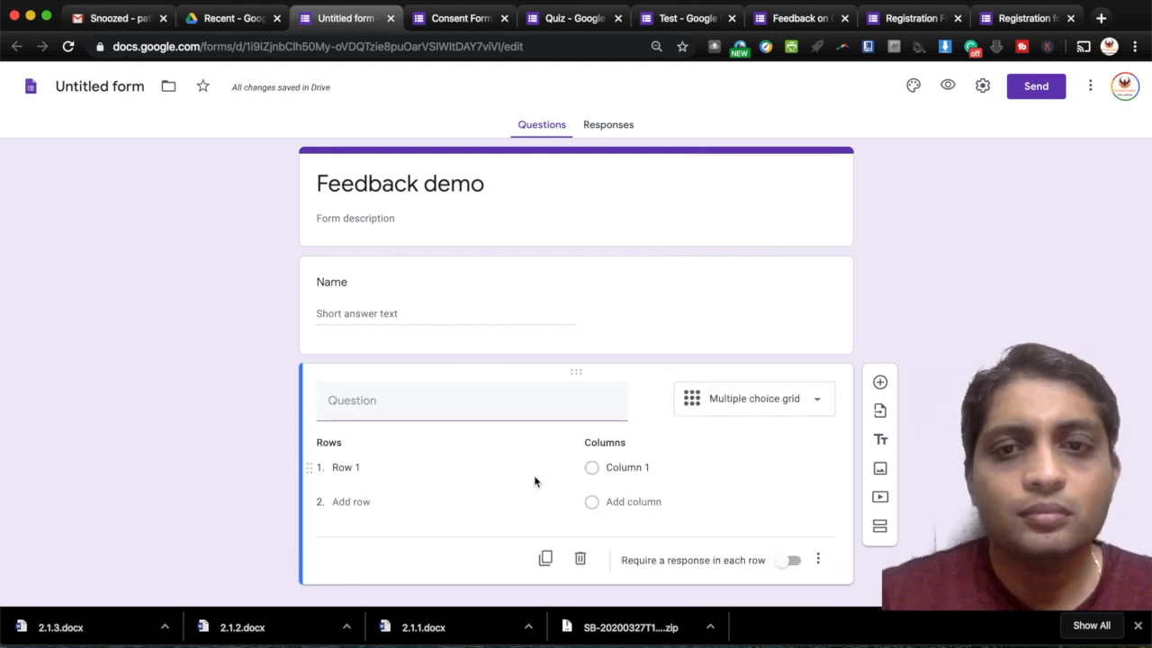
pyautogui.click(409, 404)
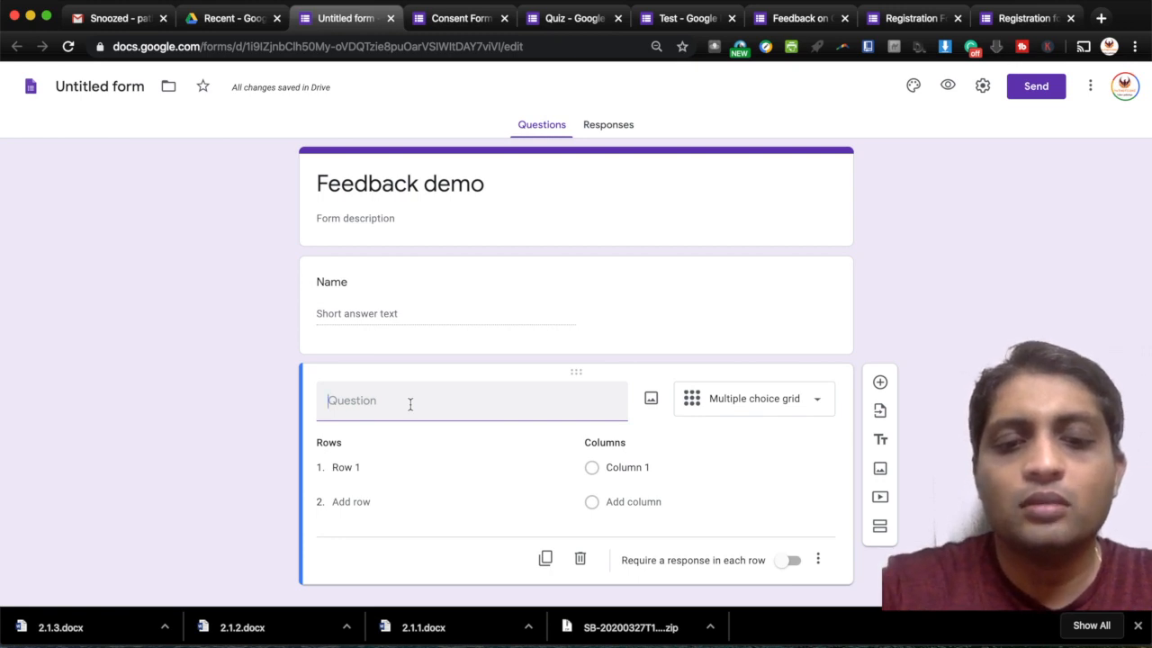
pyautogui.write('q')
pyautogui.press('BackSpace')
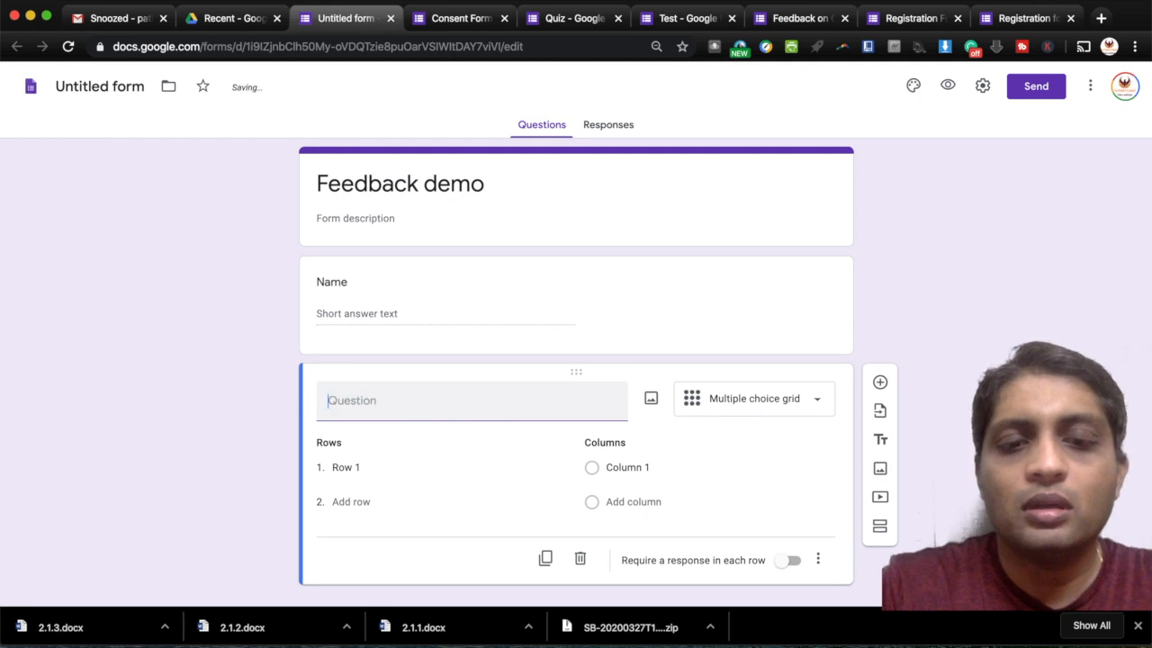
pyautogui.write('Rate thr')
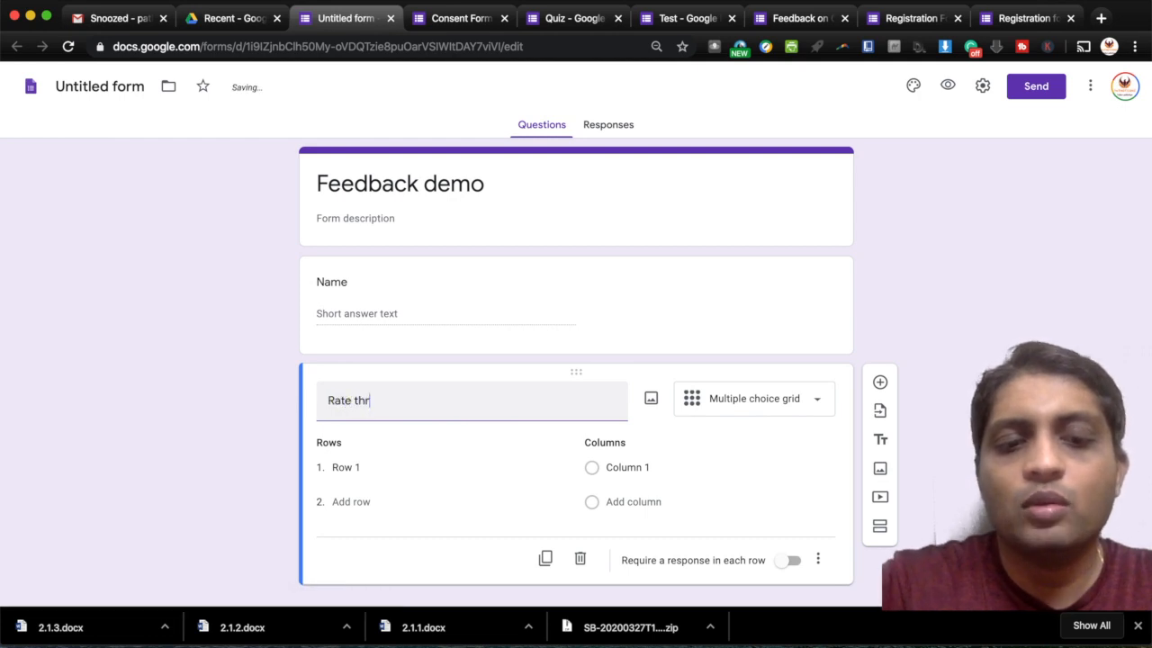
pyautogui.write('e')
pyautogui.press('BackSpace')
pyautogui.press('BackSpace')
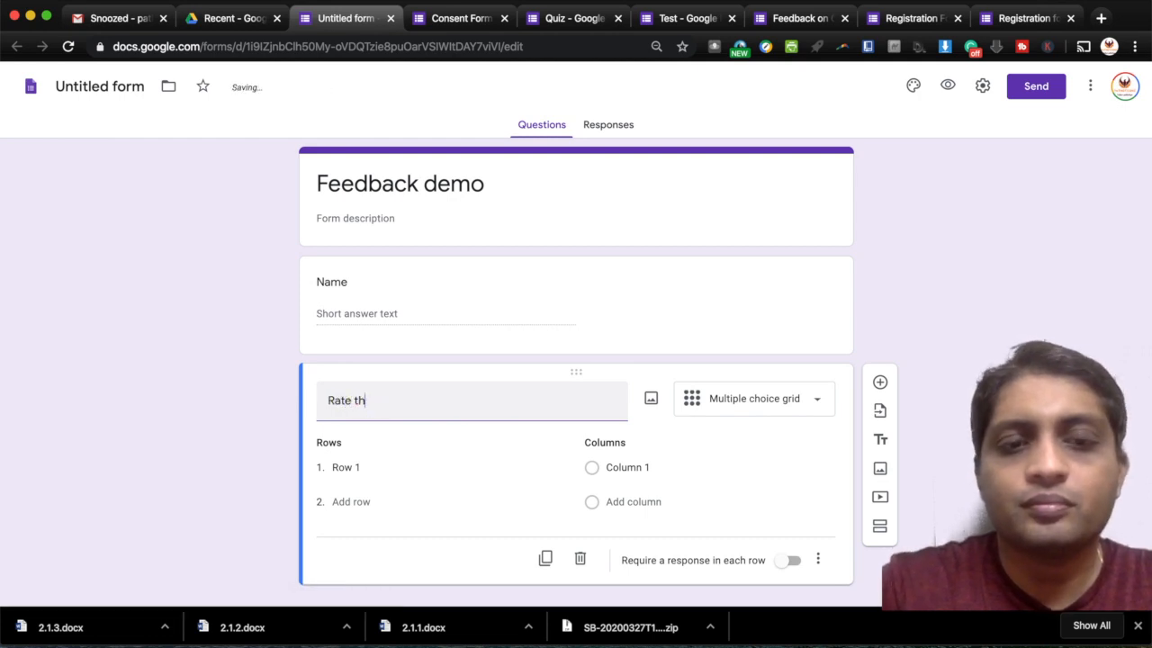
pyautogui.write('e qual')
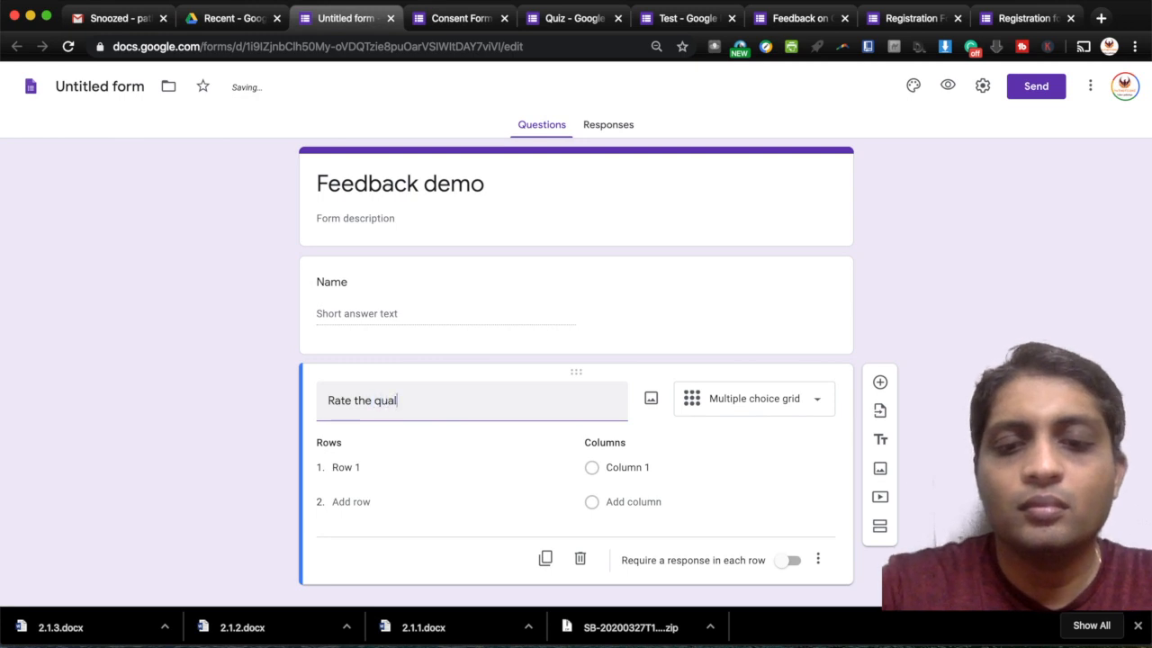
pyautogui.write('ity of ')
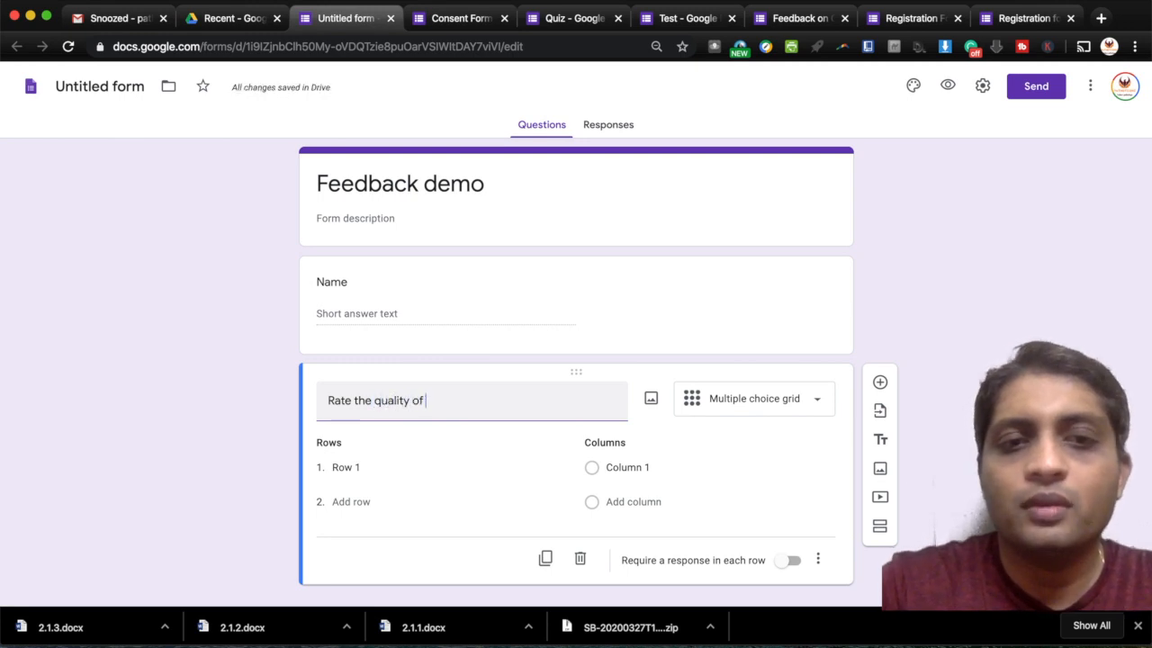
pyautogui.write('my')
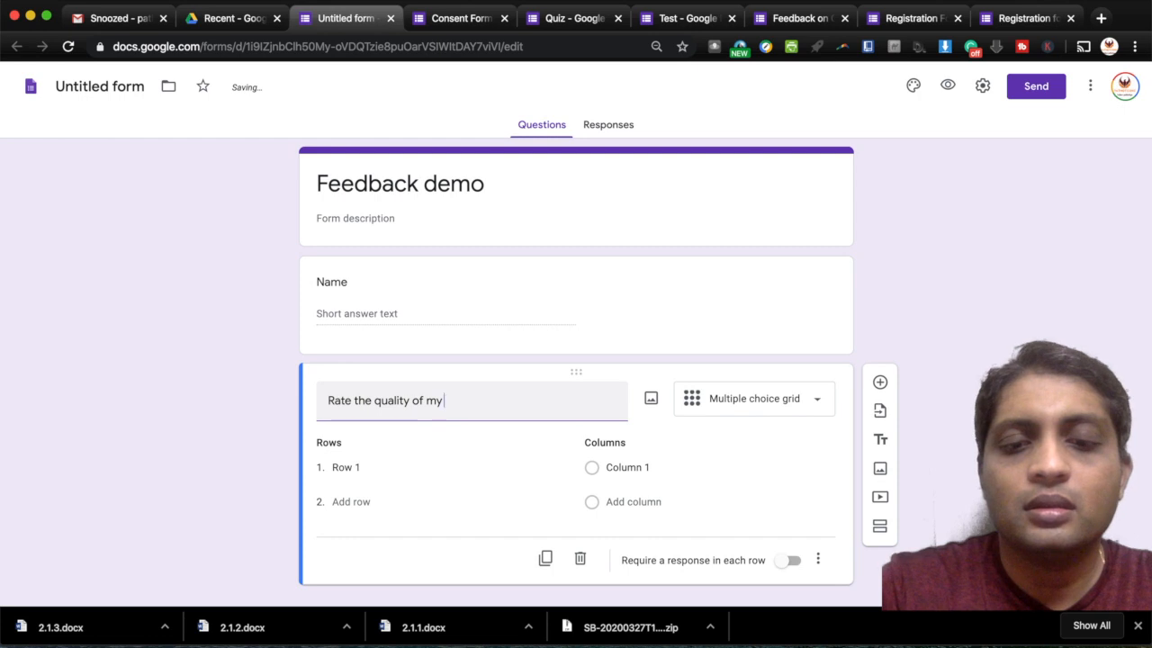
pyautogui.write(' G F')
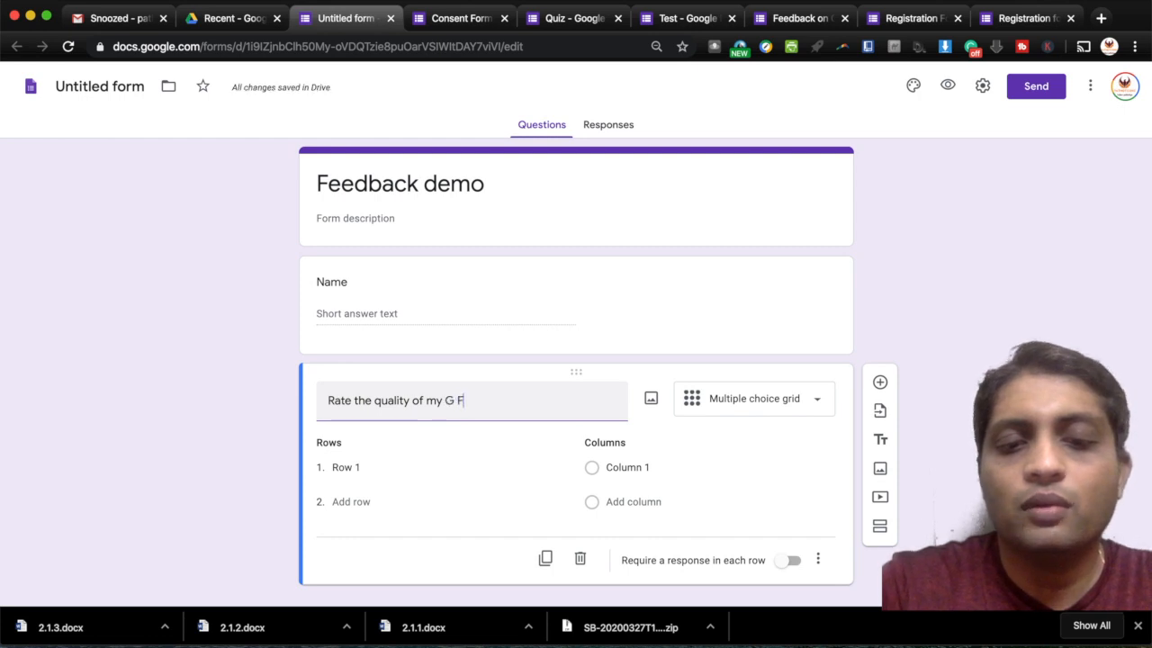
pyautogui.write('orms')
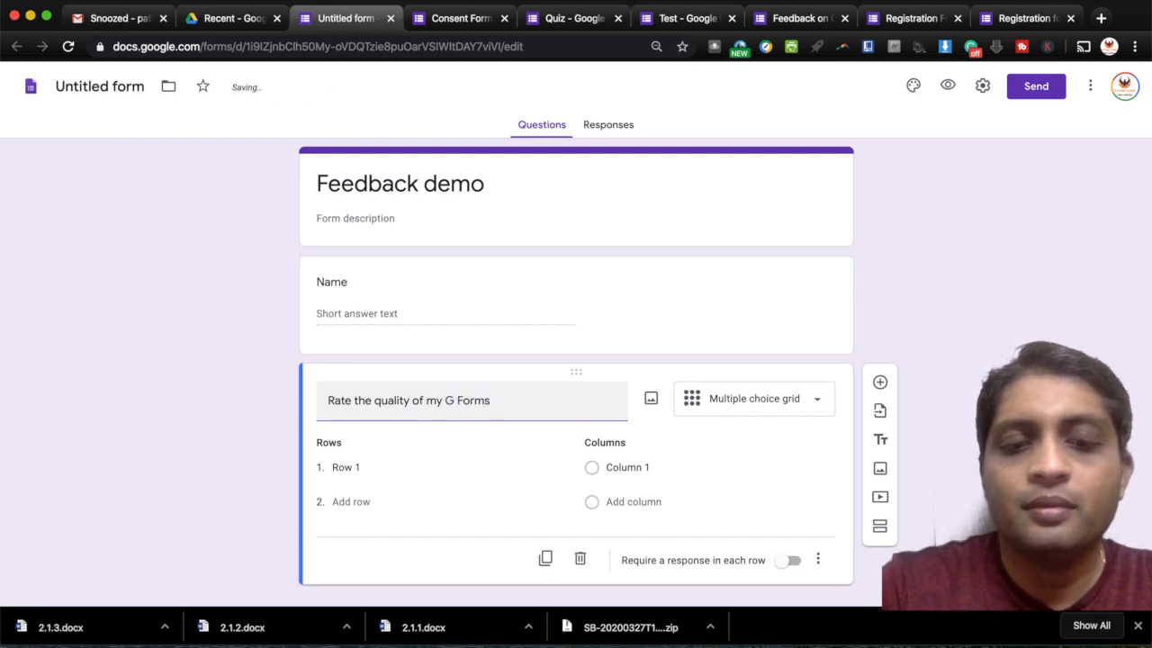
pyautogui.write(' video')
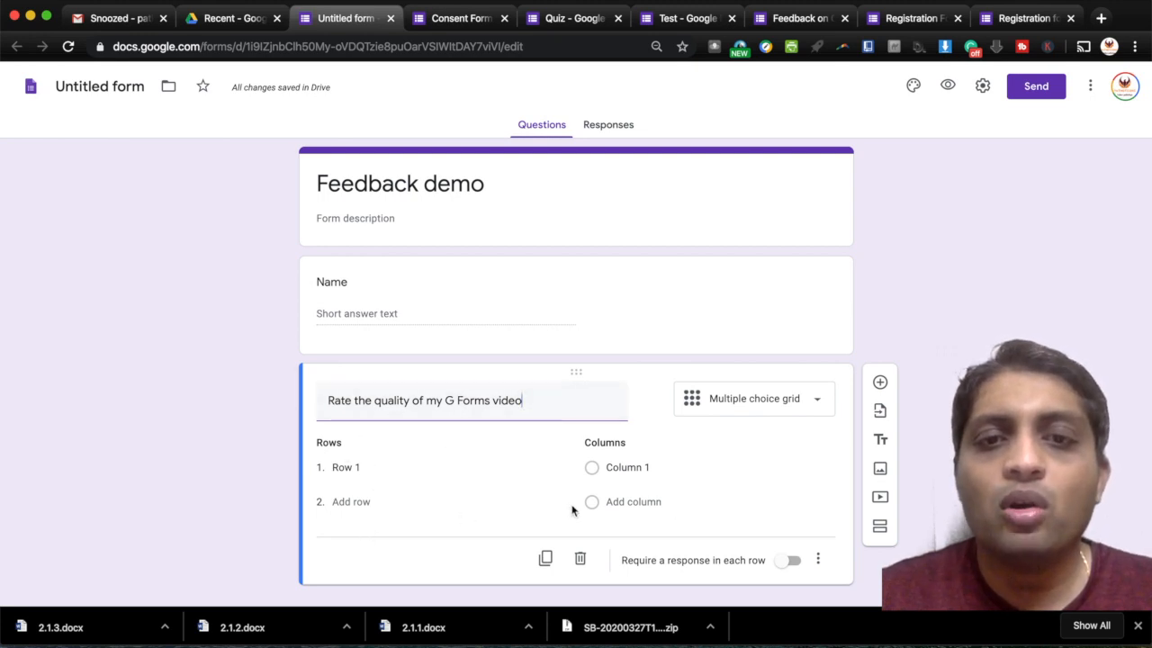
pyautogui.click(359, 465)
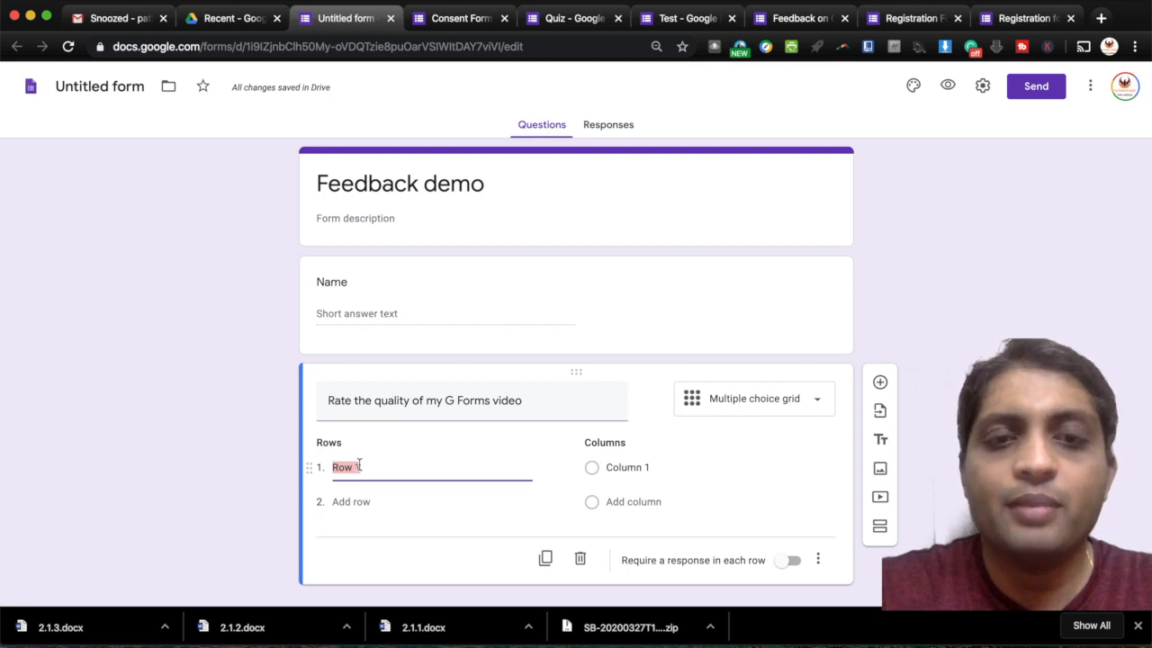
# - Fill in the grid rows Audio, Voice modulation and Video Quality
pyautogui.write('Audio')
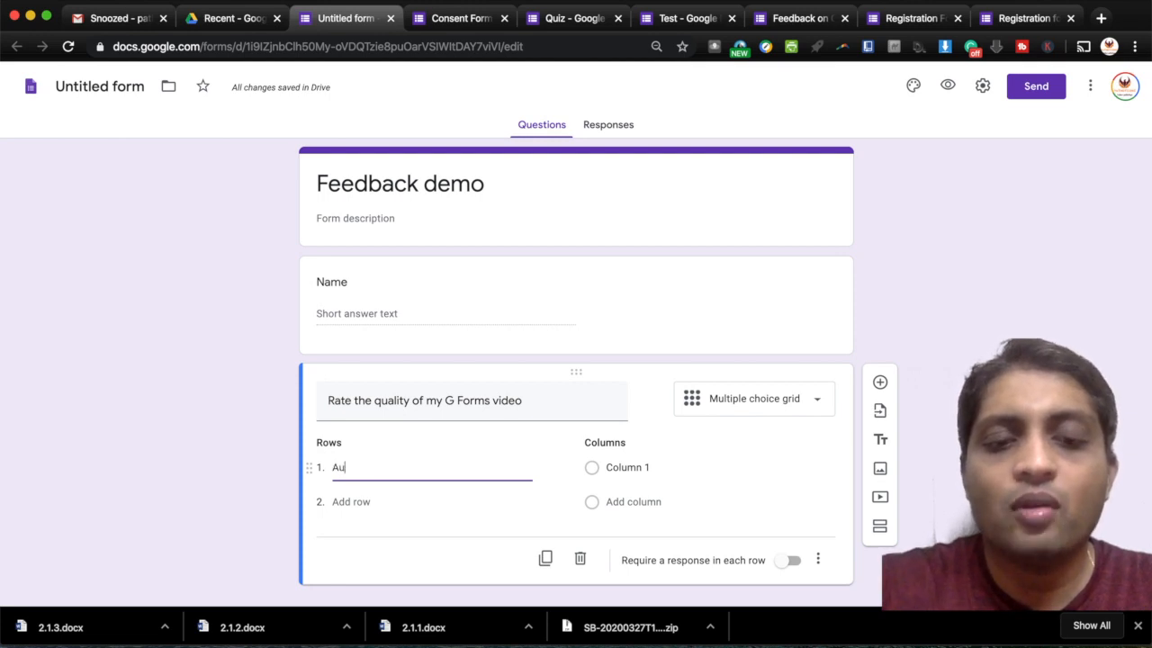
pyautogui.click(358, 504)
pyautogui.write('Voice m')
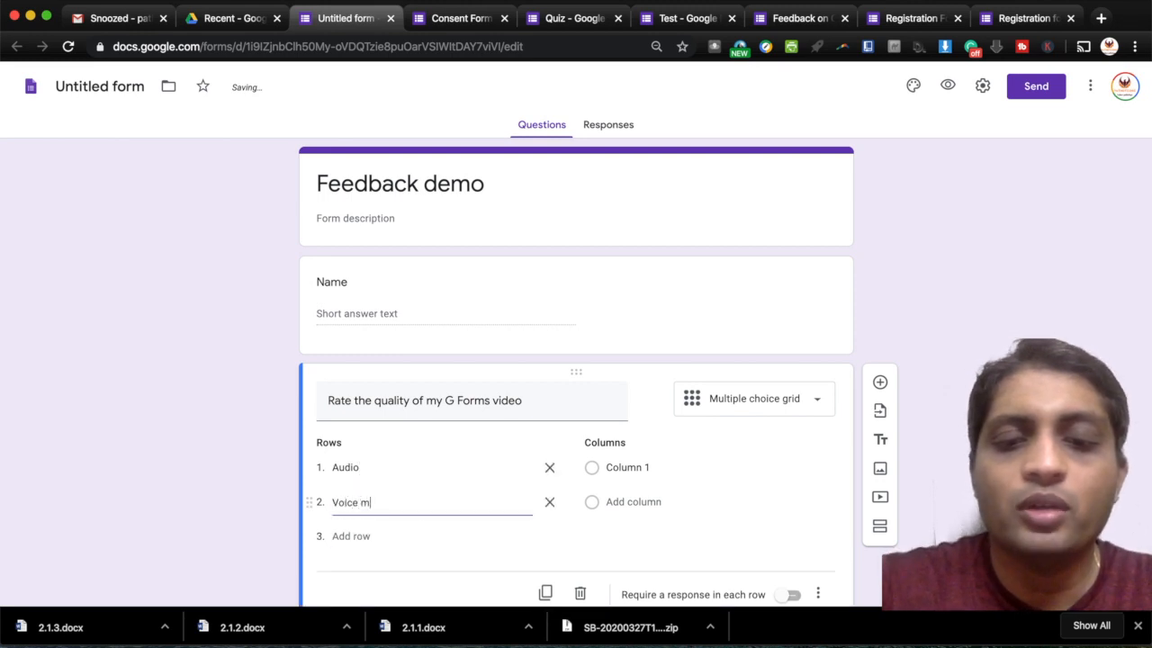
pyautogui.write('odula')
pyautogui.click(362, 570)
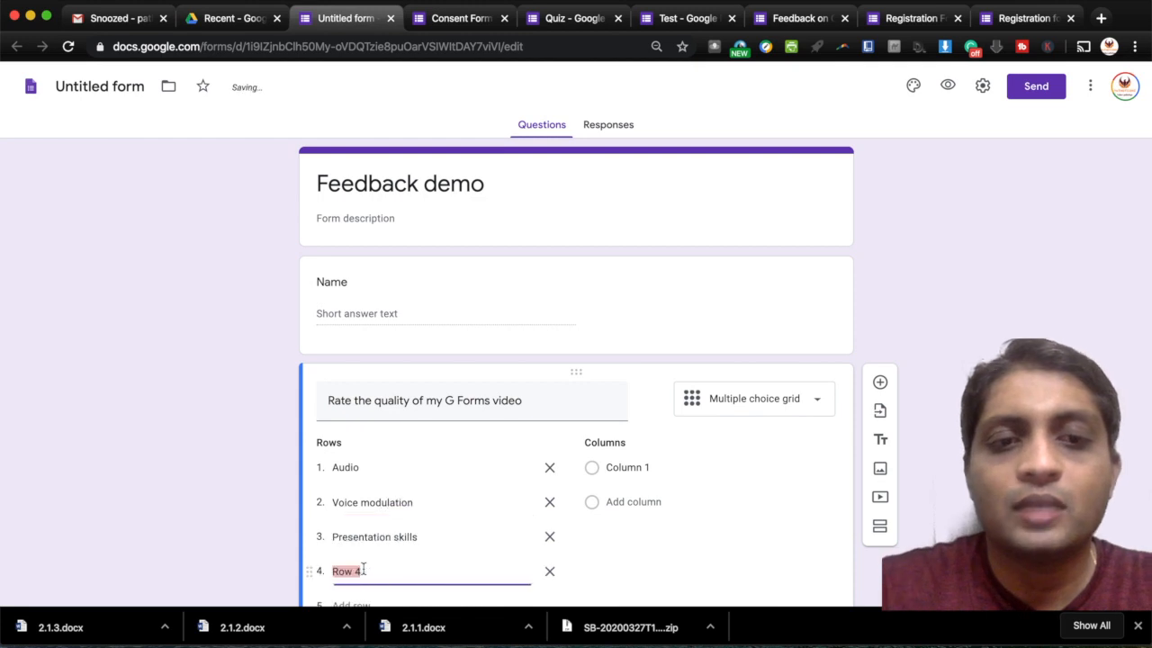
pyautogui.write('V')
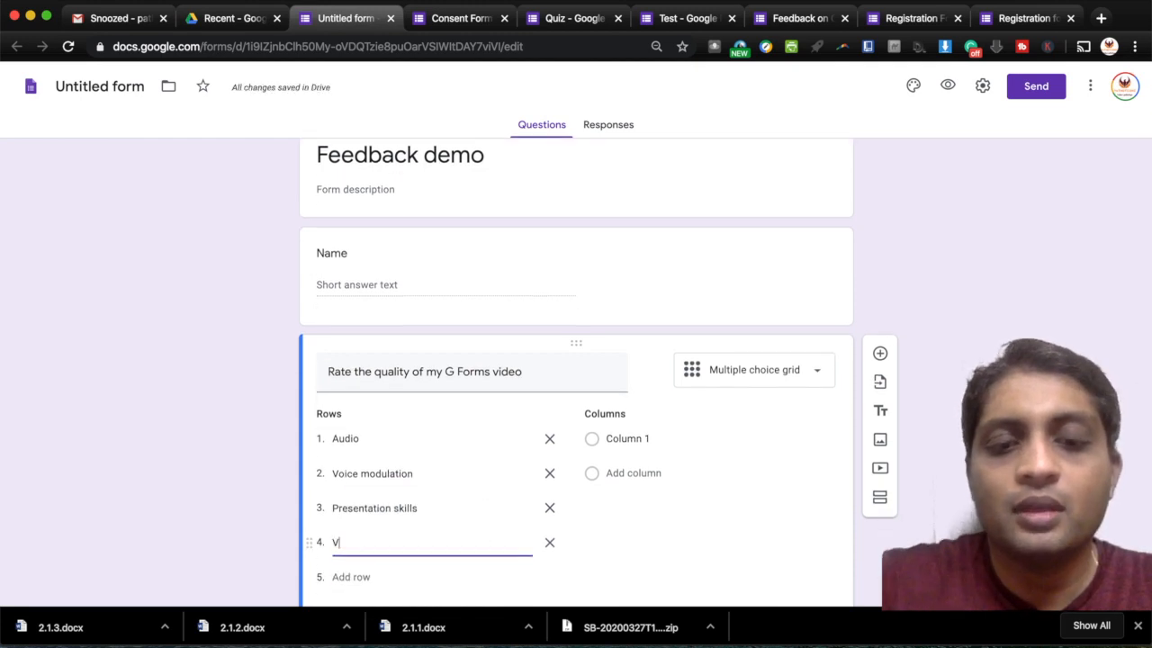
pyautogui.write('ideo ')
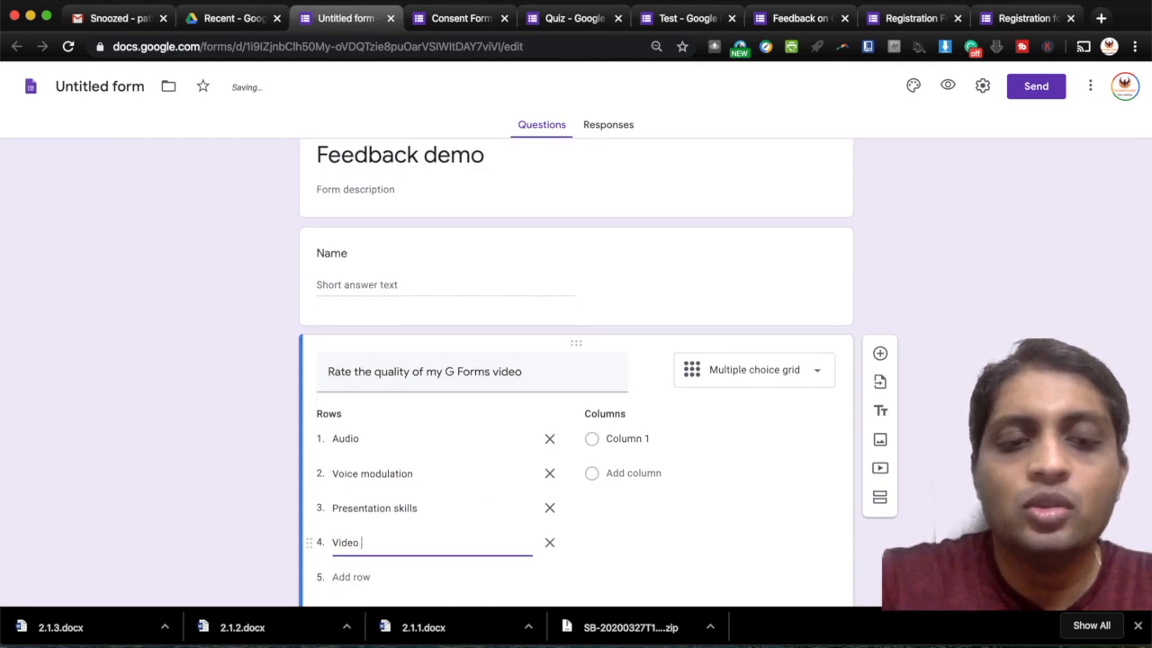
pyautogui.write('Quality')
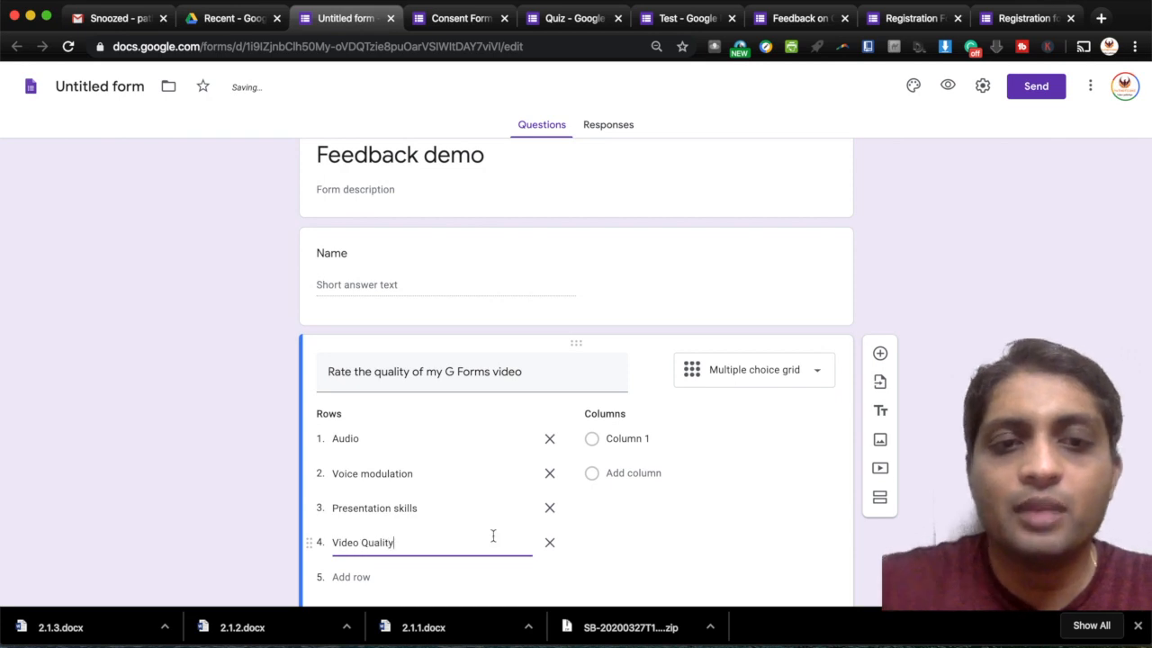
# - Set the grid's rating columns to Good, Average and Bad
pyautogui.click(632, 438)
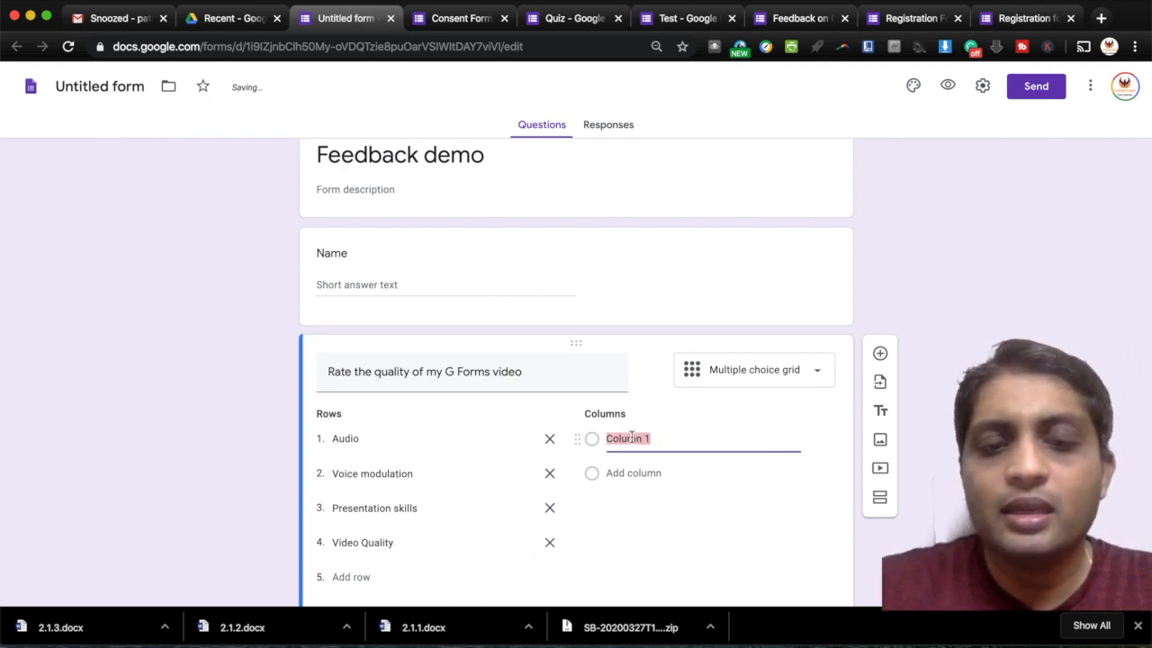
pyautogui.write('Good')
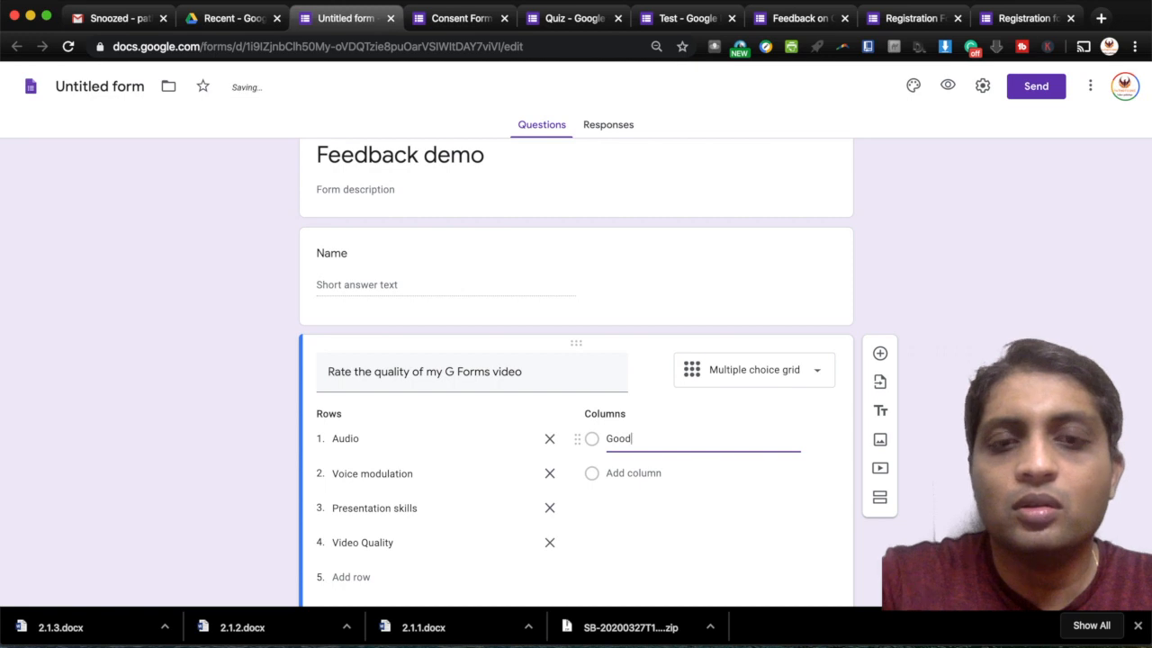
pyautogui.click(633, 469)
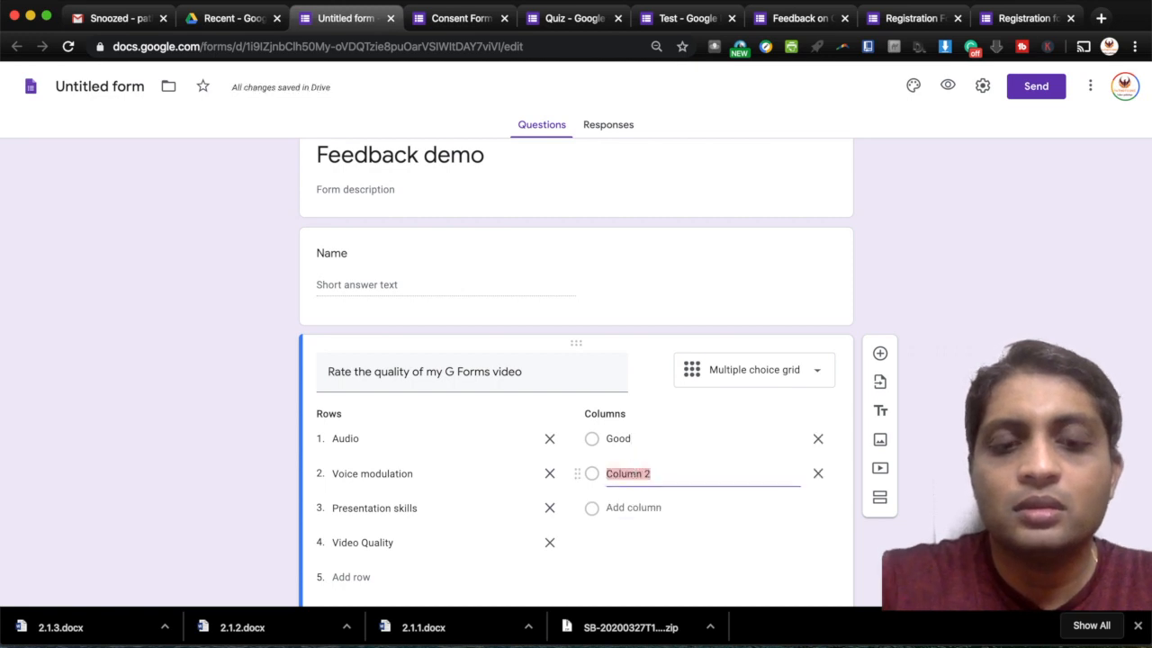
pyautogui.write('Average')
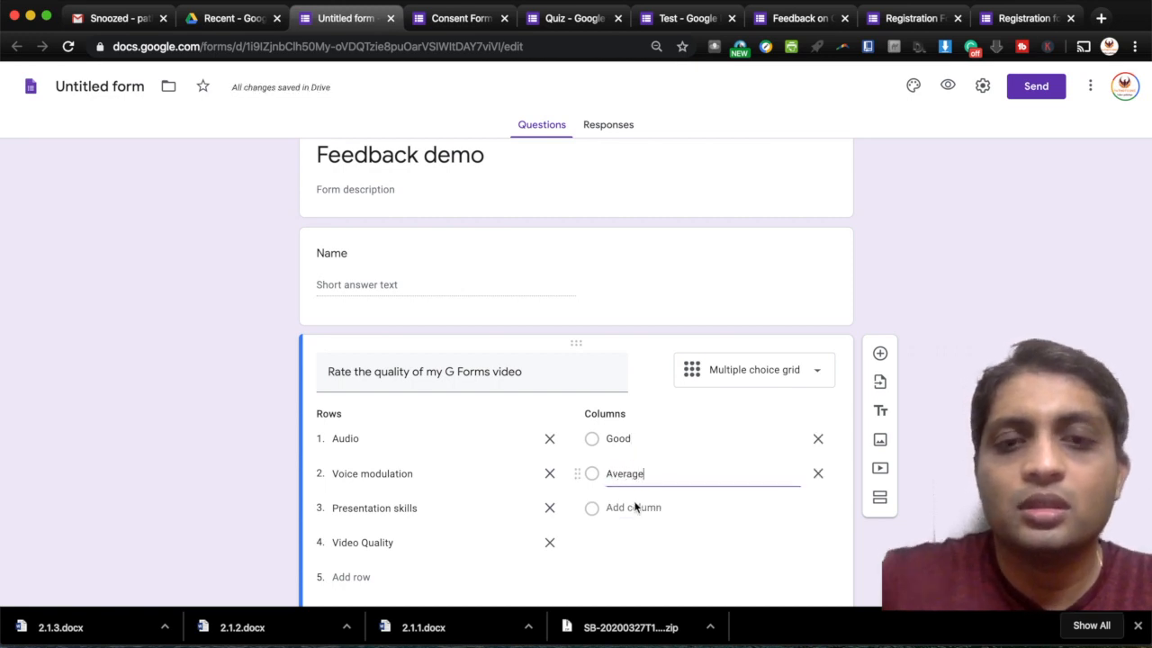
pyautogui.click(635, 508)
pyautogui.write('Bad')
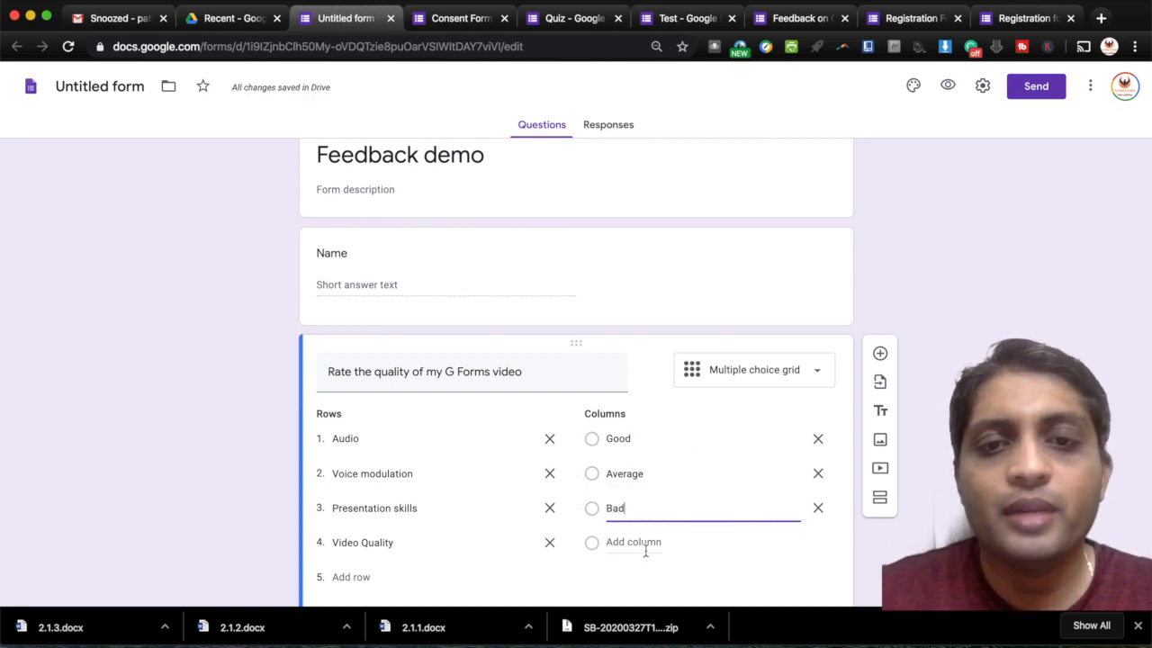
pyautogui.scroll(-2, 648, 550)
pyautogui.scroll(-2, 651, 546)
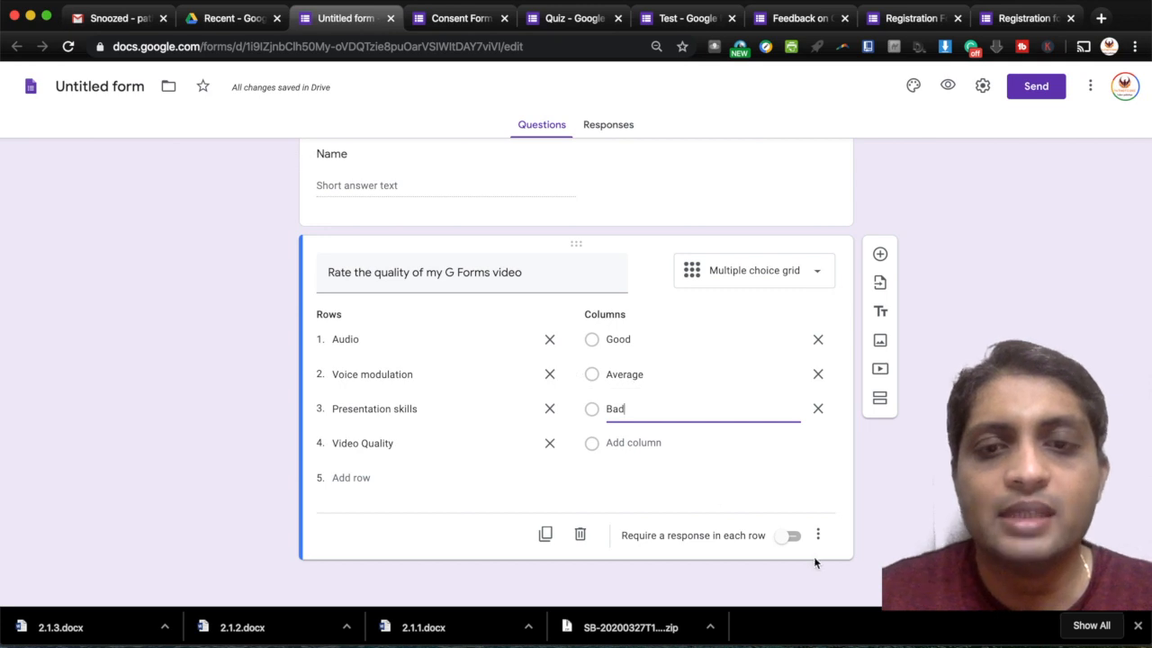
# - Add a third question titled 'areas of Improvement' below the rating grid
pyautogui.click(880, 257)
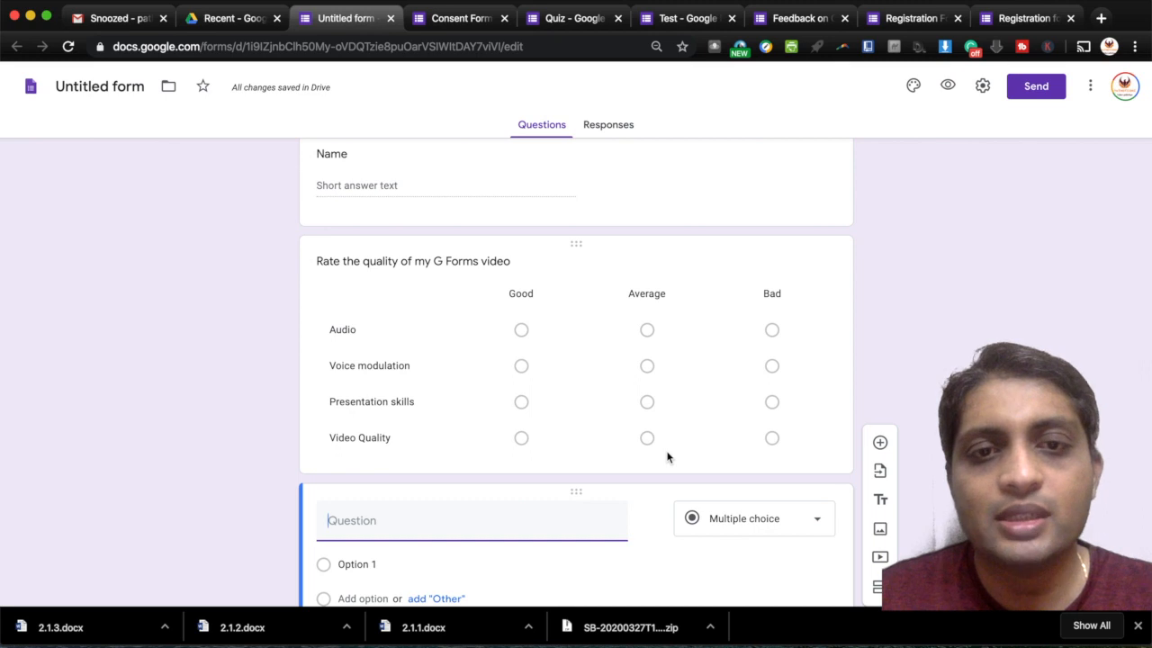
pyautogui.scroll(-1, 666, 457)
pyautogui.scroll(-1, 666, 455)
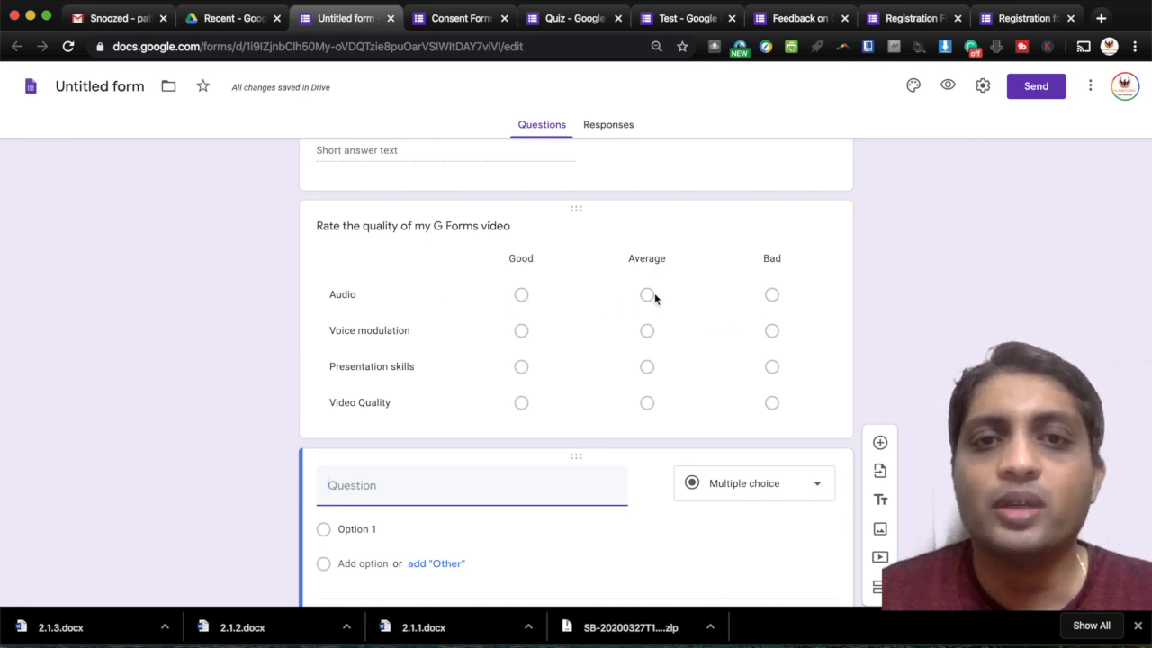
pyautogui.click(752, 483)
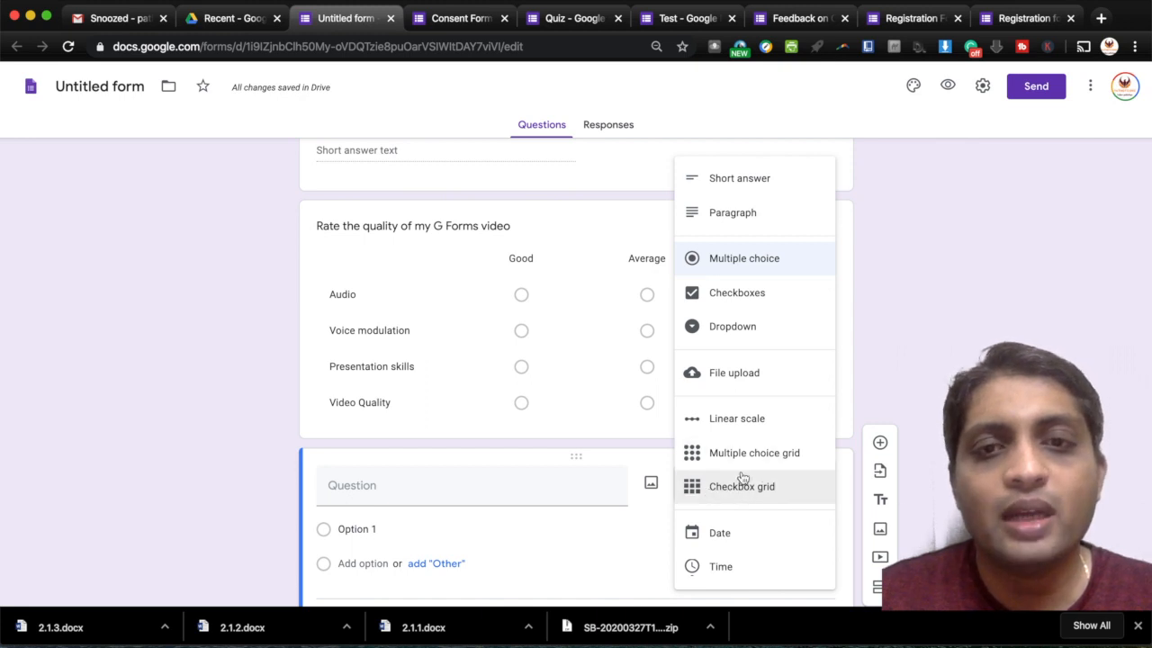
pyautogui.click(462, 504)
pyautogui.click(464, 498)
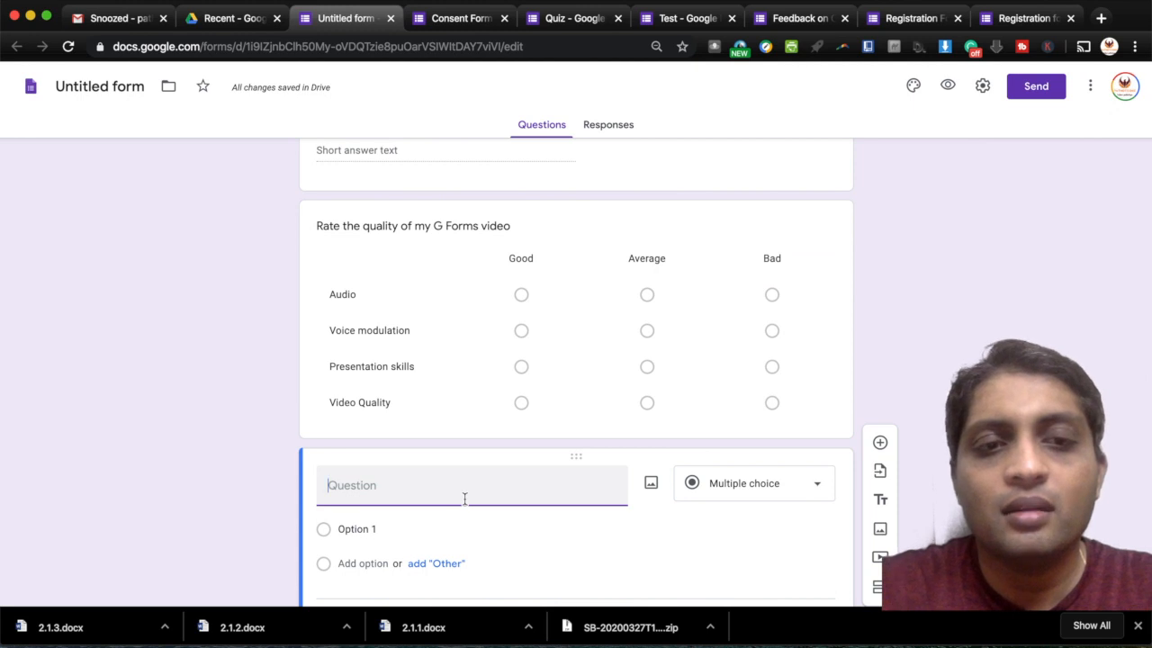
pyautogui.write('are')
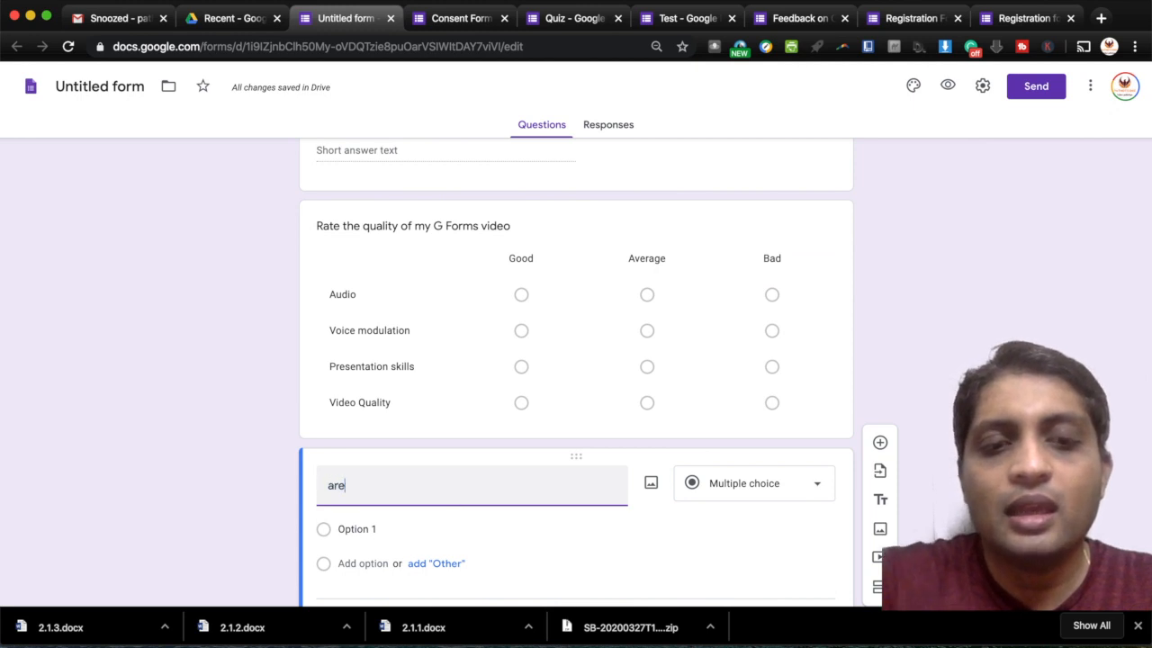
pyautogui.write('as of')
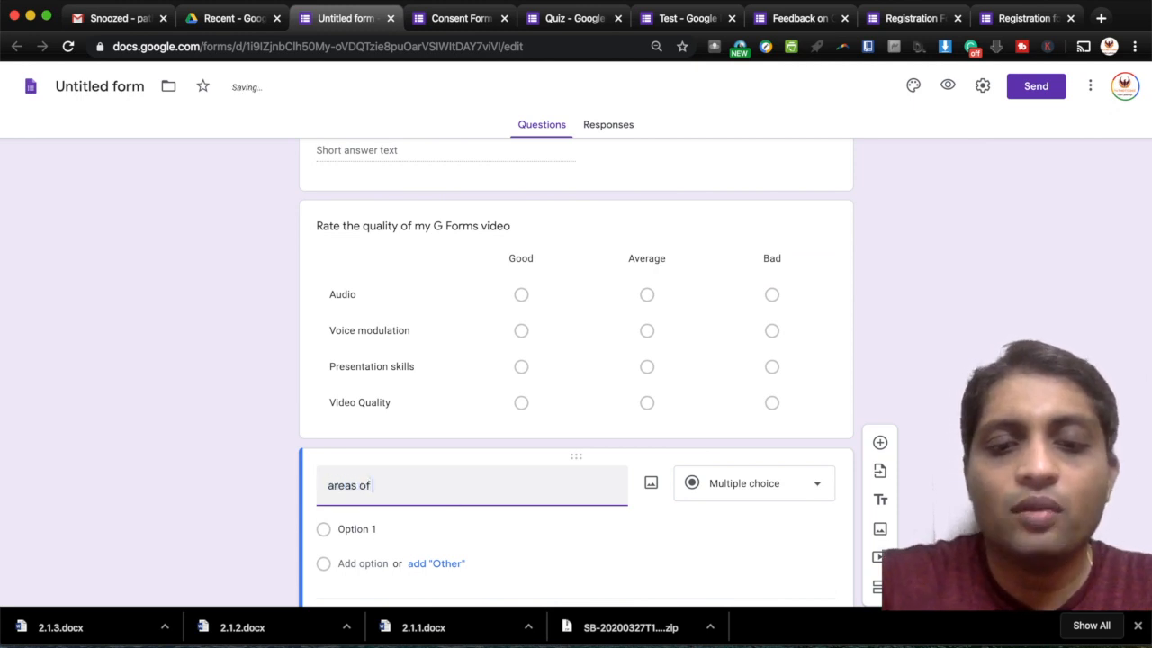
pyautogui.write(' Impro')
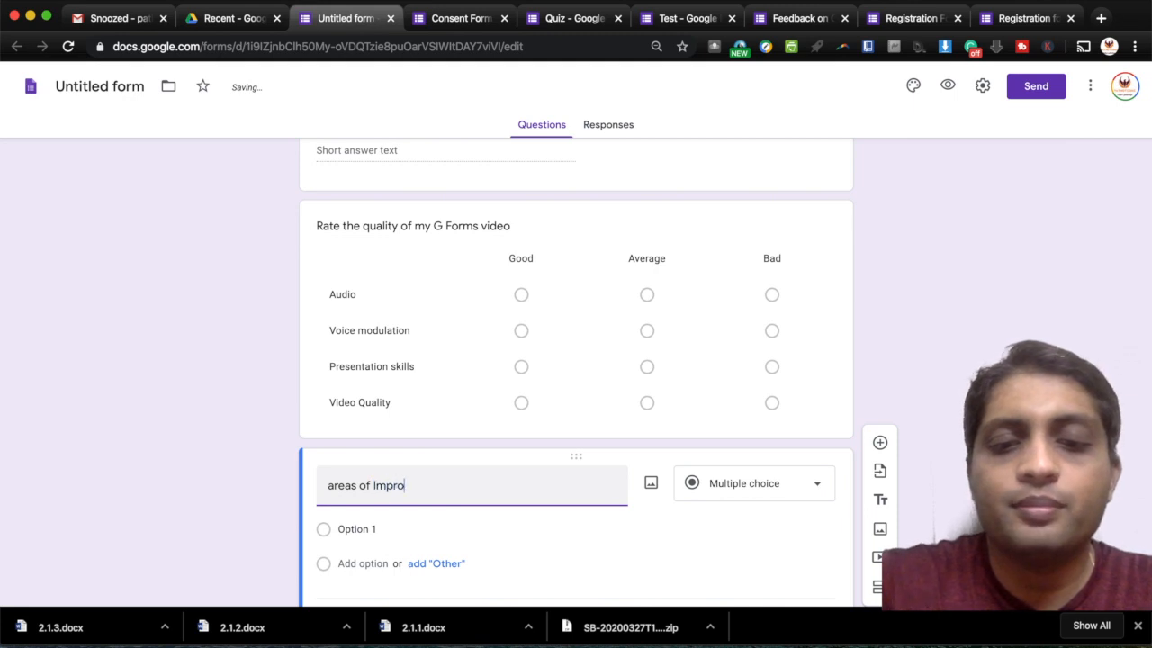
pyautogui.write('vemen')
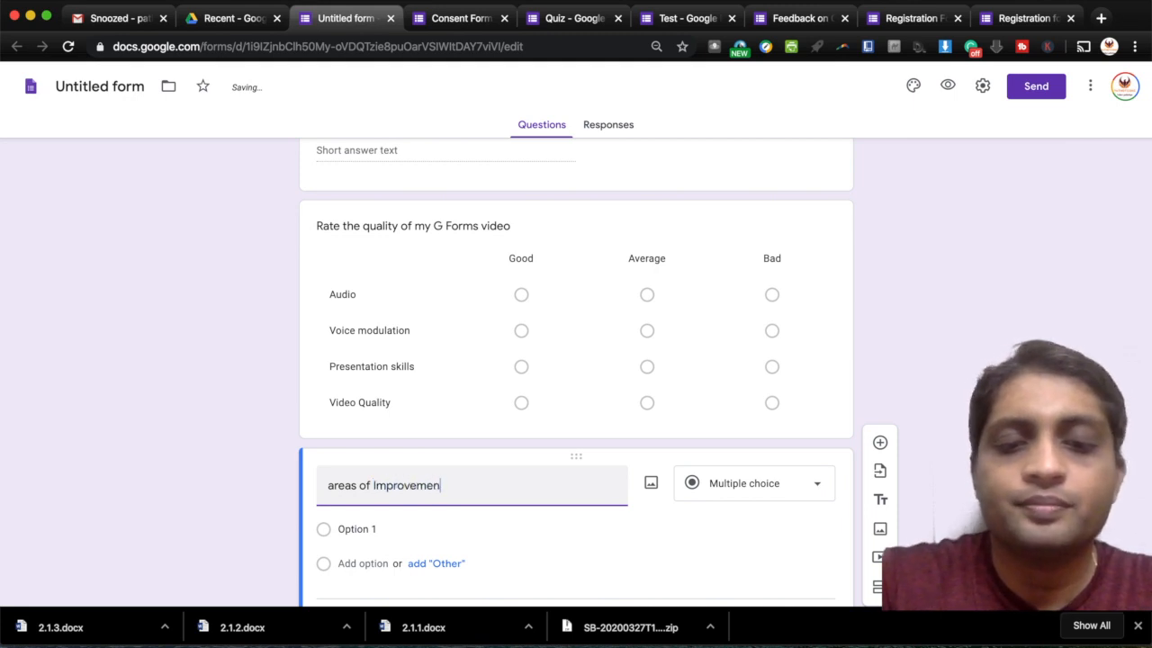
pyautogui.write('t')
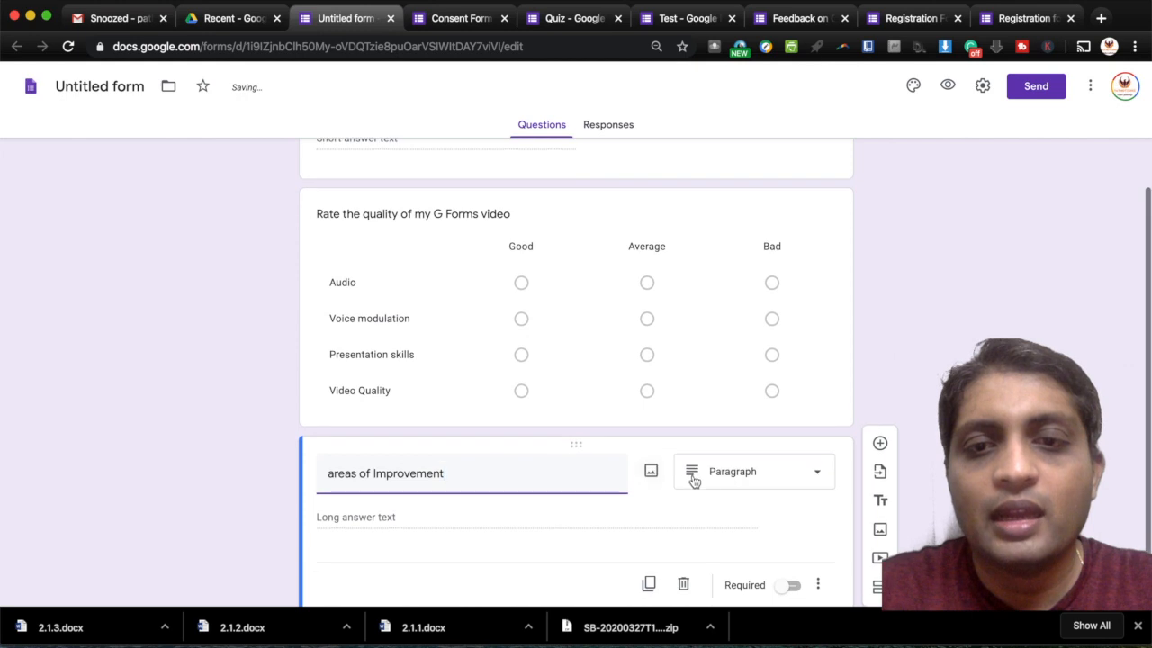
pyautogui.click(698, 480)
# - Turn 'areas of Improvement' into a checkbox grid with rows Audio and Presentation
pyautogui.click(727, 488)
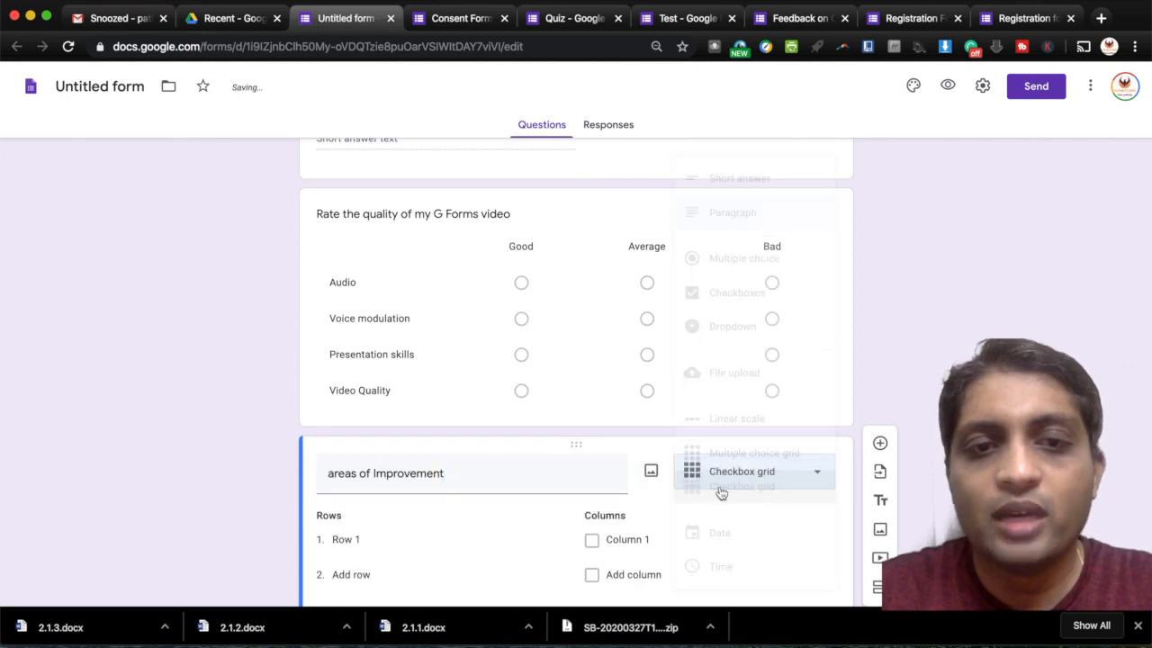
pyautogui.click(390, 449)
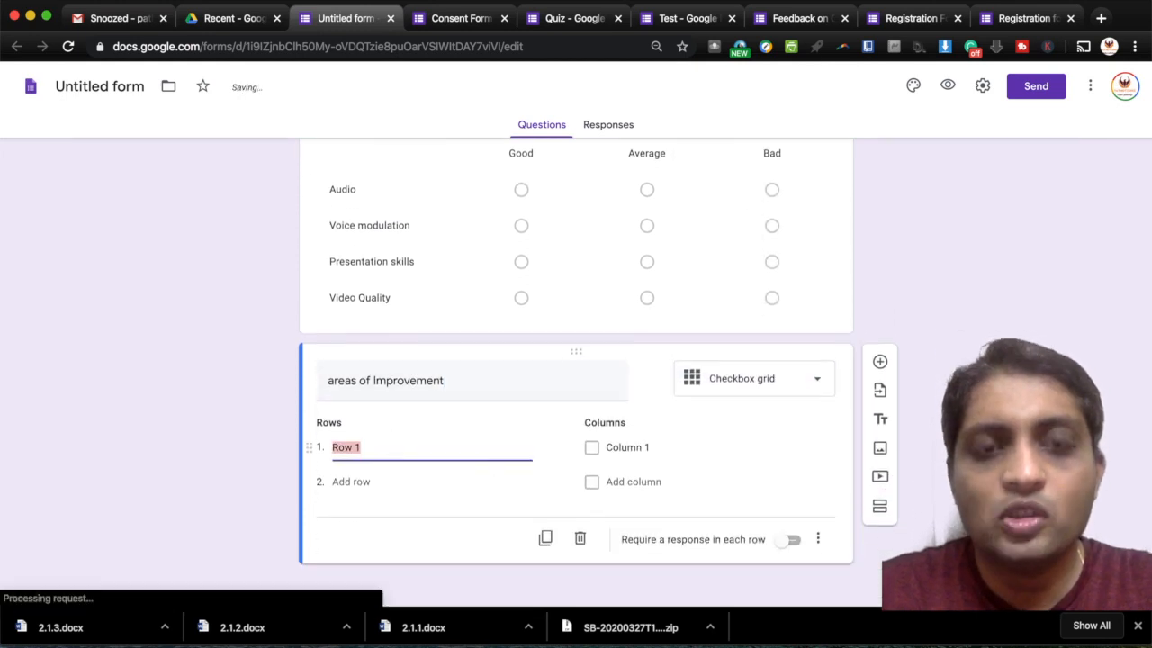
pyautogui.write('Auf')
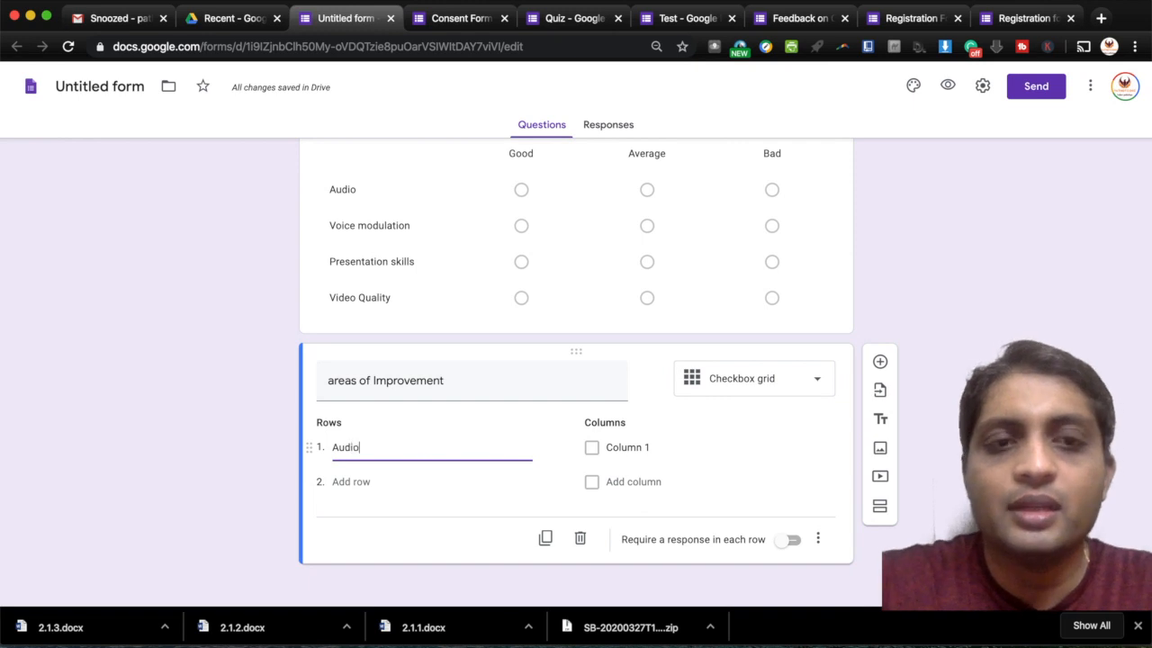
pyautogui.click(379, 480)
pyautogui.click(333, 485)
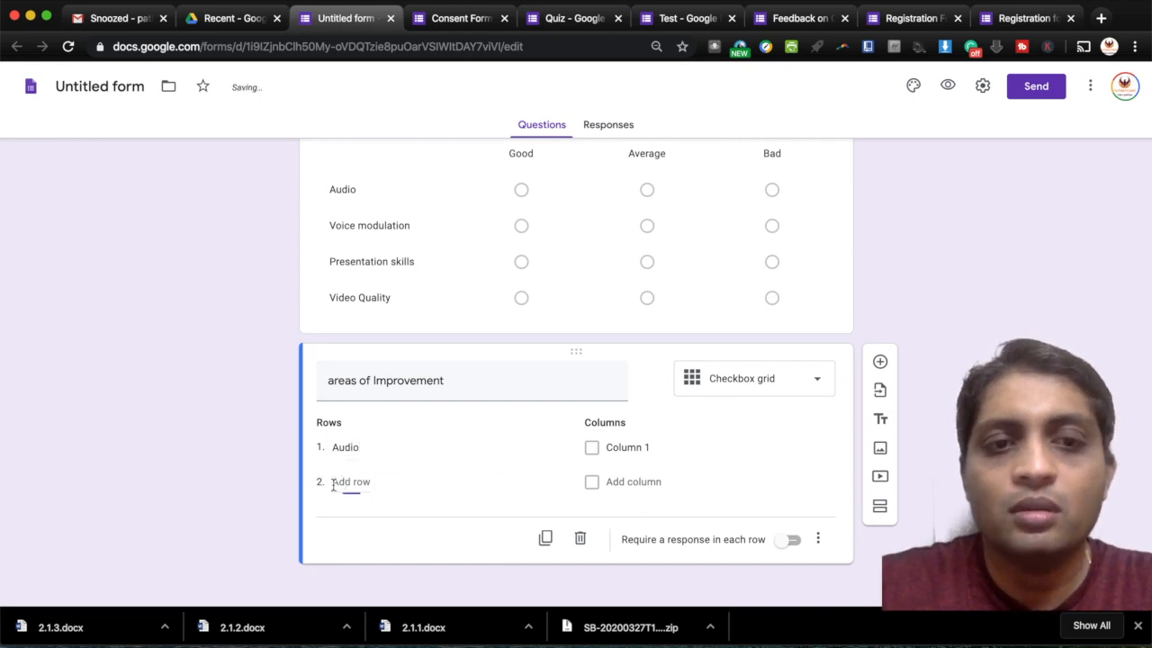
pyautogui.write('Prese')
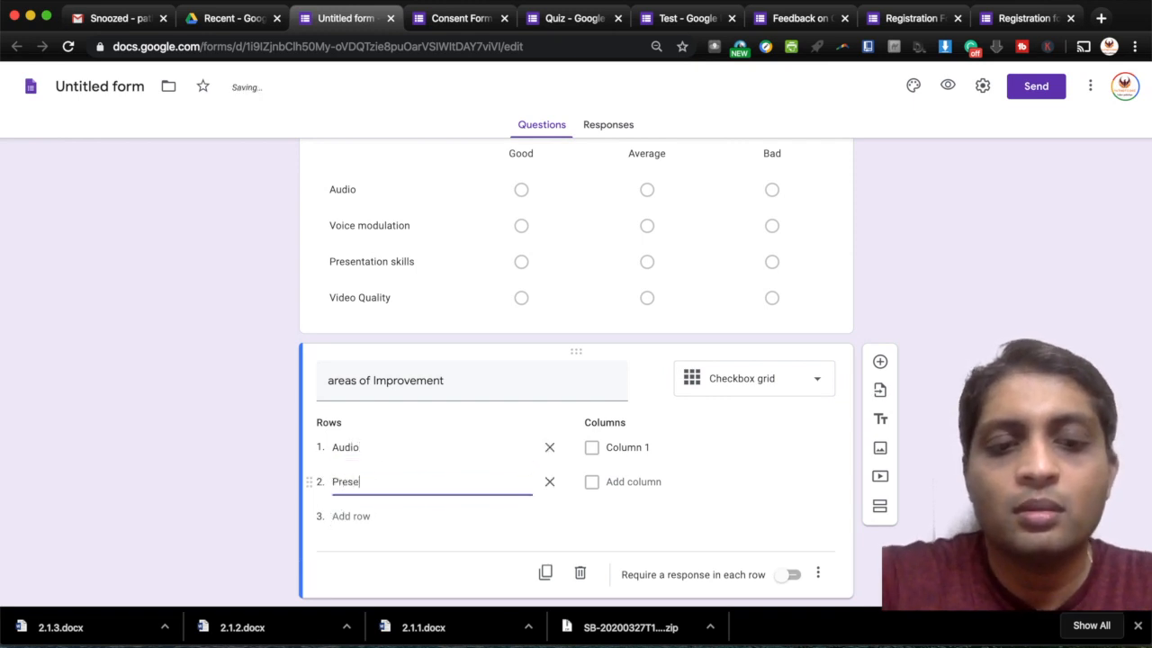
pyautogui.write('ntation')
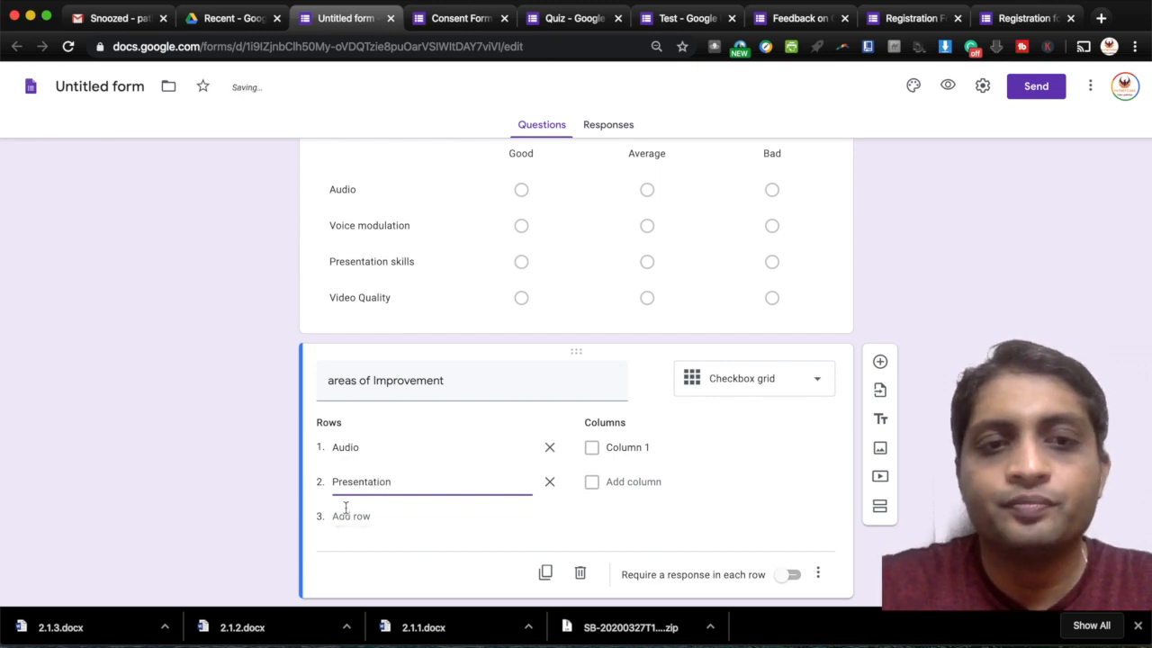
pyautogui.click(346, 511)
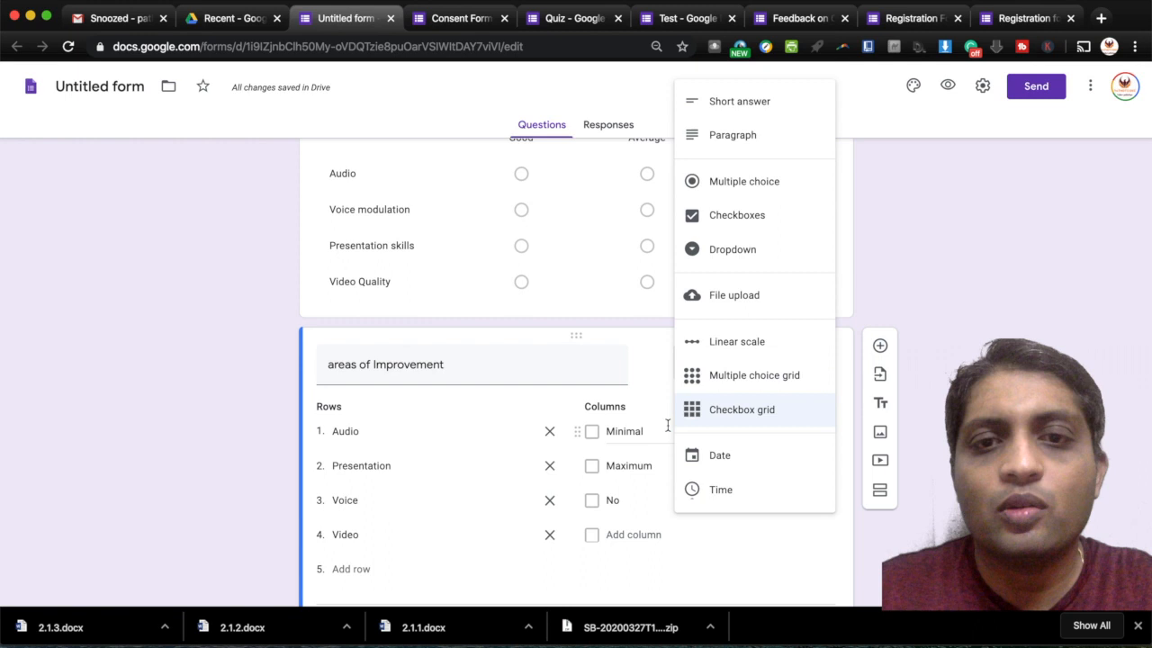
# - Name the grid columns G Forms, Youtube Vide and All, then add a new question below
pyautogui.click(656, 430)
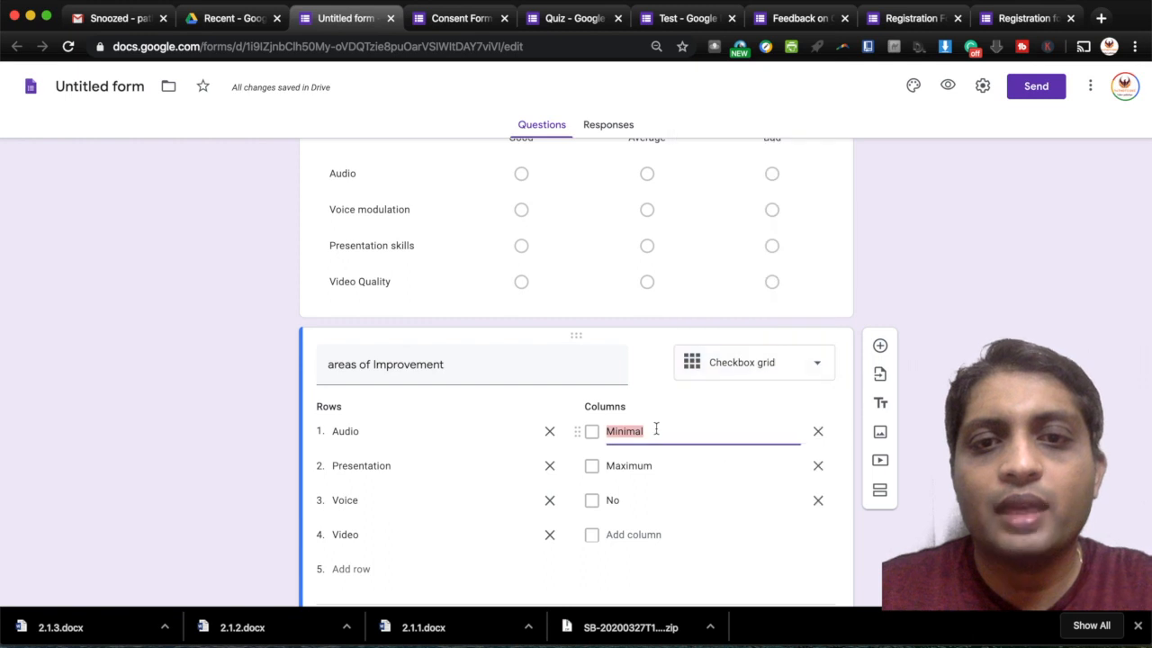
pyautogui.write('G F')
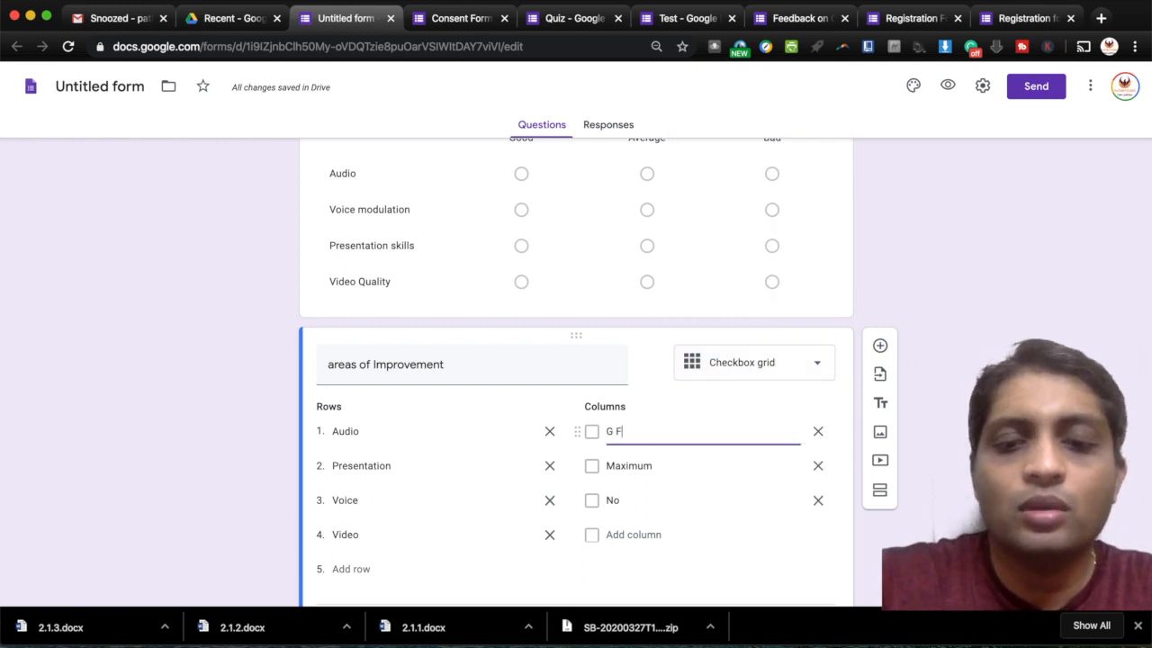
pyautogui.write('orms')
pyautogui.doubleClick(651, 466)
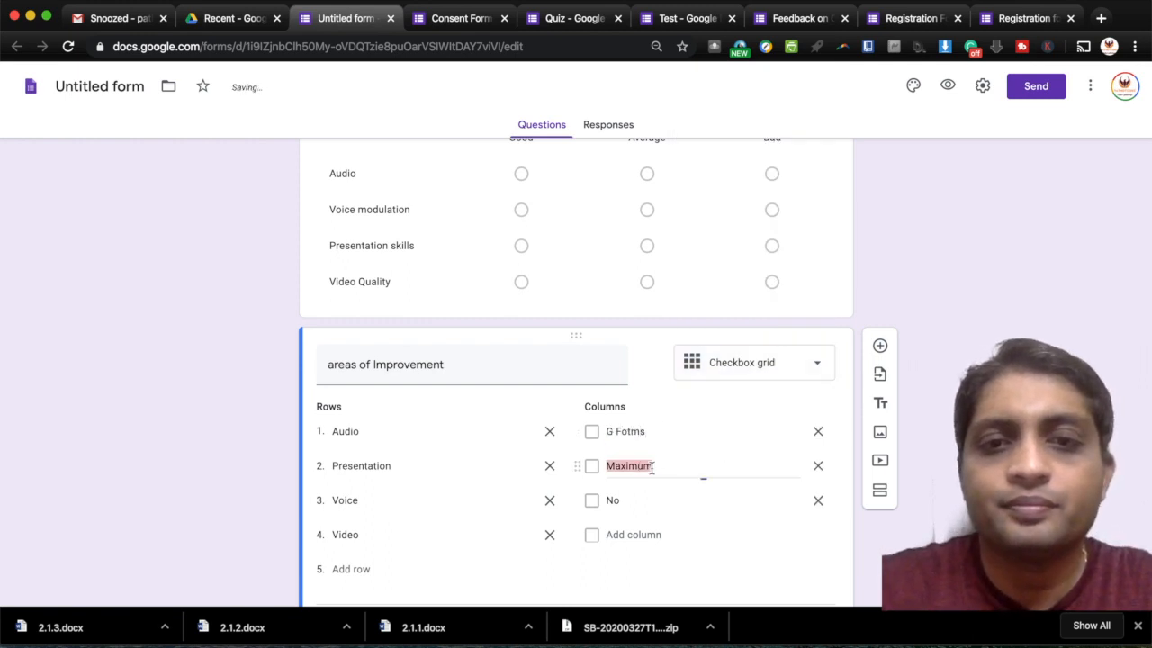
pyautogui.tripleClick(631, 430)
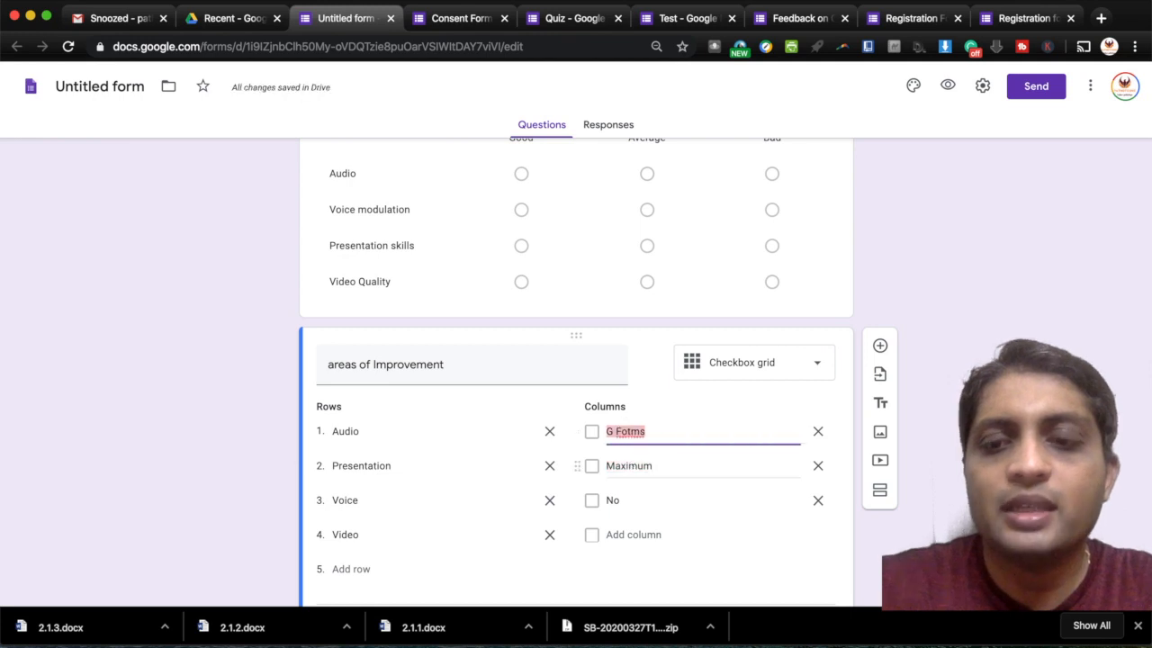
pyautogui.press('BackSpace')
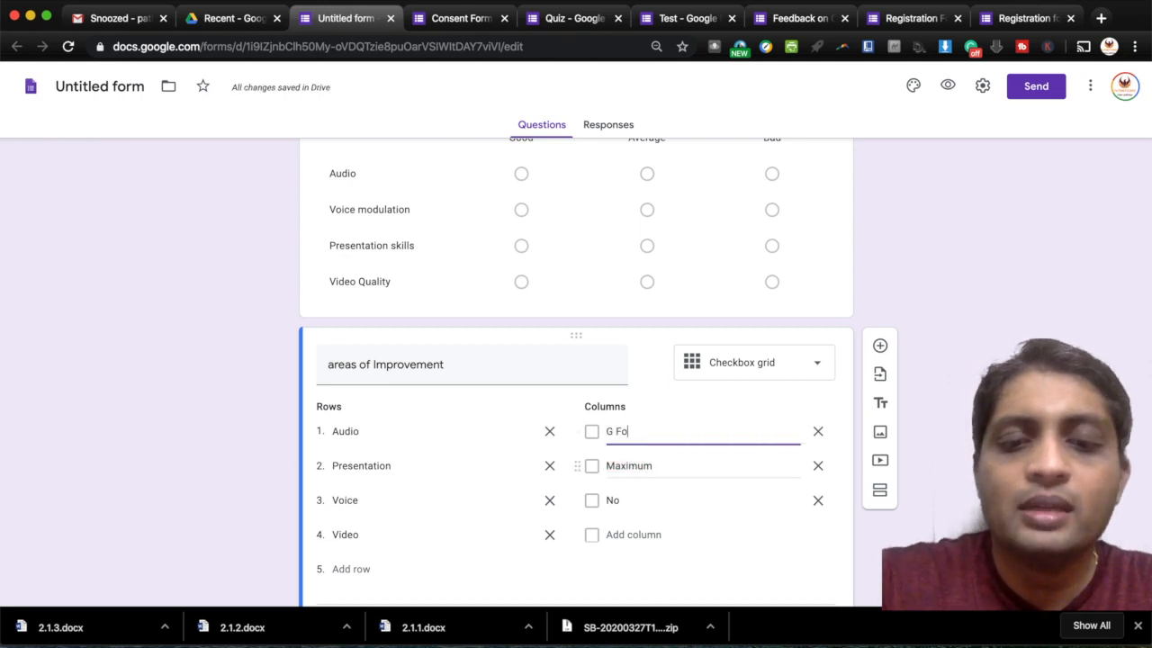
pyautogui.write('ms')
pyautogui.click(646, 478)
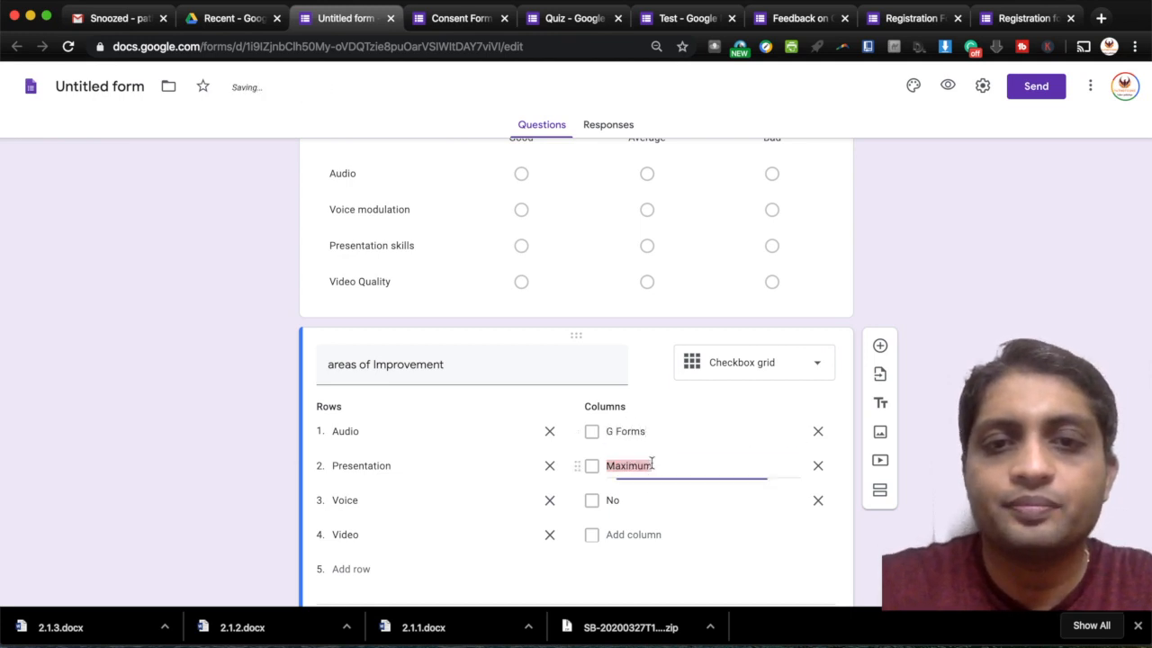
pyautogui.write('V')
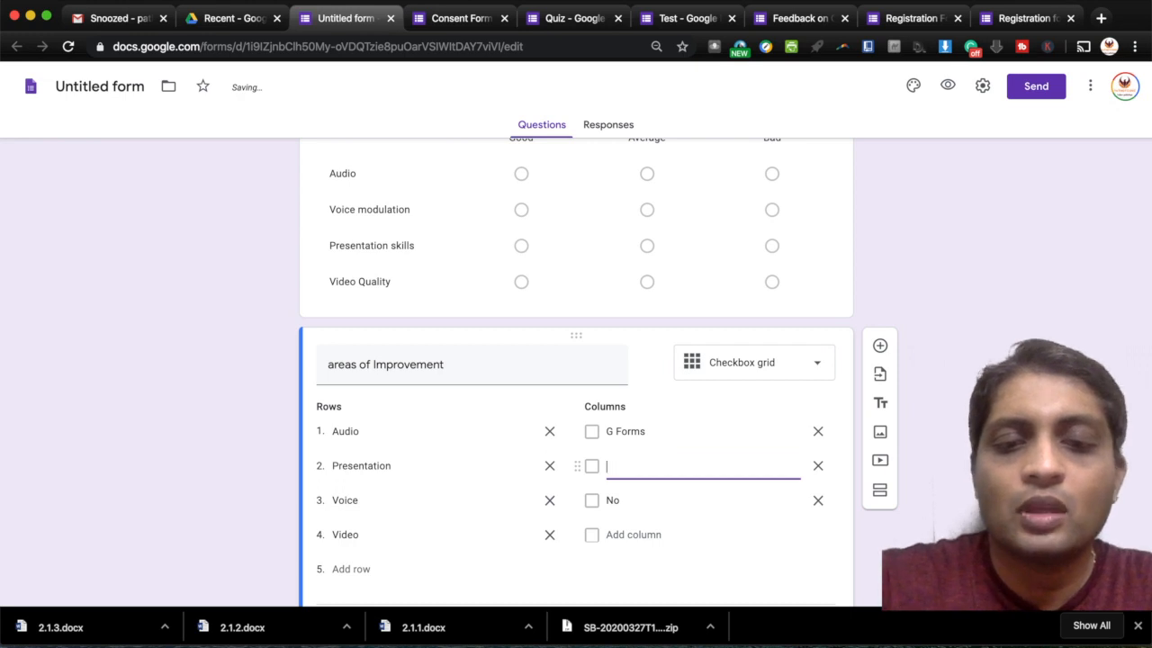
pyautogui.write('outube Vide')
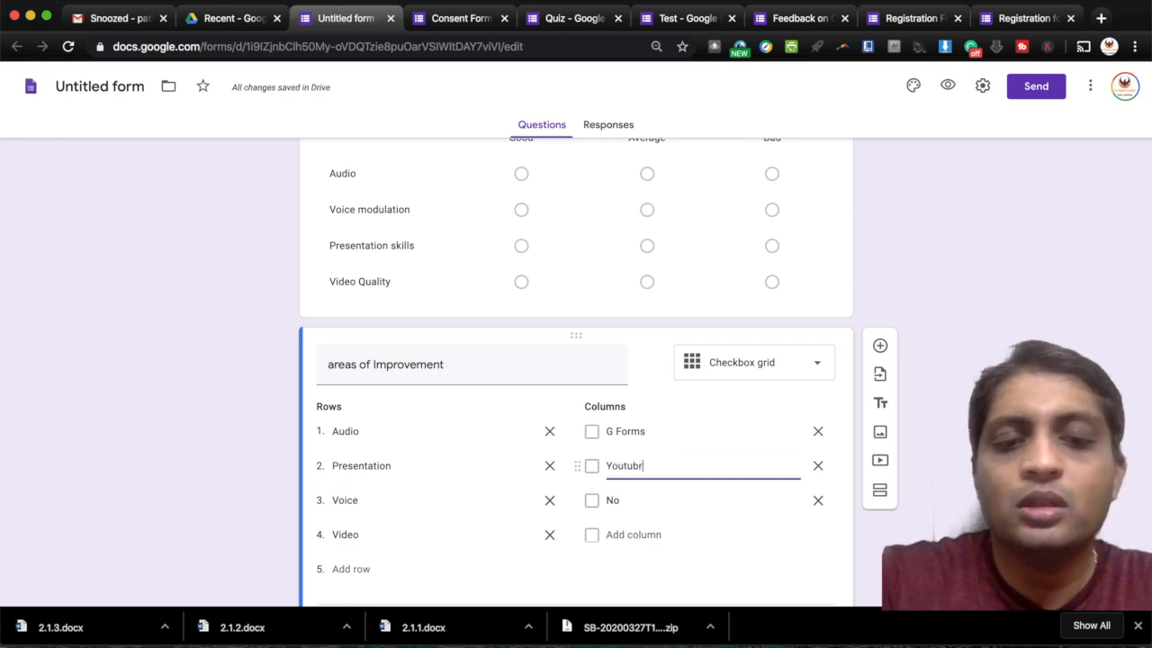
pyautogui.click(647, 492)
pyautogui.write('All')
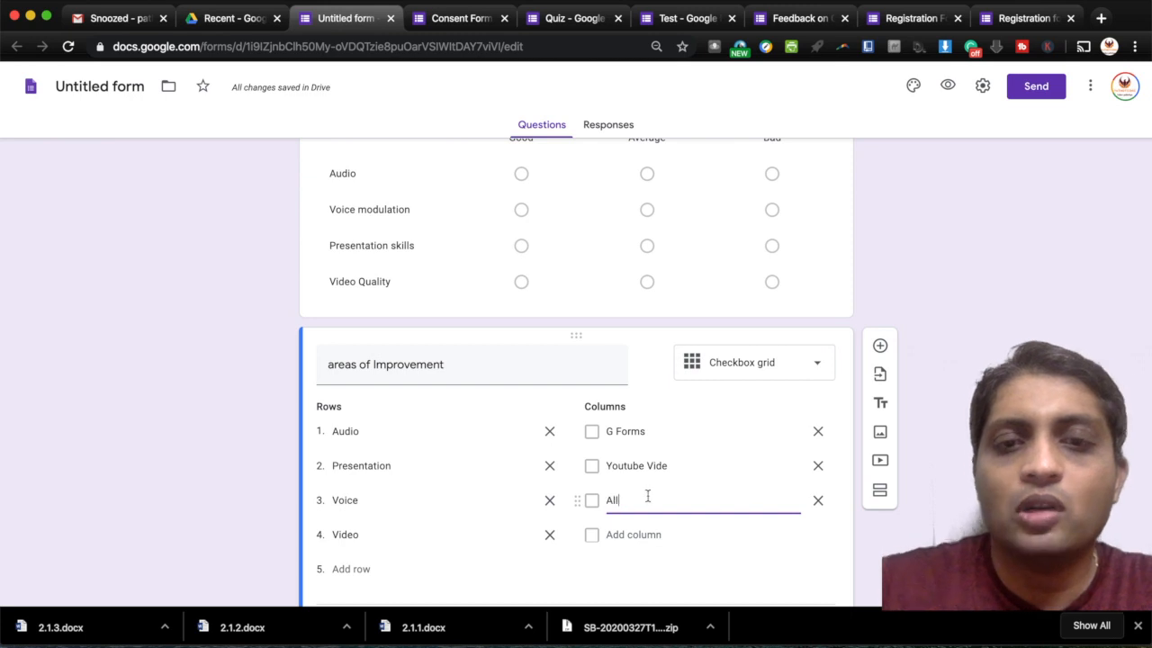
pyautogui.click(881, 347)
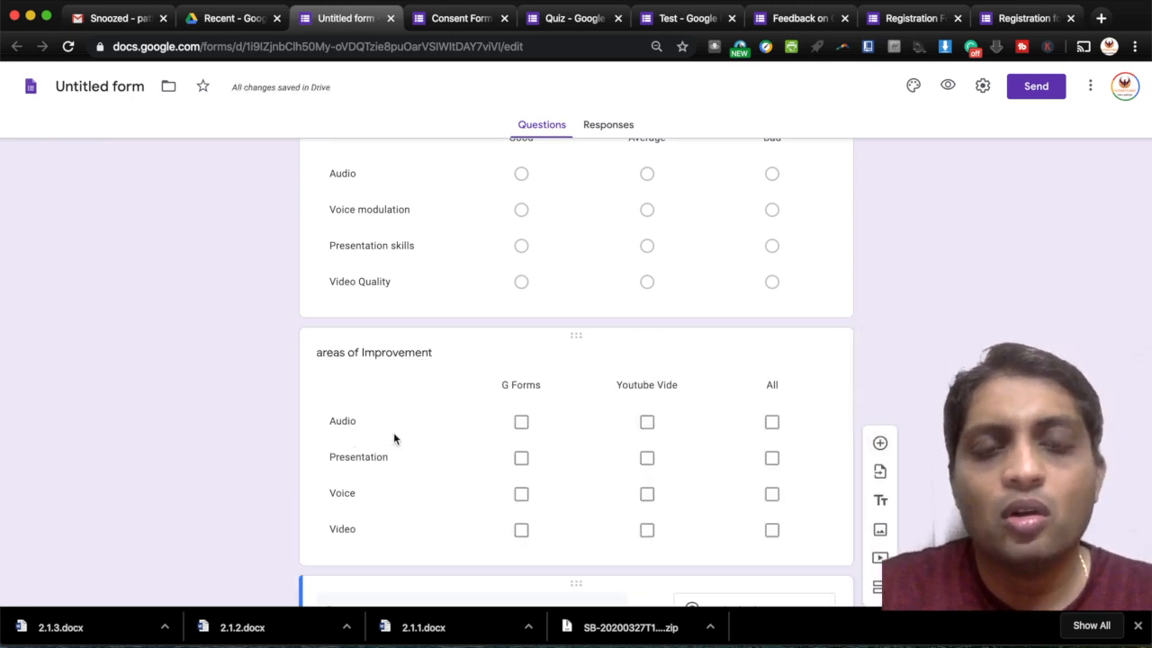
# - Append another blank question below the 'areas of Improvement' checkbox grid
pyautogui.click(525, 430)
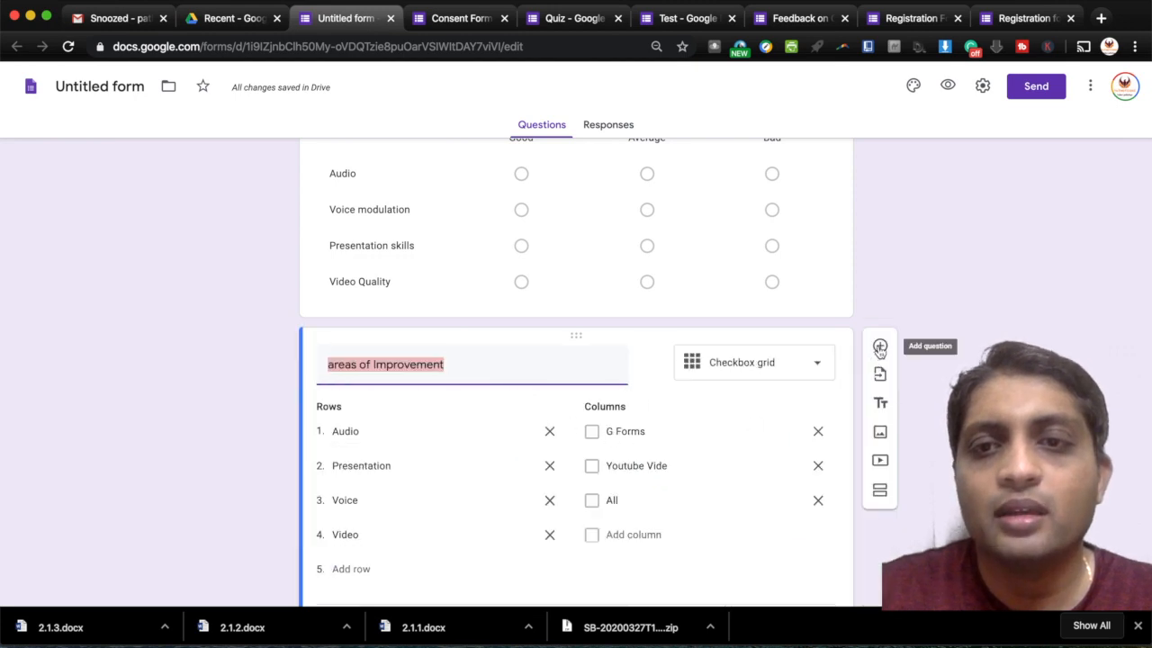
pyautogui.click(880, 349)
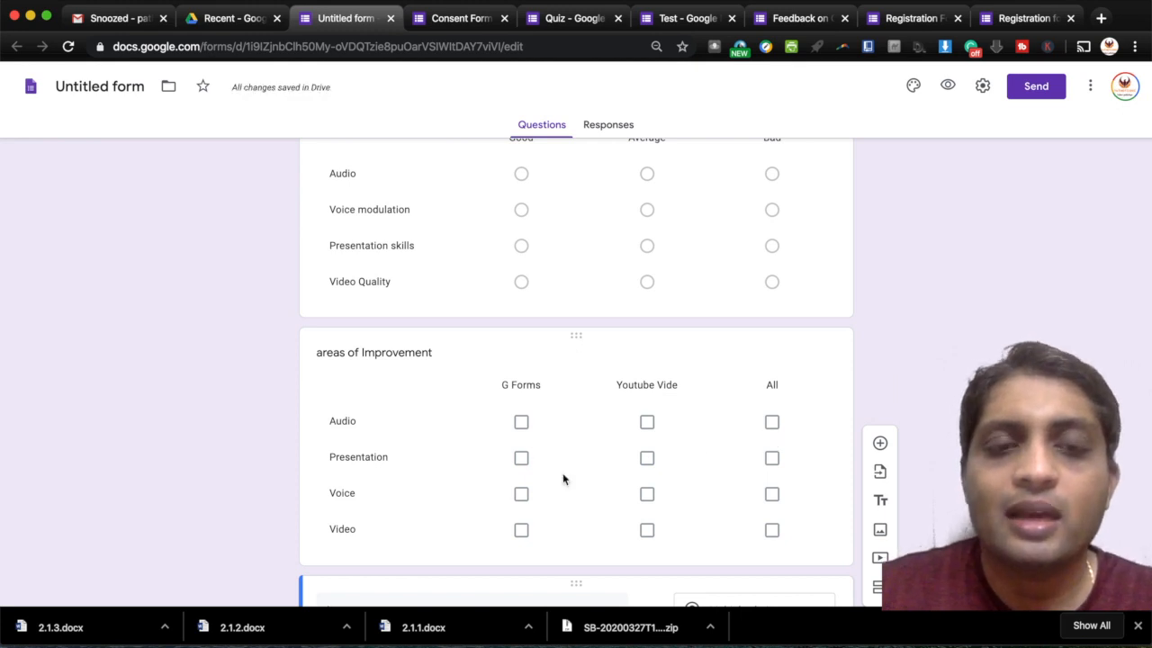
pyautogui.scroll(-4, 540, 481)
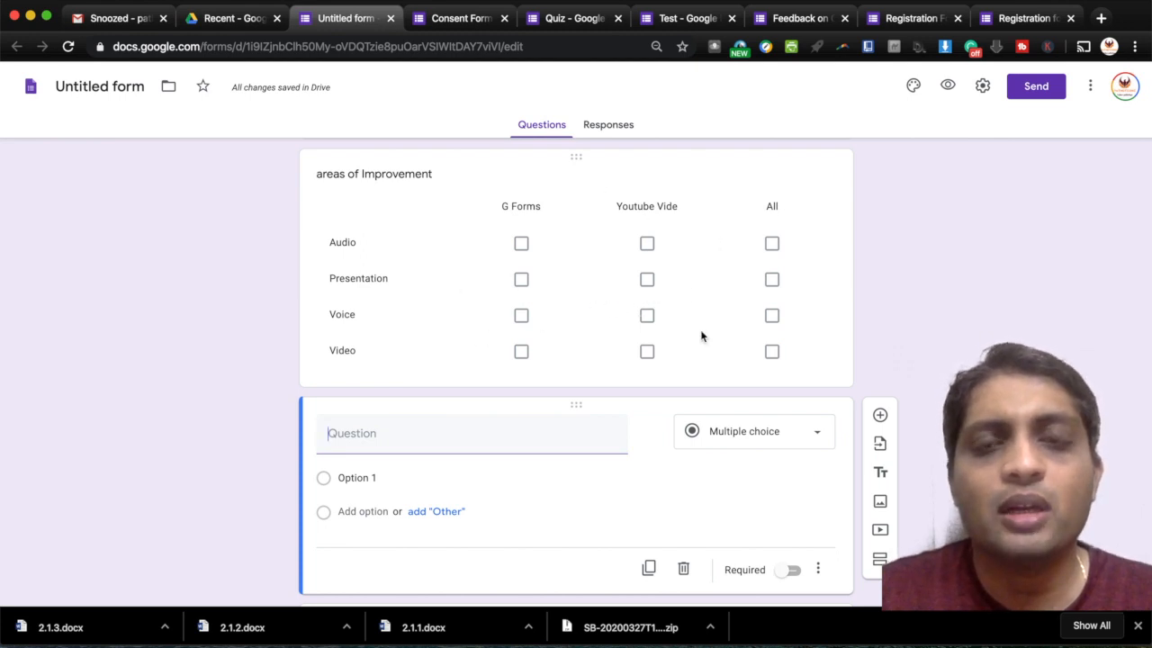
pyautogui.scroll(-3, 701, 337)
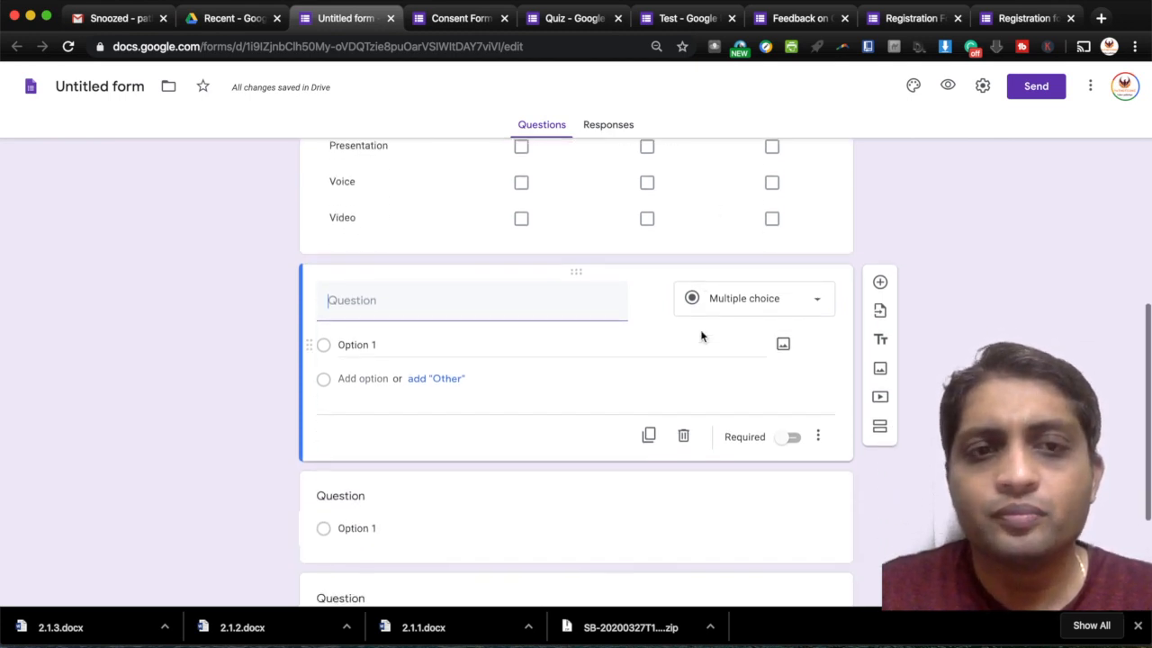
pyautogui.scroll(1, 701, 331)
pyautogui.scroll(-4, 700, 330)
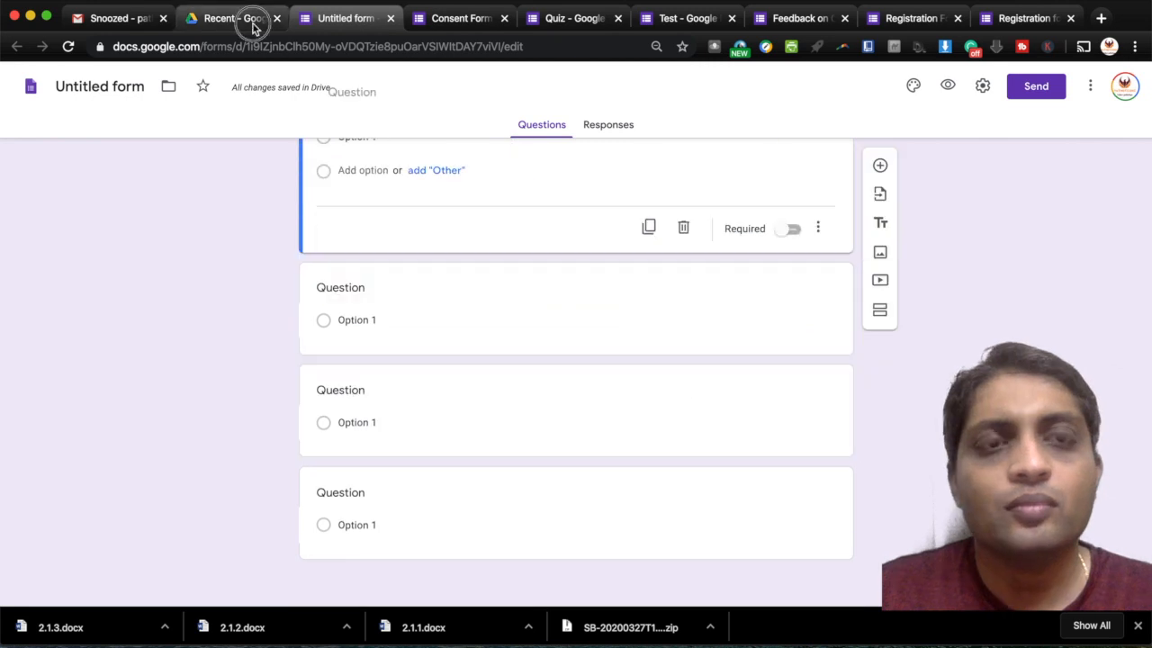
# - Create another blank Google Form from the Google Drive Recent page
pyautogui.click(252, 26)
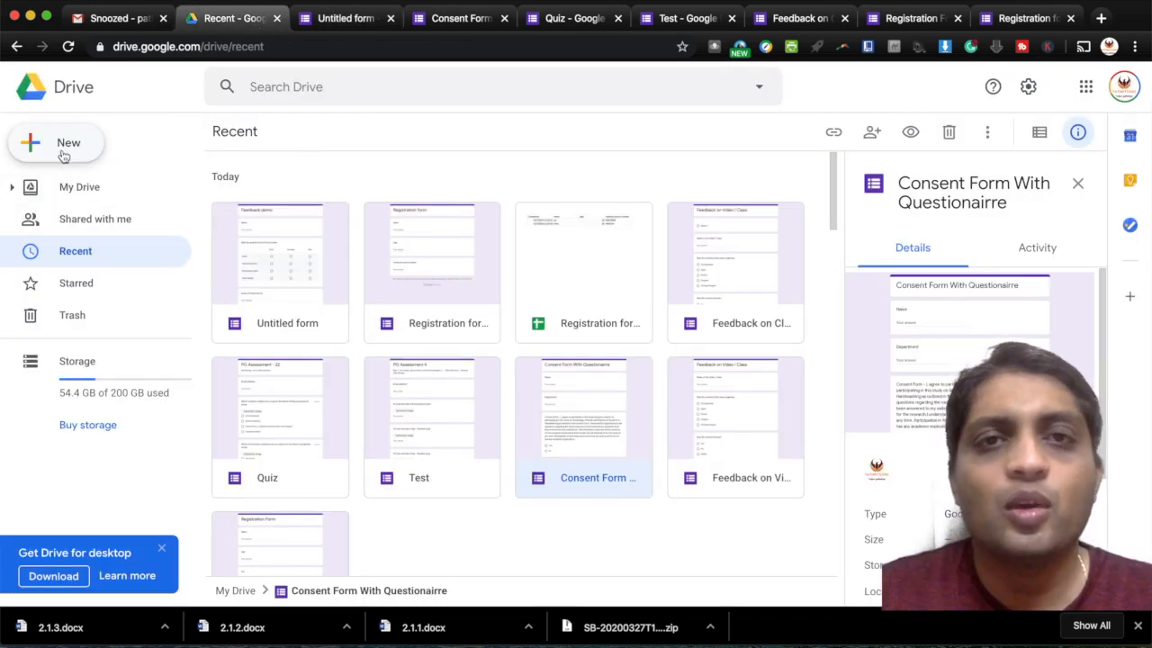
pyautogui.click(64, 155)
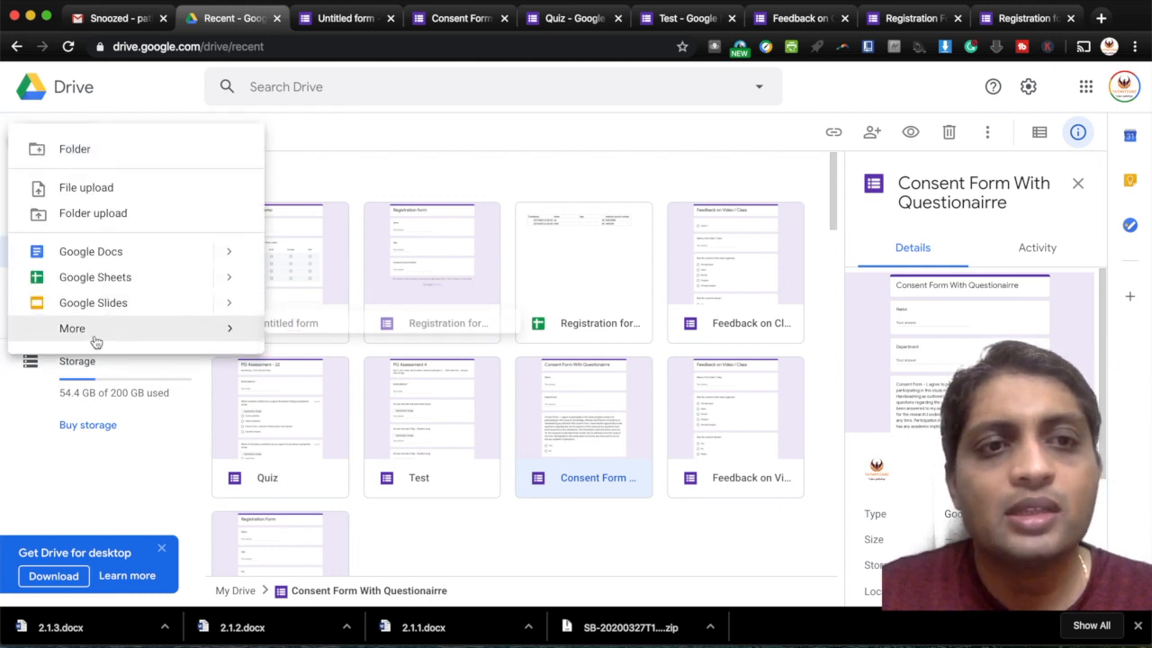
pyautogui.moveTo(95, 335)
pyautogui.click(350, 342)
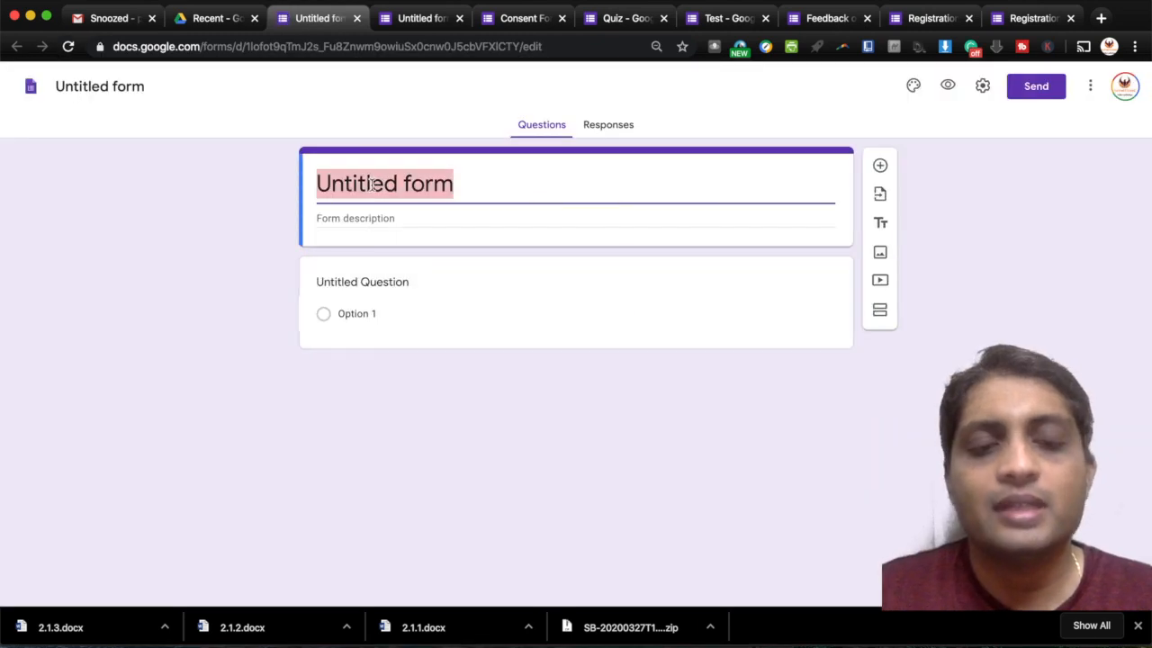
# - Title the form 'Quiz' and add a multiple-choice question 'How many COVID cases as on today in India'
pyautogui.write('Quiz')
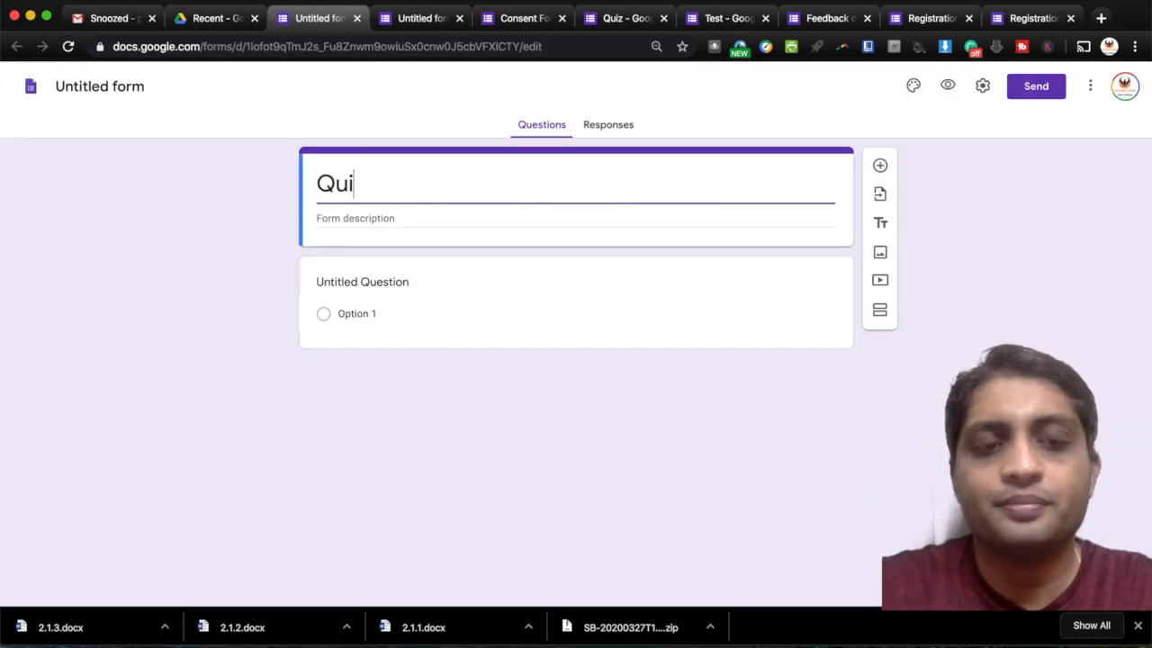
pyautogui.click(401, 286)
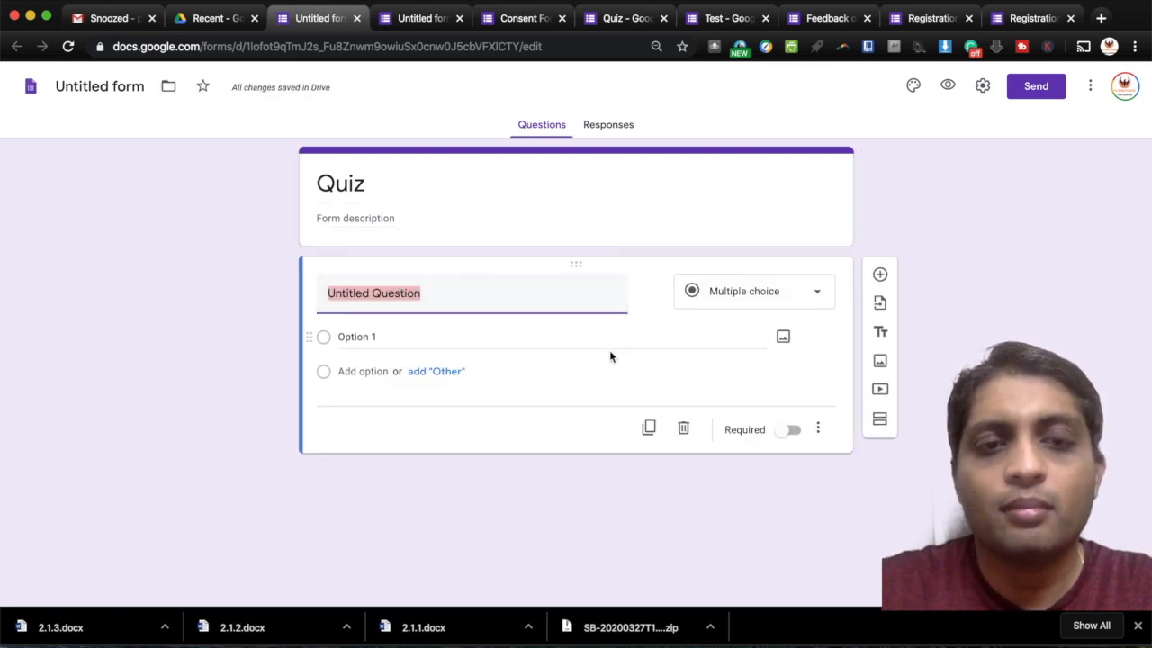
pyautogui.write('Ho')
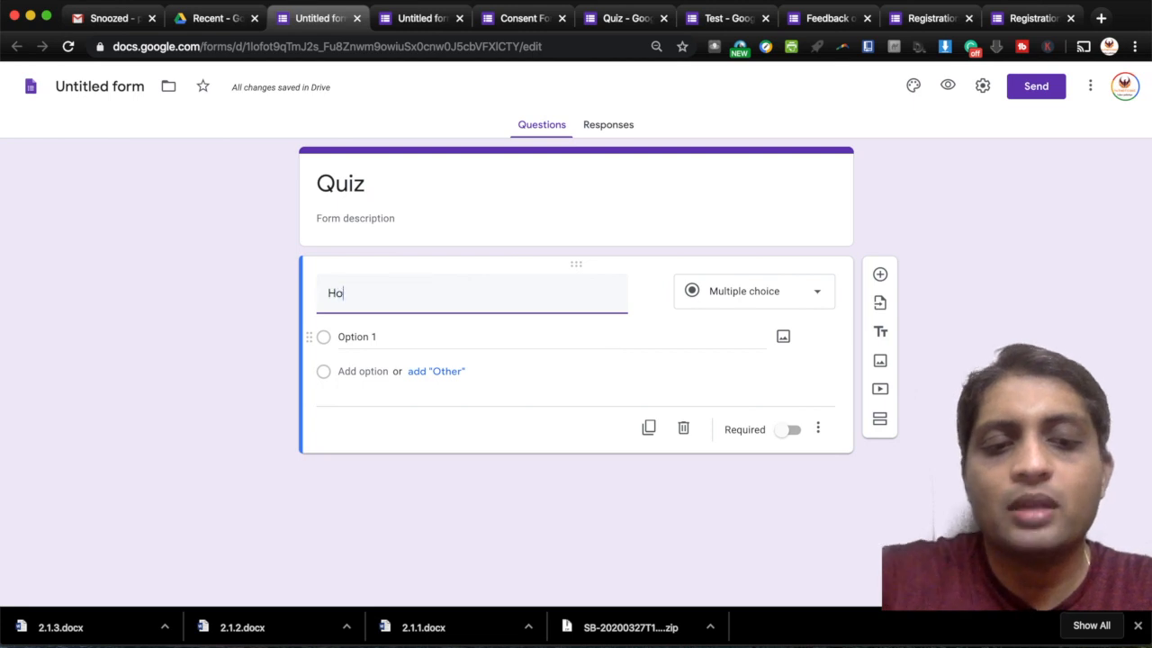
pyautogui.write('w many C')
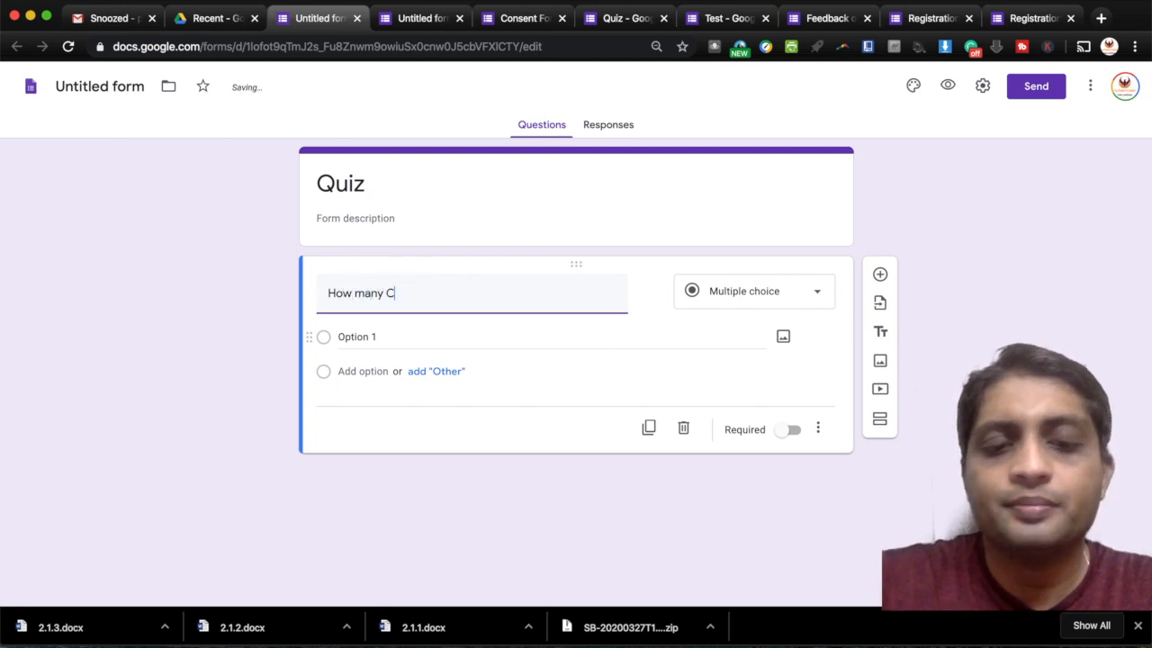
pyautogui.write('OVID cases as on today in India')
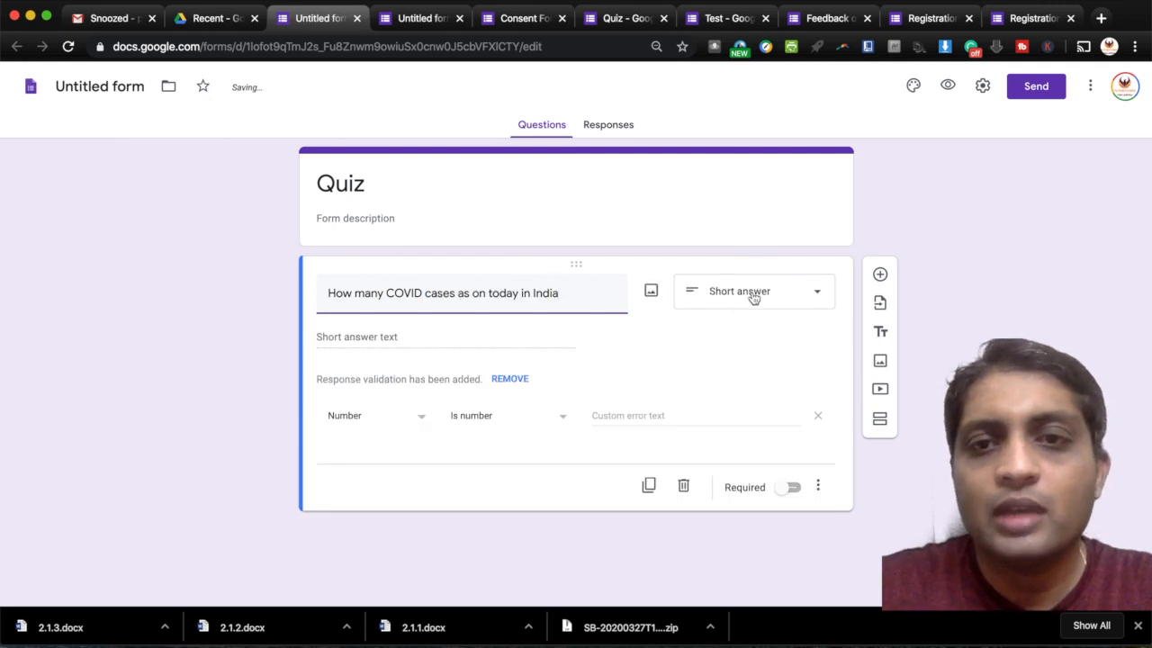
pyautogui.click(754, 291)
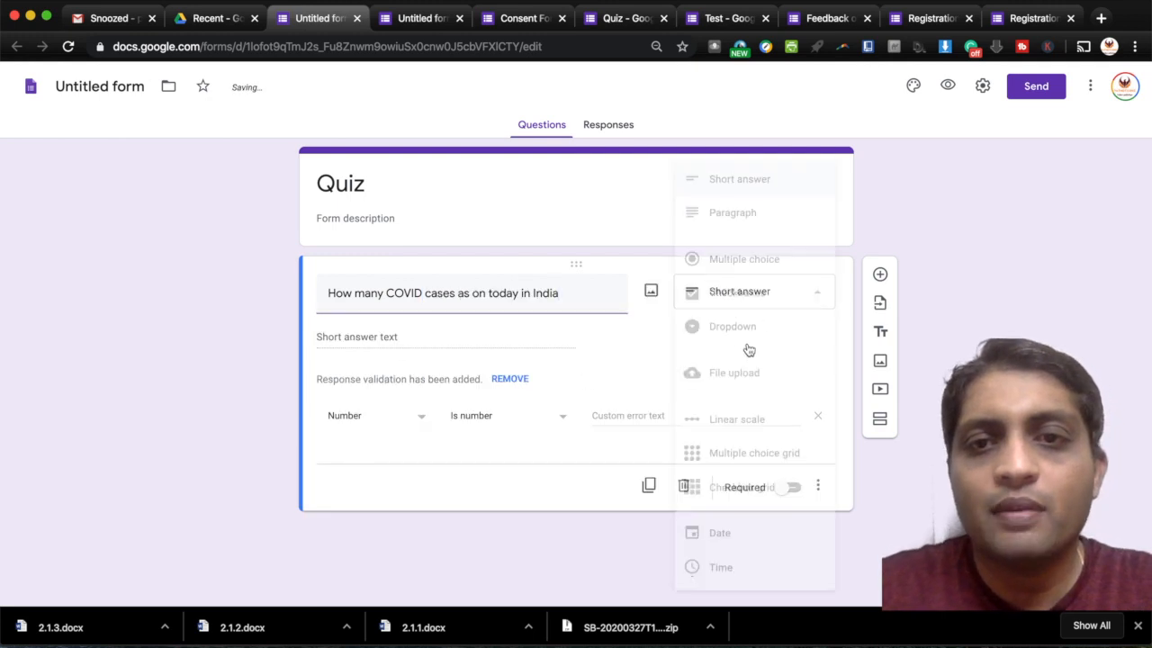
pyautogui.click(746, 260)
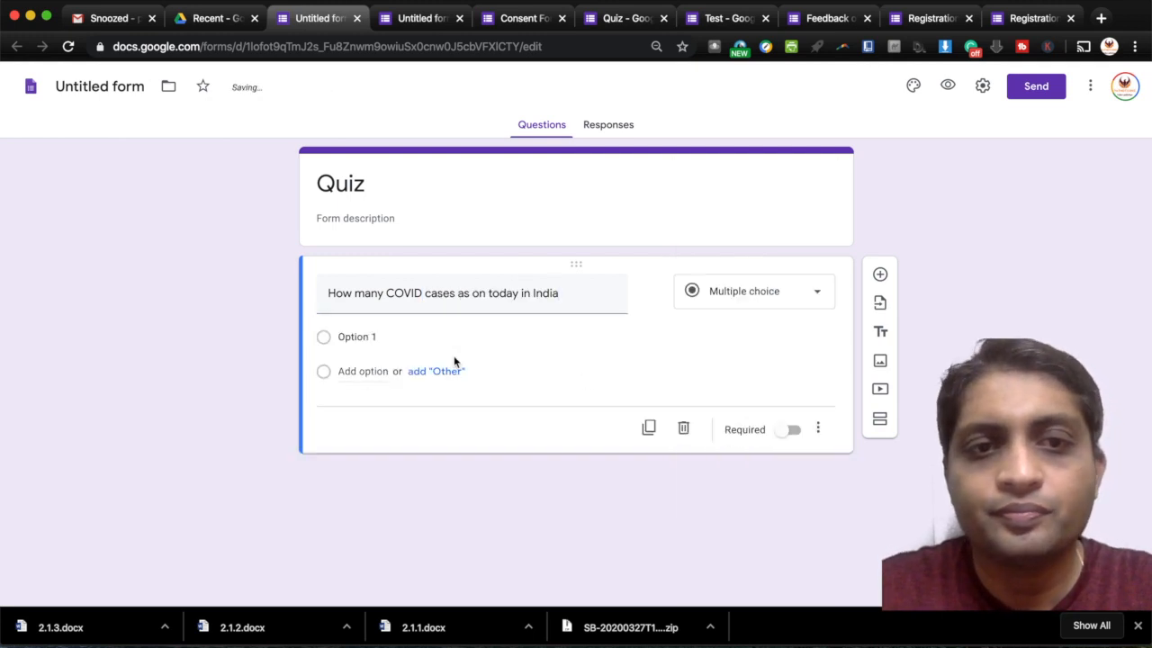
# - Enter the answer options 10, 100, 1000 and 1
pyautogui.click(380, 337)
pyautogui.click(357, 432)
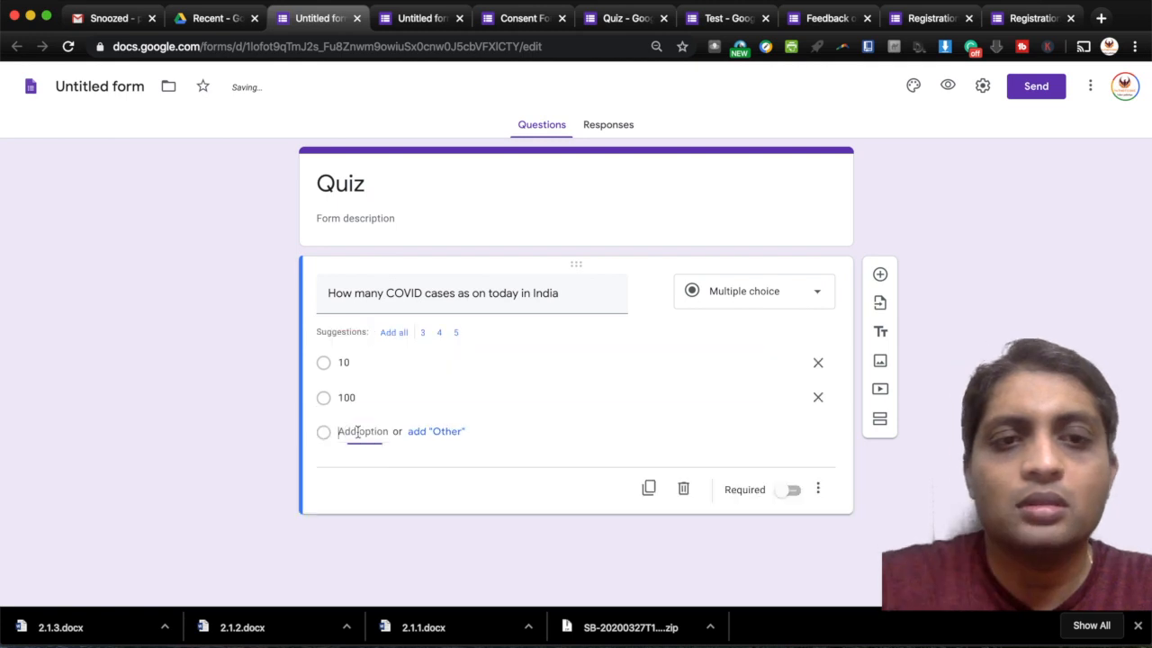
pyautogui.write('1000')
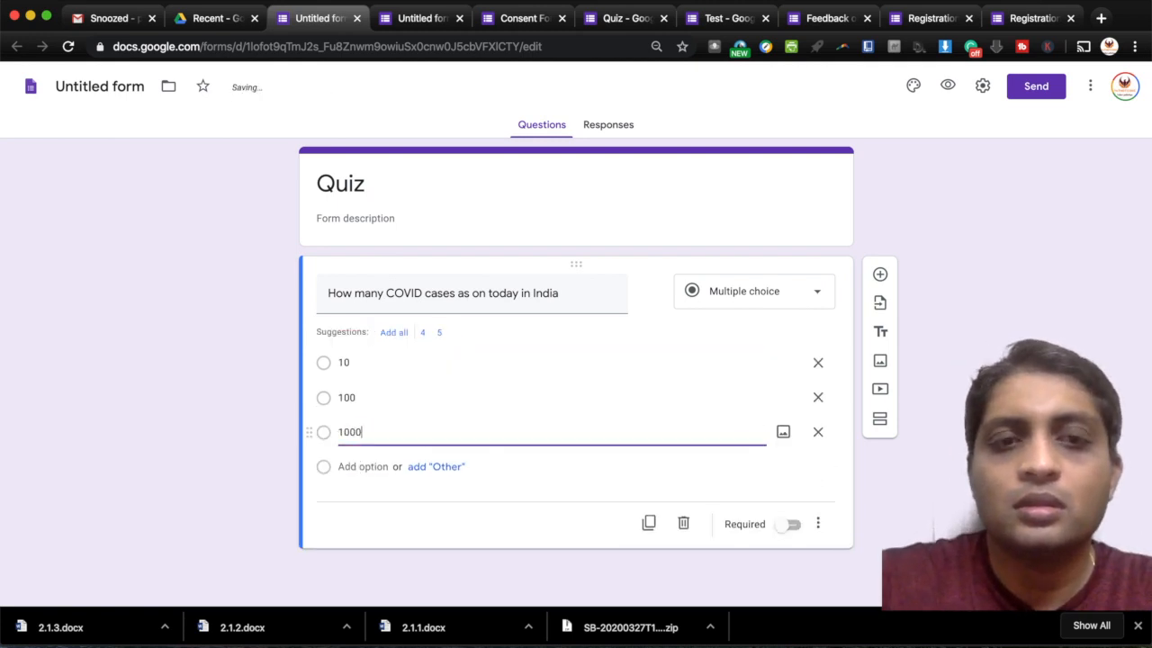
pyautogui.click(347, 466)
pyautogui.write('1')
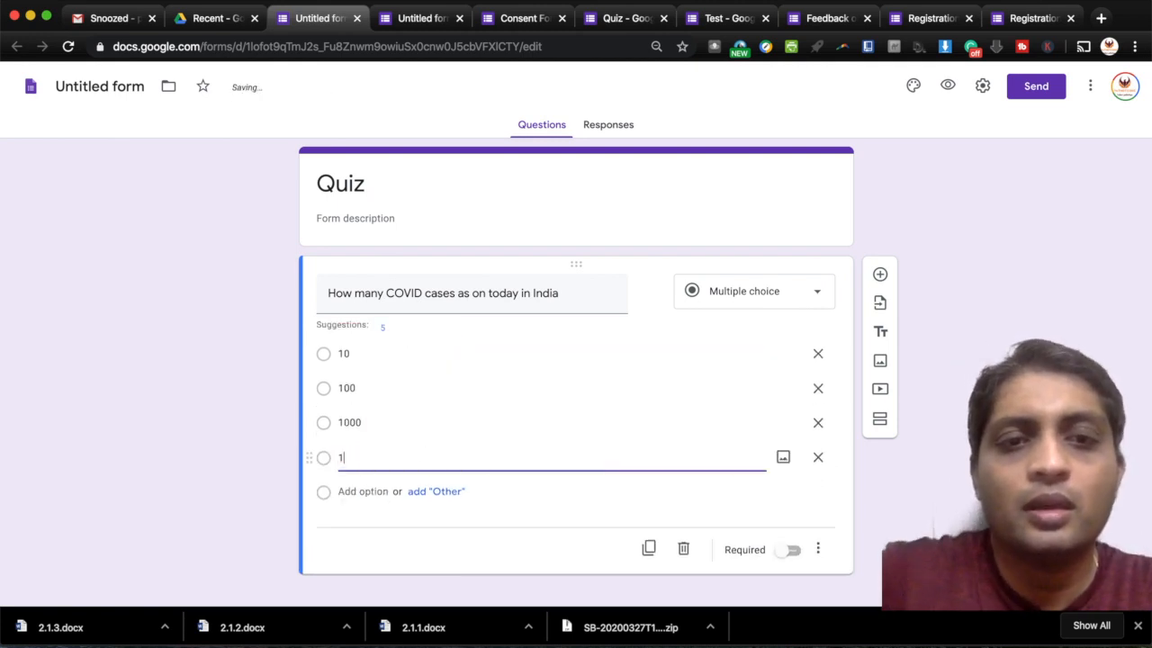
pyautogui.click(916, 486)
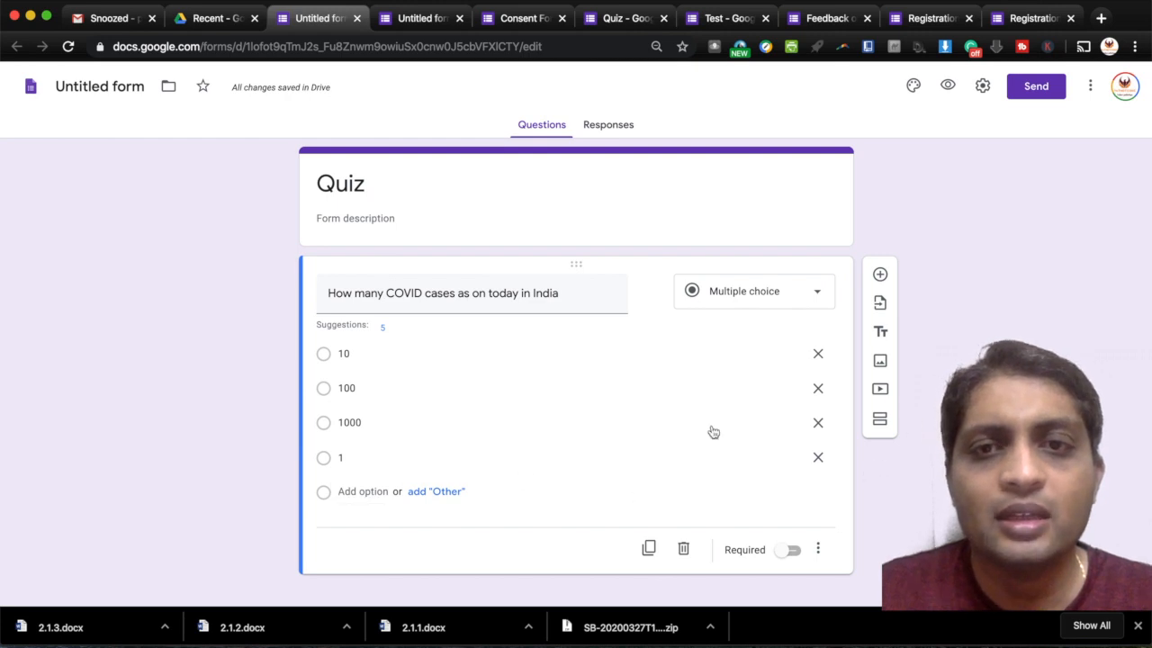
# - In the Quiz form's settings, enable Make this a quiz with grades released 'Later, after manual review'
pyautogui.click(982, 87)
pyautogui.click(710, 166)
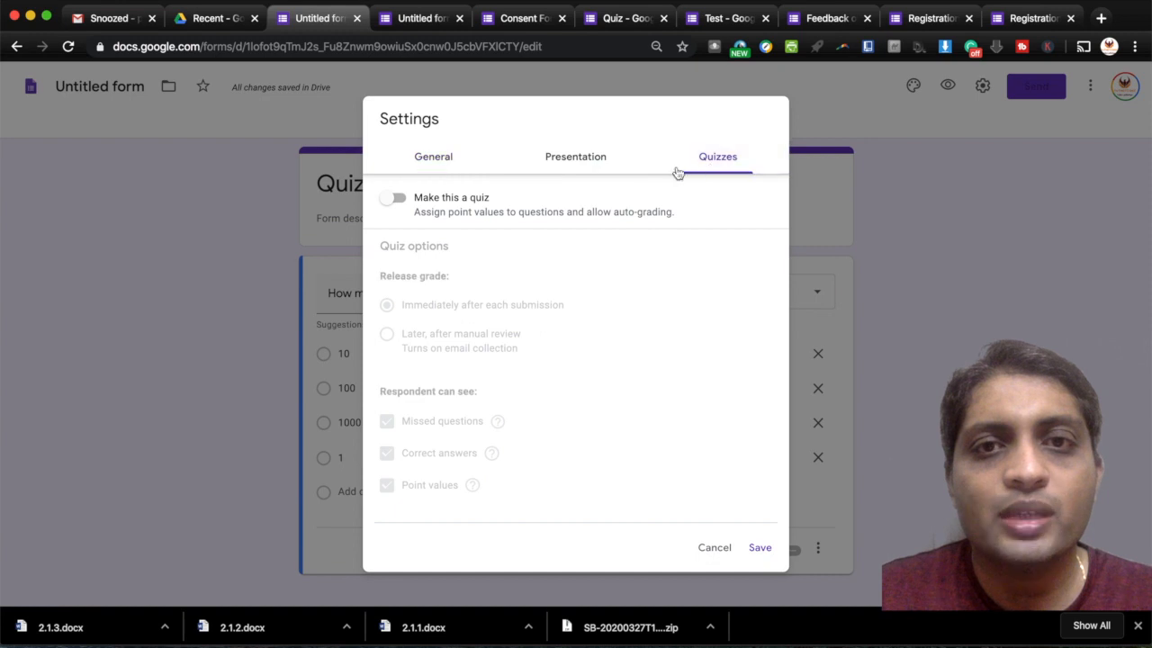
pyautogui.click(398, 197)
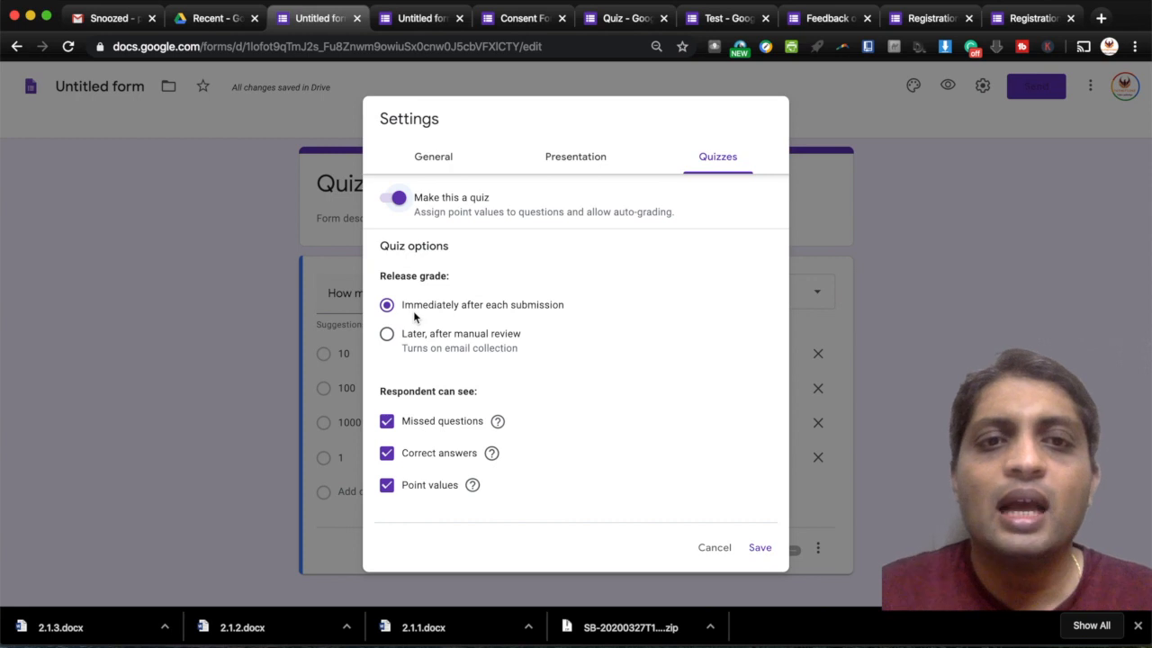
pyautogui.click(387, 340)
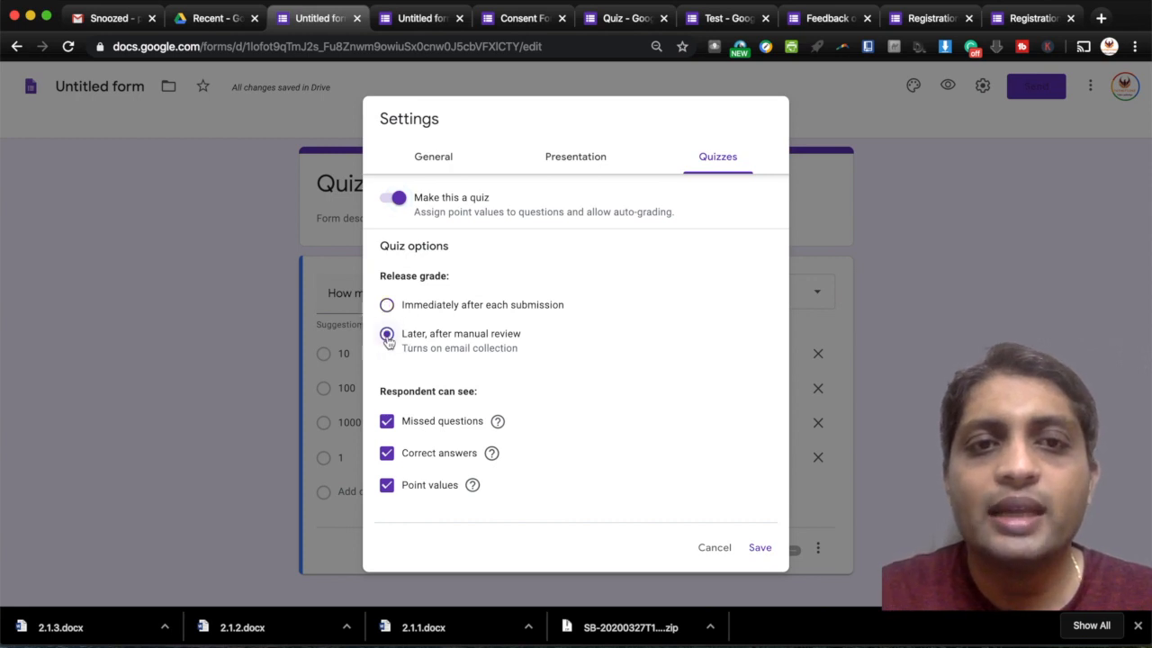
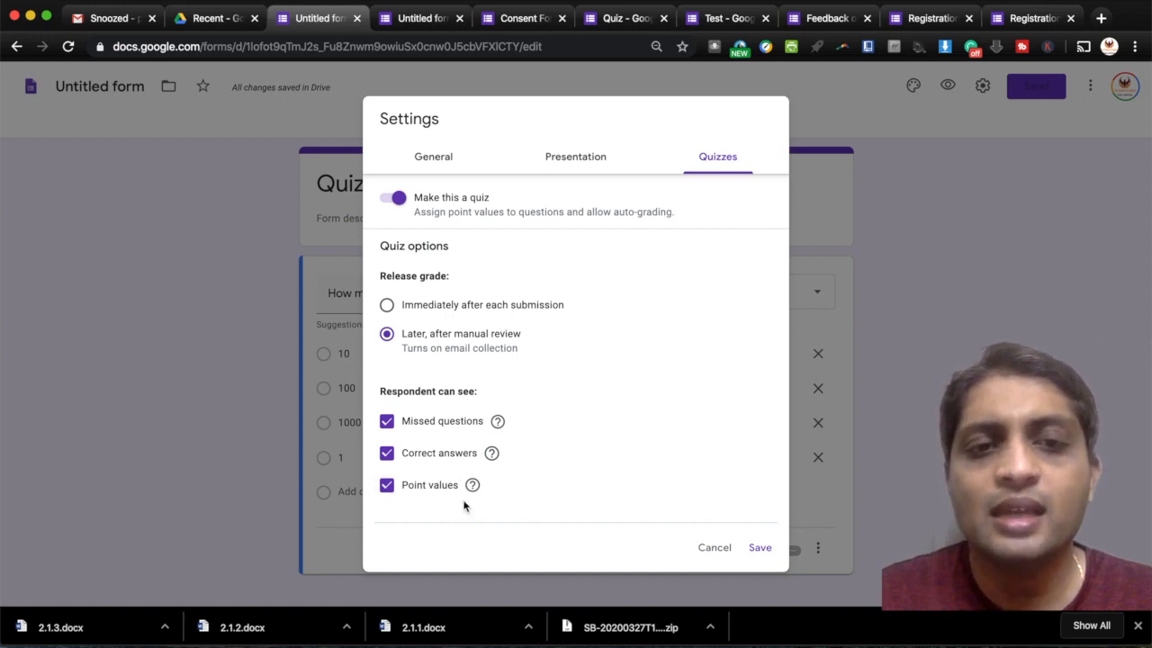
# - Save the quiz settings and add a blank multiple-choice question below the COVID cases question
pyautogui.click(764, 551)
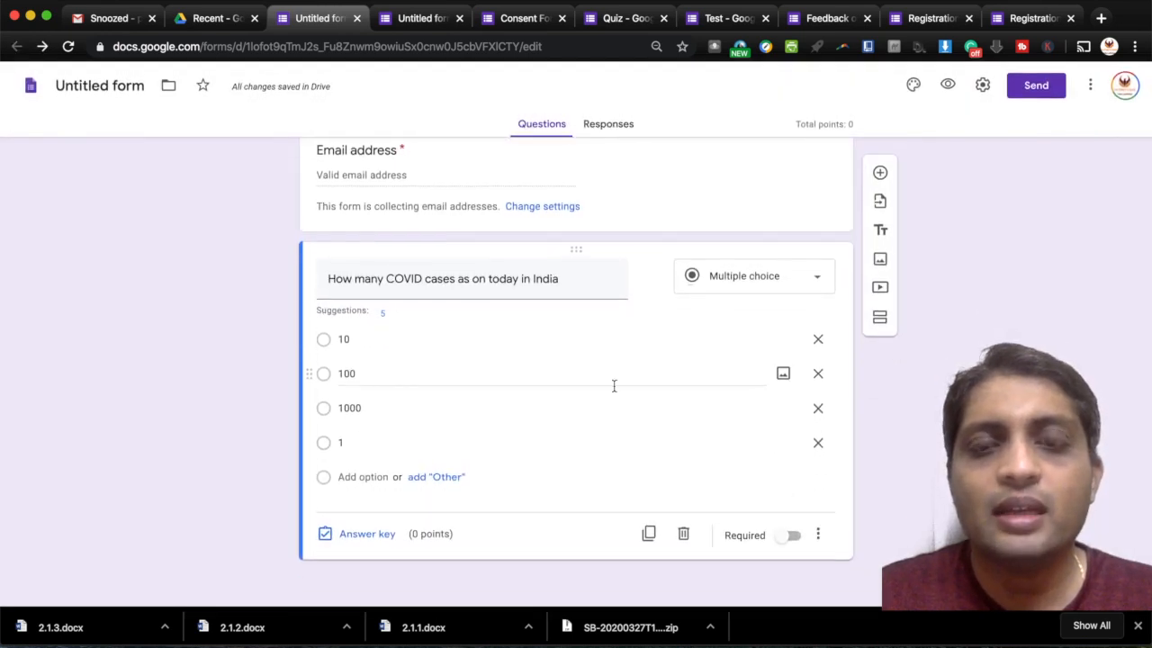
pyautogui.click(880, 173)
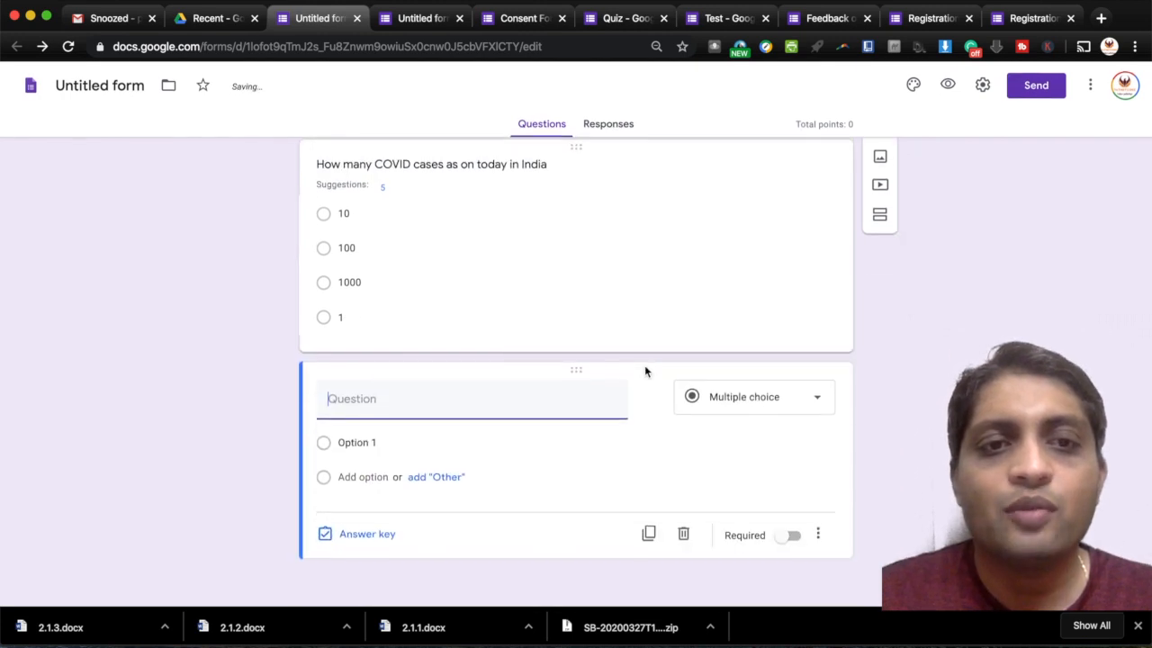
pyautogui.click(718, 227)
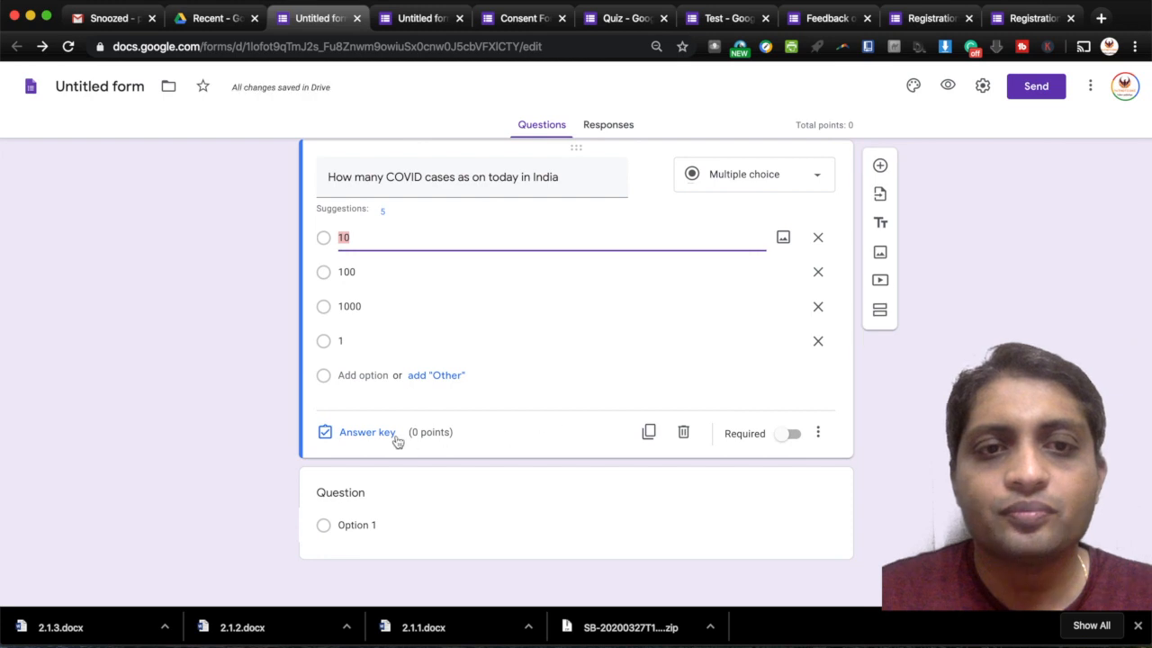
# - In the answer key, mark 10 as the correct COVID cases answer, worth 5 points
pyautogui.click(365, 431)
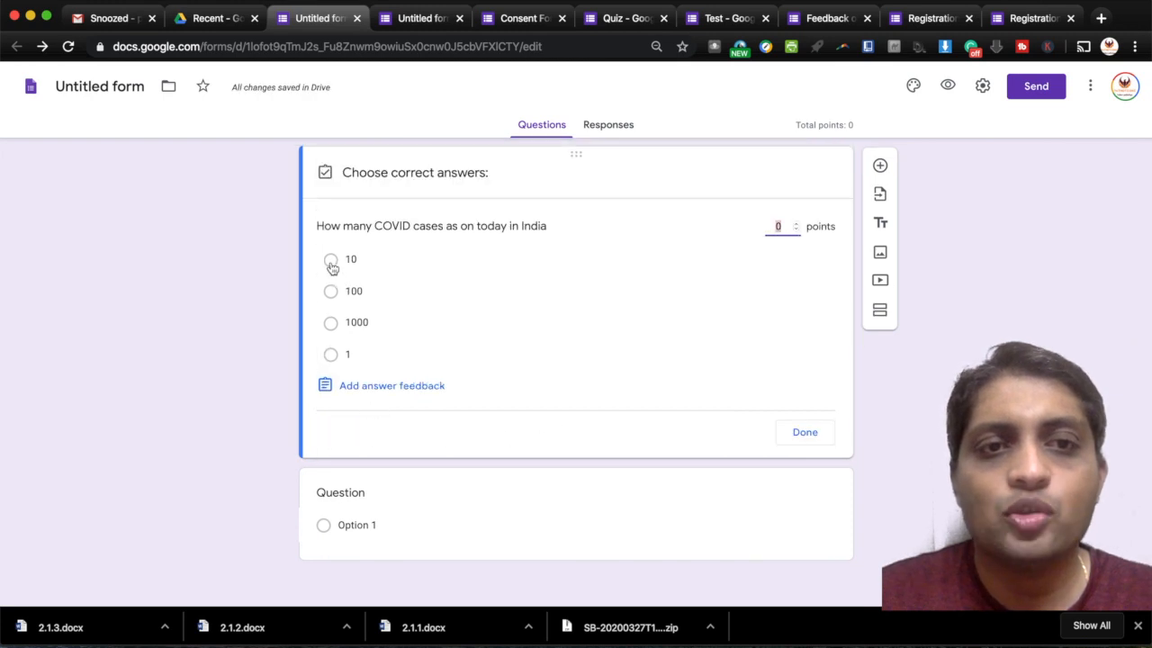
pyautogui.click(330, 261)
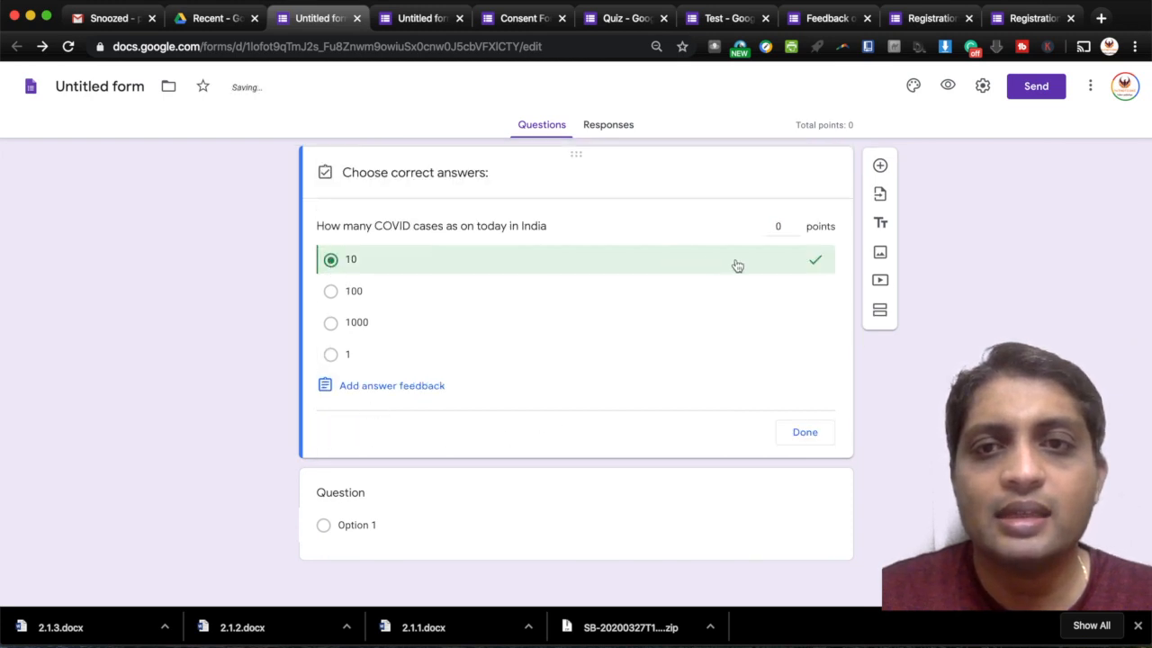
pyautogui.click(781, 226)
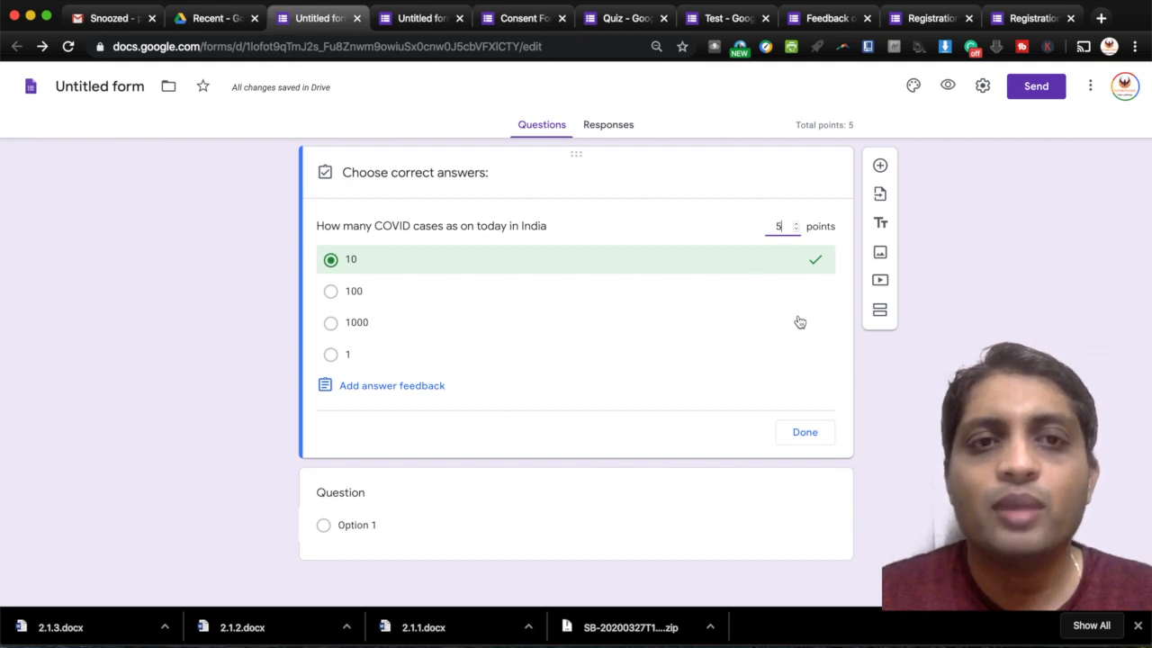
pyautogui.click(317, 223)
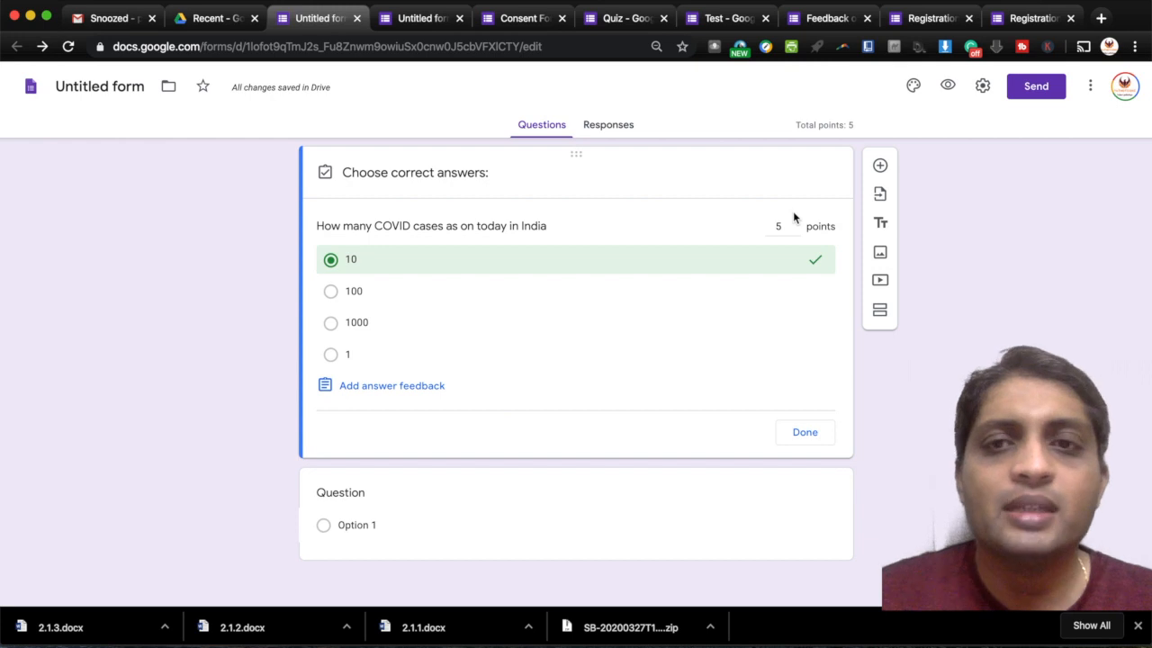
pyautogui.scroll(2, 793, 216)
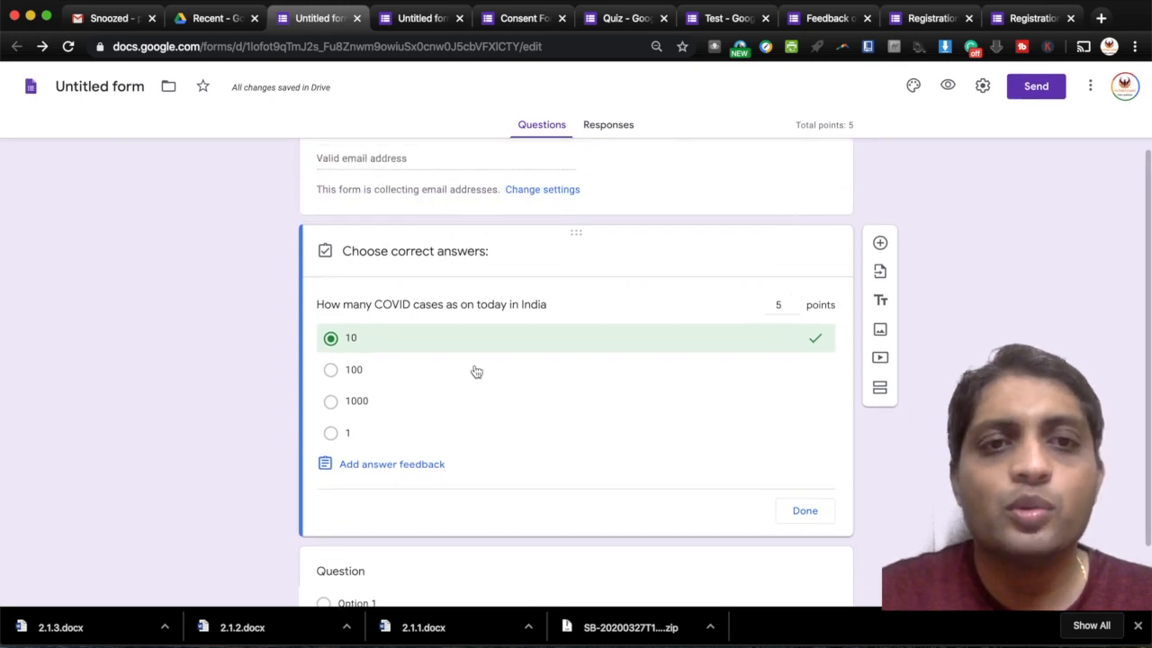
pyautogui.scroll(-2, 476, 372)
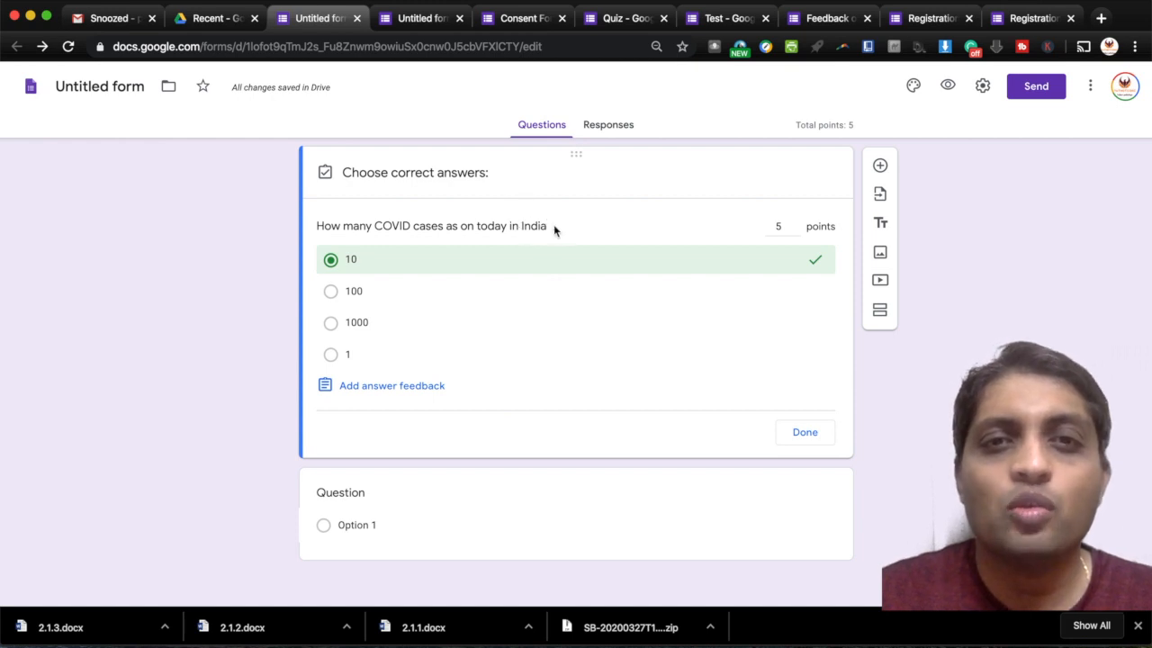
# - Insert the pink tissue photo from Photos into the COVID cases question
pyautogui.click(804, 432)
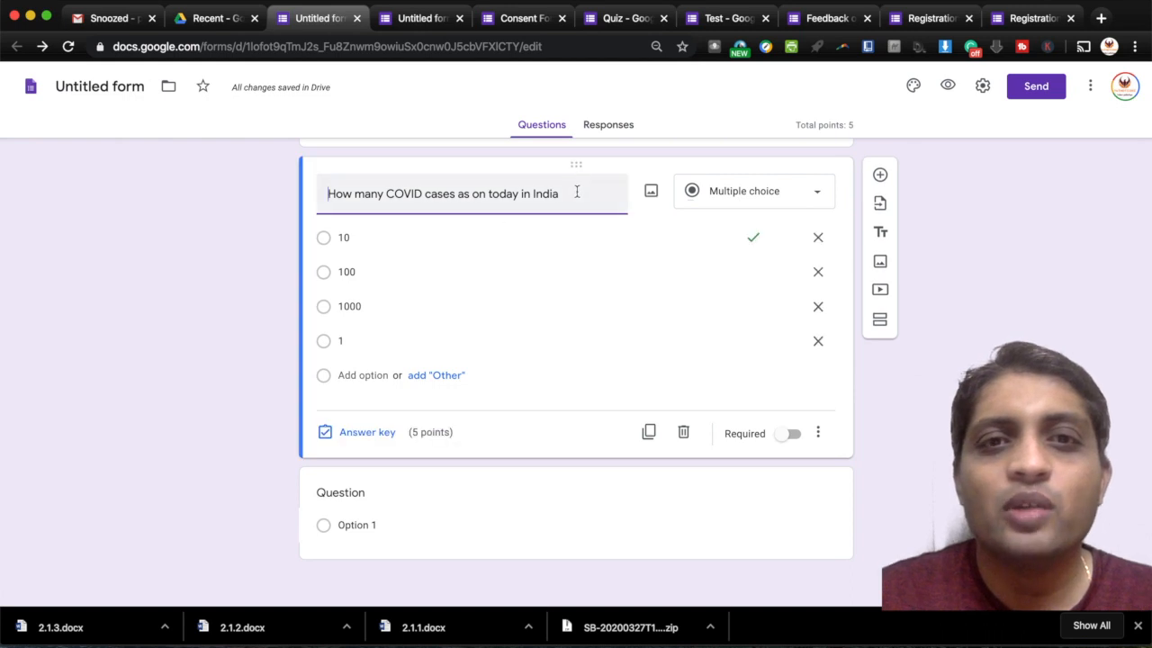
pyautogui.click(556, 203)
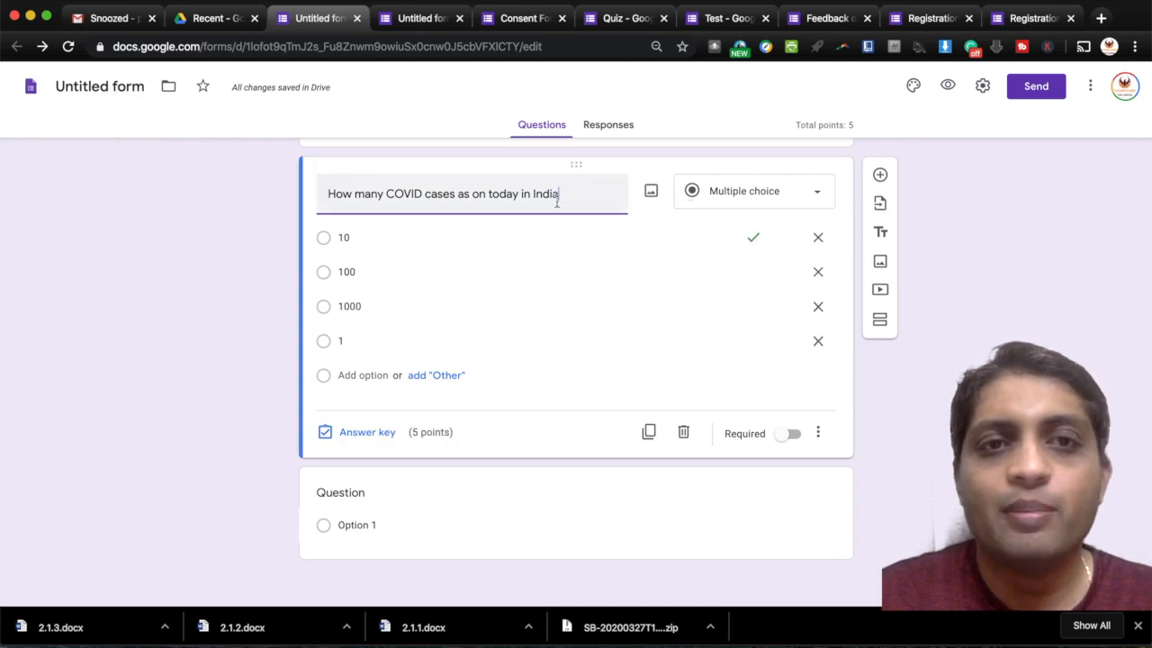
pyautogui.click(651, 196)
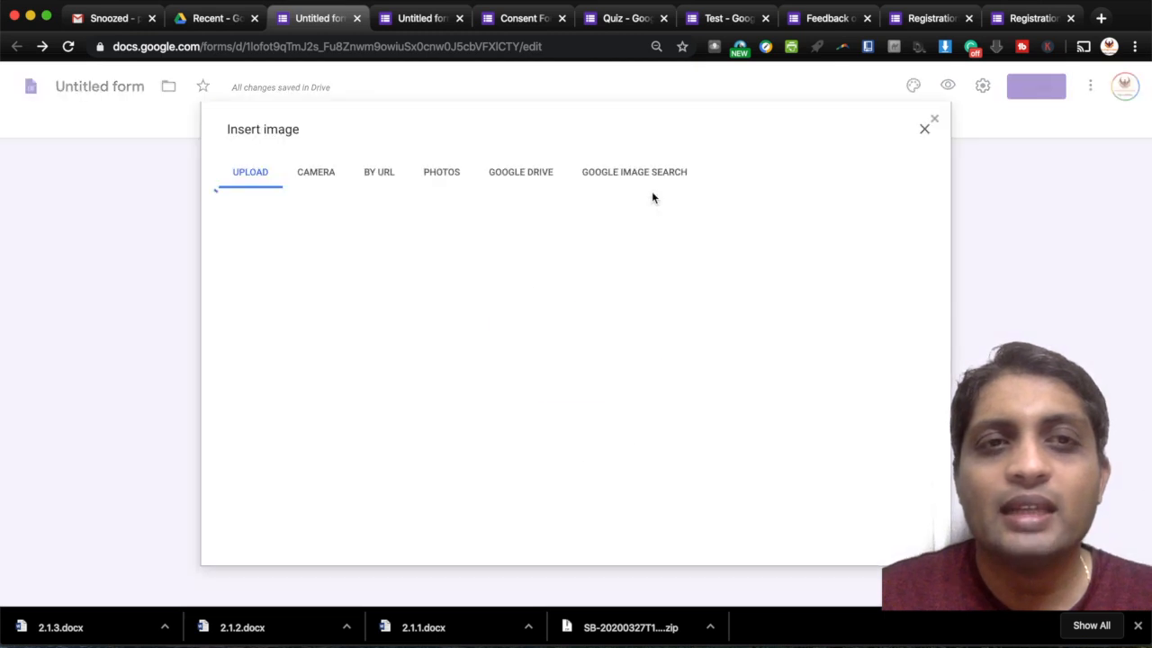
pyautogui.click(436, 172)
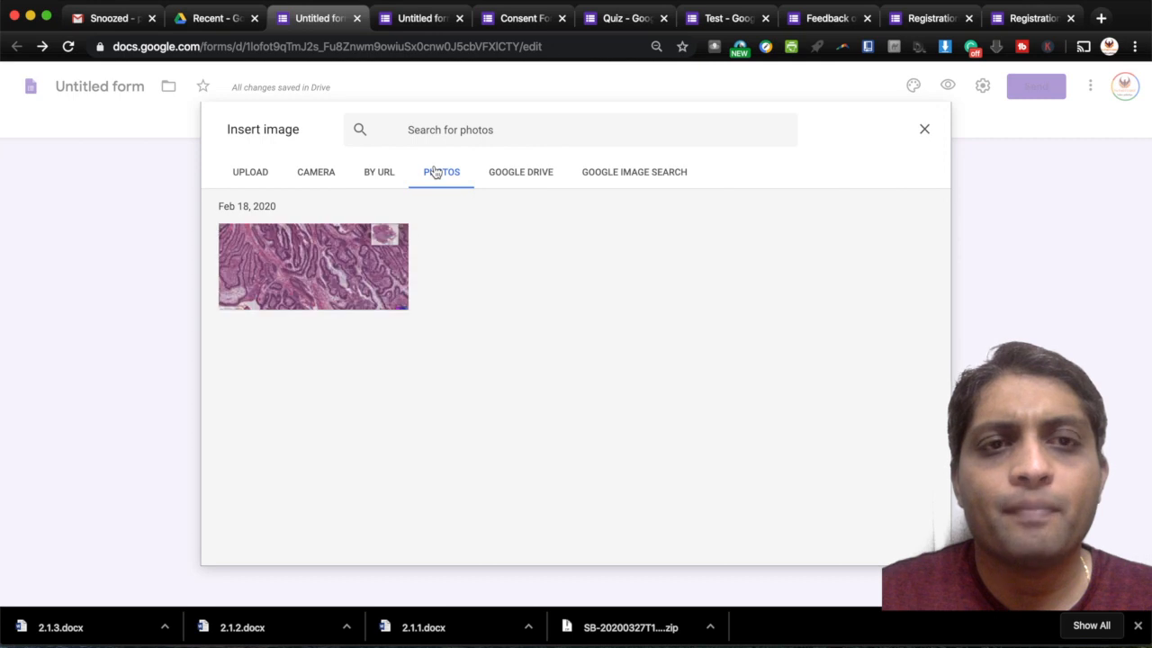
pyautogui.click(351, 275)
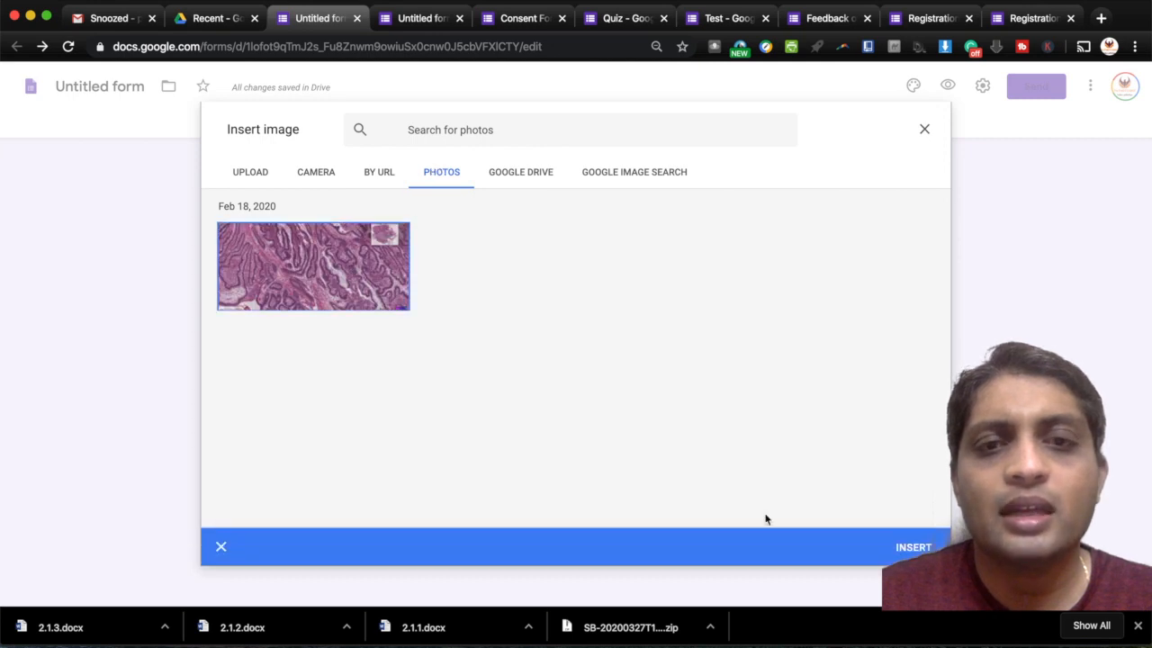
pyautogui.click(914, 548)
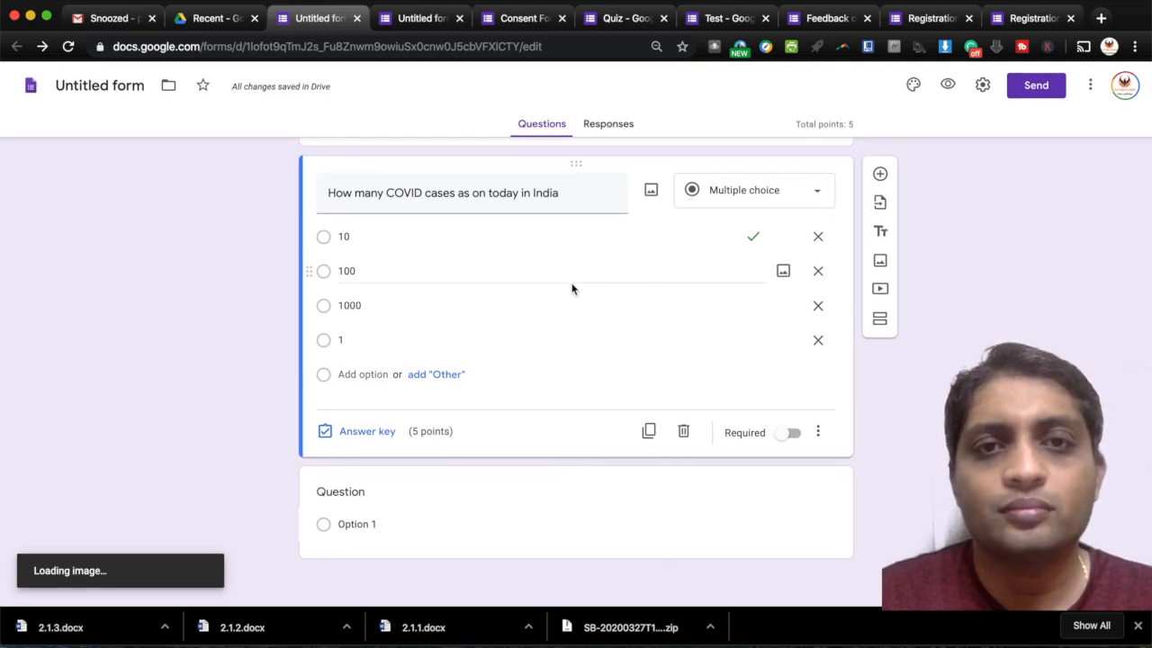
# - Add a new blank question below the image question
pyautogui.click(881, 174)
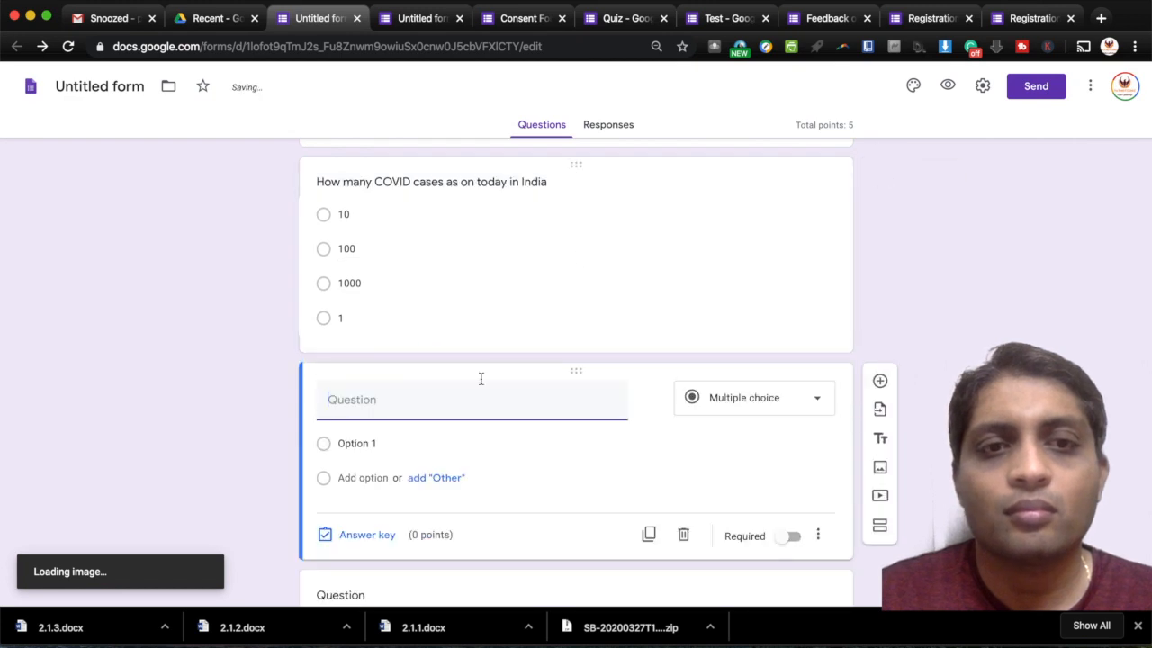
pyautogui.scroll(-1, 505, 443)
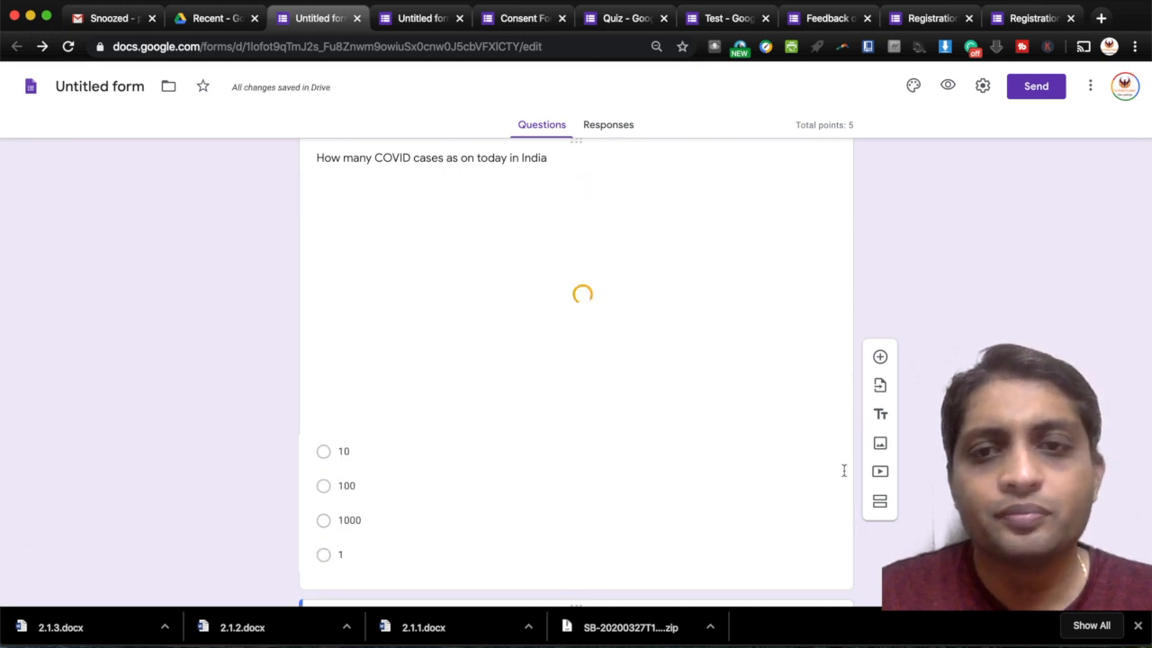
pyautogui.click(883, 359)
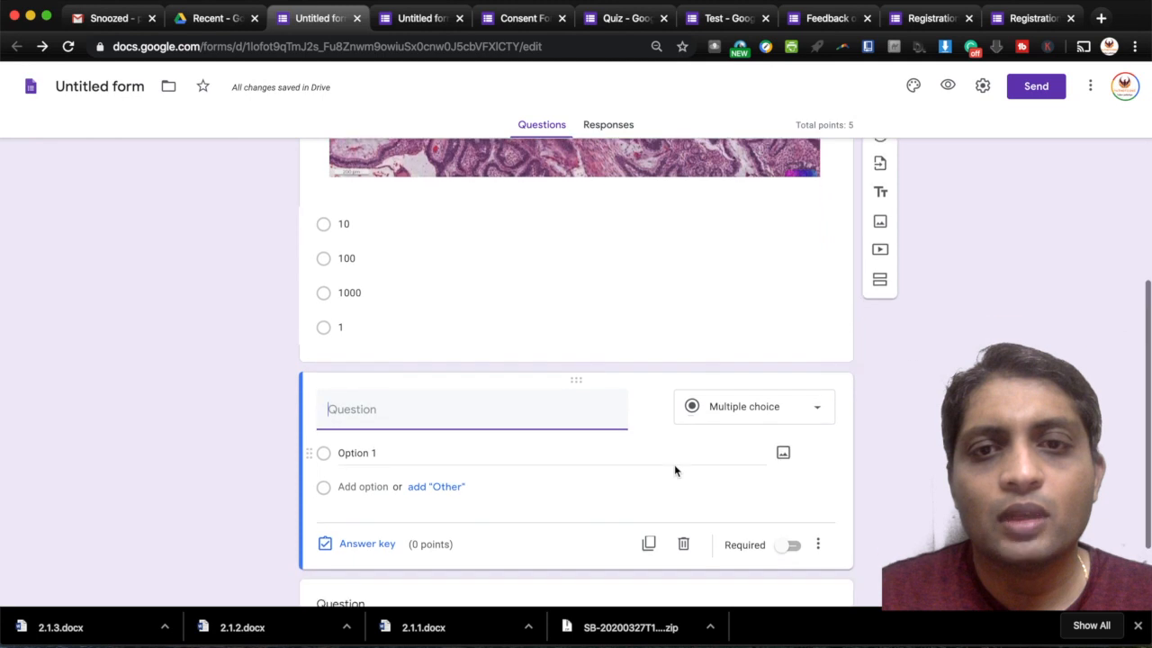
# - Make the new question Short answer and begin its title with 'Rate'
pyautogui.click(741, 373)
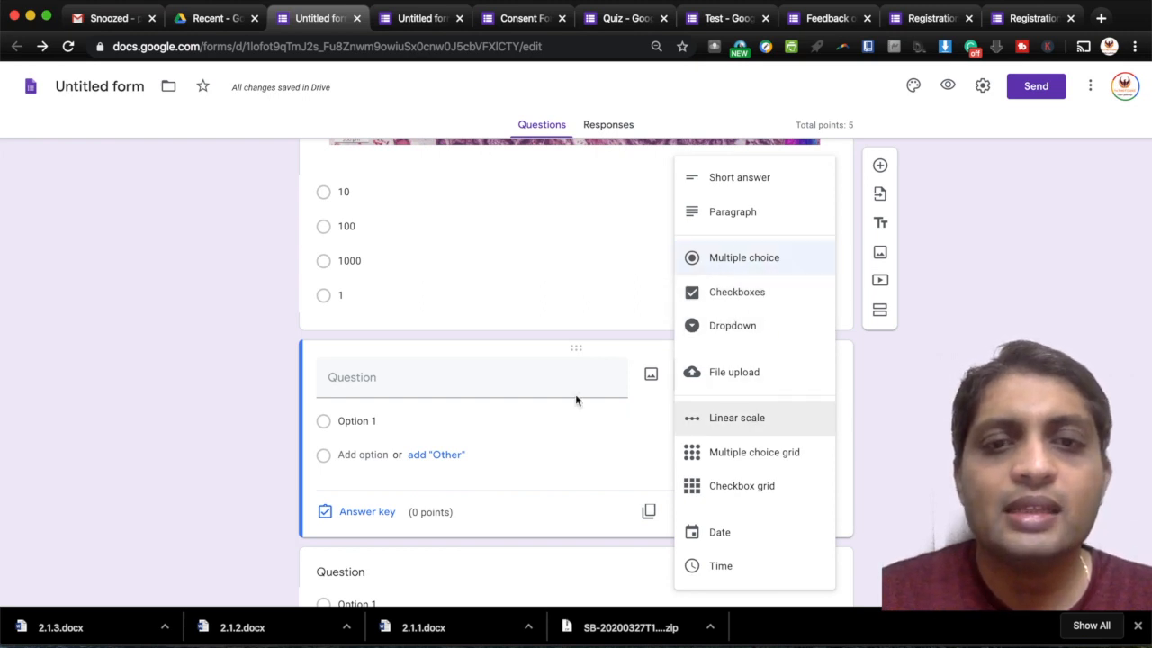
pyautogui.click(427, 383)
pyautogui.write('Ra')
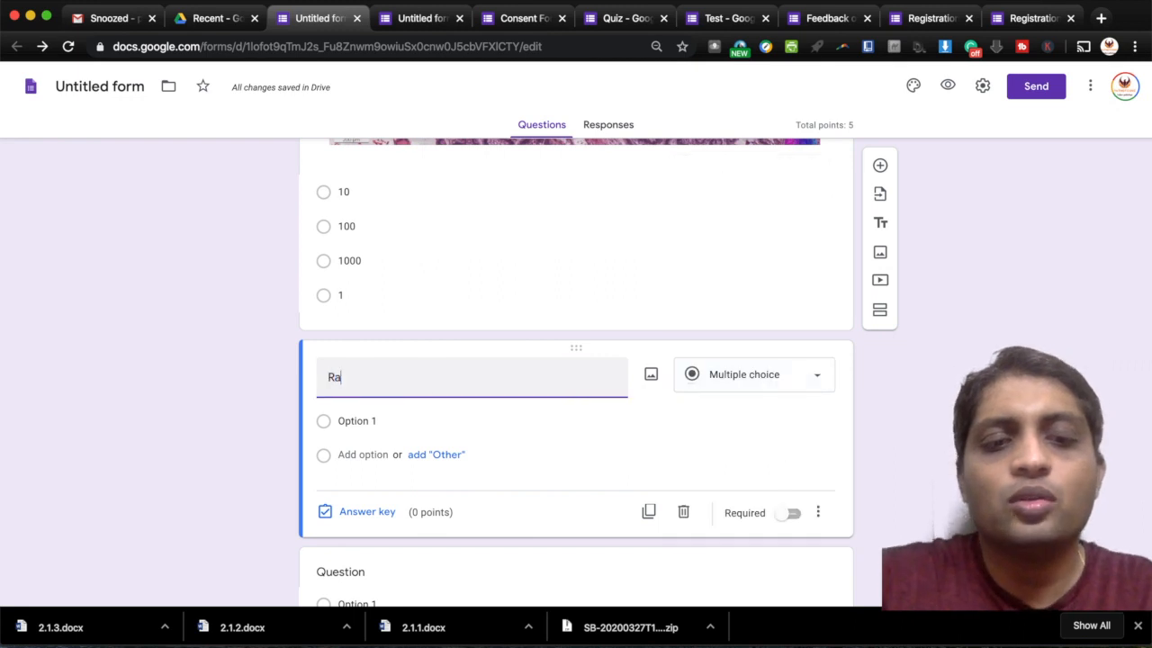
pyautogui.write('te')
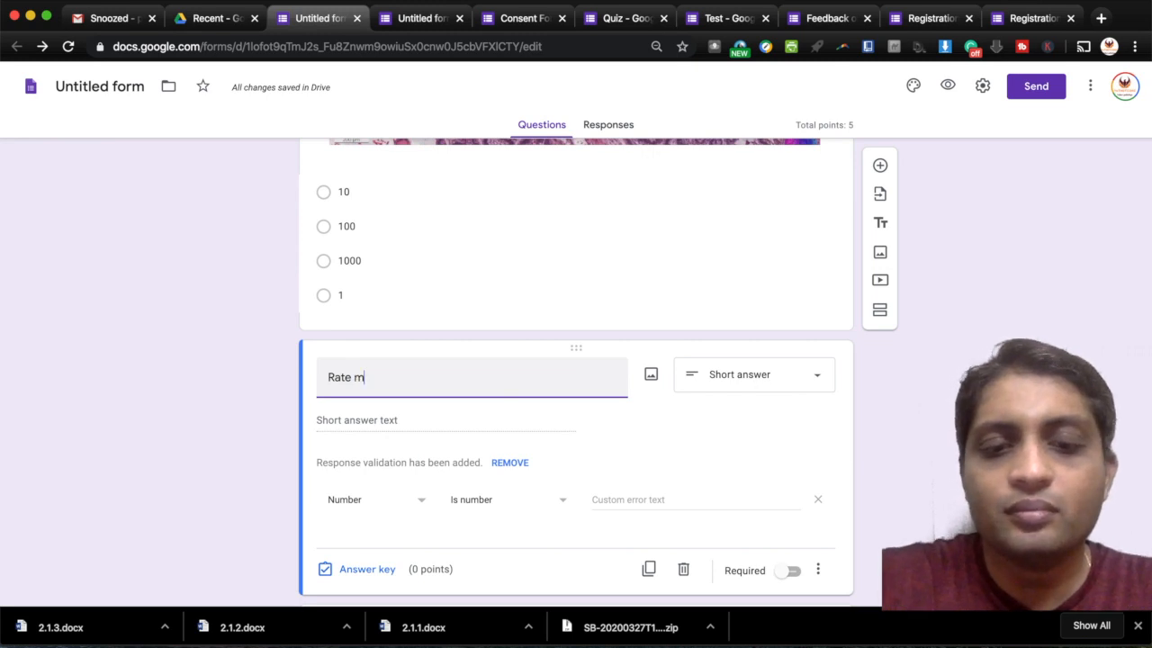
# - Complete the title 'Rate my class' and make it a 1 to 10 linear scale
pyautogui.write('my class')
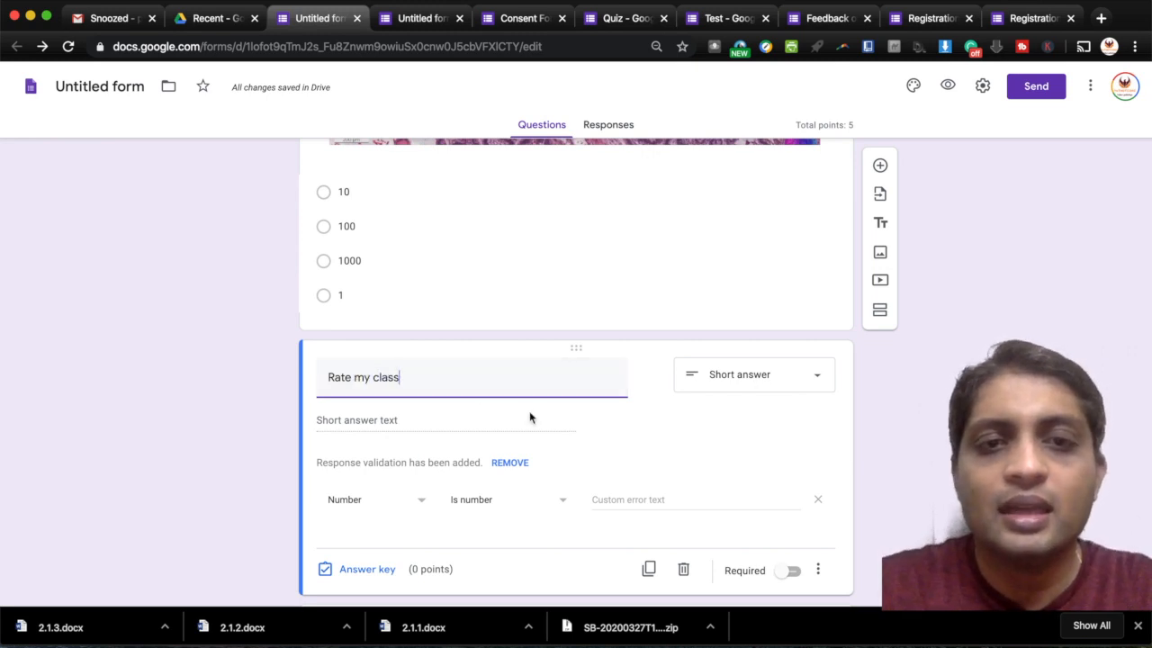
pyautogui.click(733, 382)
pyautogui.click(733, 382)
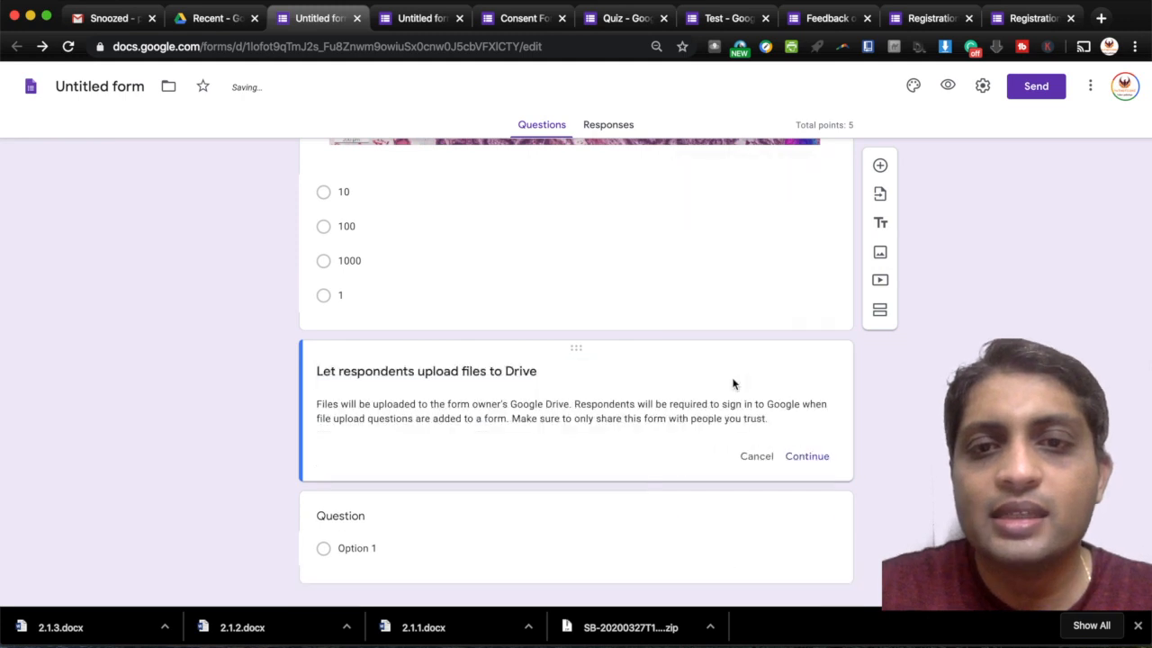
pyautogui.click(756, 458)
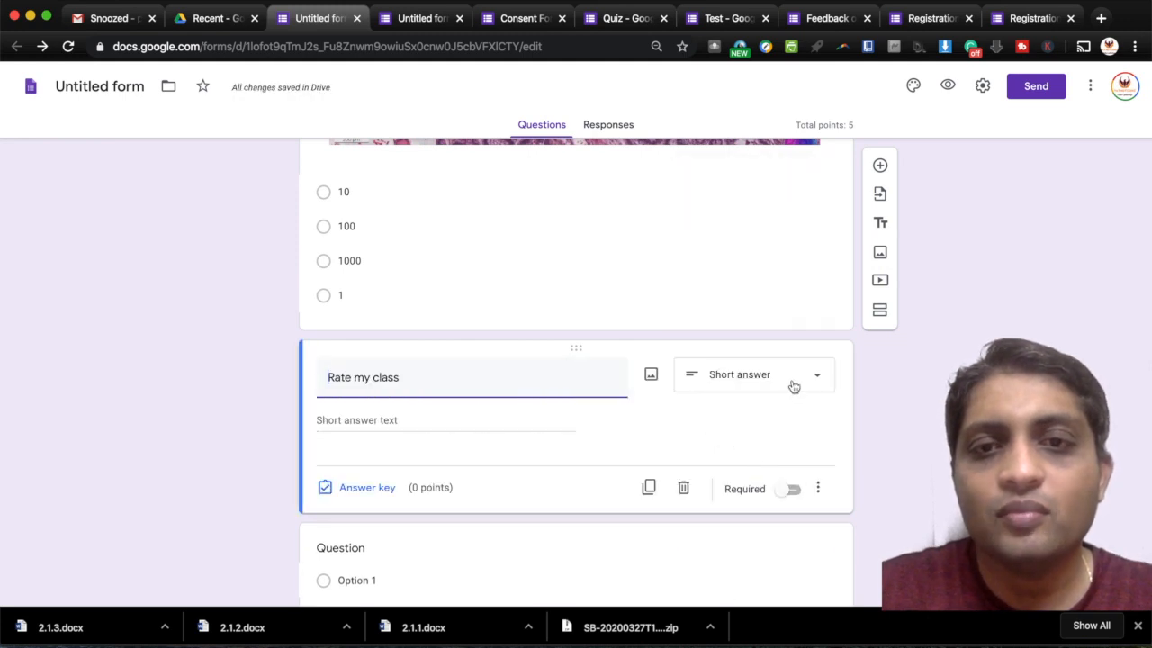
pyautogui.click(790, 381)
pyautogui.click(745, 419)
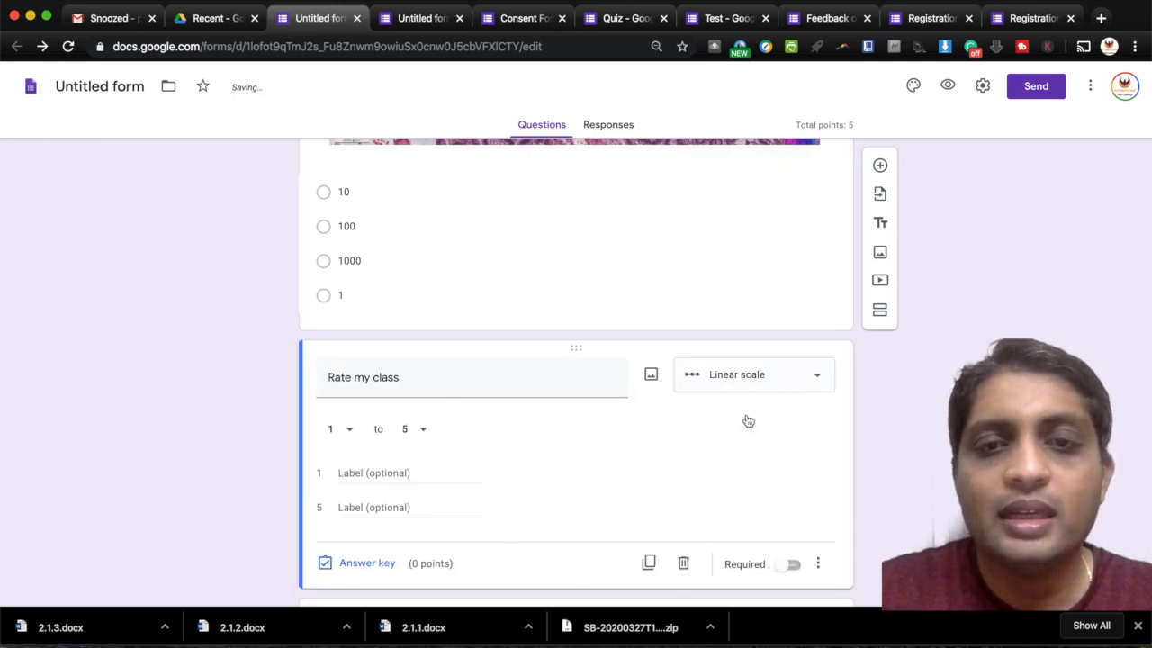
pyautogui.click(423, 435)
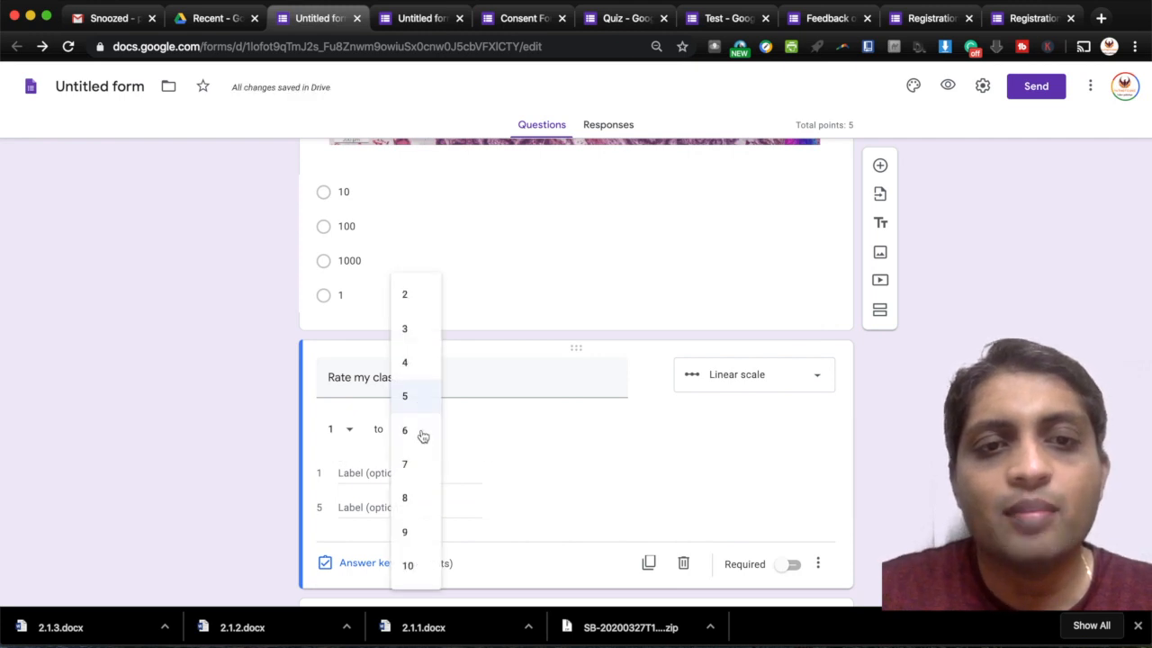
pyautogui.click(412, 566)
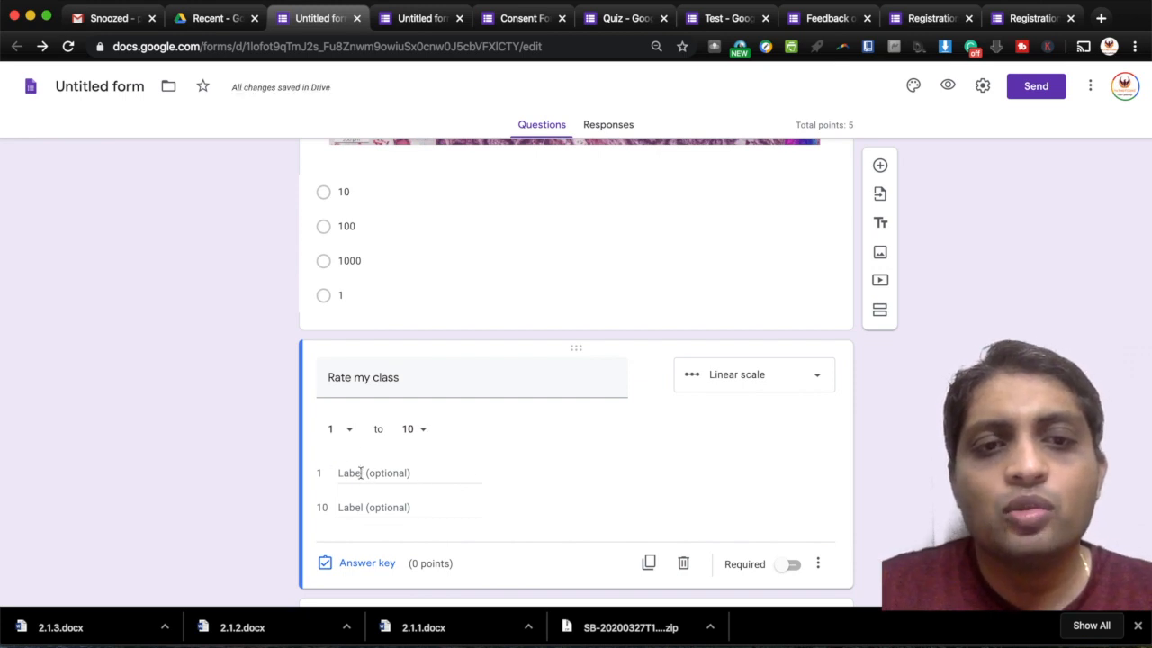
# - Retitle it 'Rate my class on scale of 1-10', label ends Low and Excellent, add a question
pyautogui.click(410, 374)
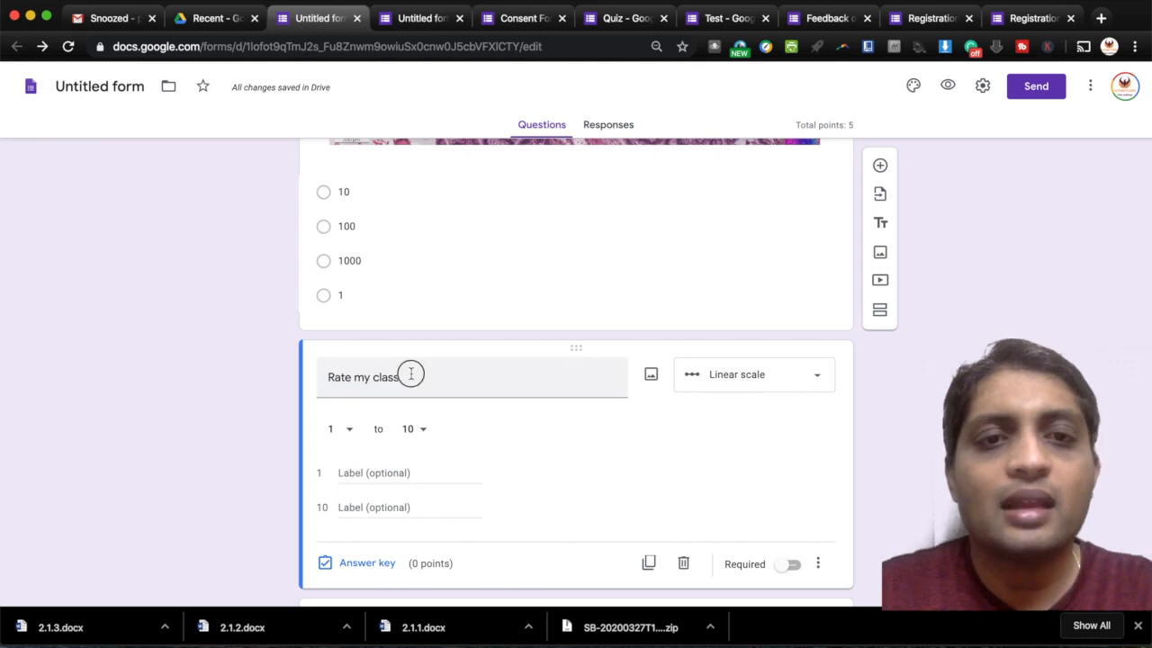
pyautogui.click(410, 374)
pyautogui.write('on')
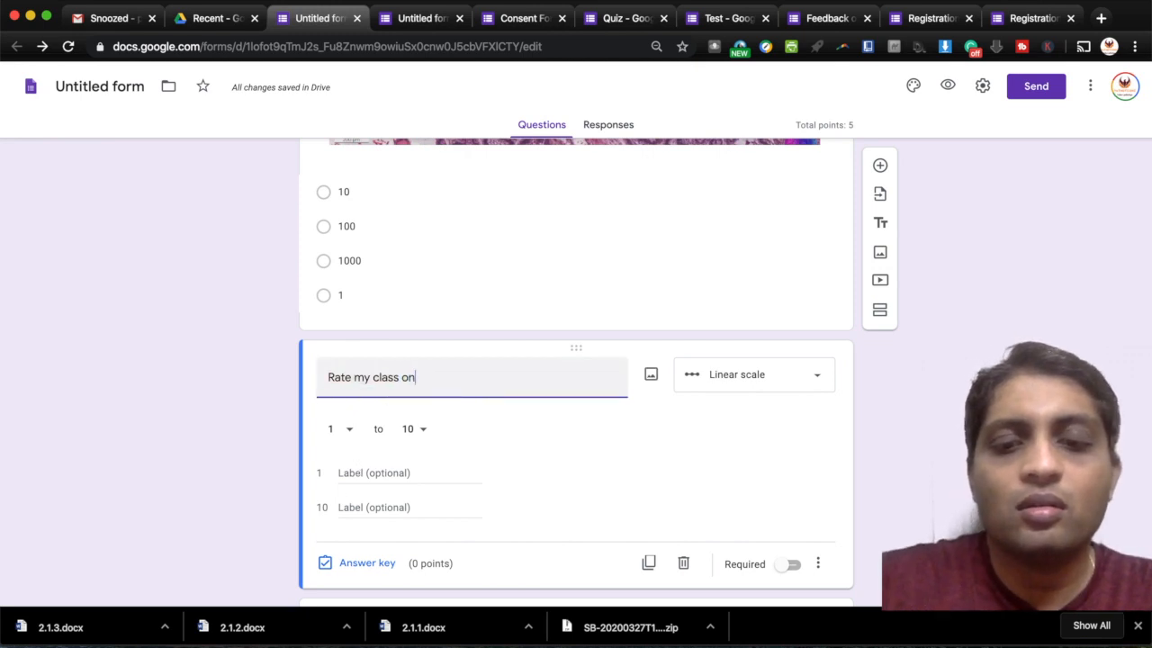
pyautogui.write(' scale ')
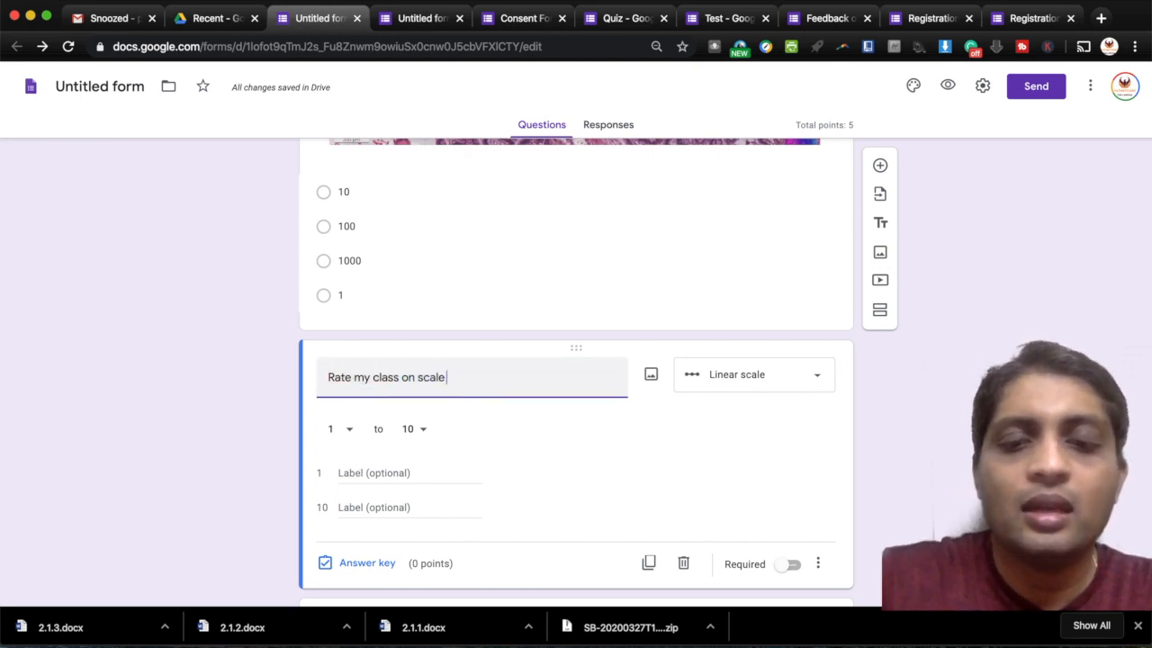
pyautogui.write('of 1-')
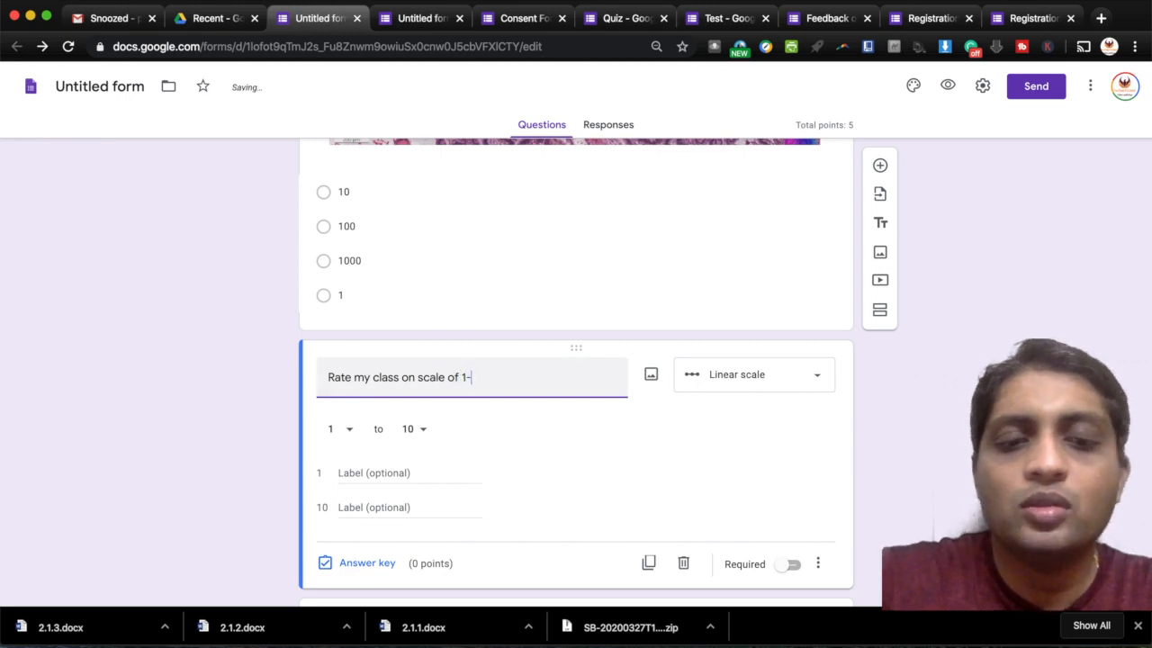
pyautogui.write('10')
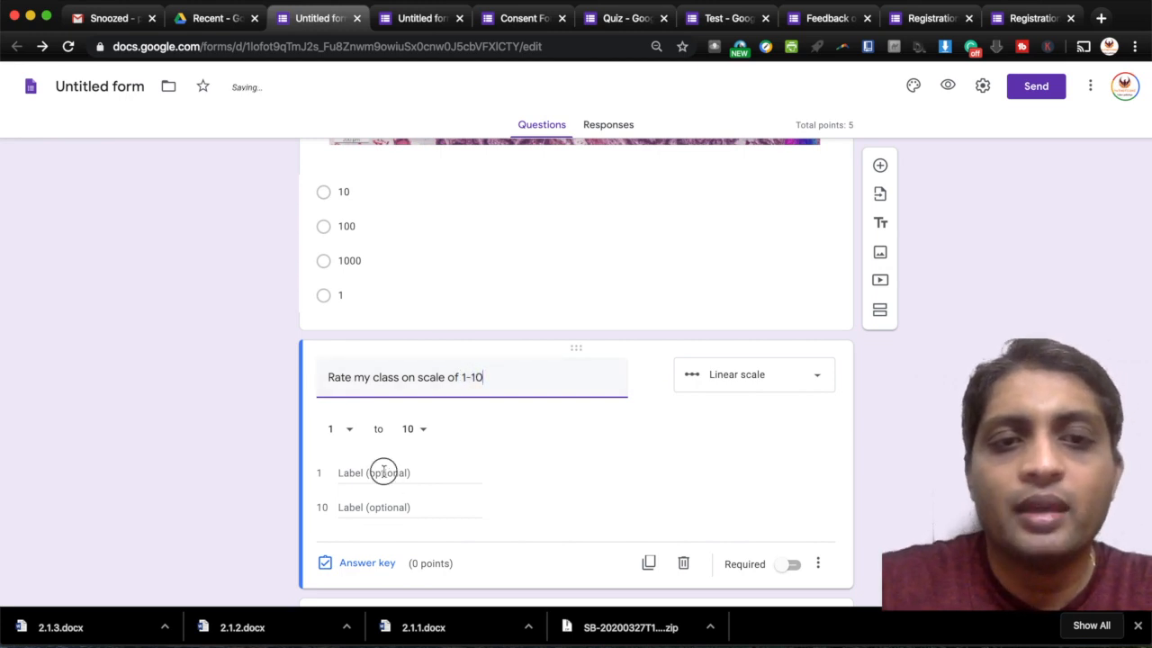
pyautogui.click(383, 471)
pyautogui.write('Low')
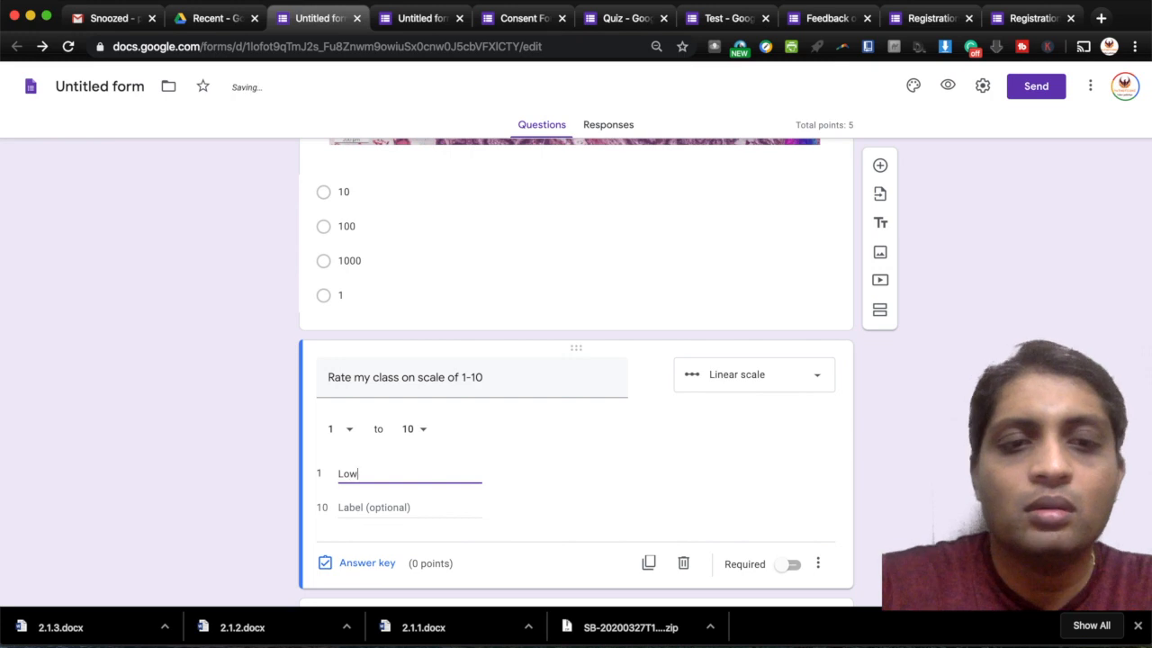
pyautogui.click(374, 507)
pyautogui.write('Exc')
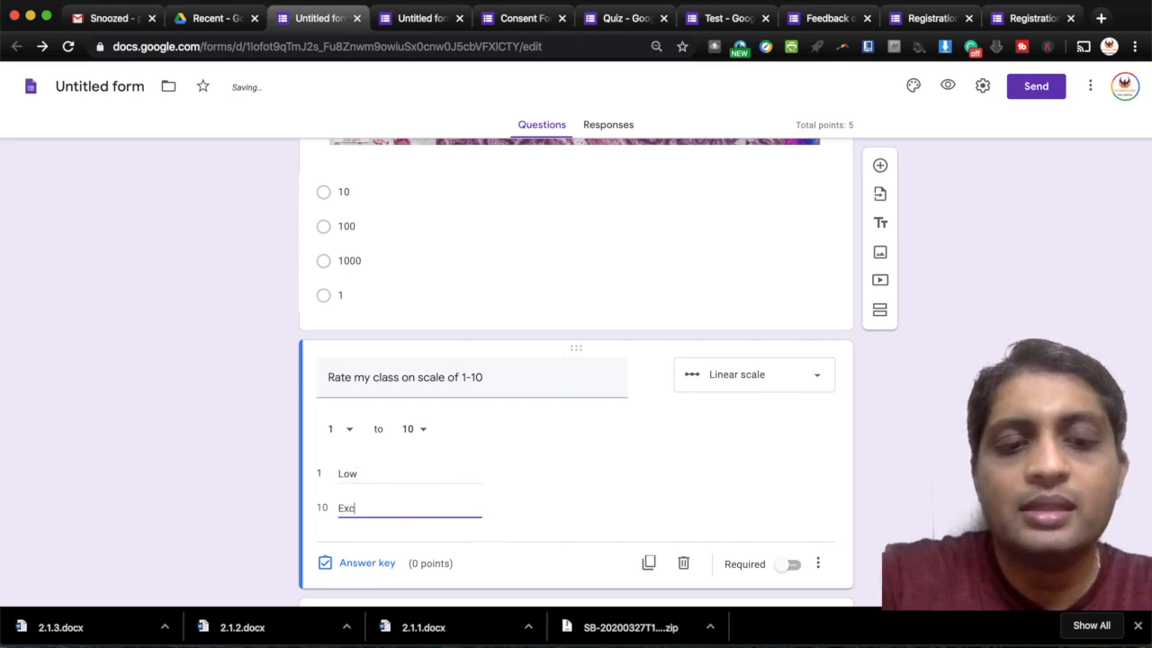
pyautogui.write('ellen')
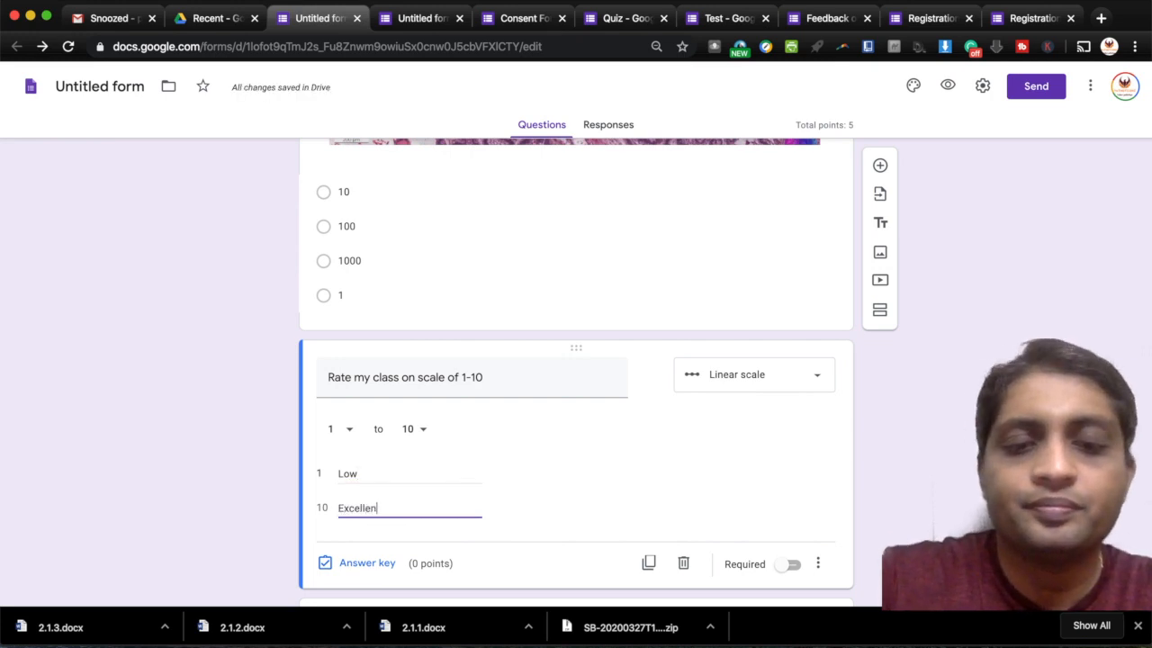
pyautogui.write('t')
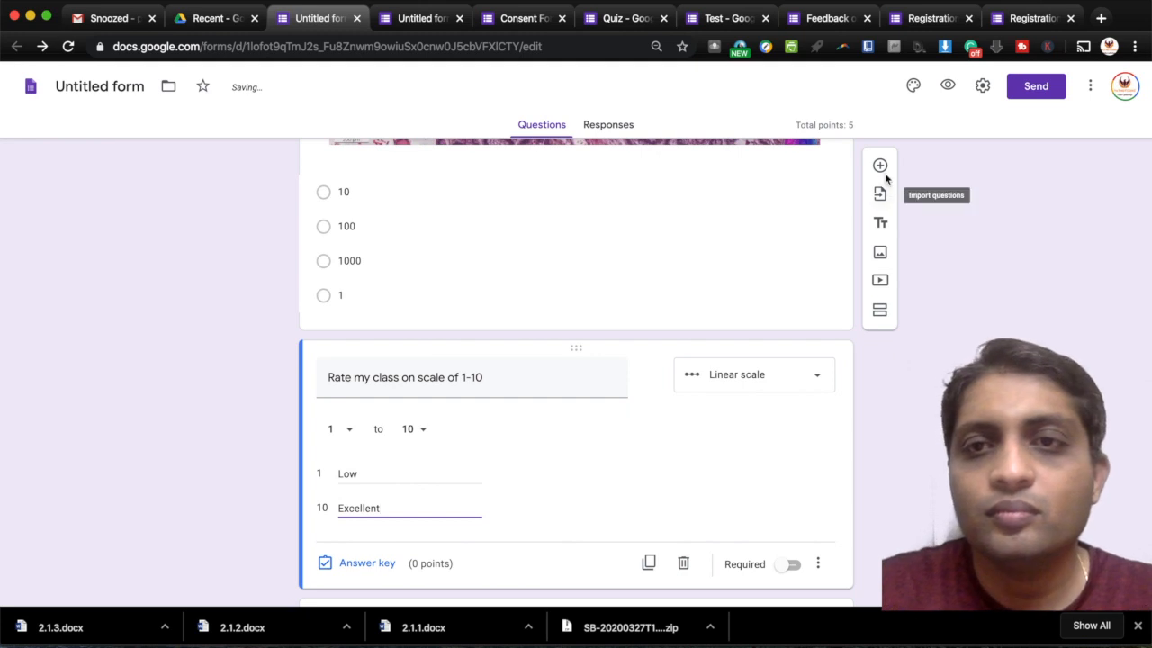
pyautogui.click(881, 166)
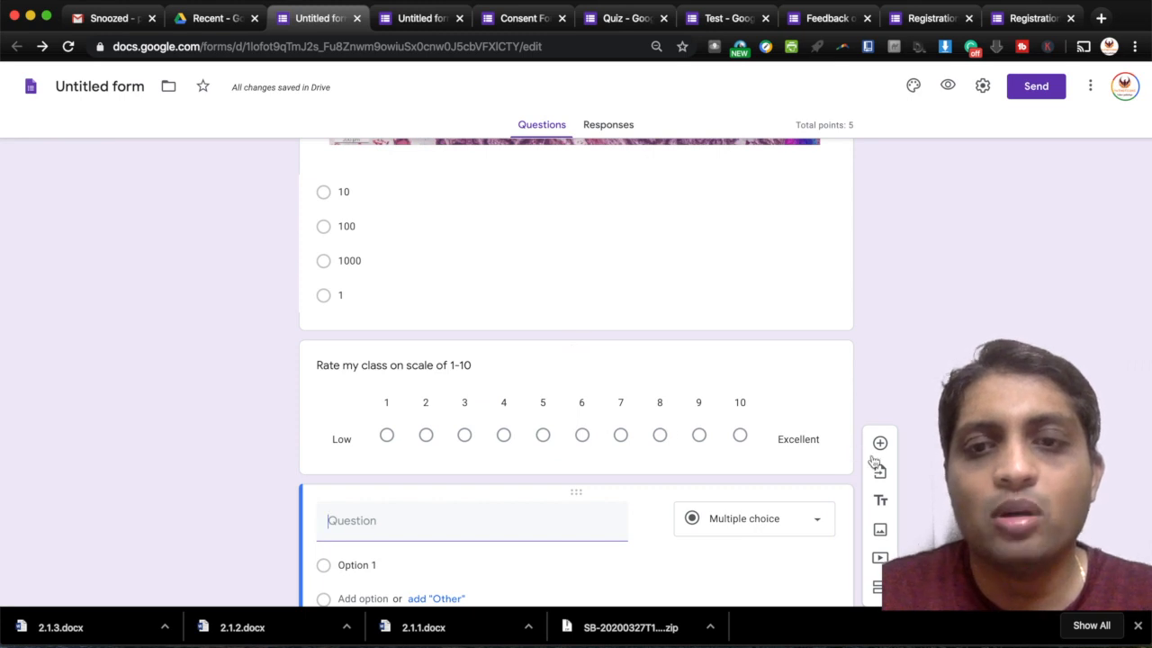
# - Keep Multiple choice and title the question 'Assignment - click image of a deranged lipid profile'
pyautogui.click(790, 531)
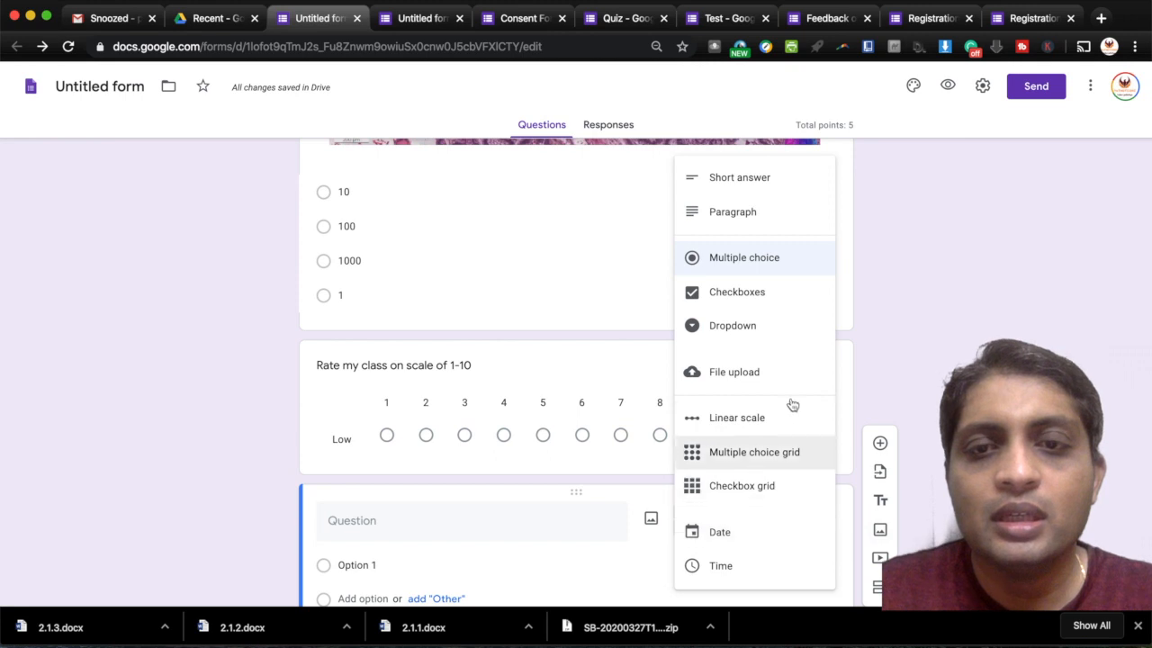
pyautogui.click(897, 363)
pyautogui.scroll(-3, 696, 438)
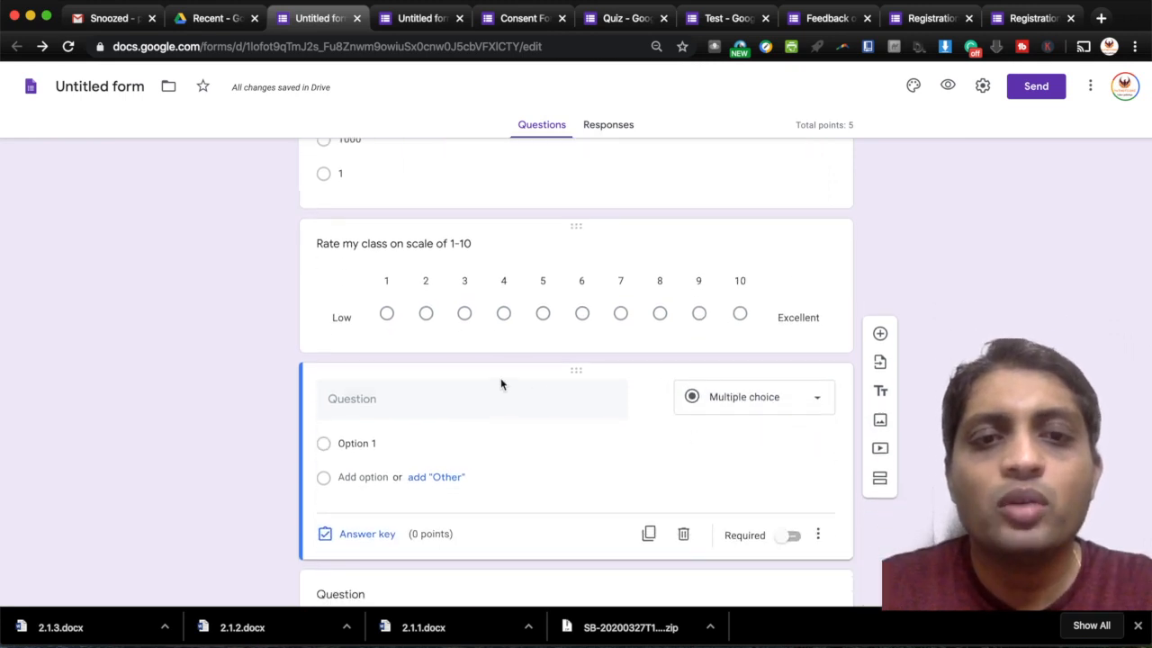
pyautogui.click(420, 401)
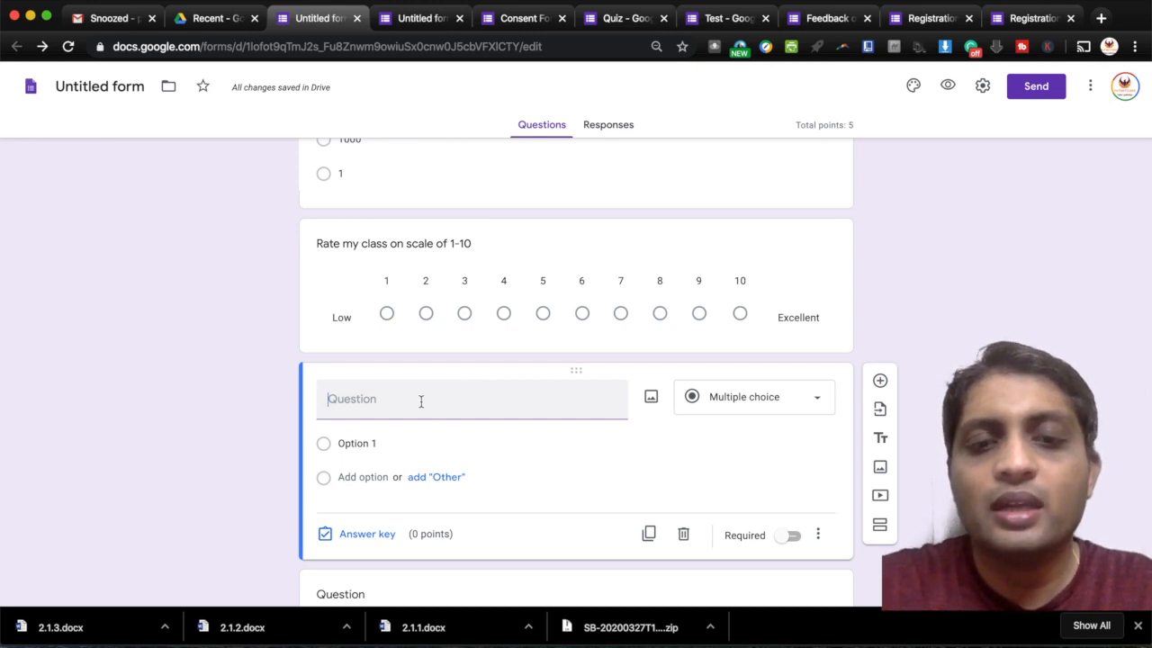
pyautogui.write('Assignment -')
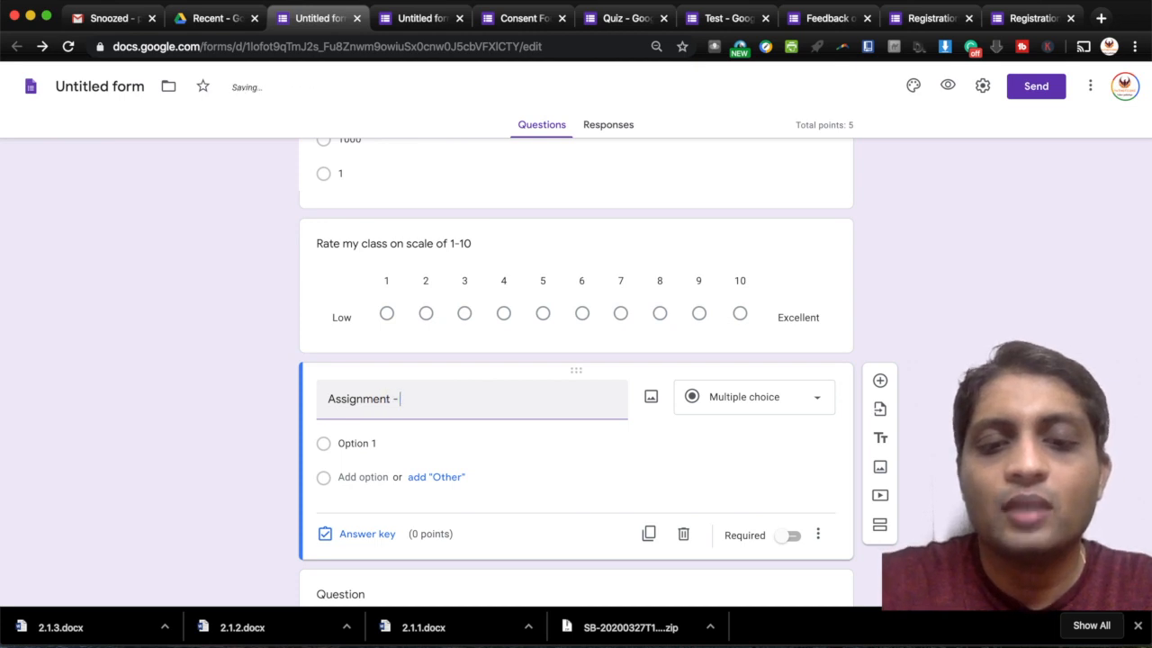
pyautogui.write('click i')
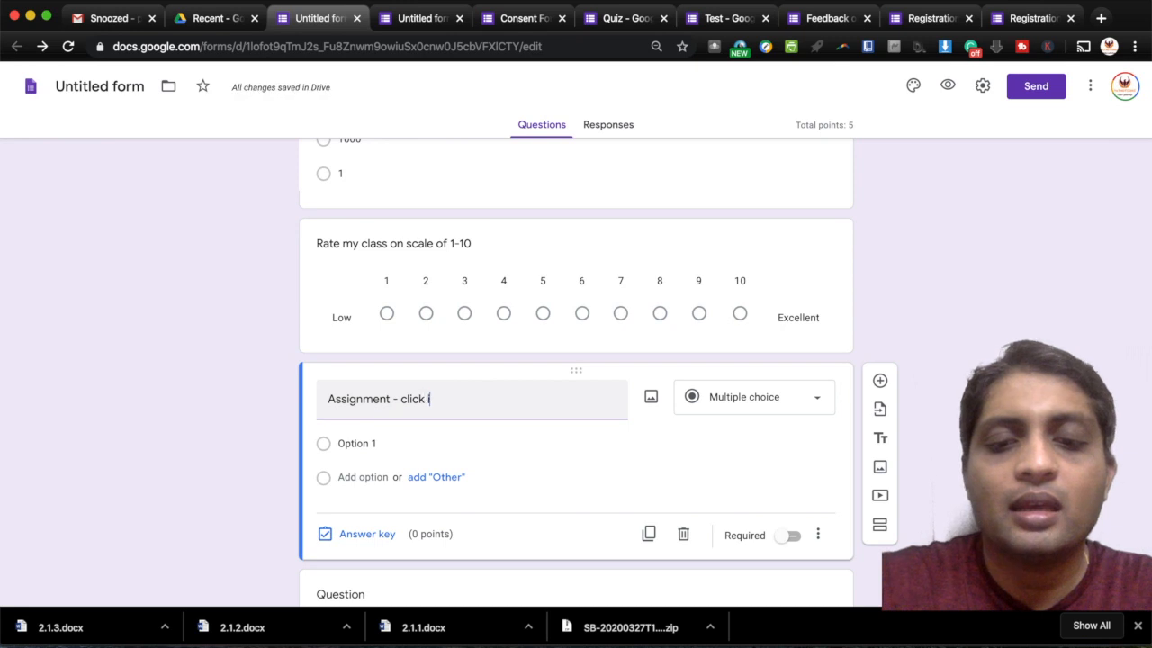
pyautogui.write('mage o')
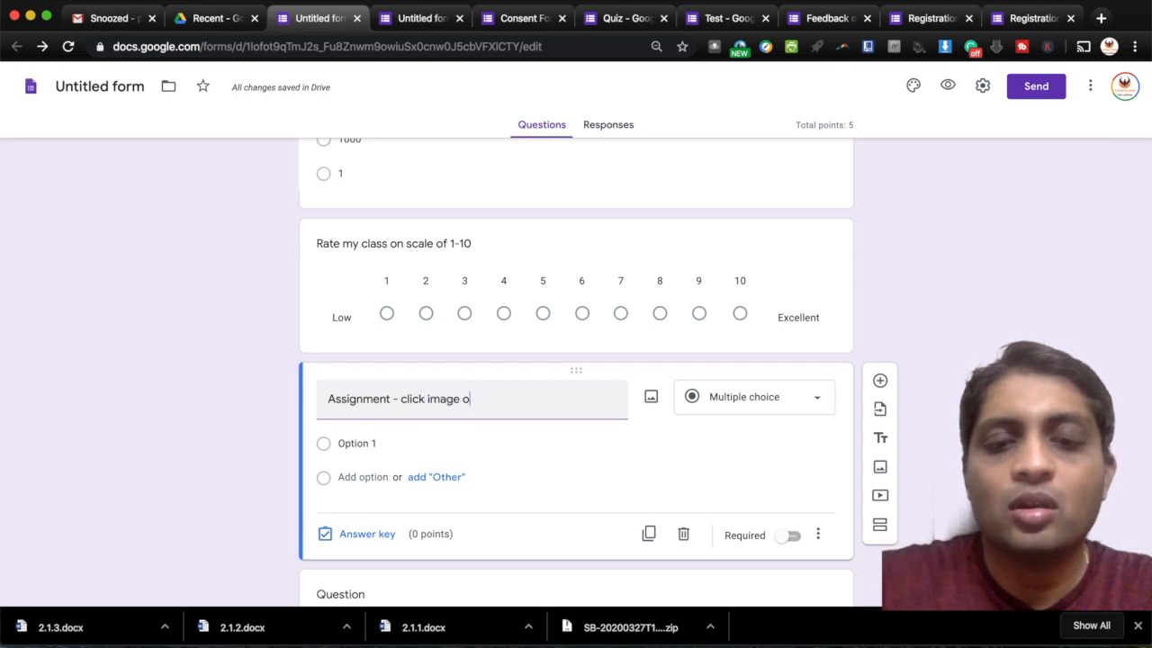
pyautogui.write('f a d')
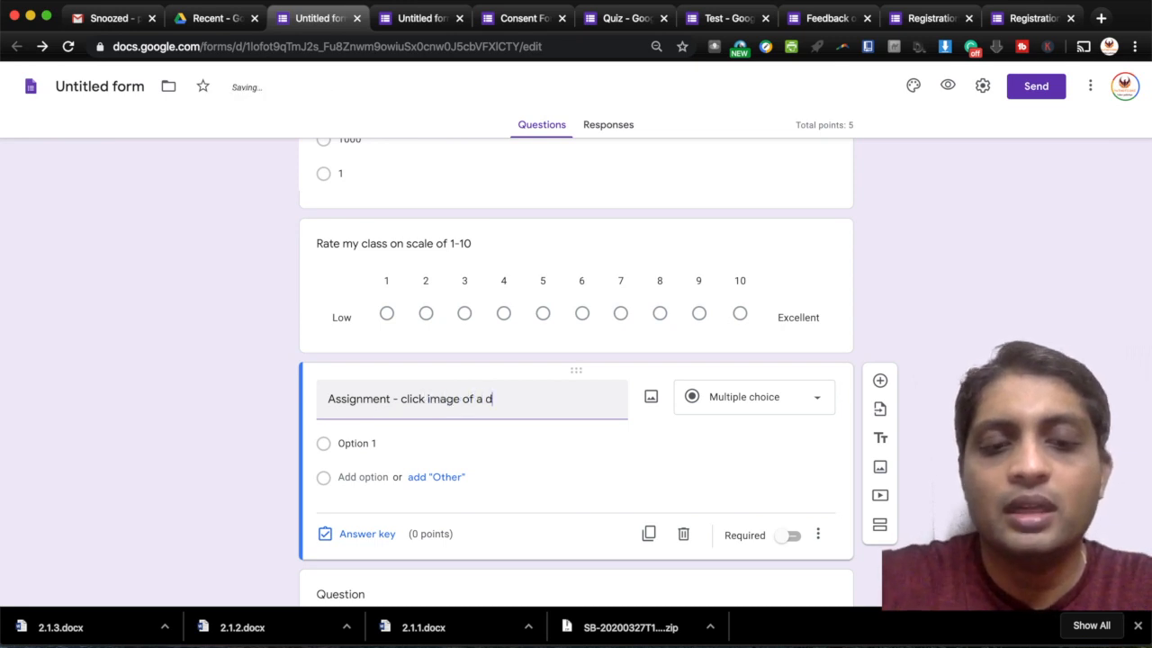
pyautogui.write('erang')
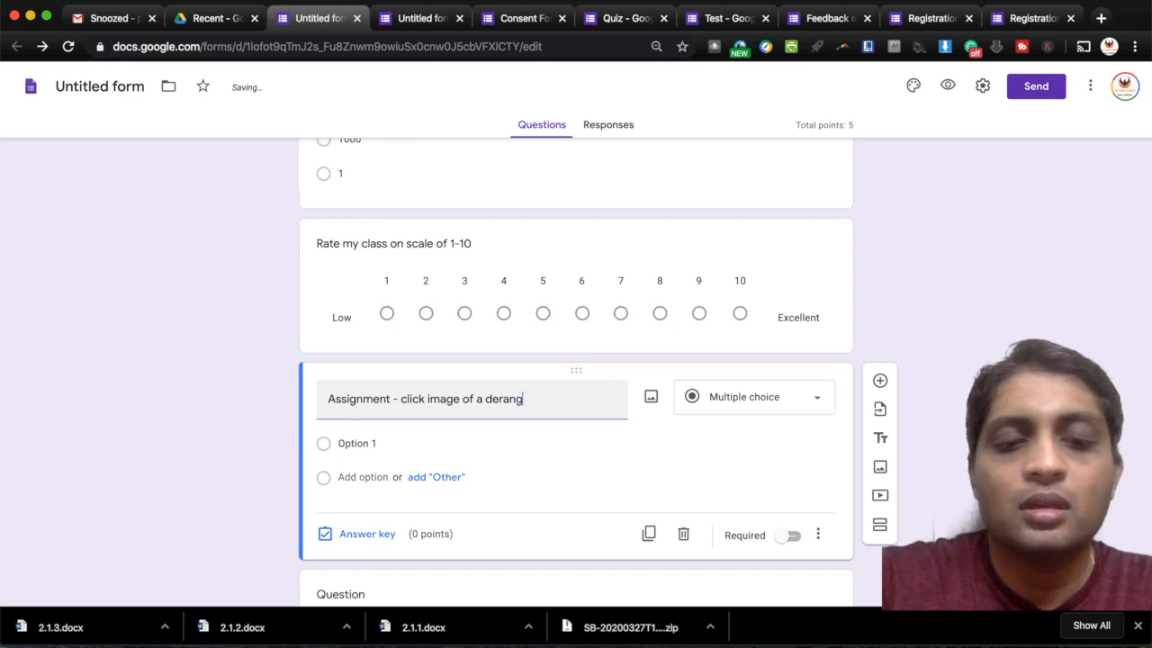
pyautogui.write('ed lipid pro')
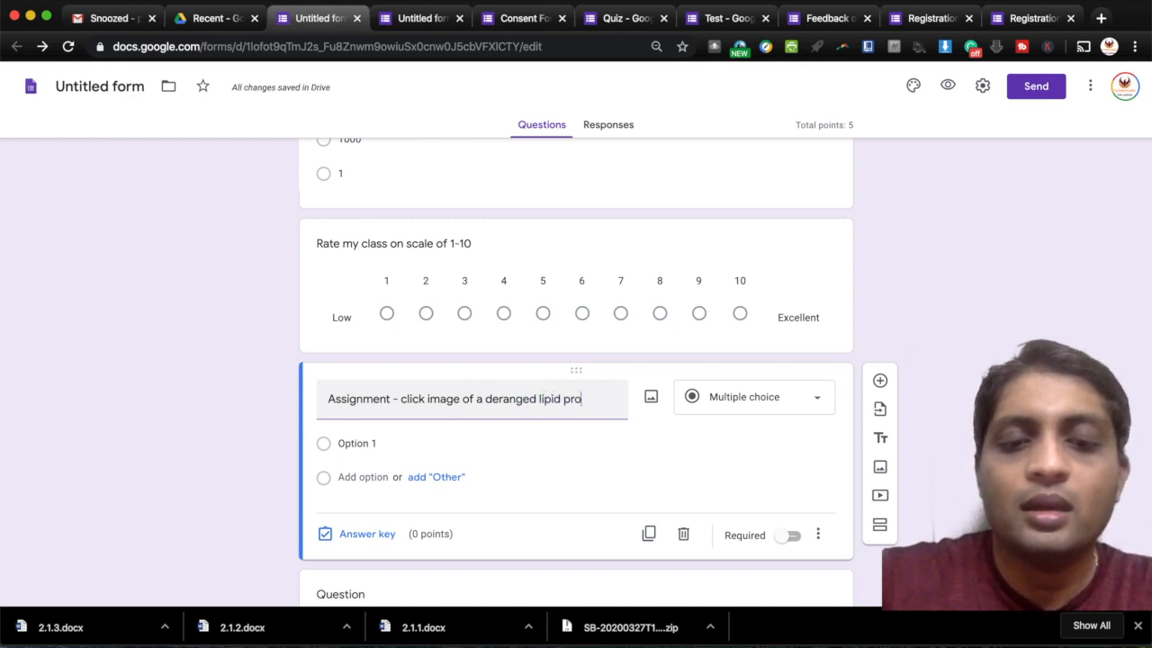
pyautogui.write('file')
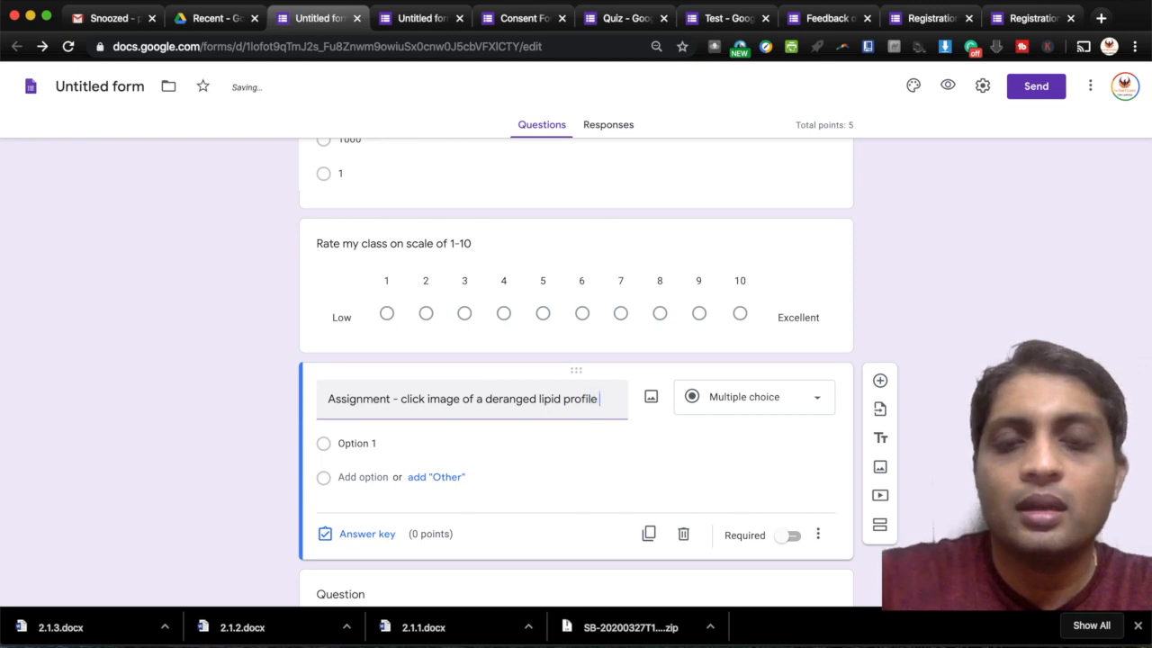
pyautogui.click(747, 408)
# - Make the assignment a File upload question accepting one file up to 10 MB, then preview
pyautogui.click(743, 373)
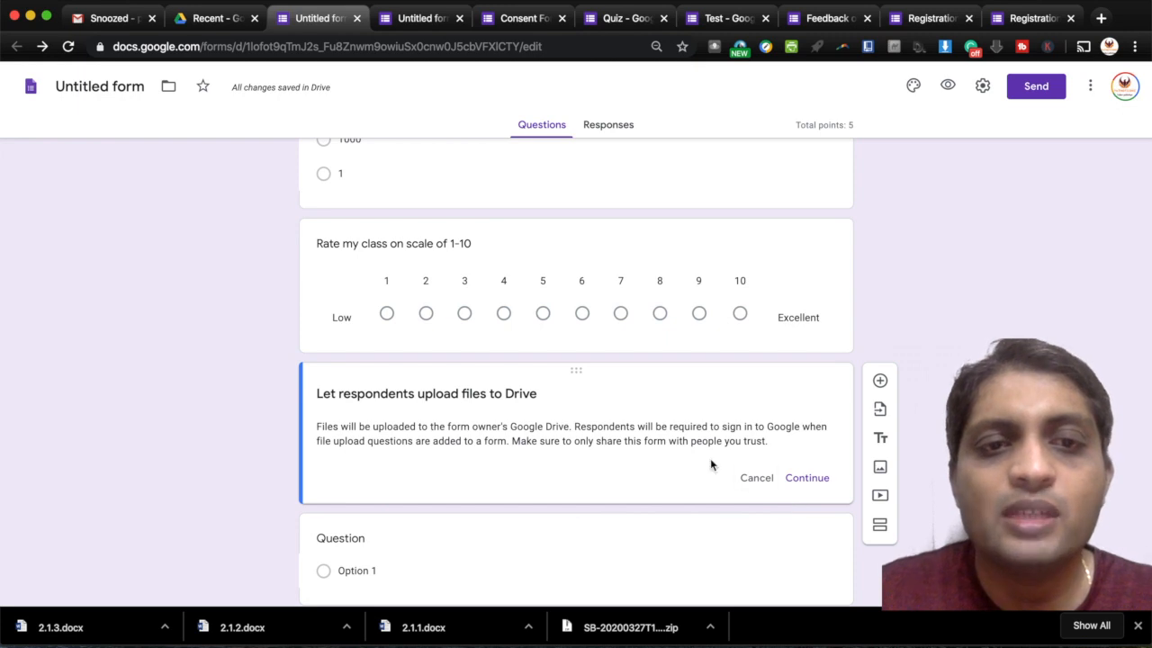
pyautogui.click(807, 477)
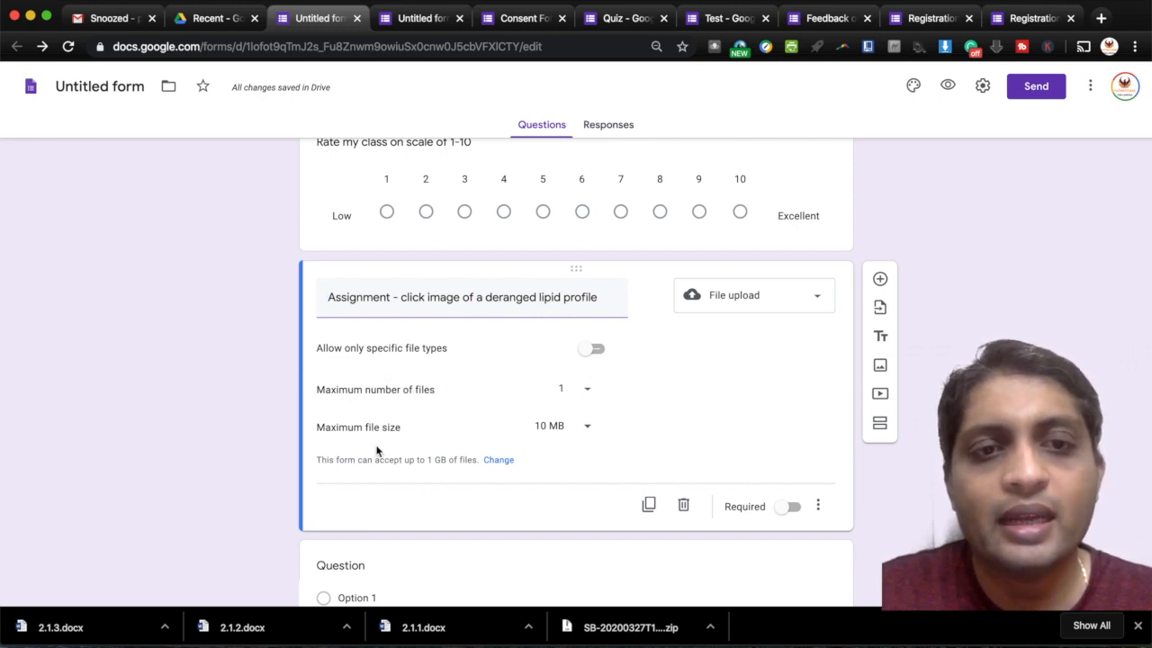
pyautogui.click(586, 436)
pyautogui.click(580, 429)
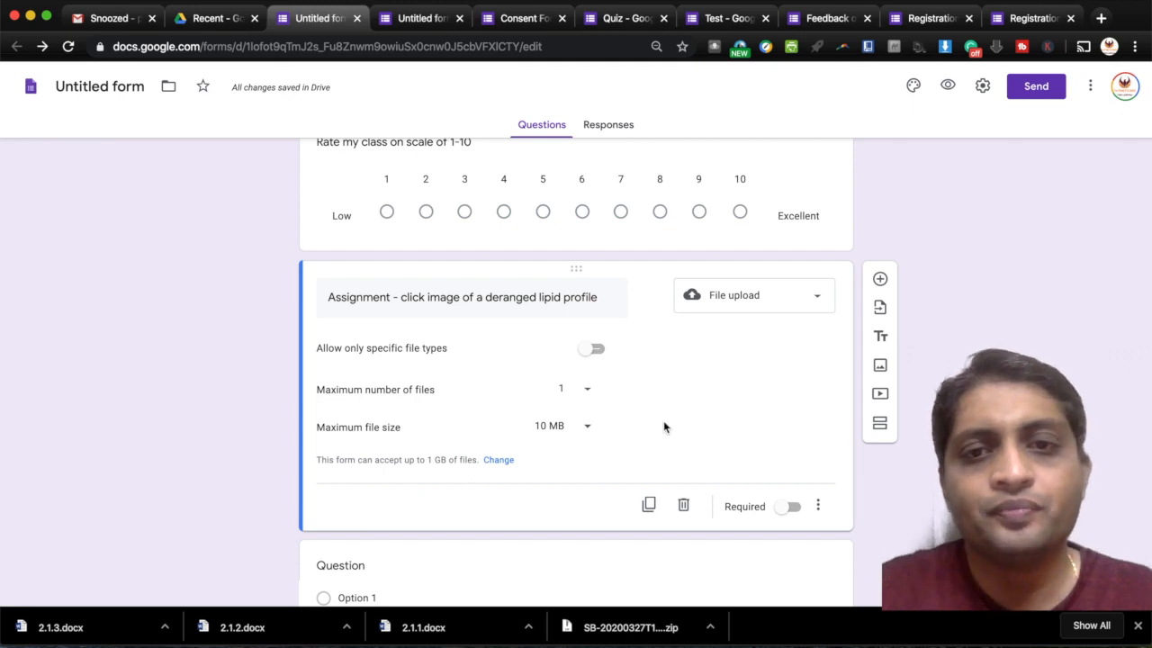
pyautogui.click(947, 85)
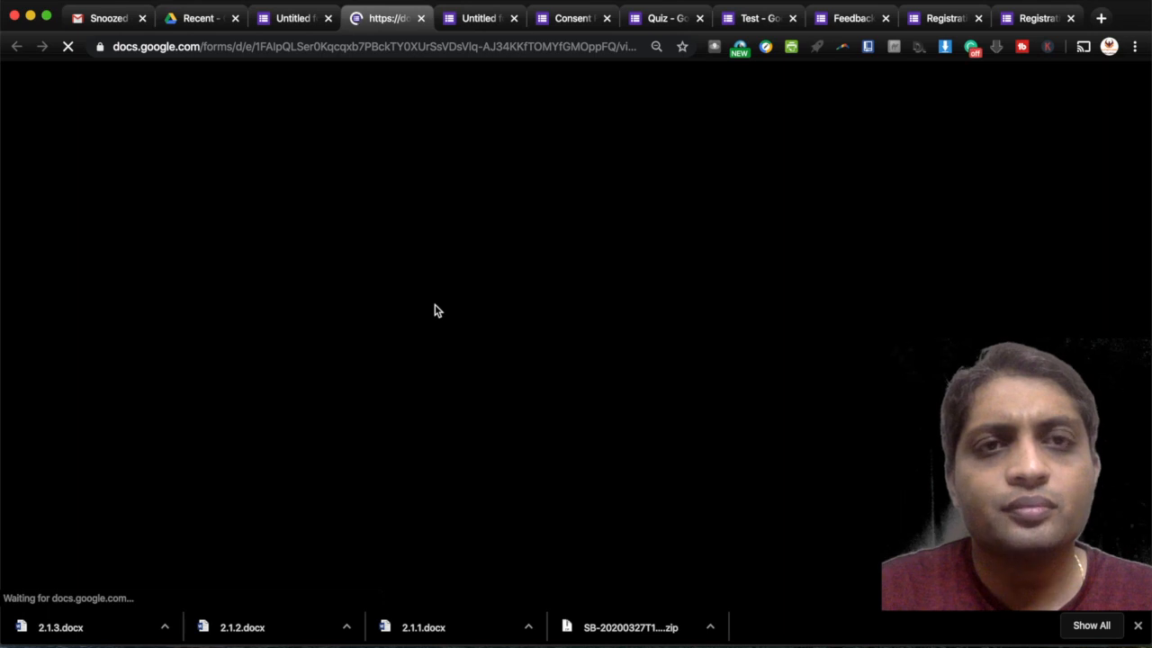
# - Scroll the Quiz respondent preview down to Submit, then go back to the editor tab
pyautogui.scroll(-1, 343, 279)
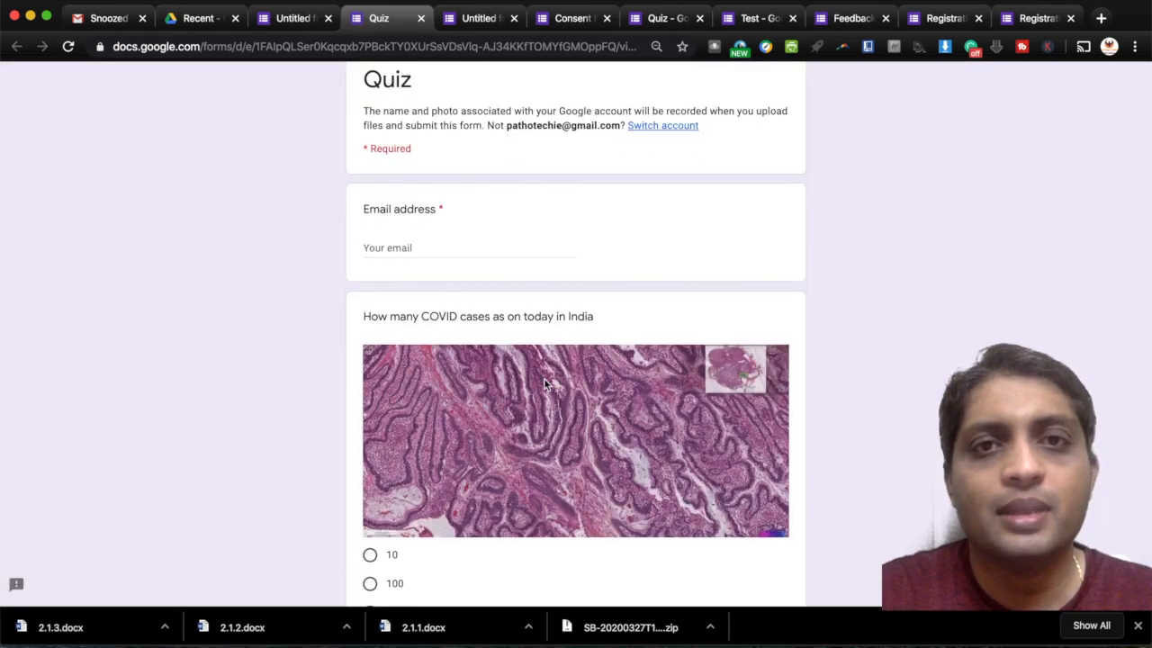
pyautogui.scroll(-4, 544, 378)
pyautogui.scroll(-6, 447, 441)
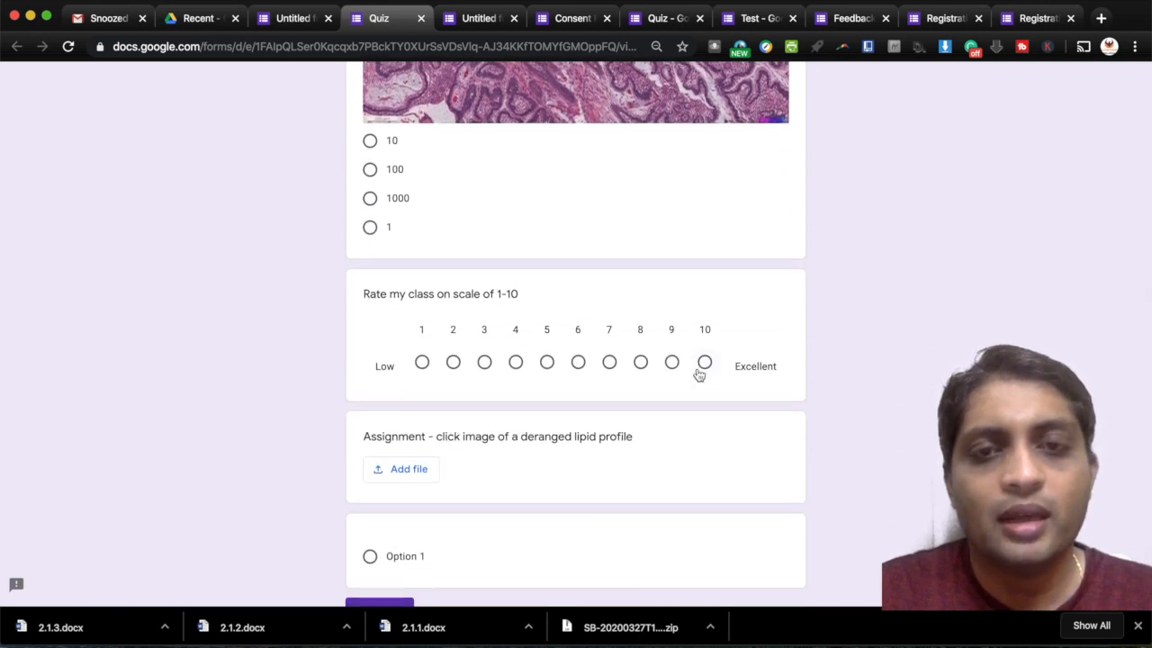
pyautogui.scroll(-3, 698, 373)
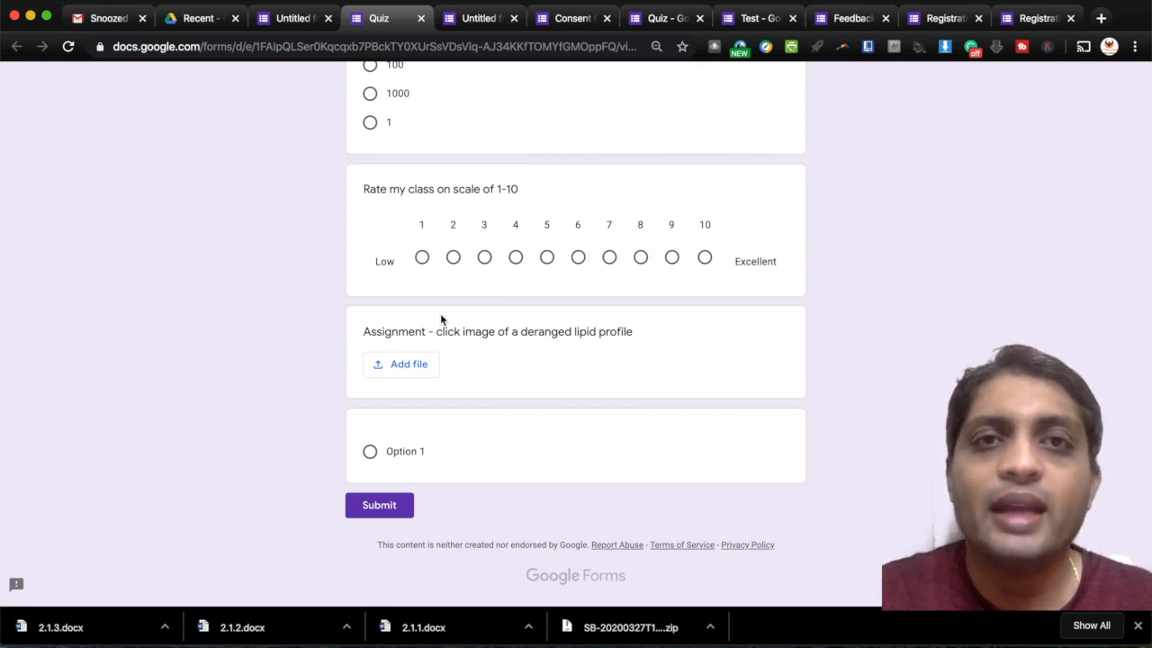
pyautogui.click(293, 19)
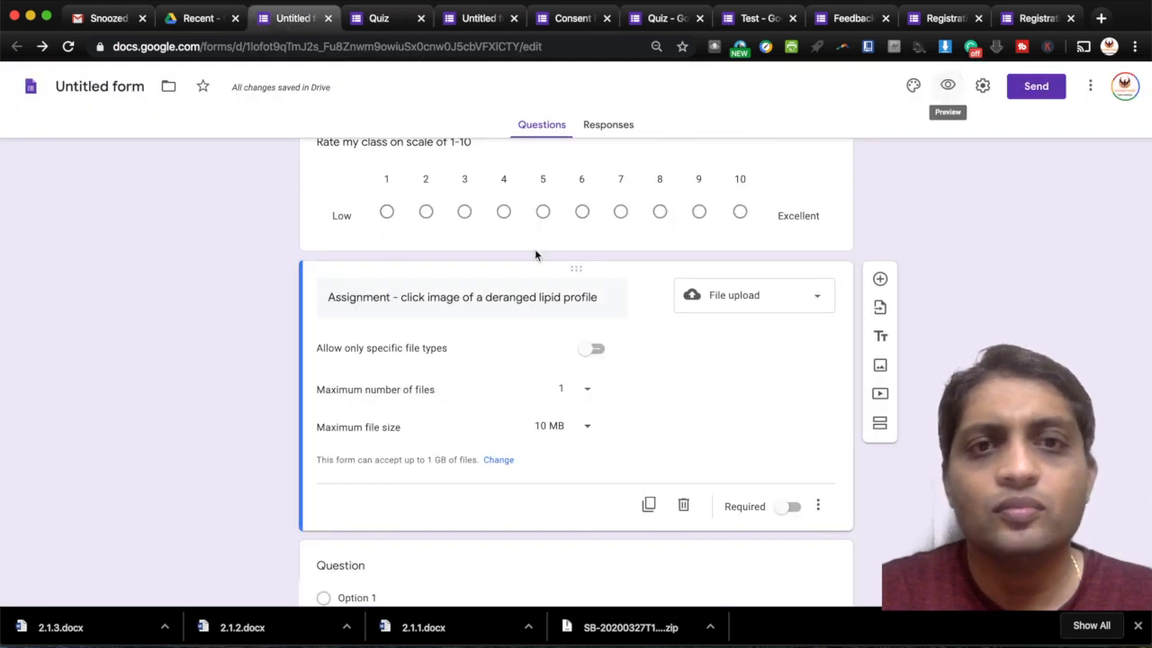
# - From Google Drive, create a blank Google Form via New > More > Google Forms
pyautogui.click(202, 19)
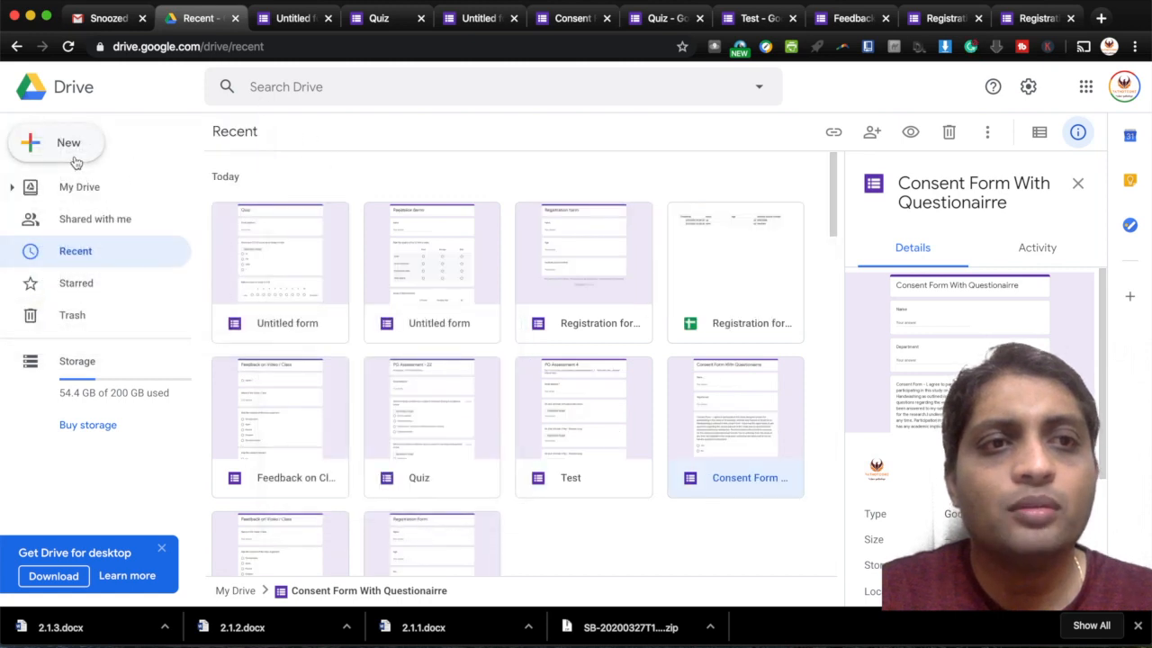
pyautogui.click(76, 160)
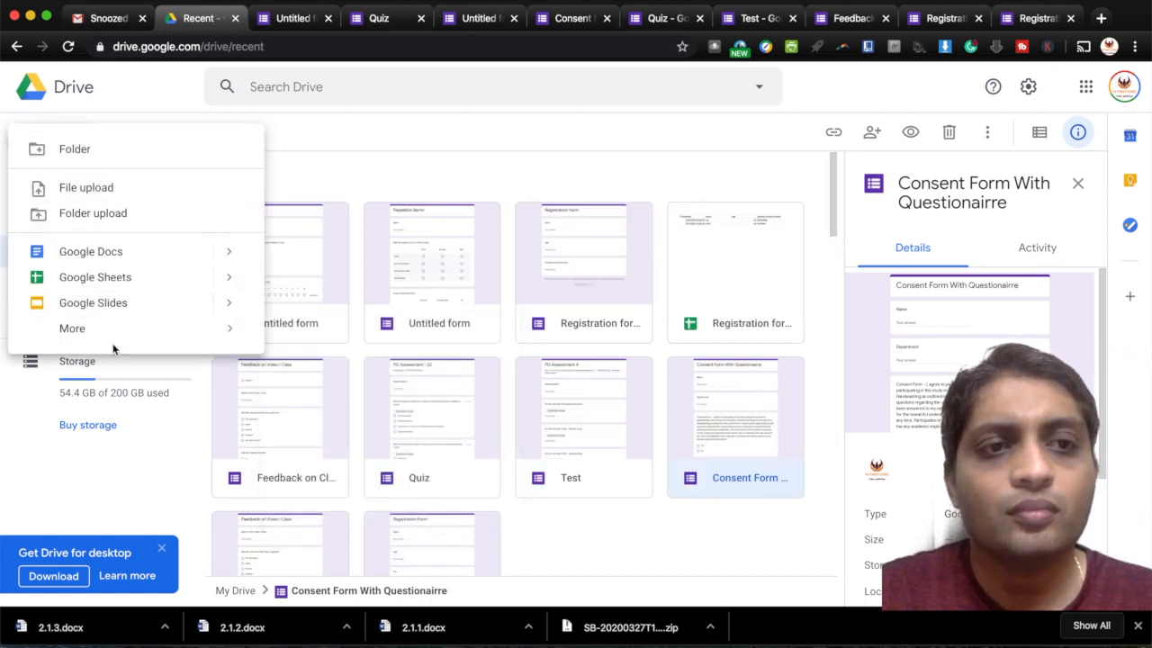
pyautogui.moveTo(129, 336)
pyautogui.click(315, 344)
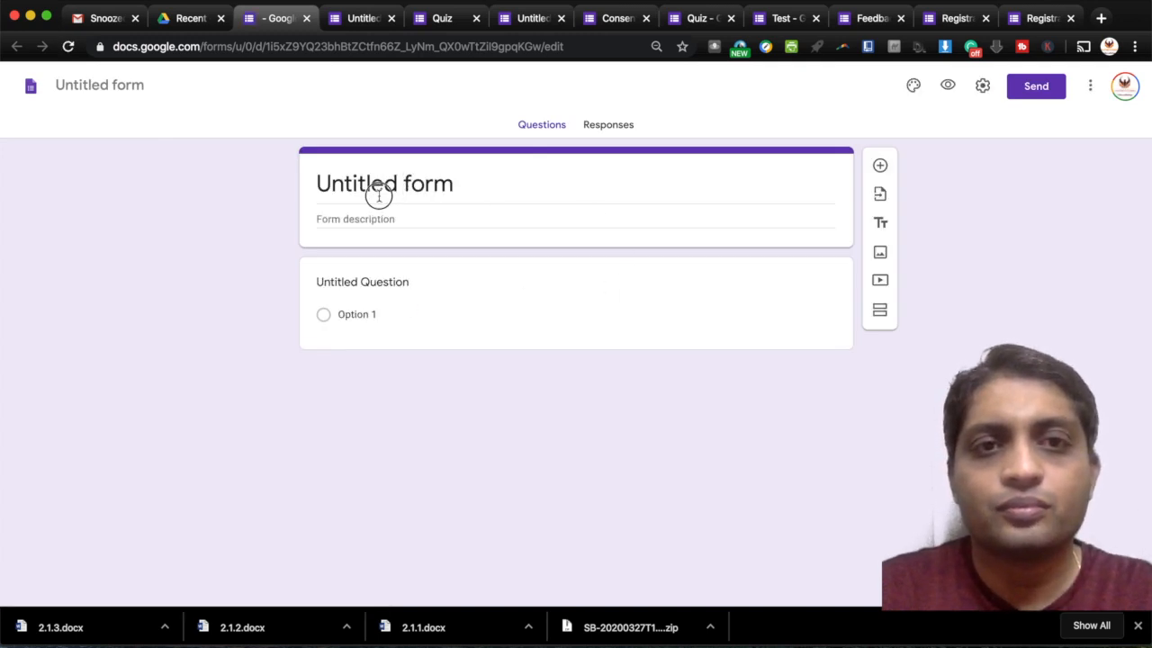
# - Title the form 'Consent' and add questions 'Name' and 'Age'
pyautogui.click(427, 191)
pyautogui.write('Co')
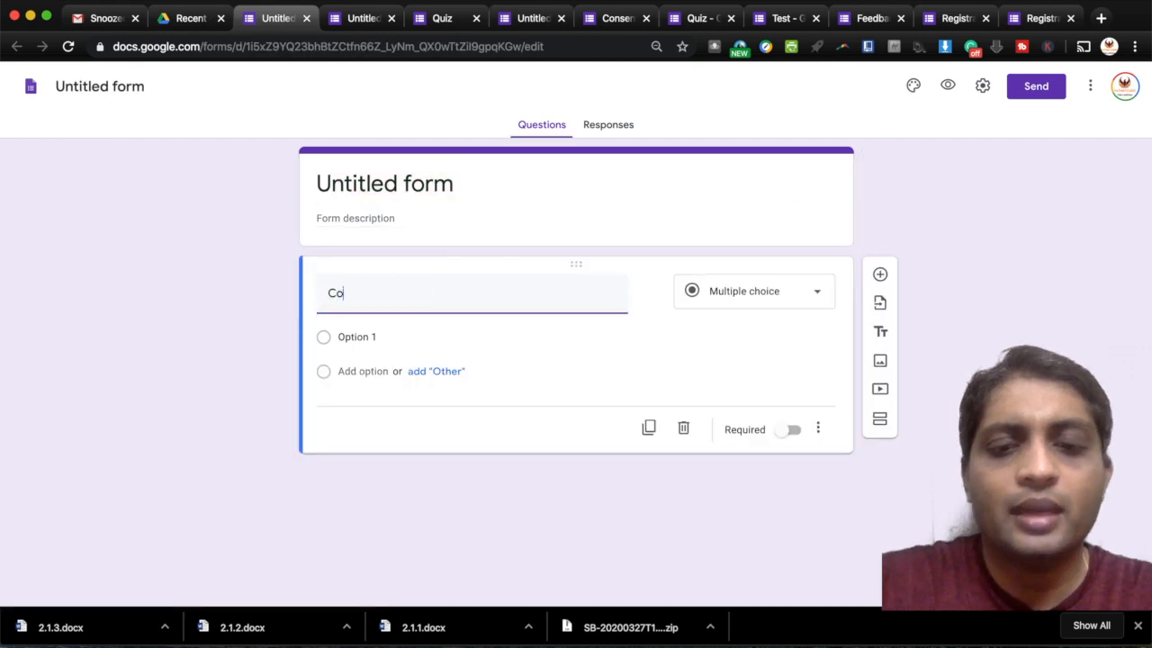
pyautogui.click(427, 178)
pyautogui.write('Consent')
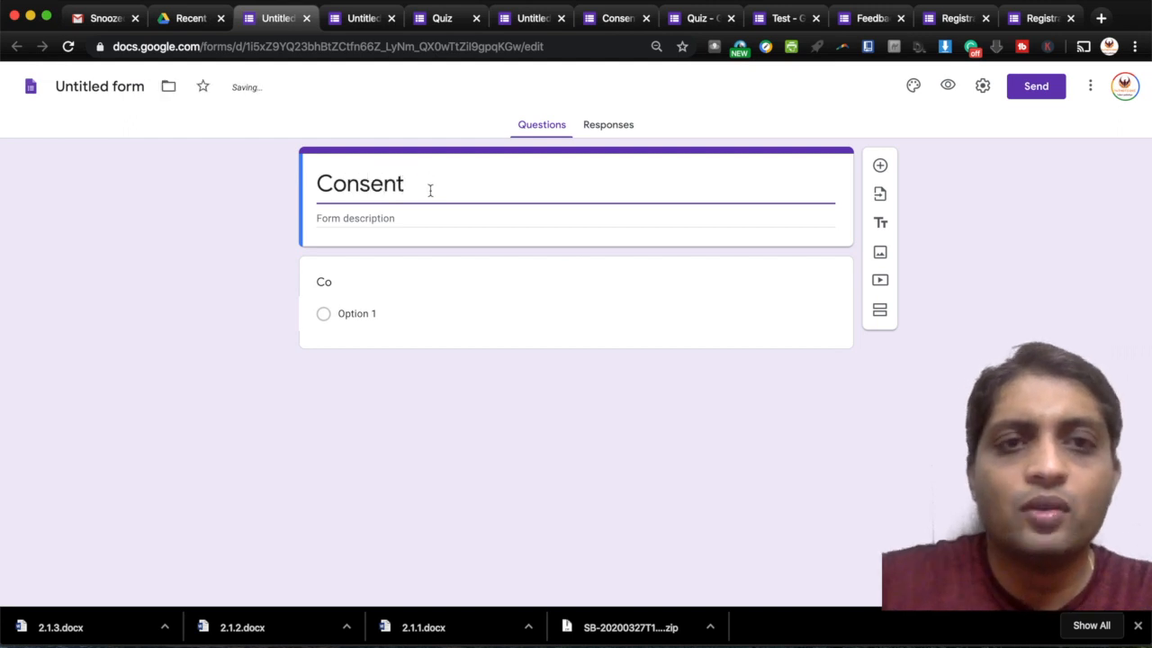
pyautogui.click(367, 282)
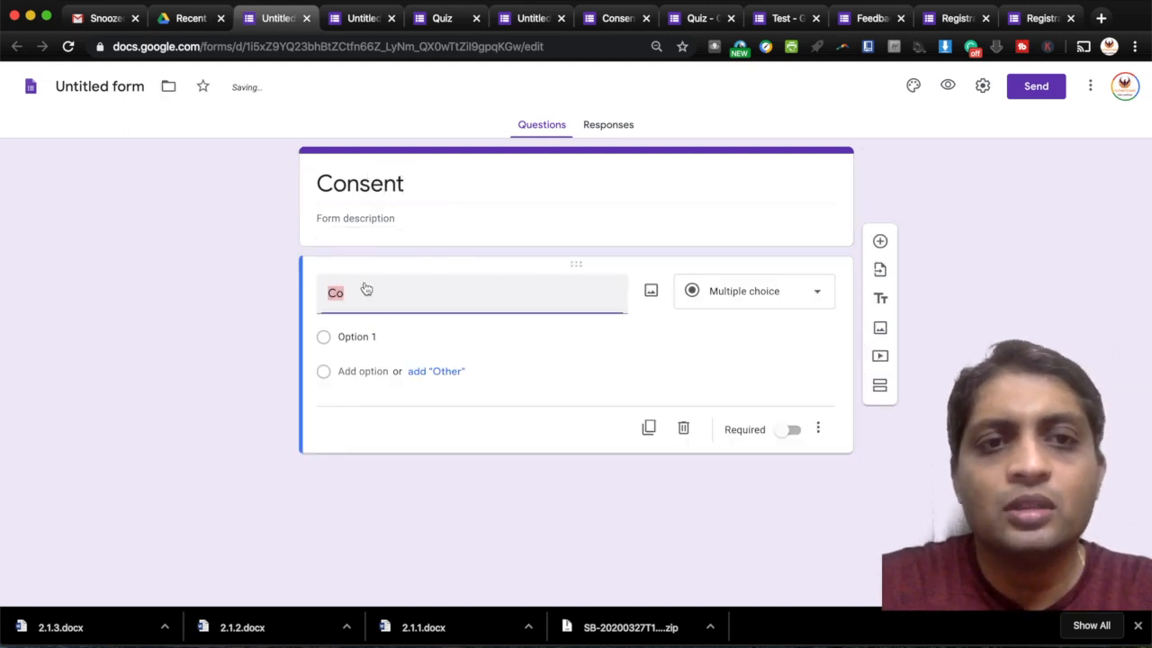
pyautogui.write('Name')
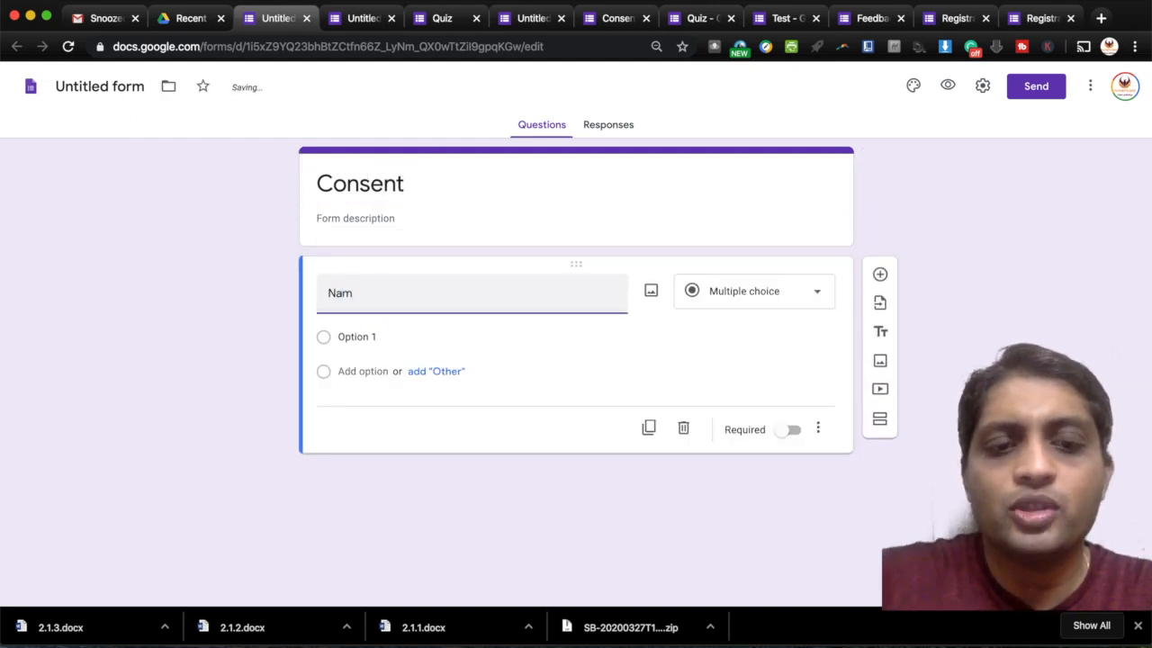
pyautogui.click(880, 275)
pyautogui.write('Age')
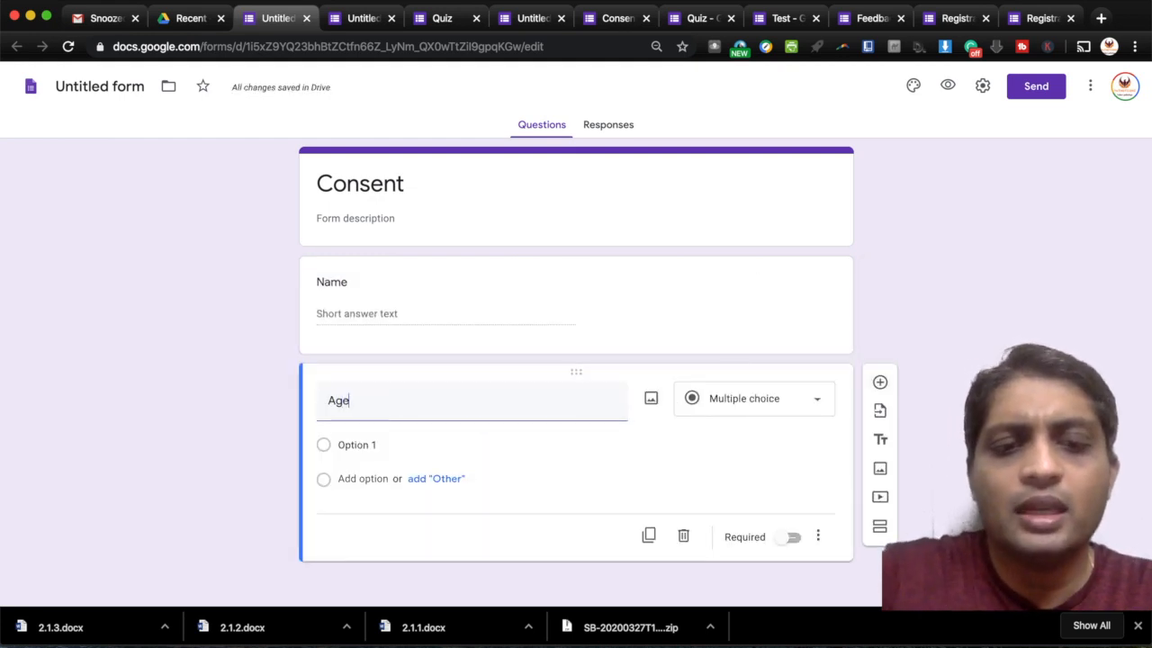
# - Add a multiple-choice question 'Consent Form' with options Yes and No
pyautogui.click(880, 381)
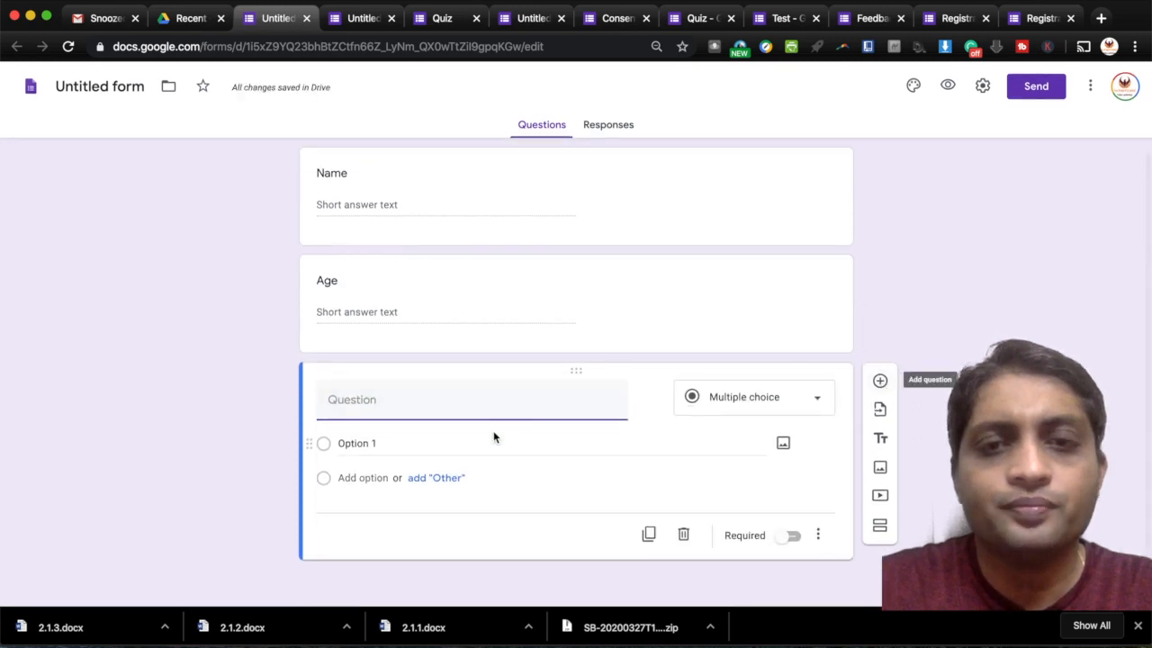
pyautogui.write('Con')
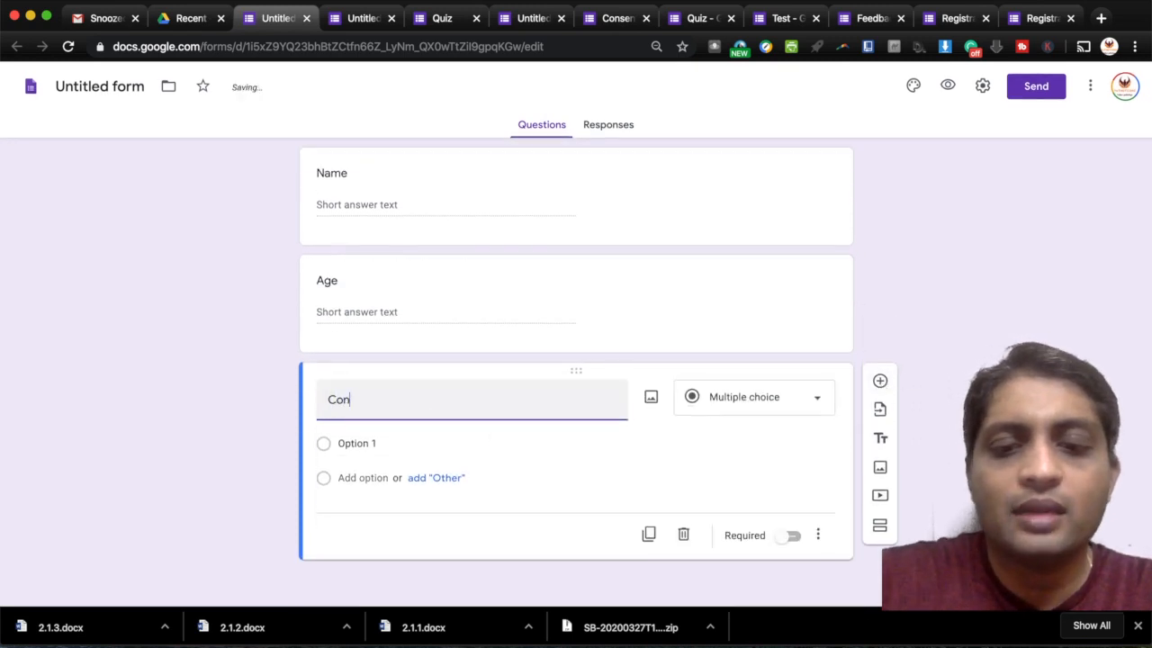
pyautogui.write('sent Fotm')
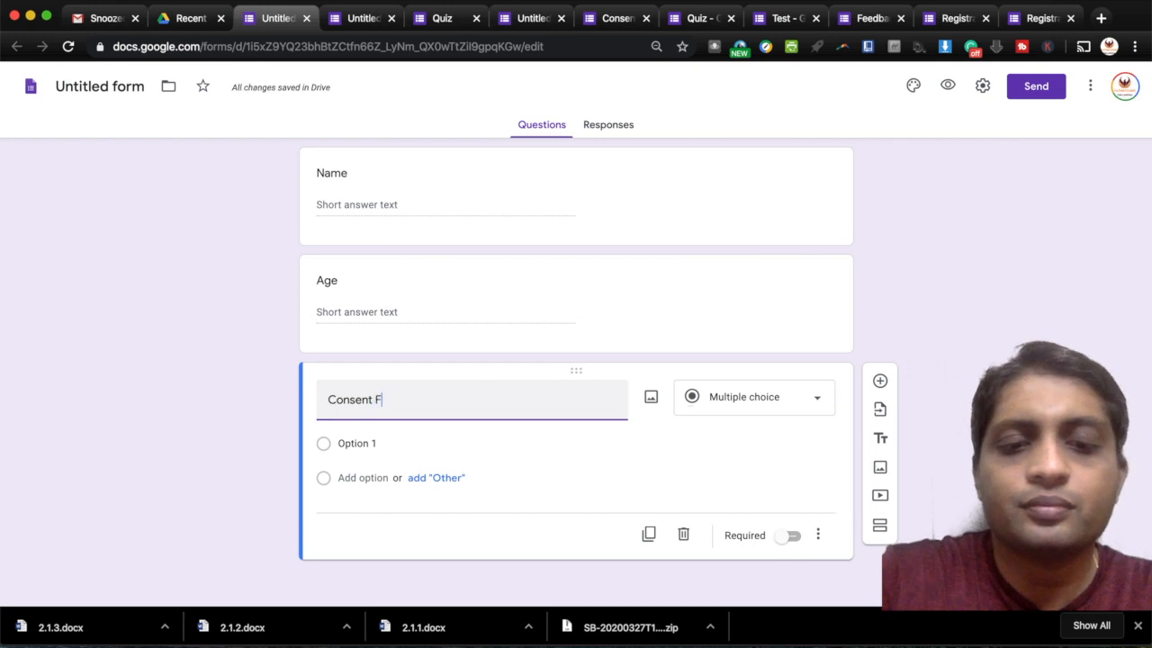
pyautogui.press('BackSpace')
pyautogui.press('BackSpace')
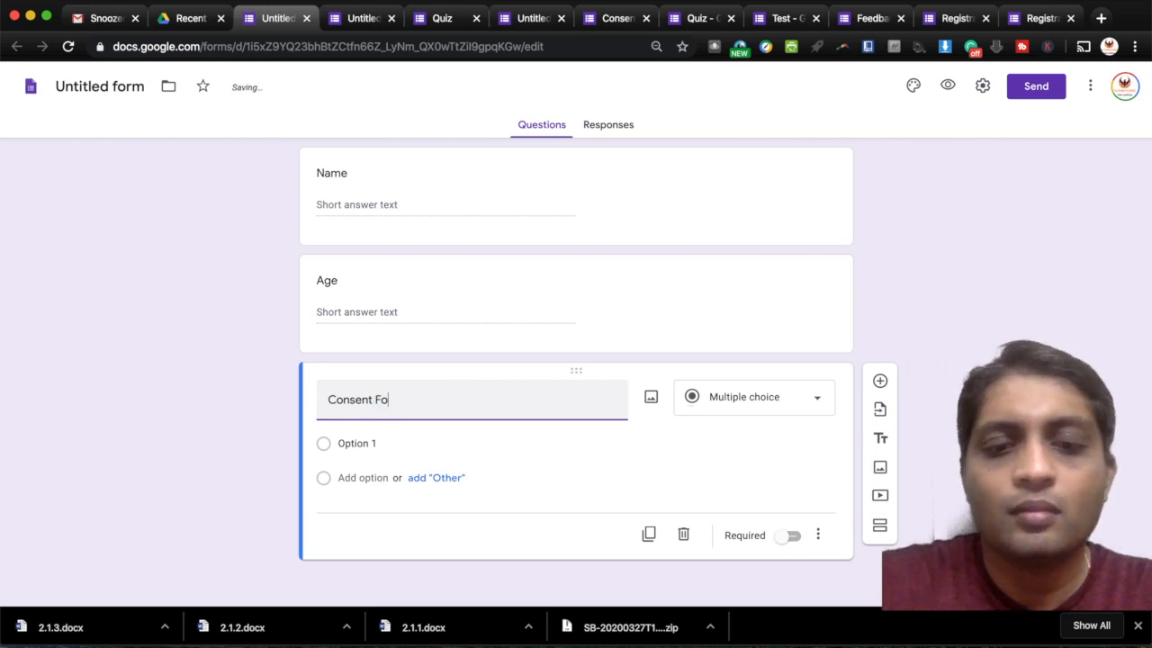
pyautogui.write('rm')
pyautogui.click(355, 441)
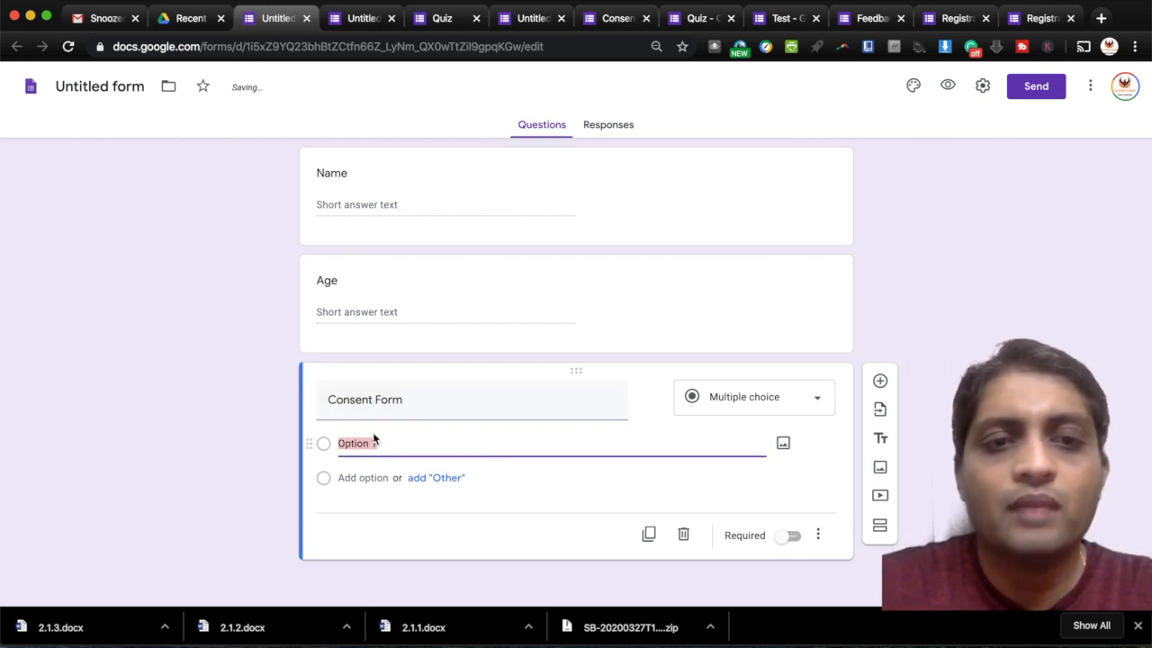
pyautogui.write('Yes')
pyautogui.click(364, 477)
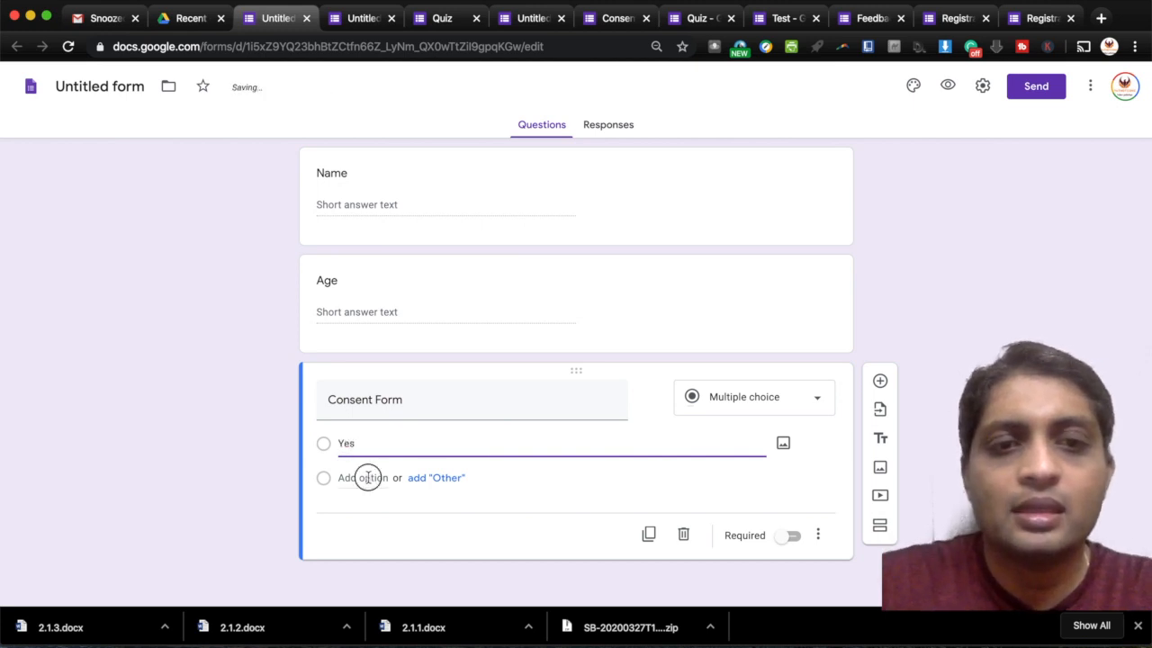
pyautogui.write('No')
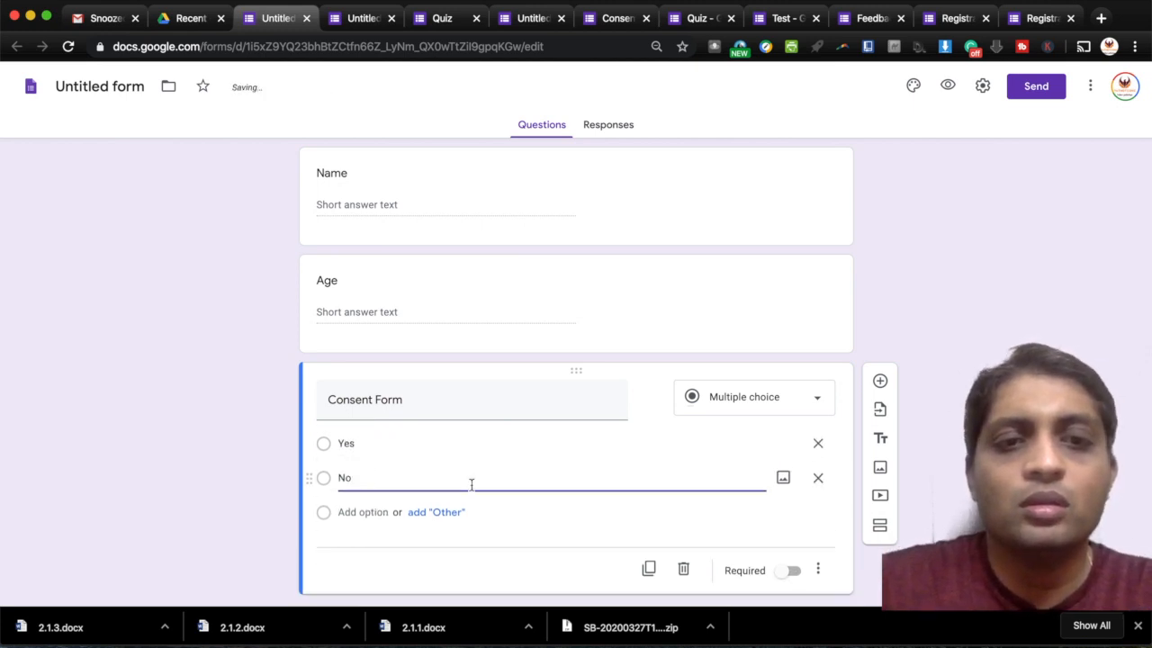
pyautogui.scroll(-1, 500, 501)
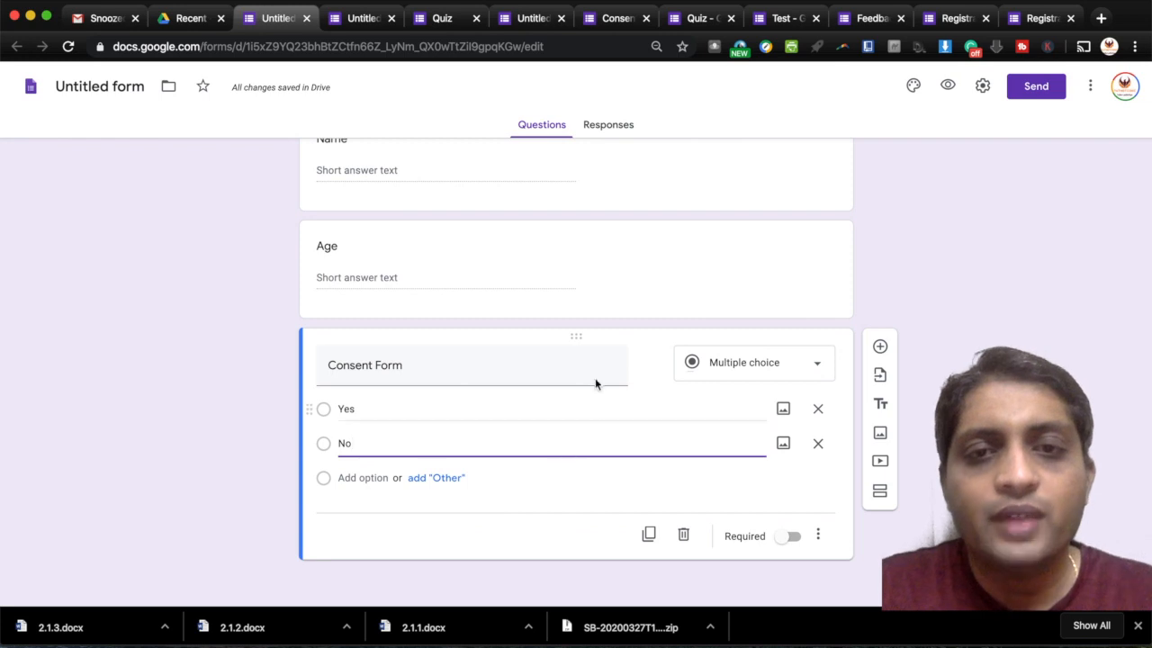
# - Add a second section and set the Consent Form question's No answer to 'Submit form'
pyautogui.click(881, 493)
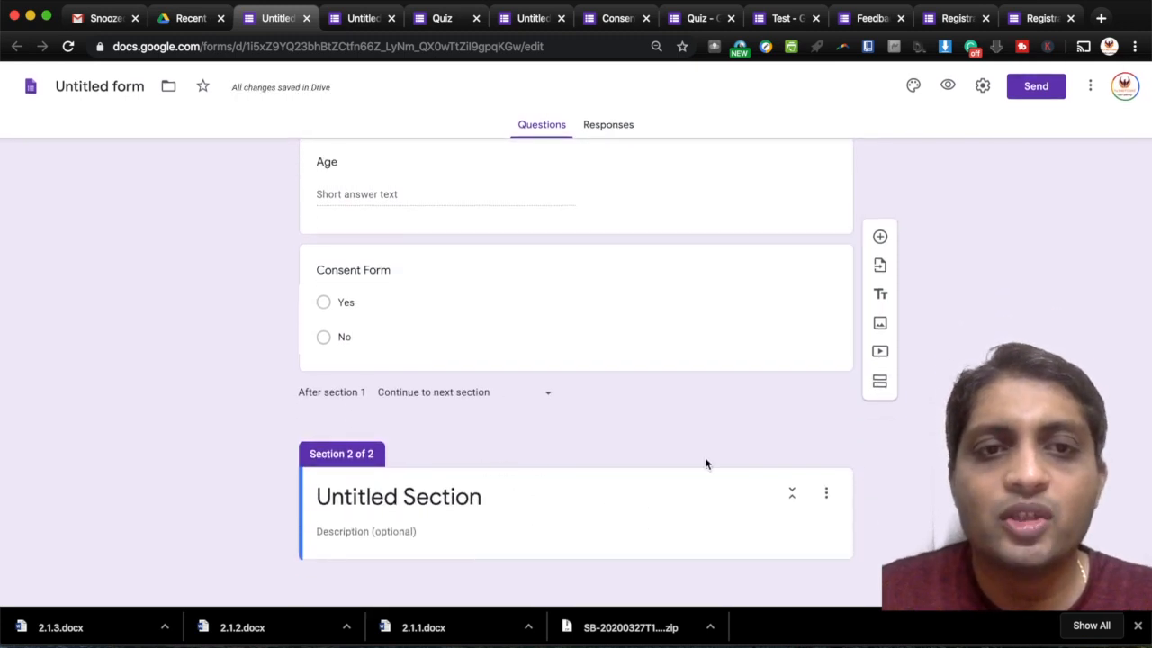
pyautogui.click(566, 279)
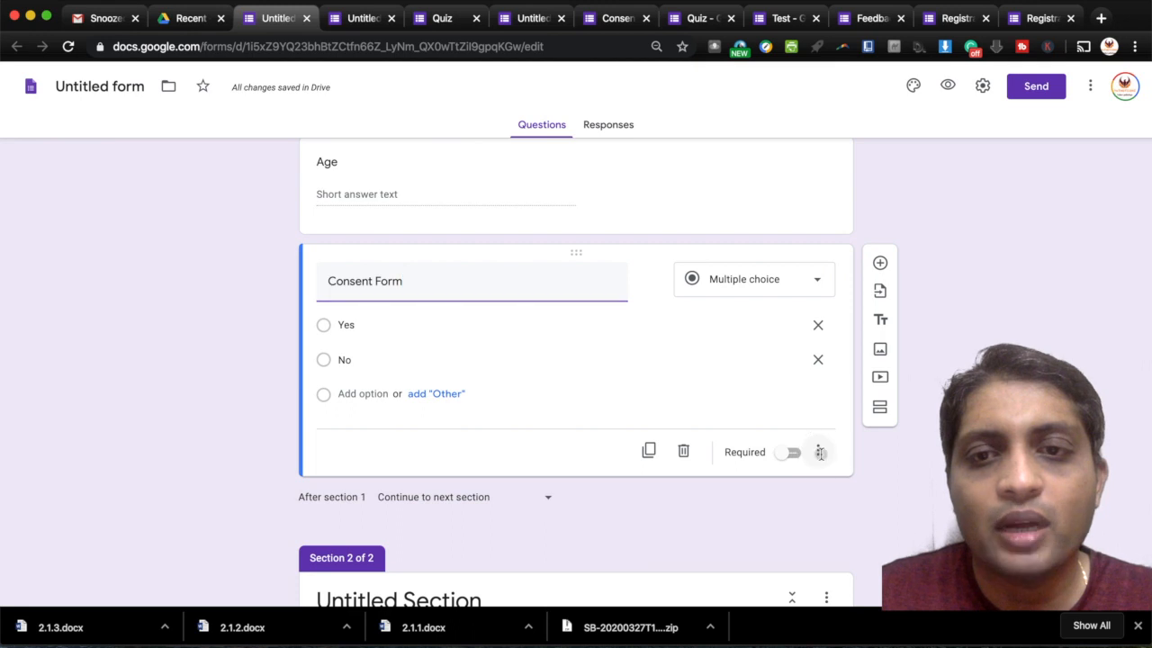
pyautogui.click(818, 453)
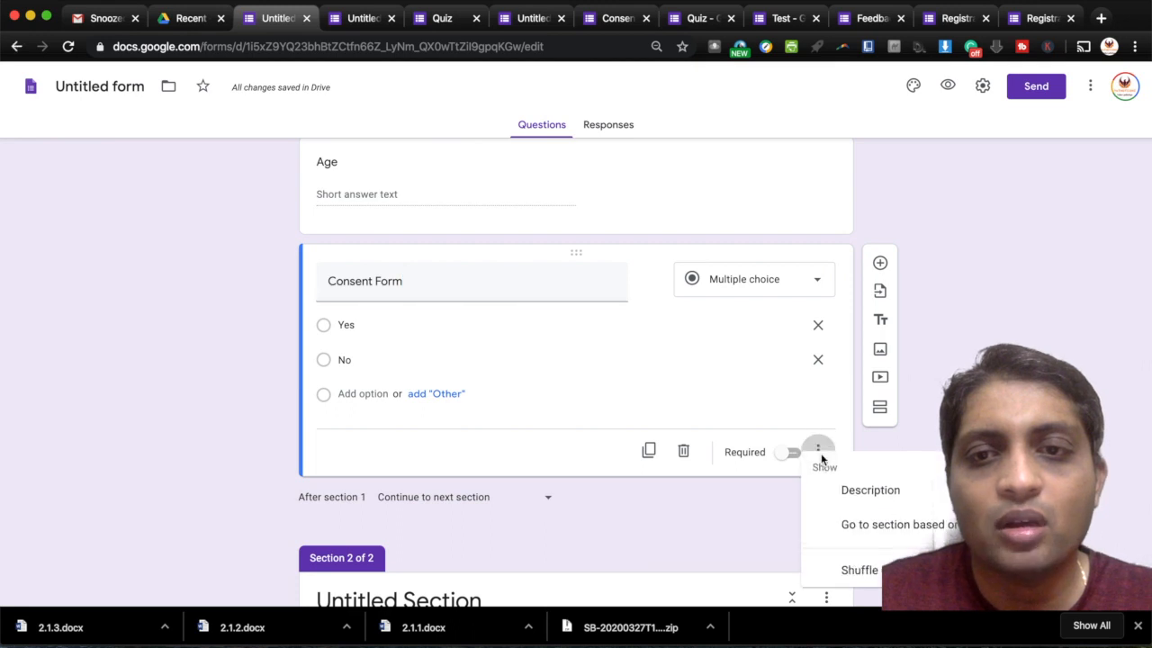
pyautogui.click(862, 530)
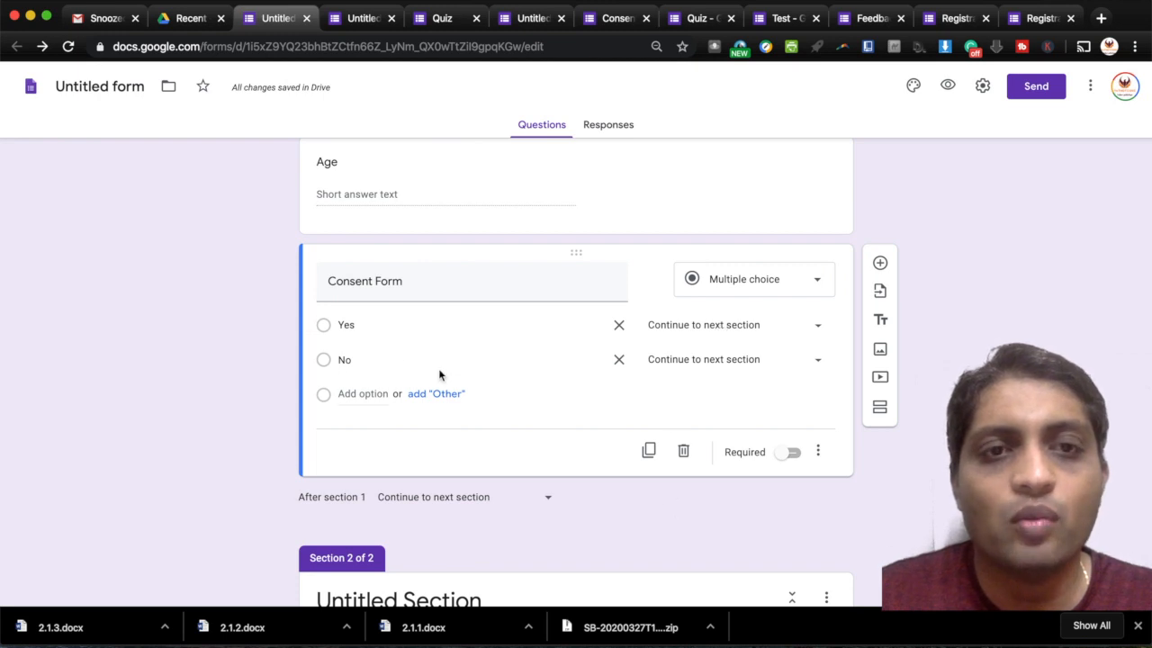
pyautogui.click(778, 360)
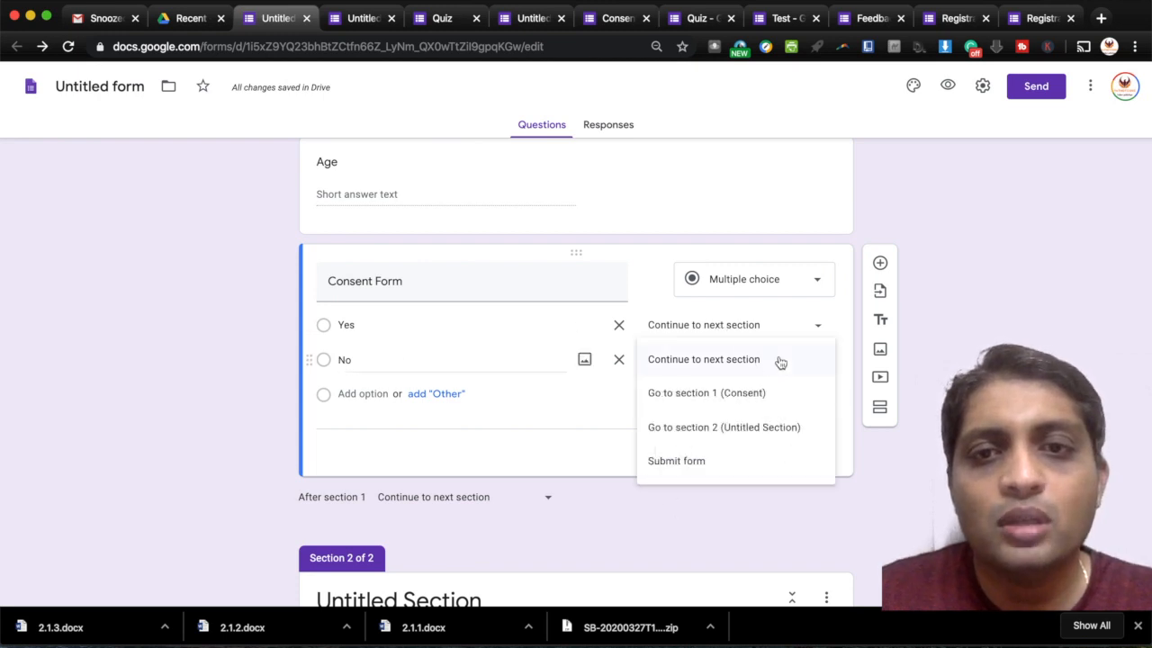
pyautogui.click(681, 463)
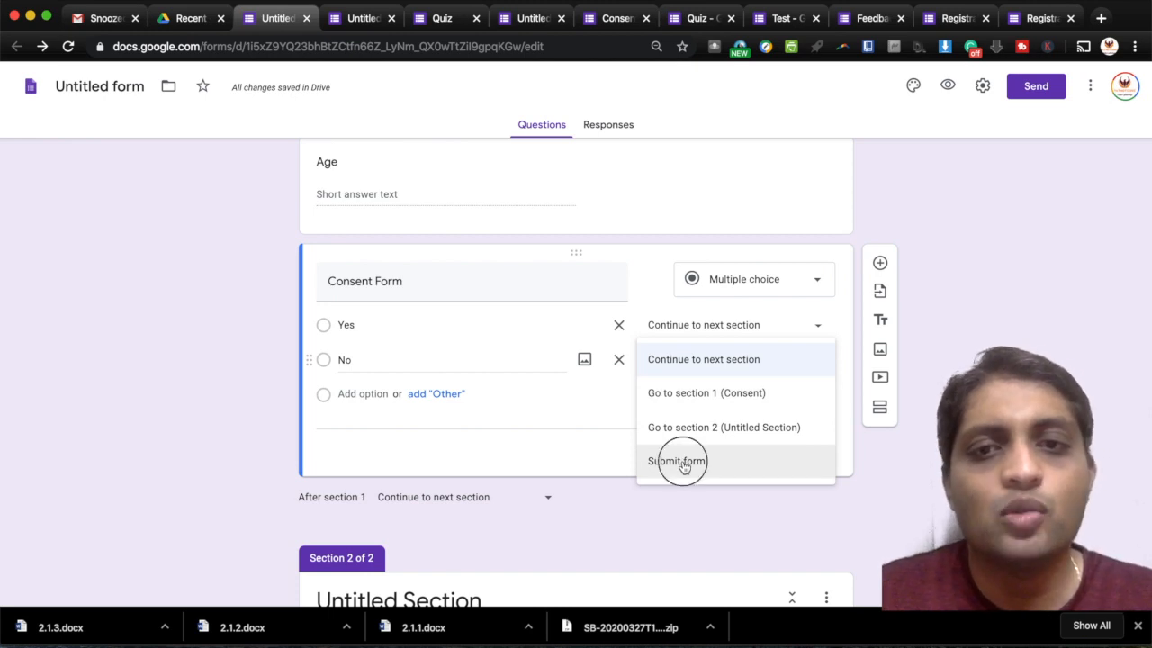
pyautogui.scroll(-3, 684, 466)
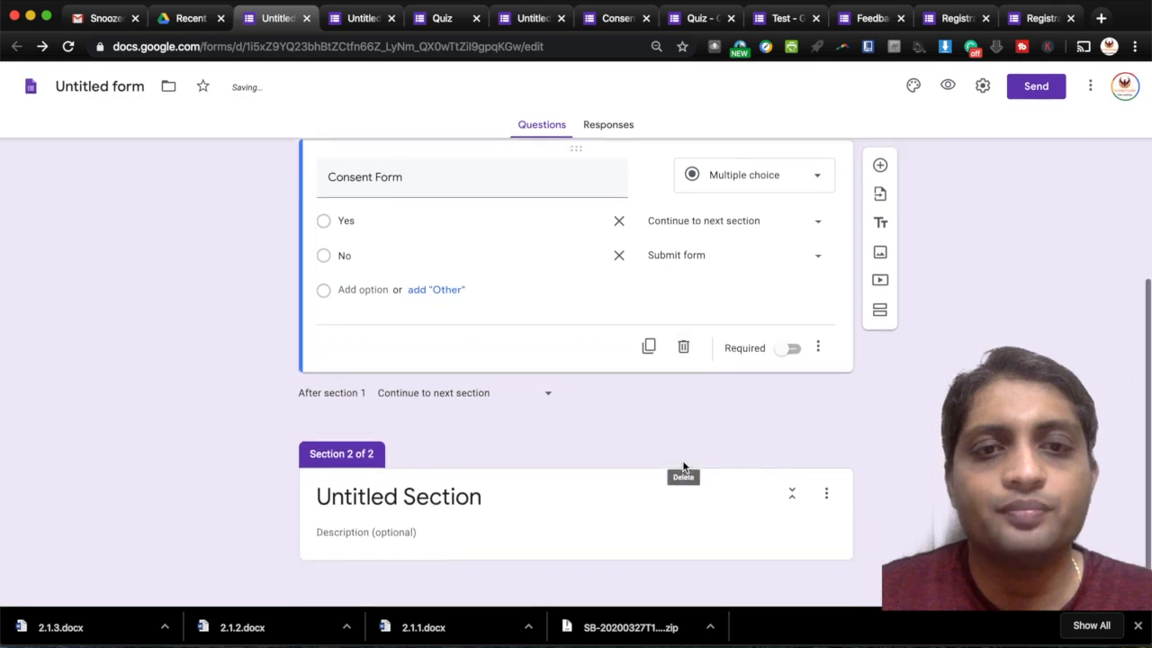
# - Rename the second section to 'Question' and add two new questions to it
pyautogui.click(447, 496)
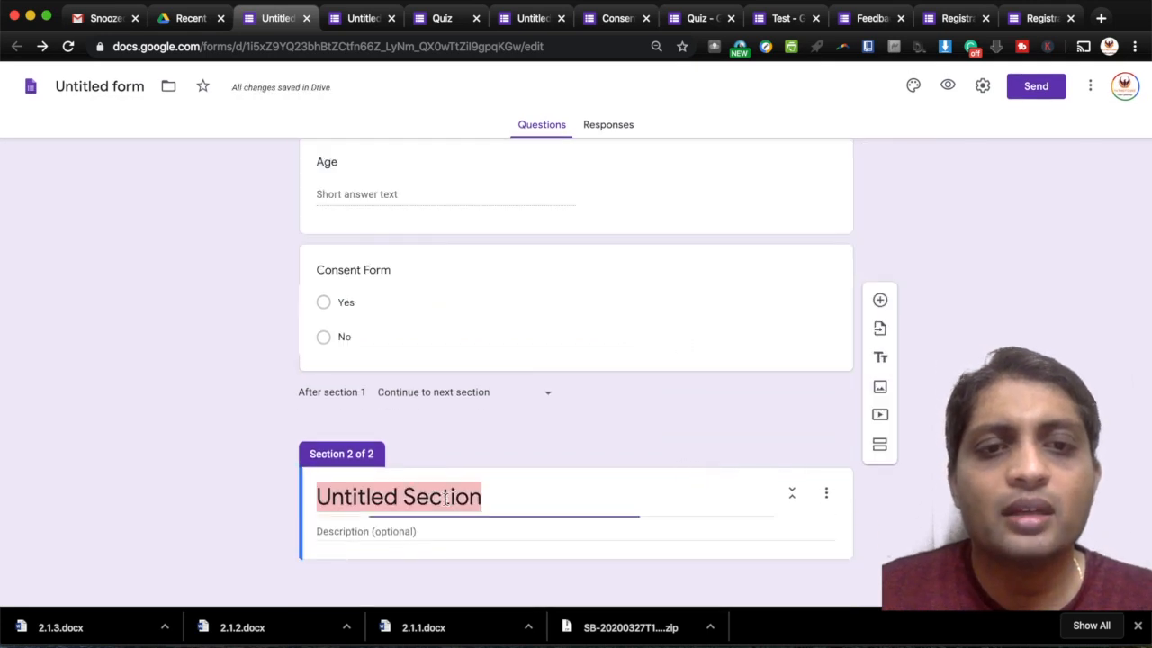
pyautogui.write('Qu')
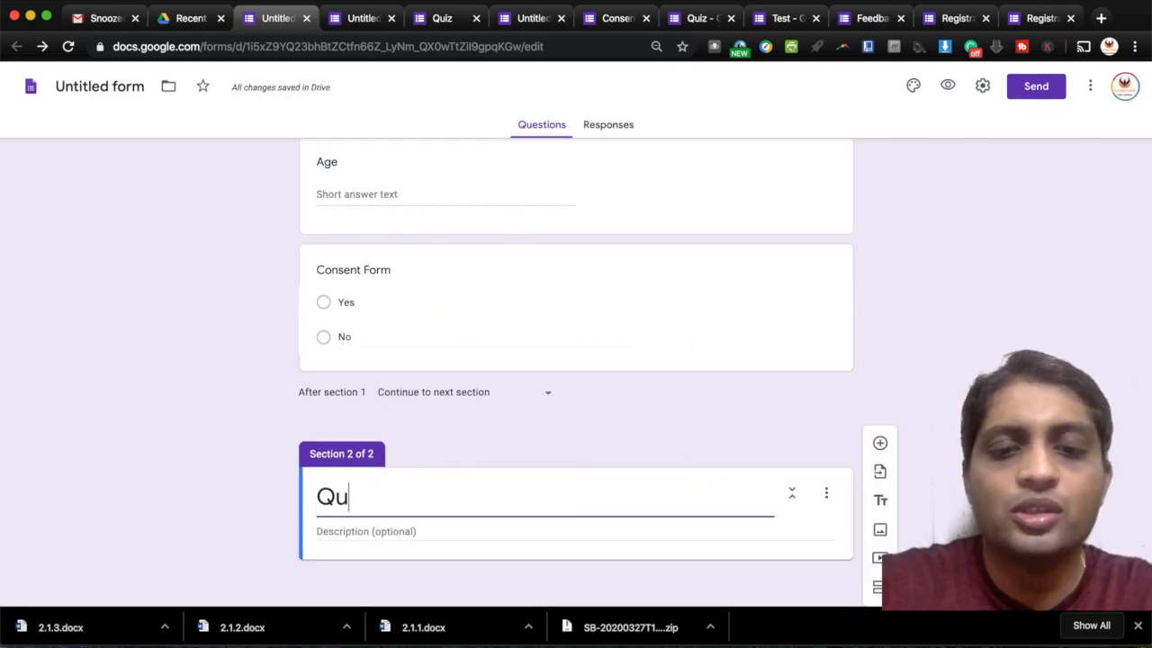
pyautogui.write('estion')
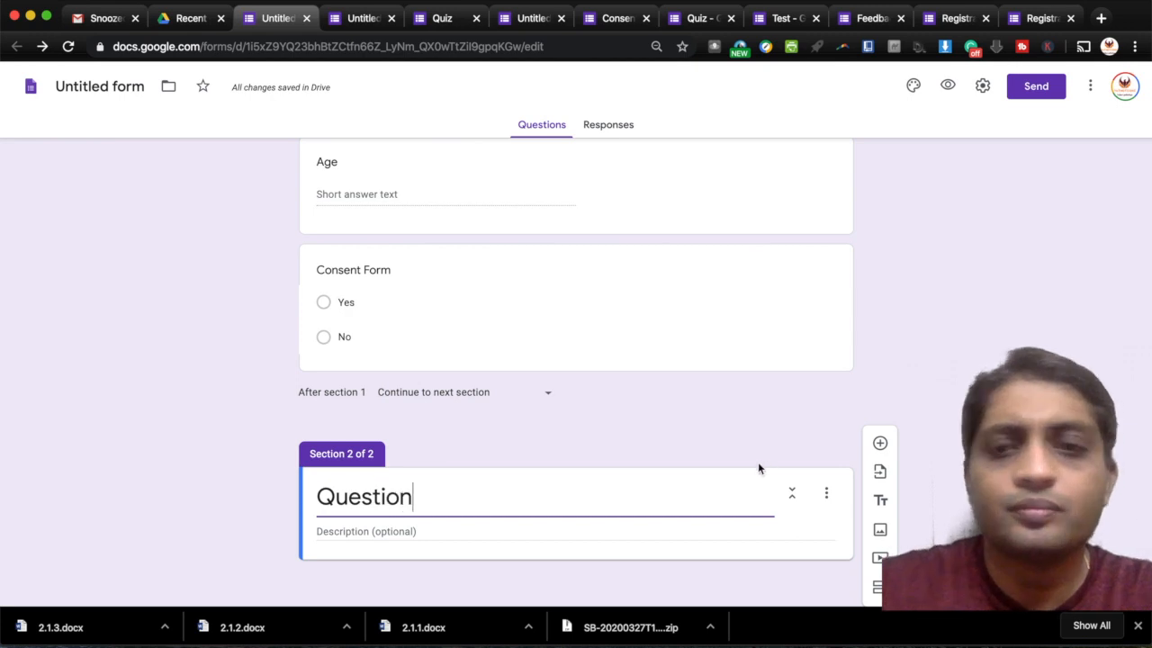
pyautogui.click(881, 445)
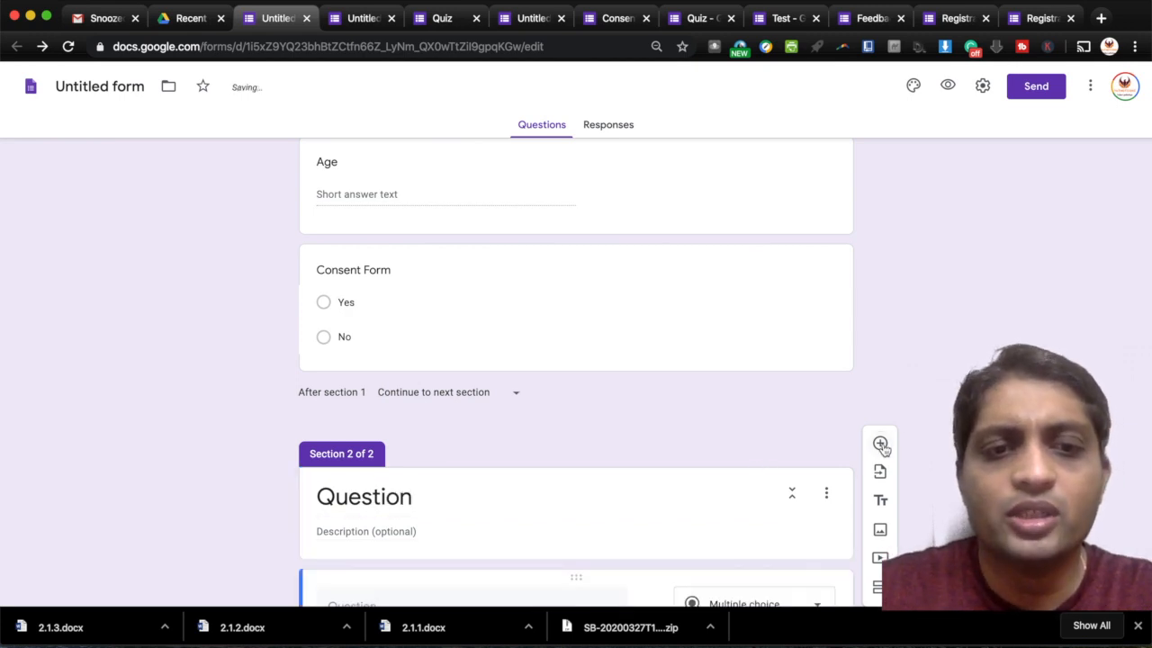
pyautogui.click(881, 444)
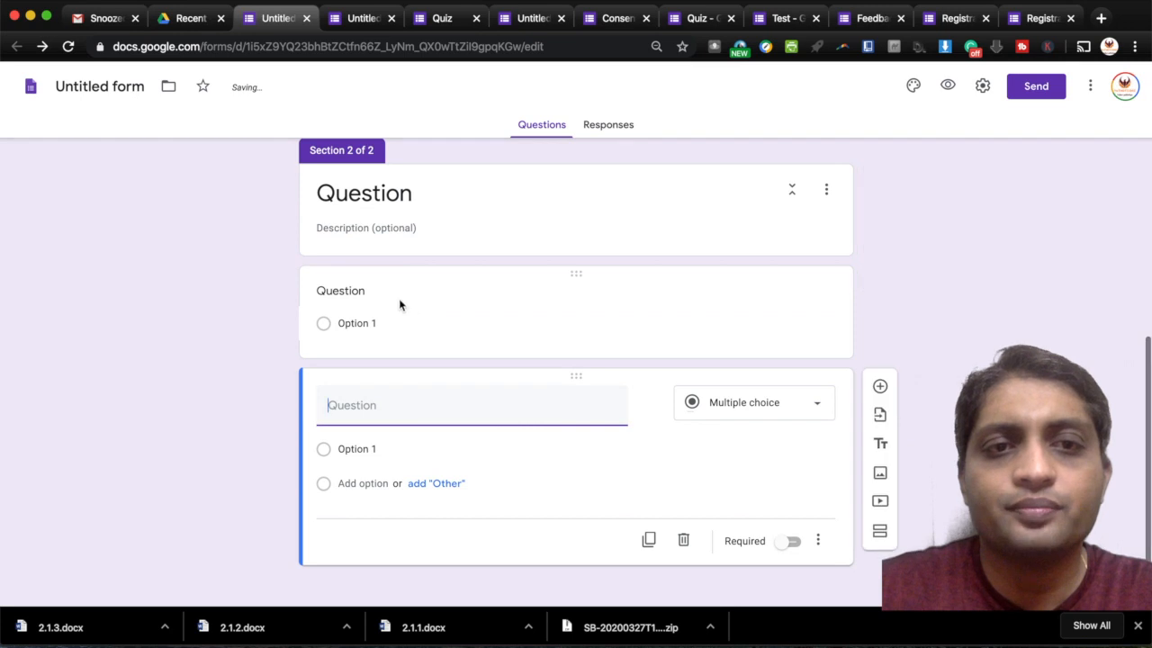
# - Title both new questions 'Study' and preview the form as a respondent
pyautogui.click(396, 301)
pyautogui.write('Study')
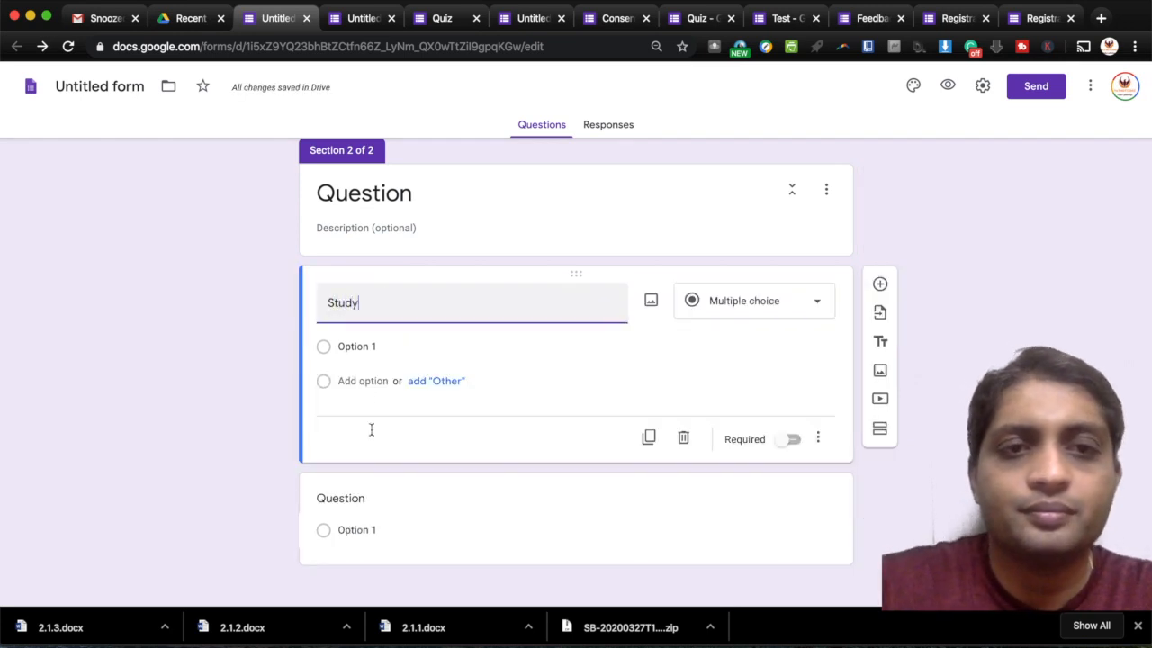
pyautogui.click(365, 489)
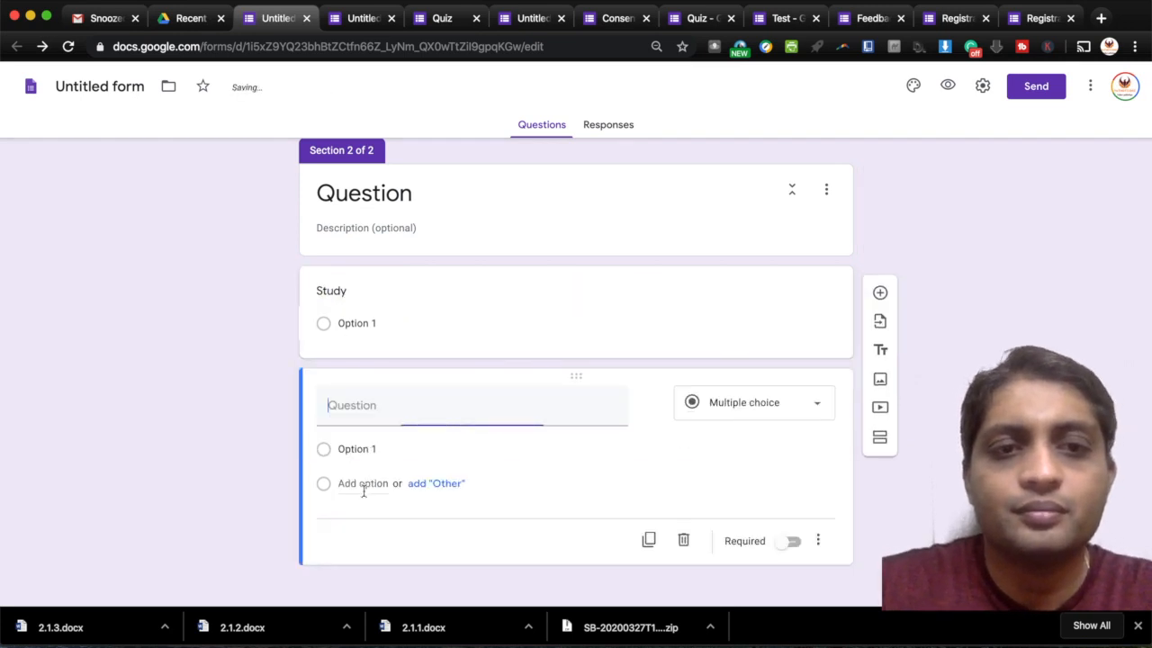
pyautogui.write('Stud')
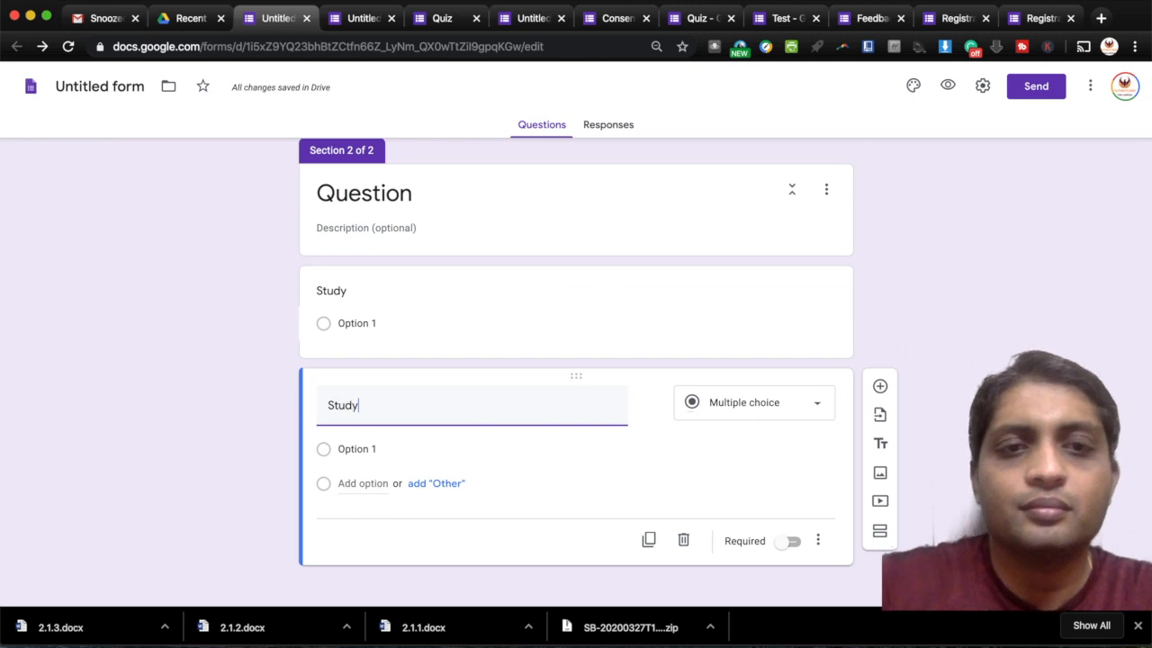
pyautogui.write('y')
pyautogui.click(948, 86)
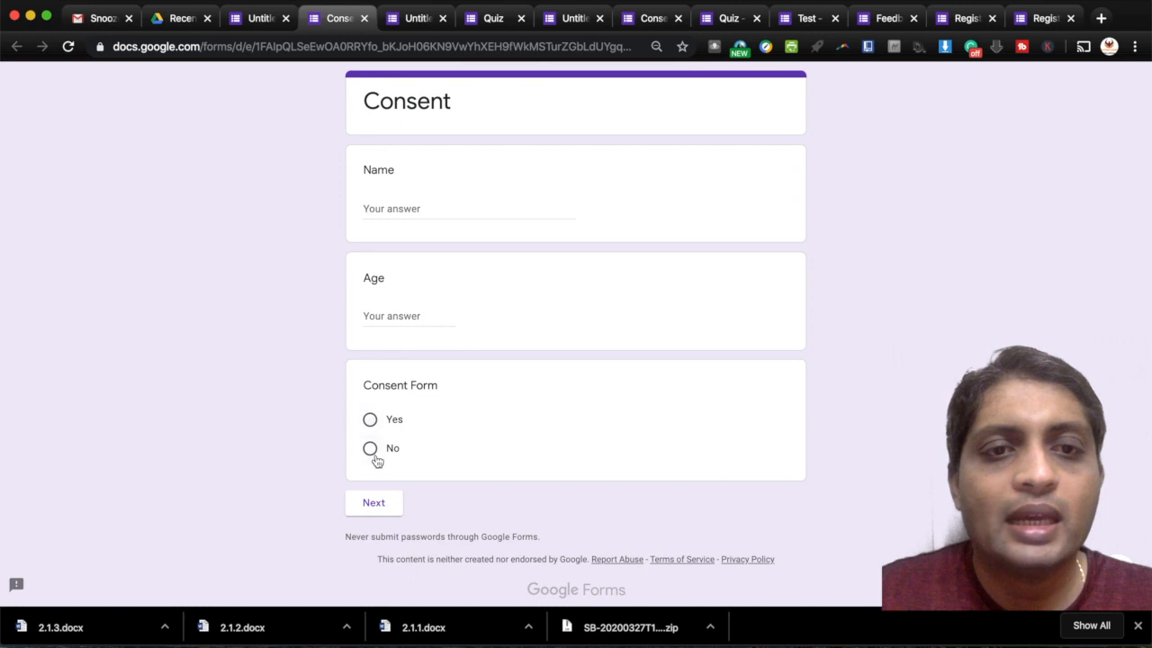
# - In the preview, check that No goes to submission and Yes leads to the Study questions page
pyautogui.click(370, 421)
pyautogui.click(376, 503)
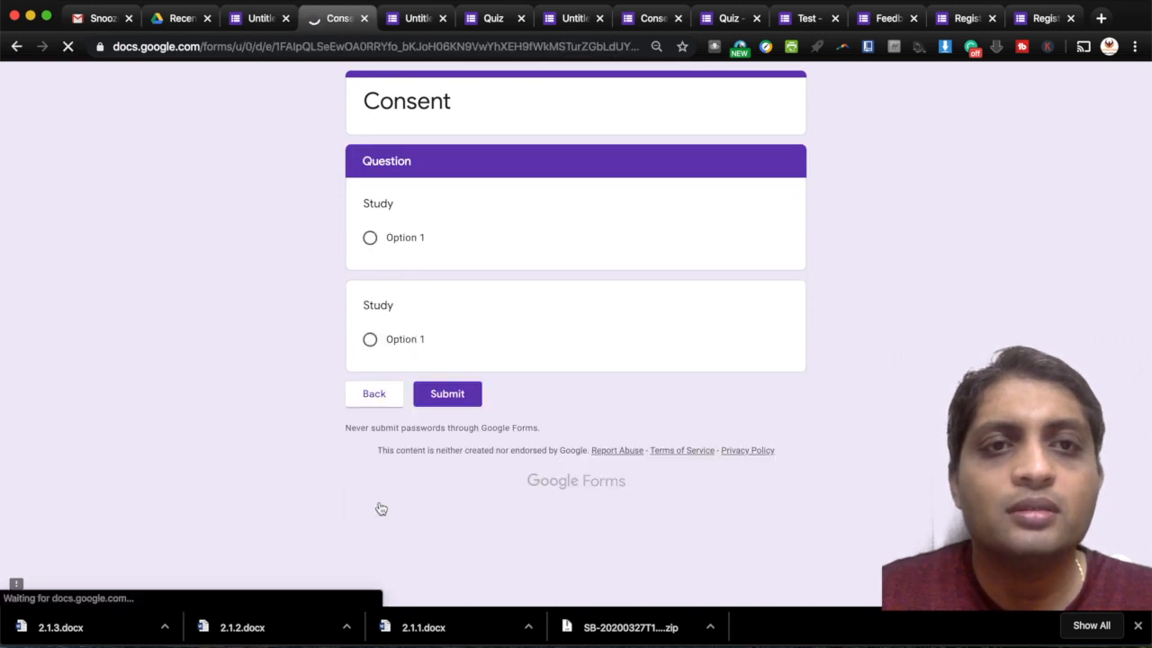
pyautogui.click(389, 396)
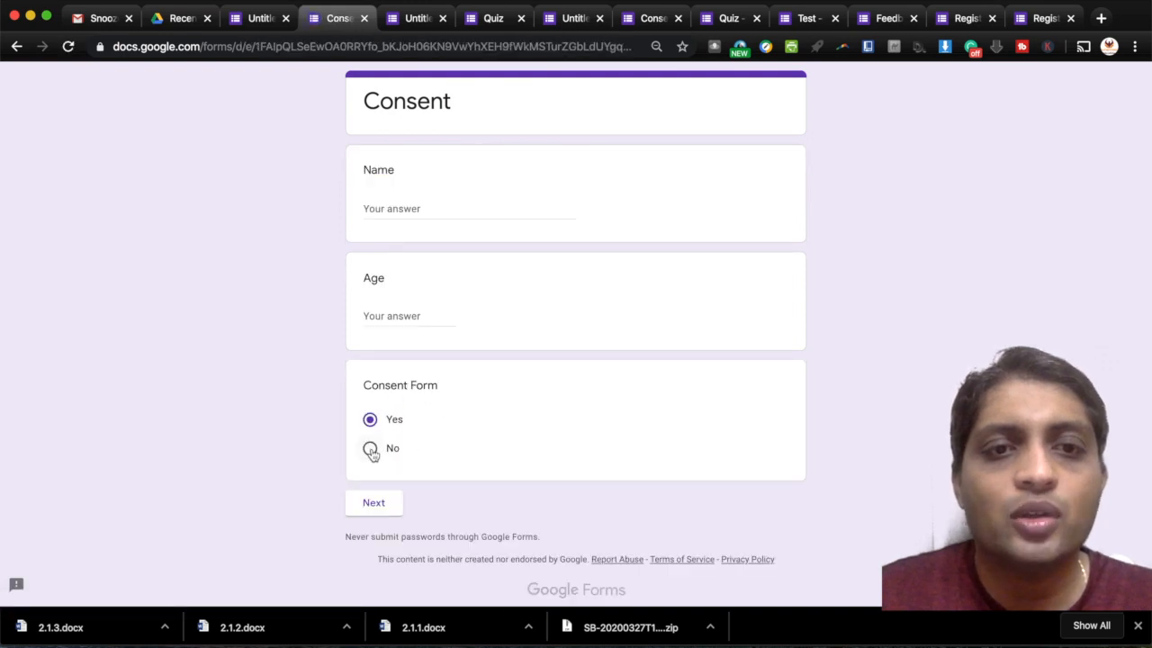
pyautogui.click(378, 504)
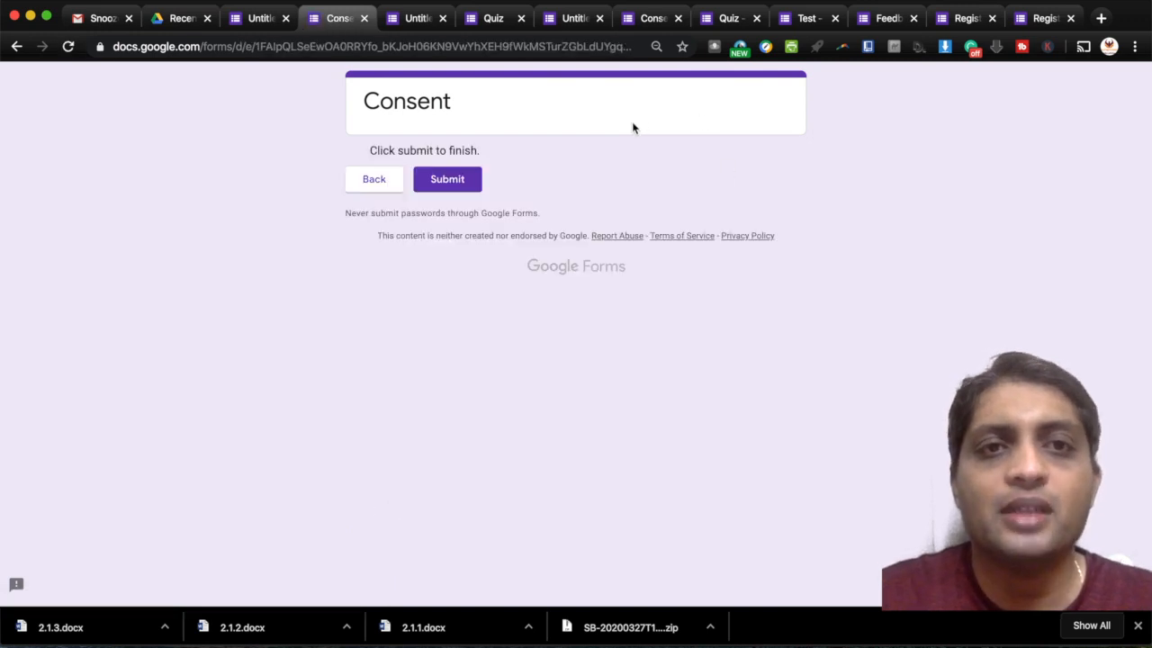
pyautogui.click(378, 183)
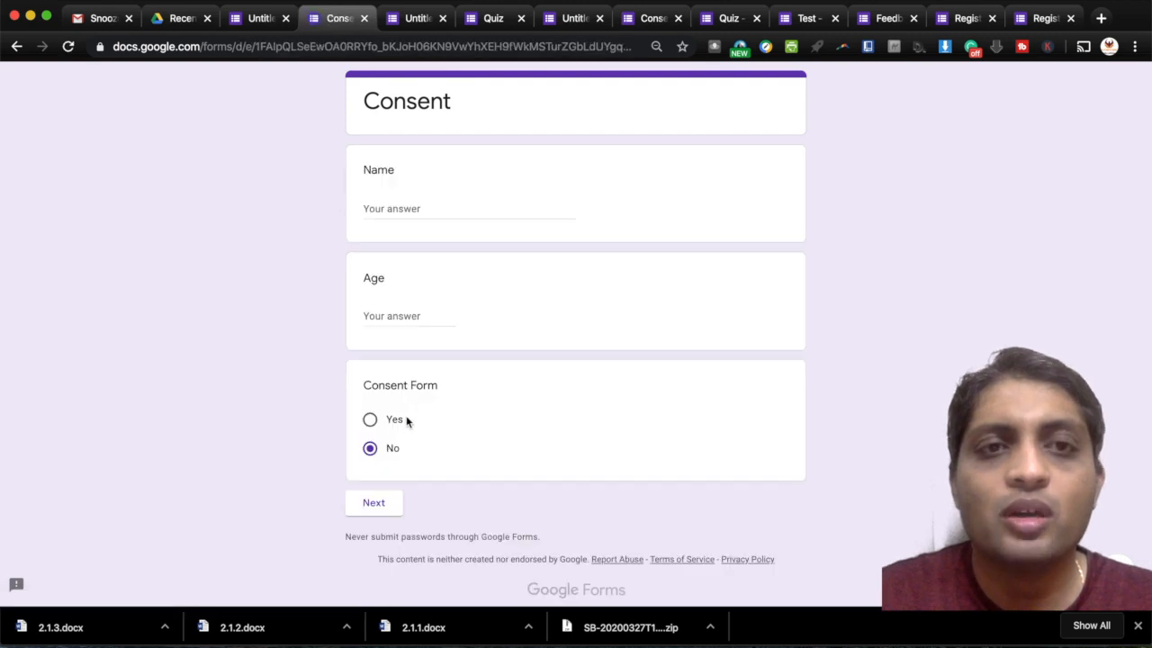
pyautogui.click(372, 422)
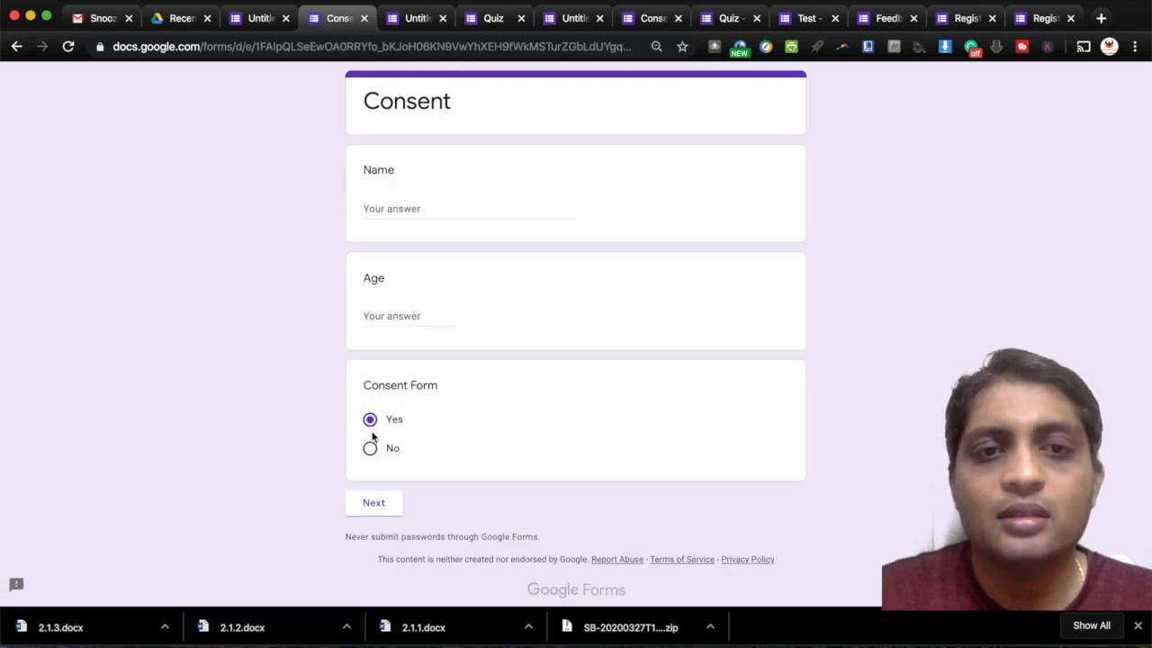
pyautogui.click(377, 503)
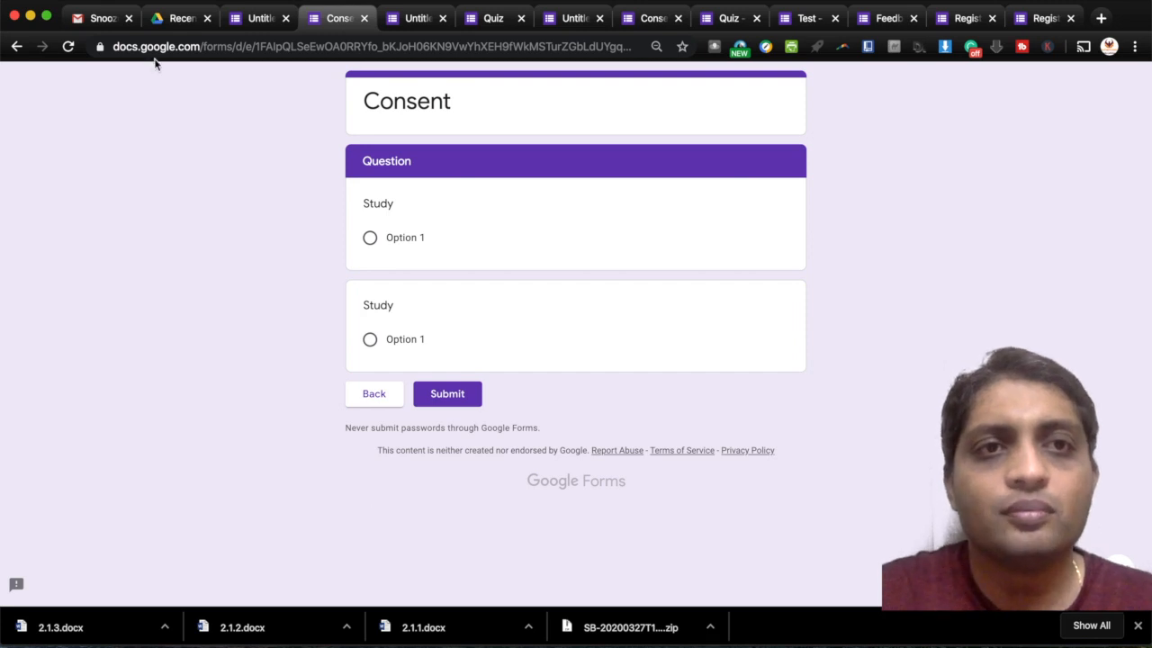
# - Go back to the Consent form editor and view its Responses, currently 0
pyautogui.click(257, 19)
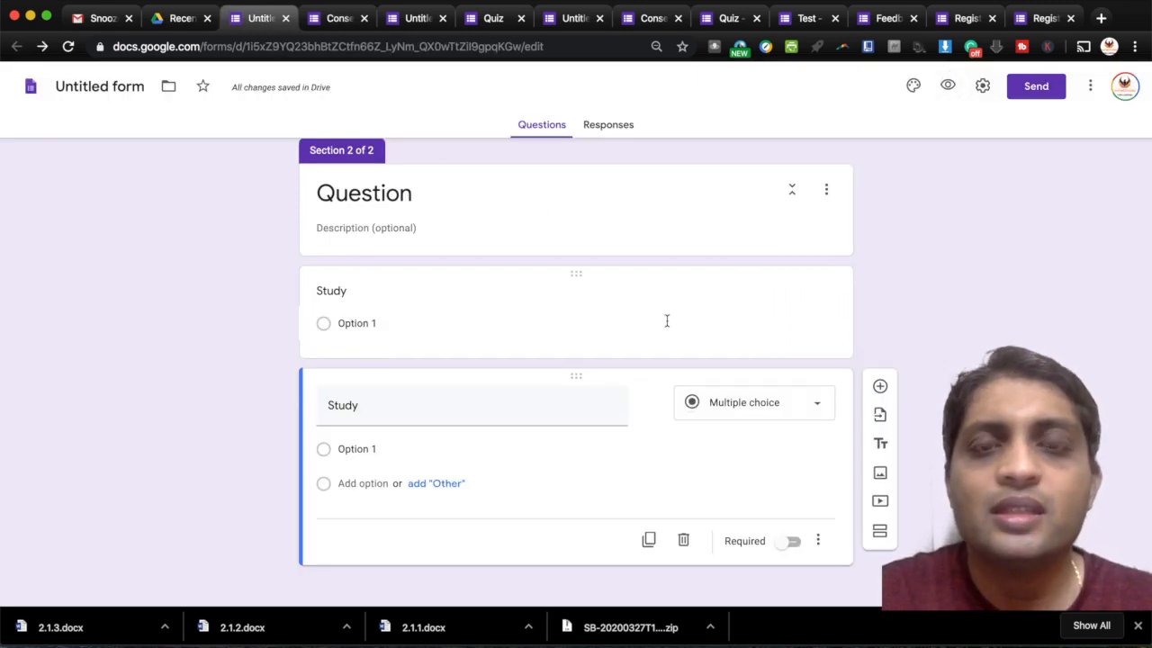
pyautogui.scroll(-1, 689, 293)
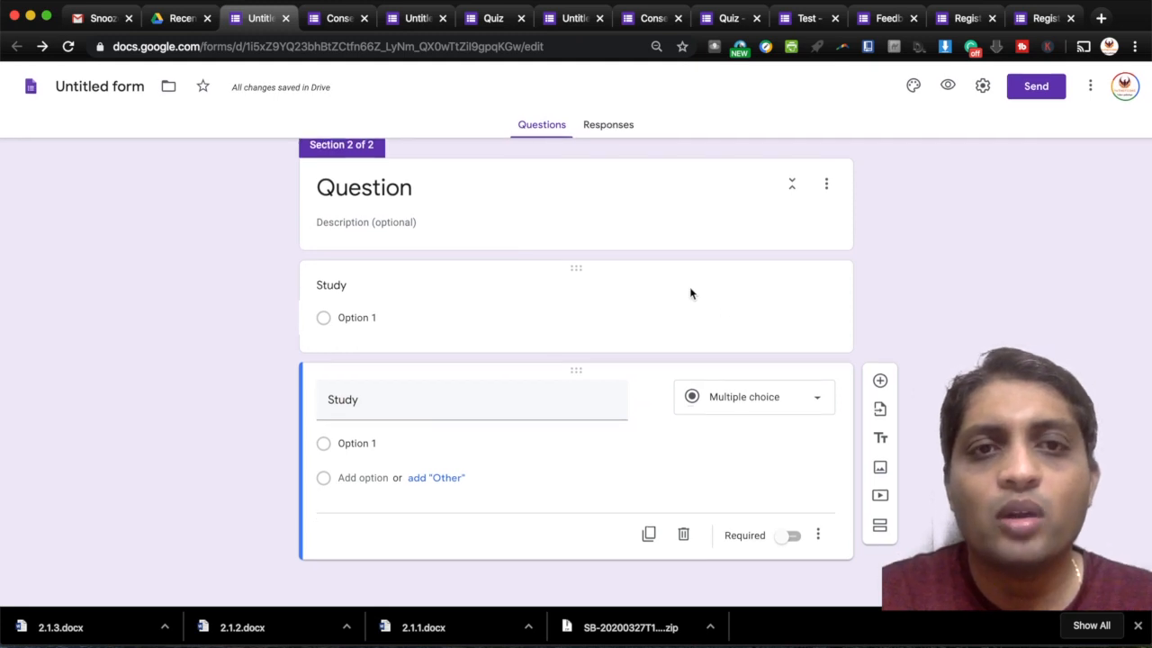
pyautogui.scroll(6, 691, 293)
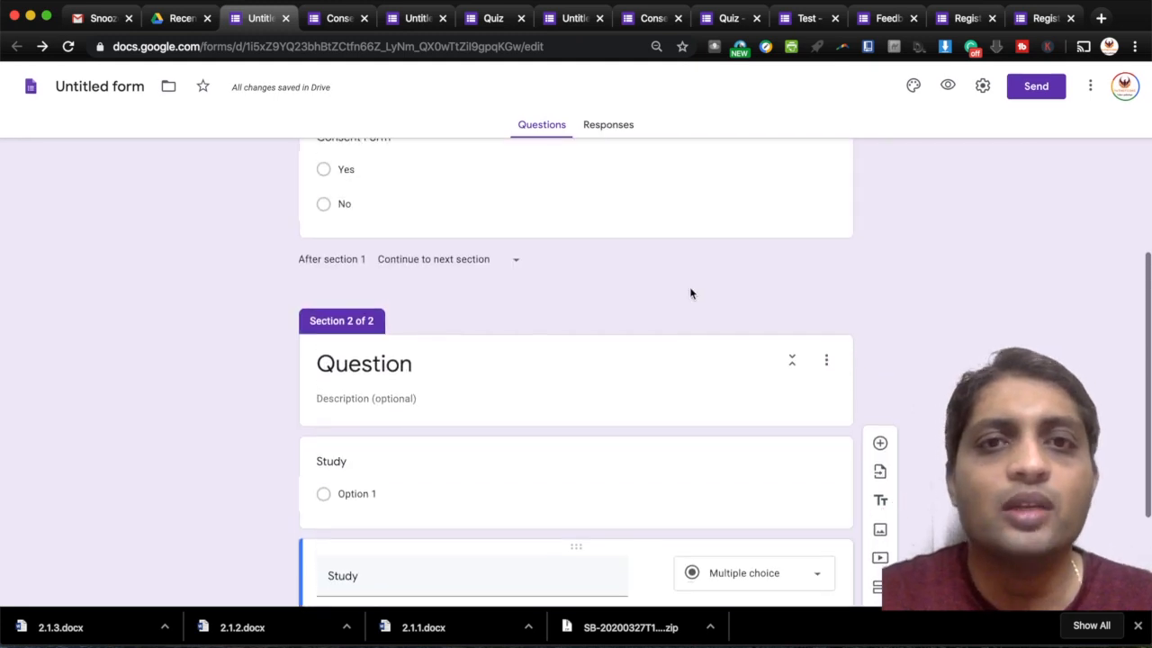
pyautogui.scroll(2, 689, 293)
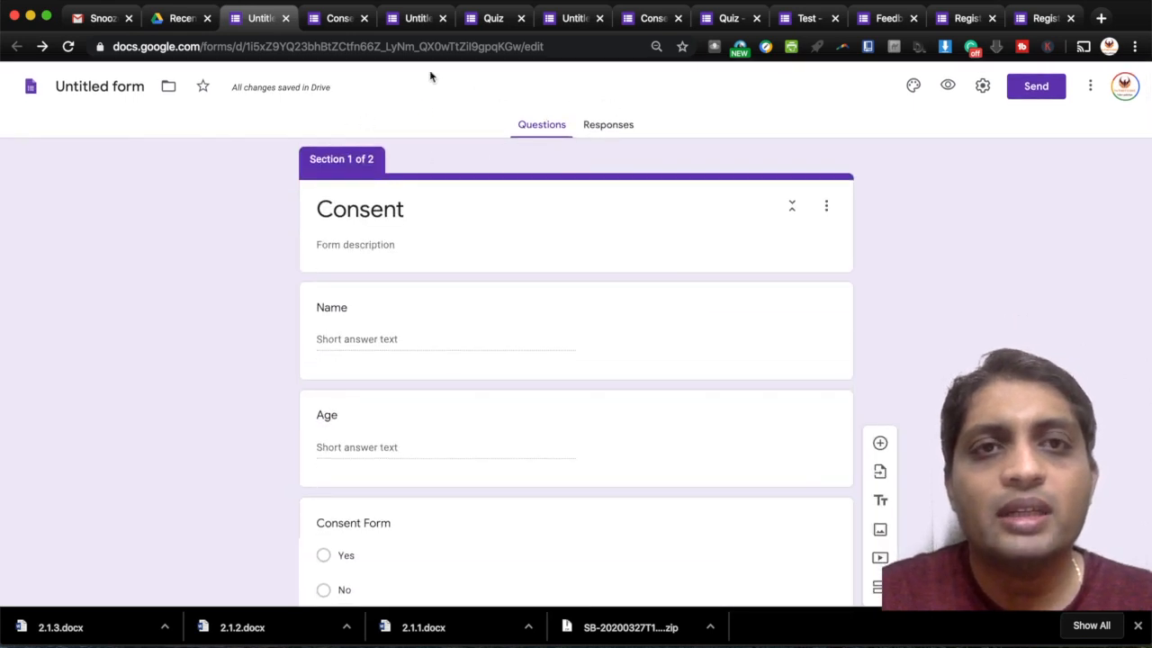
pyautogui.click(620, 129)
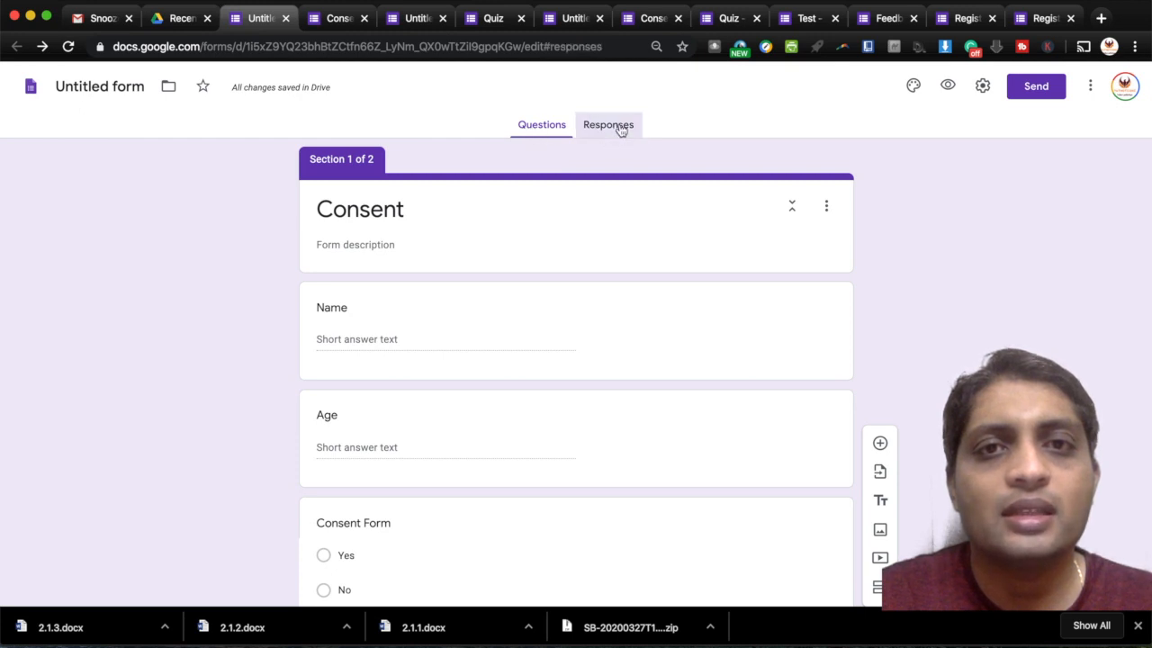